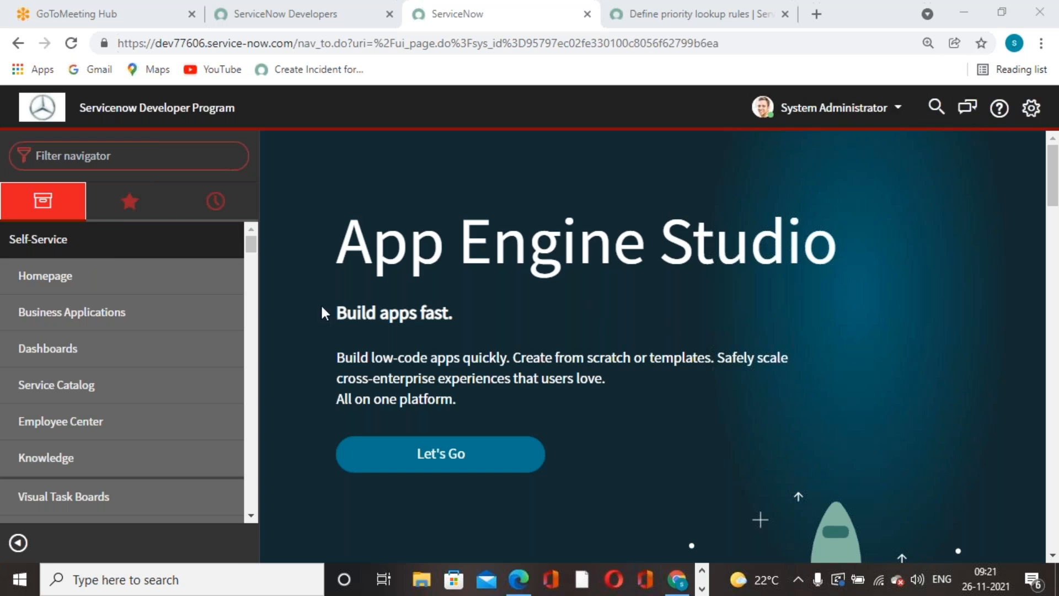
Bring up the curriculum PDF and scroll to Lesson 25 – Reports & Dash Boards on page 10.
click(173, 163)
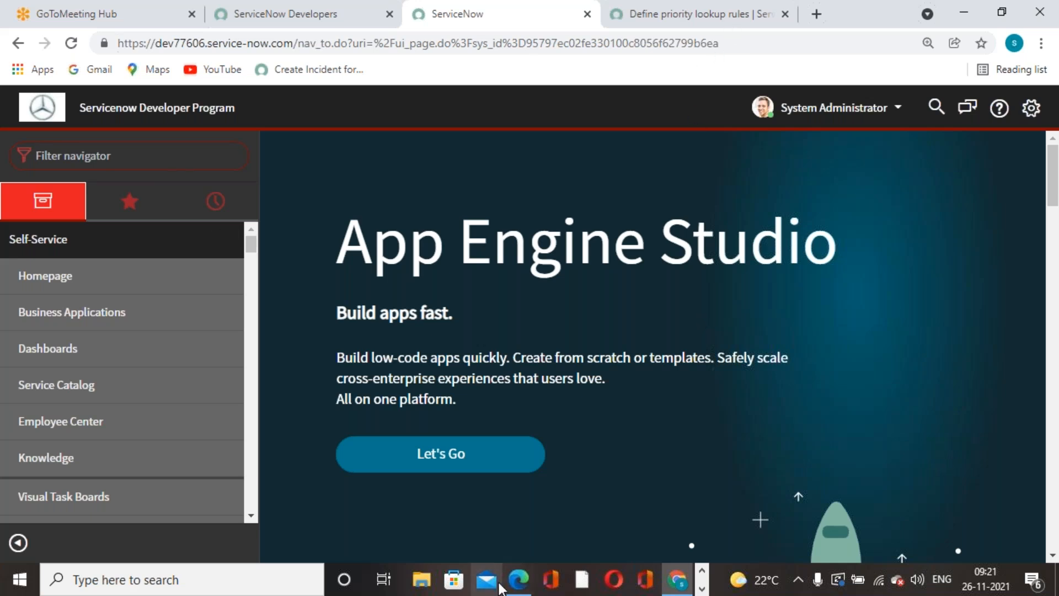
click(518, 579)
scroll(926, 313, down, 8)
scroll(1025, 409, up, 8)
scroll(1025, 409, up, 15)
scroll(1026, 409, up, 12)
scroll(1022, 403, down, 3)
scroll(991, 363, down, 10)
scroll(492, 328, up, 3)
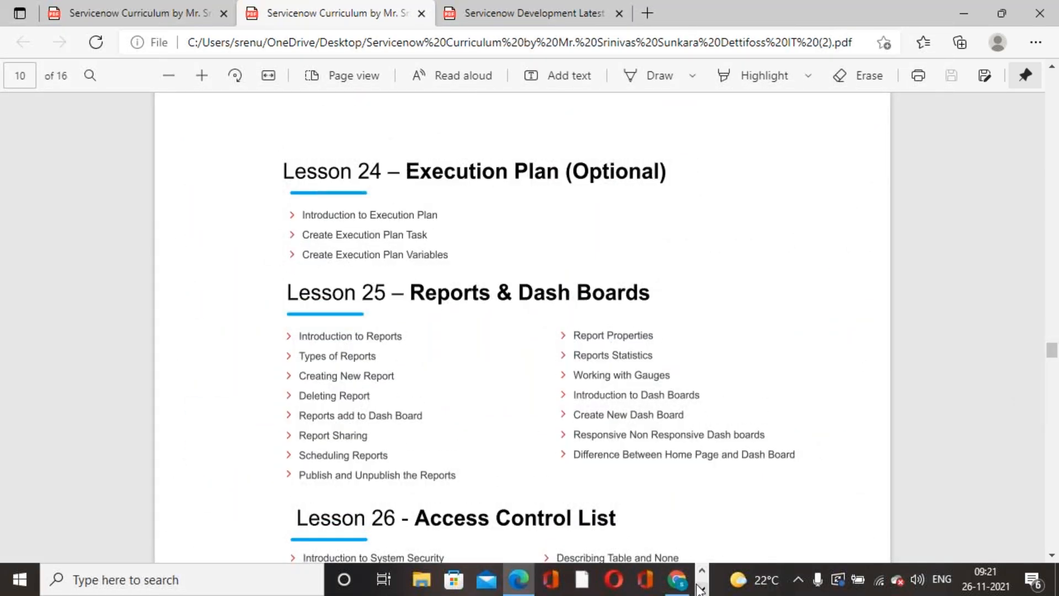
Switch back to the ServiceNow instance in Chrome.
click(677, 579)
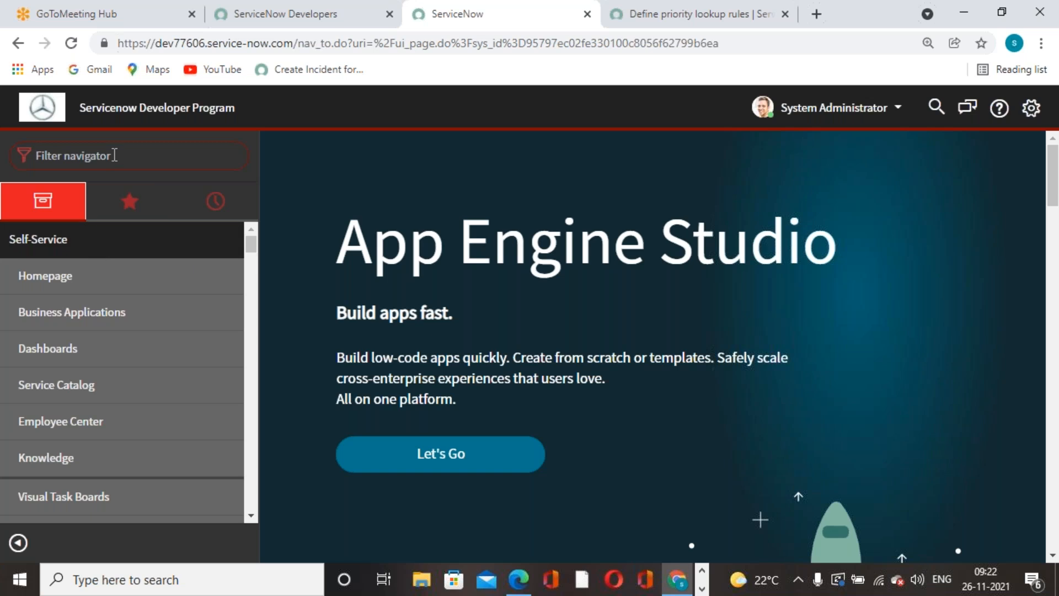
Filter the navigator by 'report' to list the Reports modules such as View / Run and Create New.
text(report)
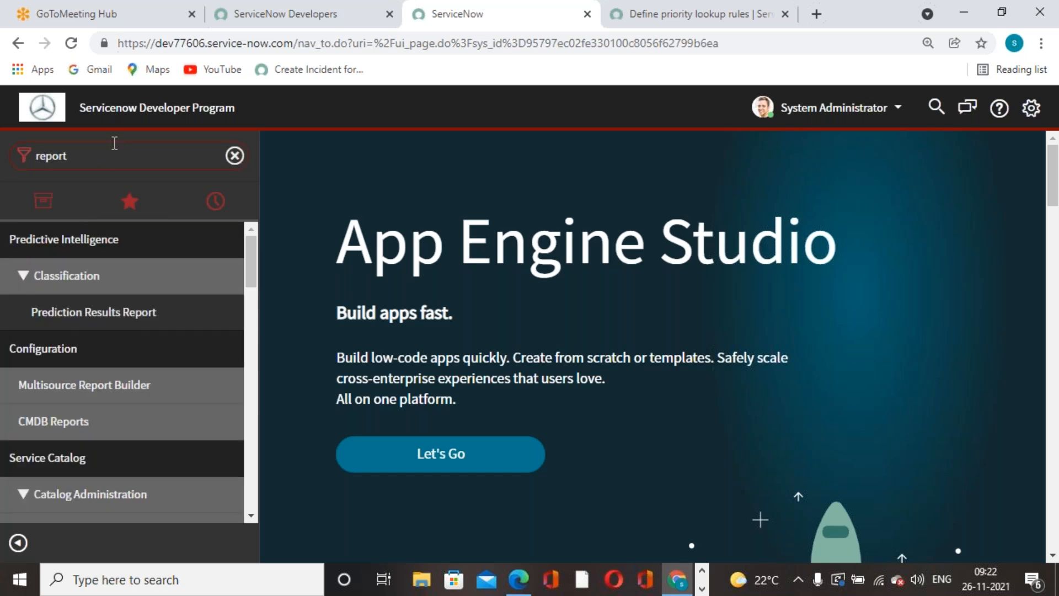
scroll(88, 380, down, 4)
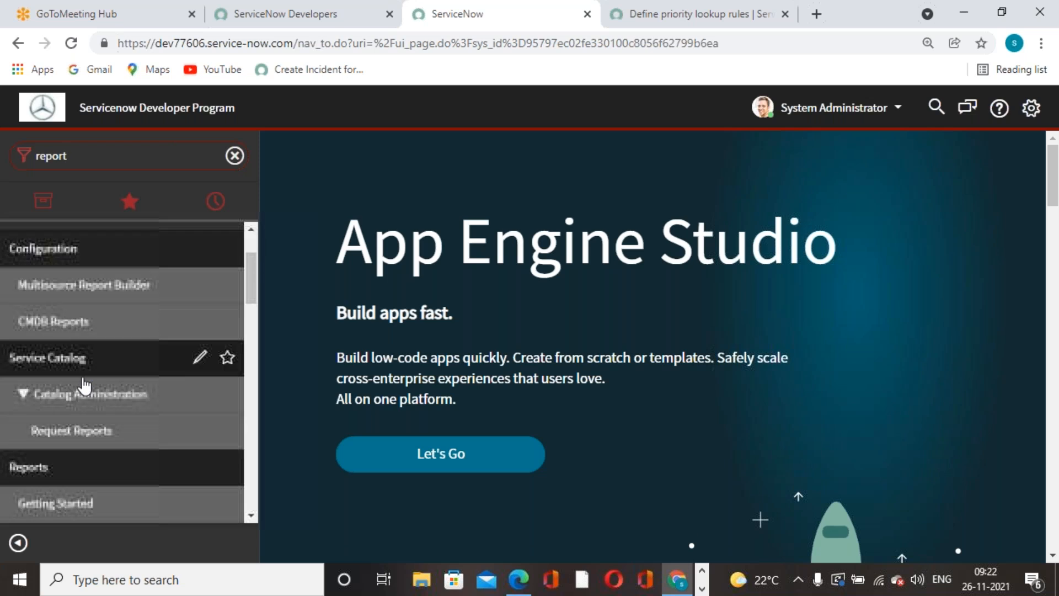
scroll(90, 379, down, 2)
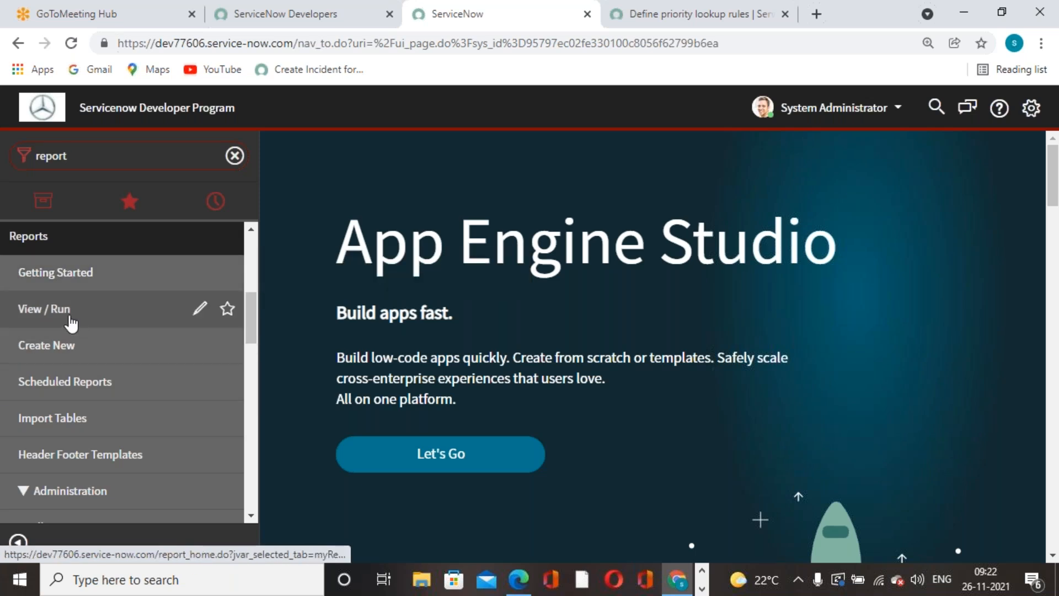
click(513, 586)
scroll(543, 370, down, 1)
click(682, 582)
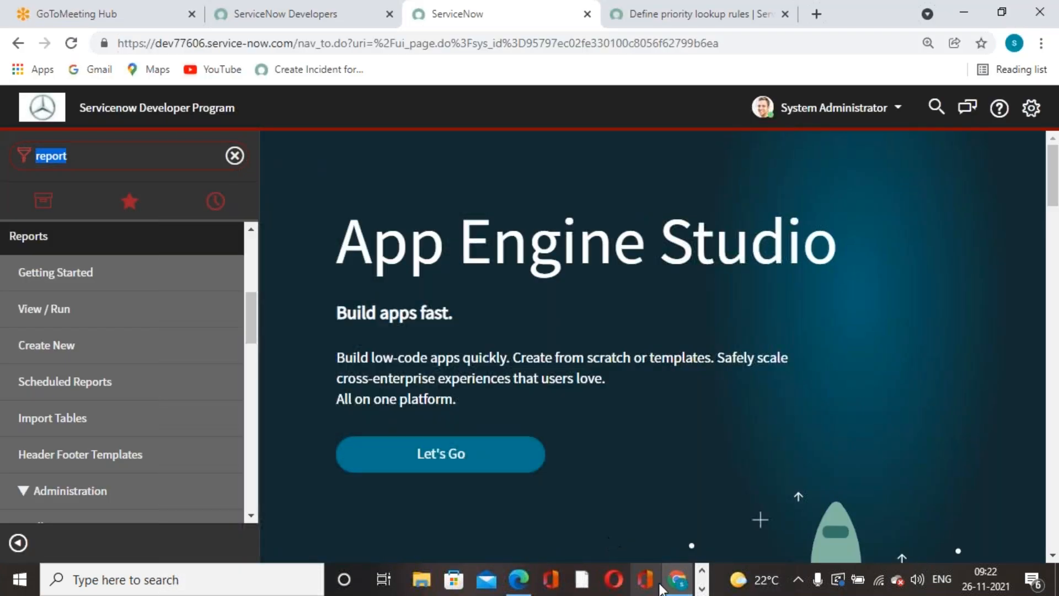
Bring Edge forward and look through both curriculum PDF tabs.
click(678, 581)
click(176, 16)
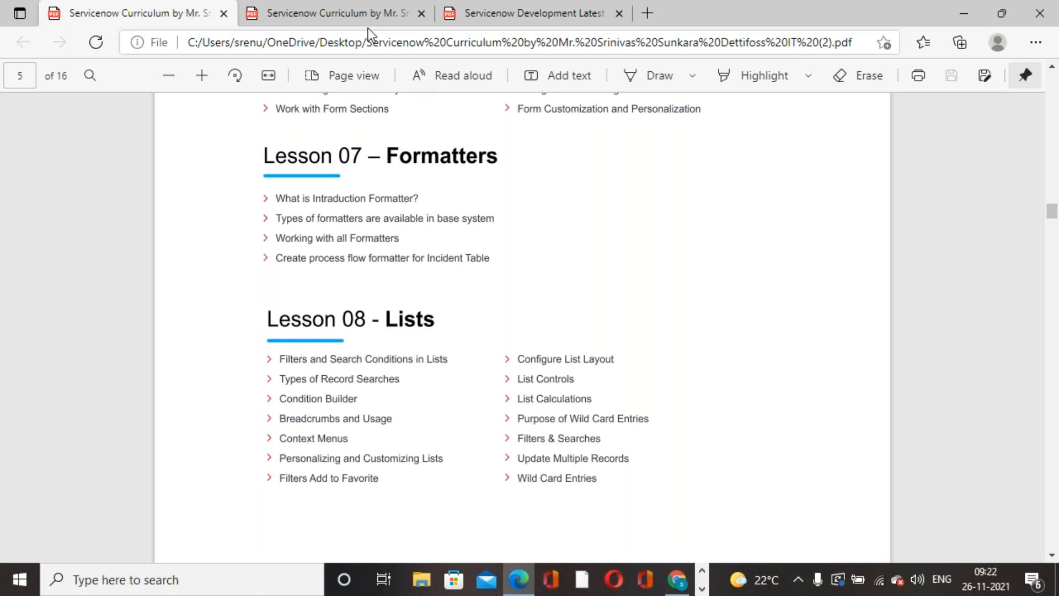
click(303, 12)
scroll(965, 338, up, 4)
scroll(622, 399, down, 6)
scroll(662, 366, down, 1)
click(153, 12)
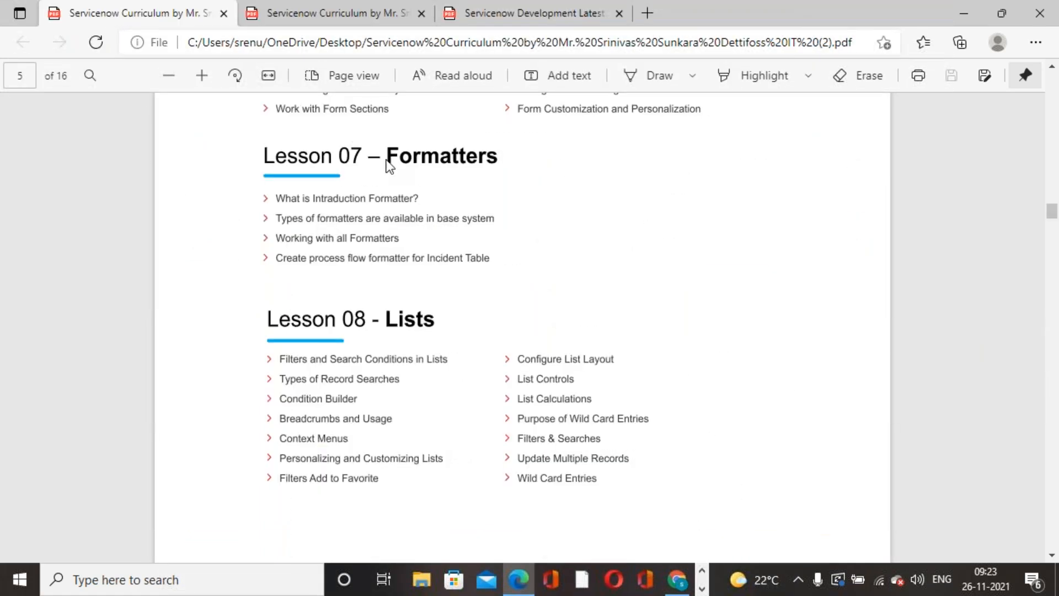
click(273, 14)
Close both curriculum PDF tabs, then close the Edge window.
right_click(272, 14)
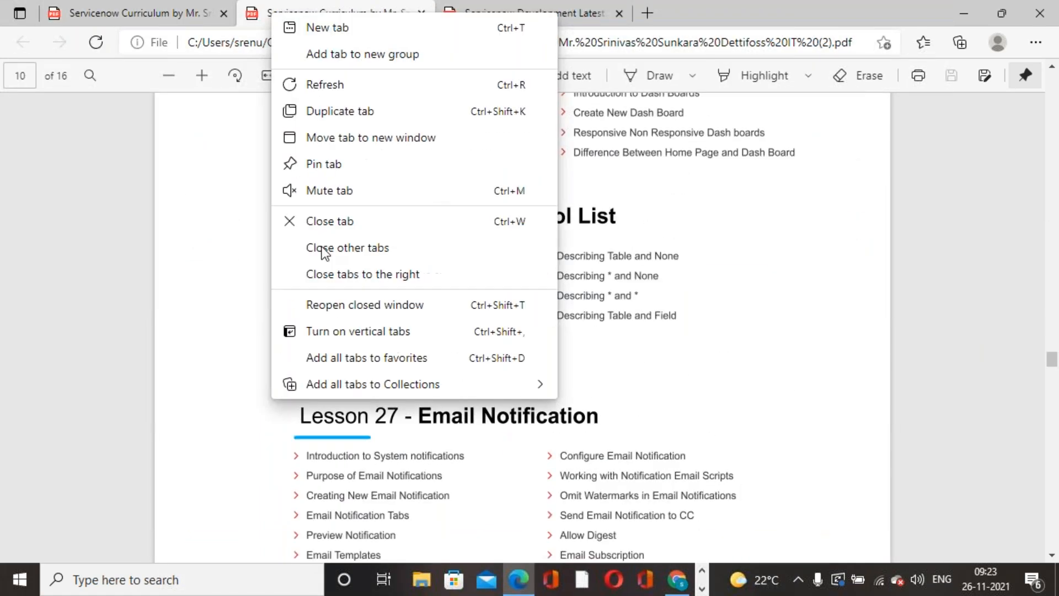
click(333, 230)
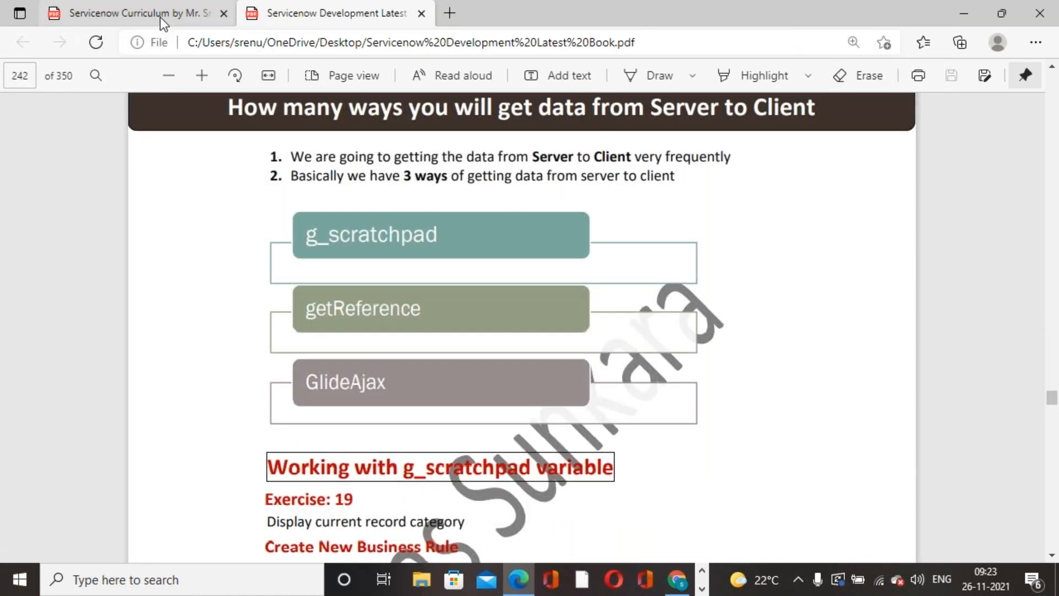
click(187, 14)
right_click(184, 12)
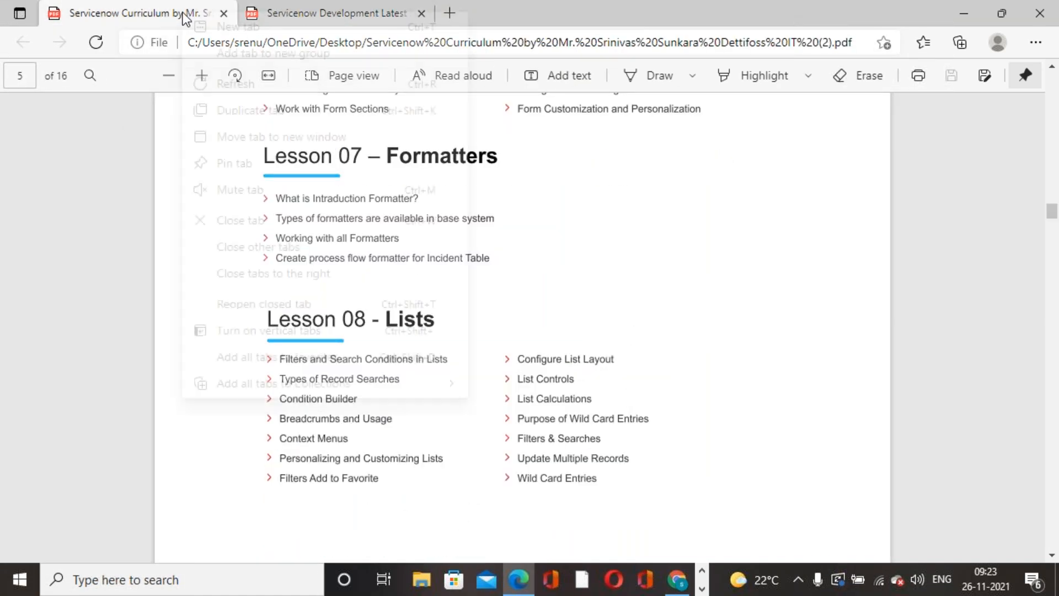
click(248, 220)
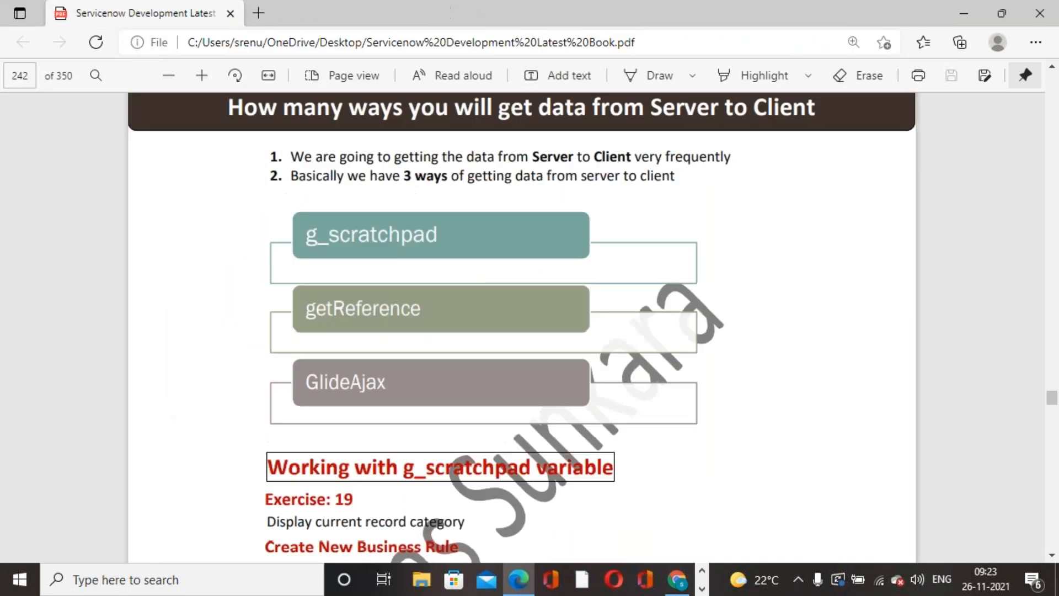
right_click(192, 16)
click(1005, 364)
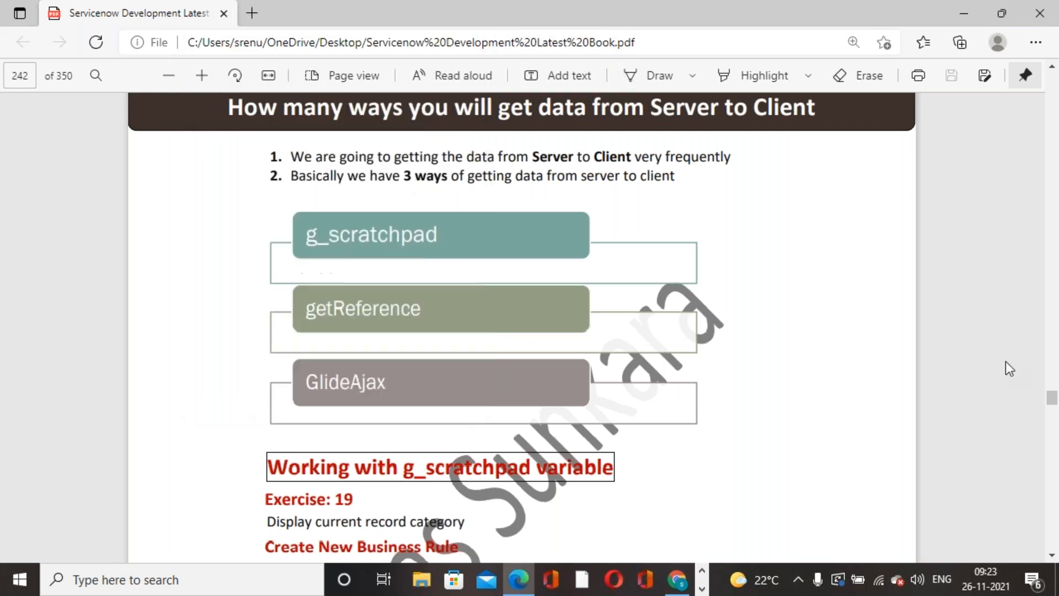
click(1051, 382)
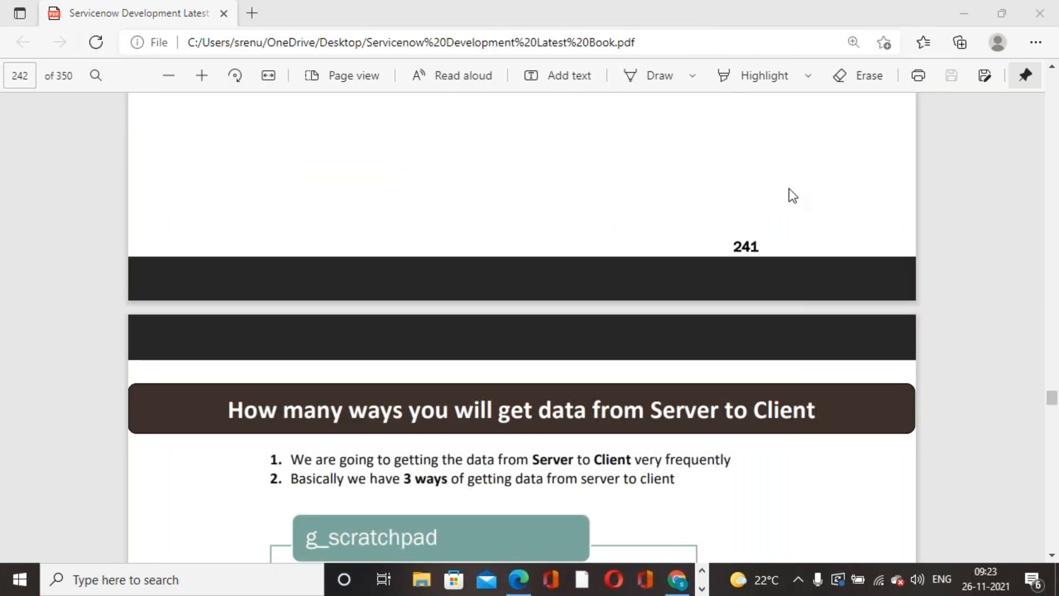
click(1051, 12)
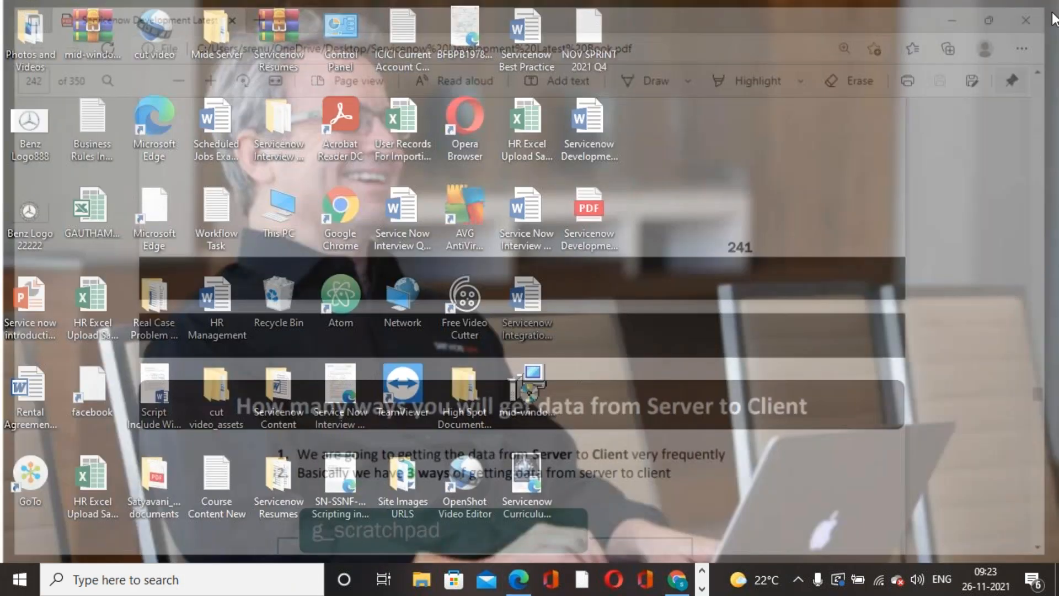
Open 'Service Now LIVE First Edition' PDF from the DATADRIVE1 (D:) drive in File Explorer.
key(super+e)
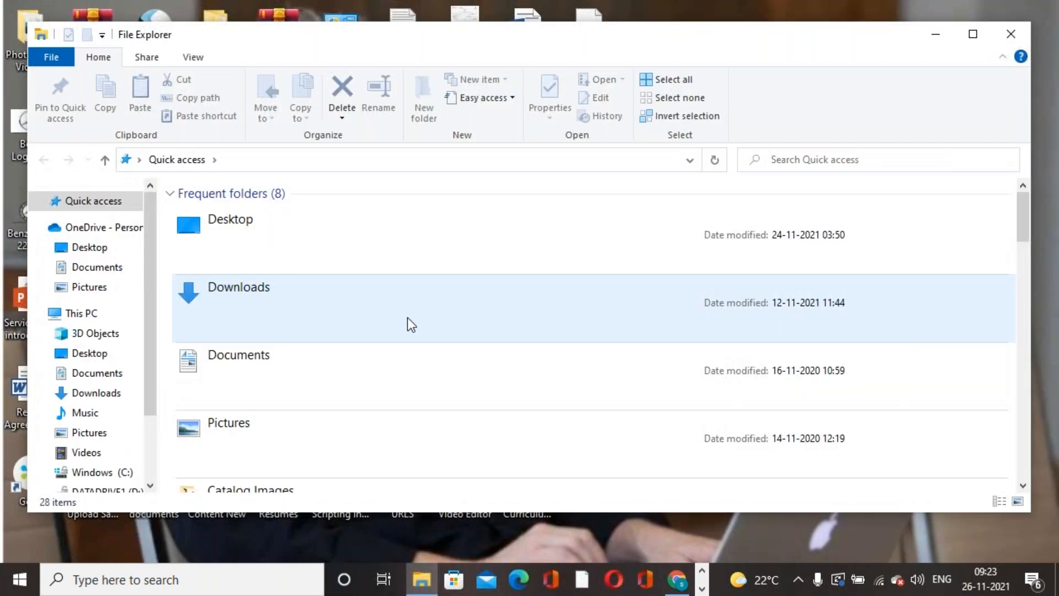
scroll(254, 369, down, 10)
scroll(148, 486, down, 2)
scroll(110, 386, up, 2)
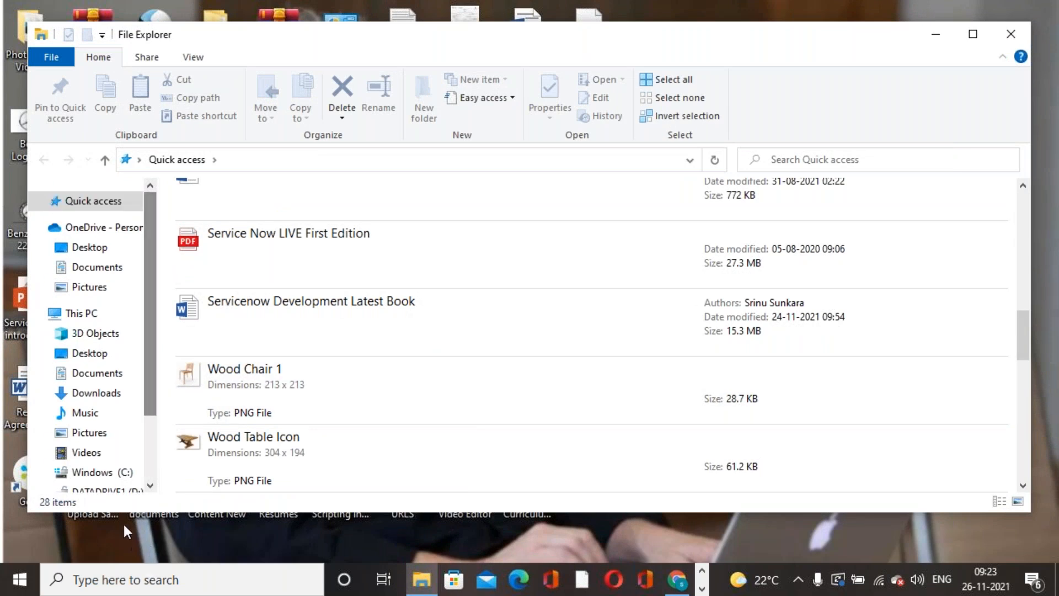
scroll(110, 386, down, 1)
click(145, 433)
scroll(416, 382, down, 3)
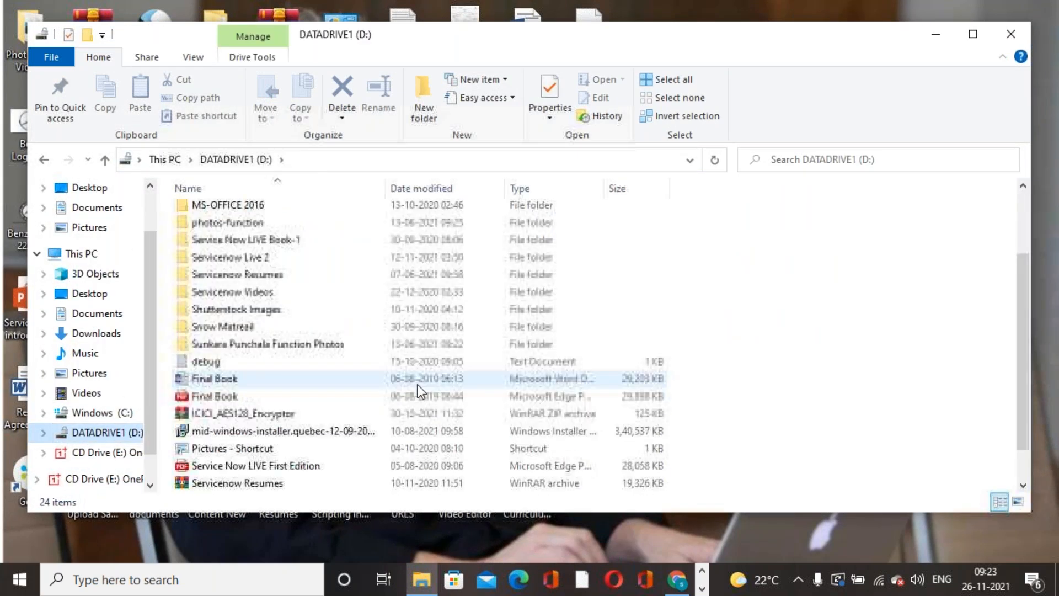
click(310, 434)
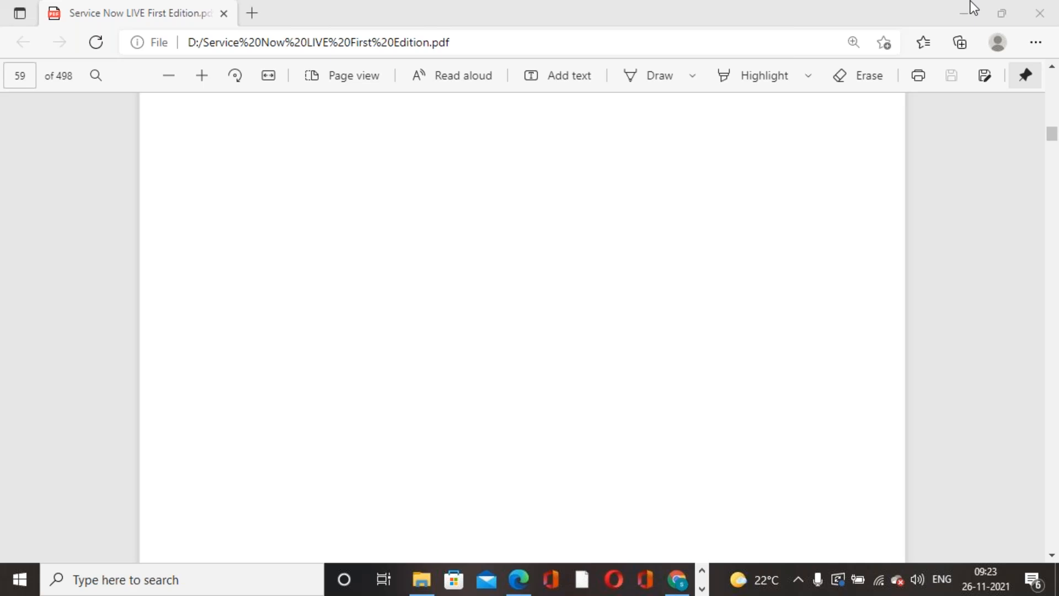
Scroll the book past the Chapter 22 Reports title page to page 485, 'What is Report'.
drag(1051, 133, 1051, 295)
scroll(610, 360, down, 2)
scroll(610, 358, up, 3)
scroll(610, 356, down, 12)
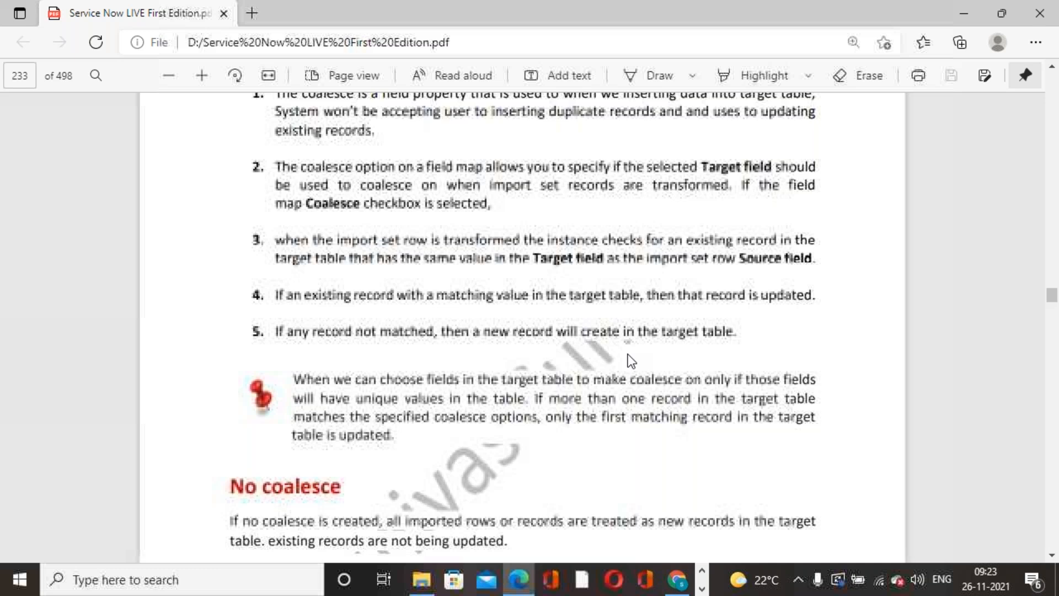
scroll(610, 359, down, 5)
drag(1051, 295, 1045, 381)
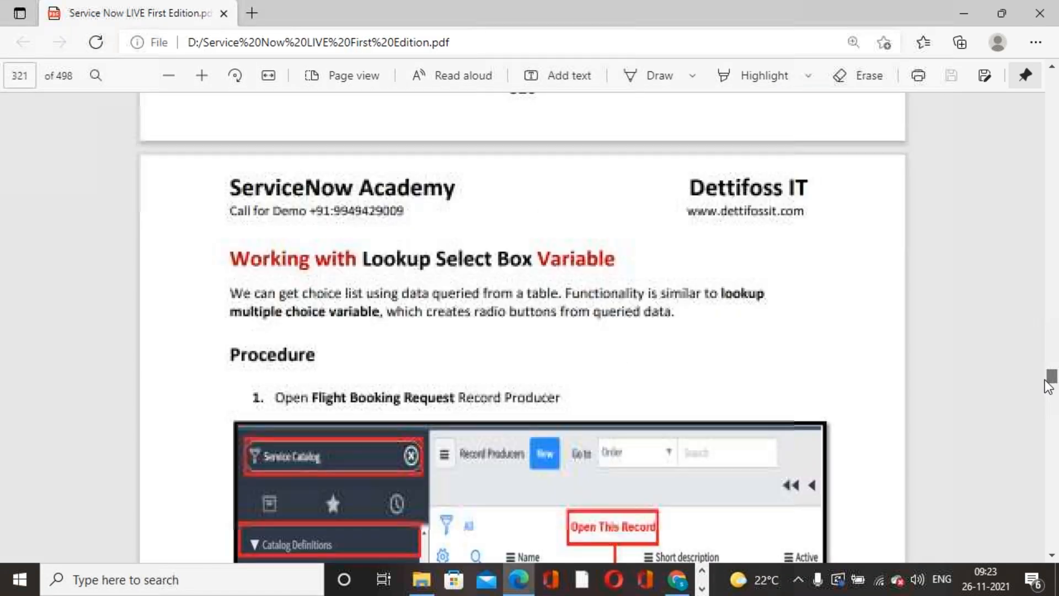
scroll(710, 416, down, 15)
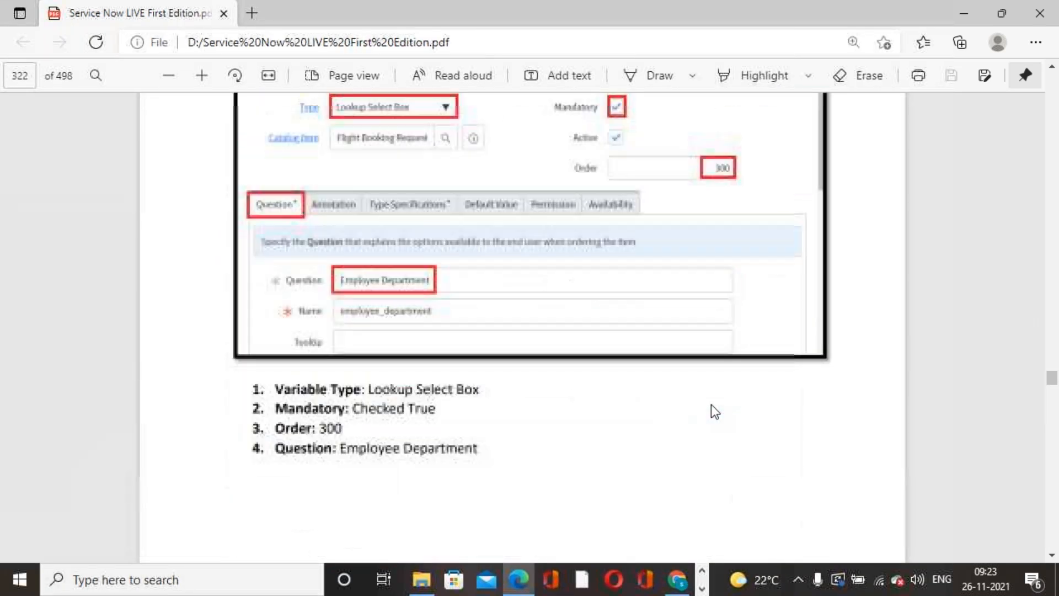
scroll(710, 405, down, 20)
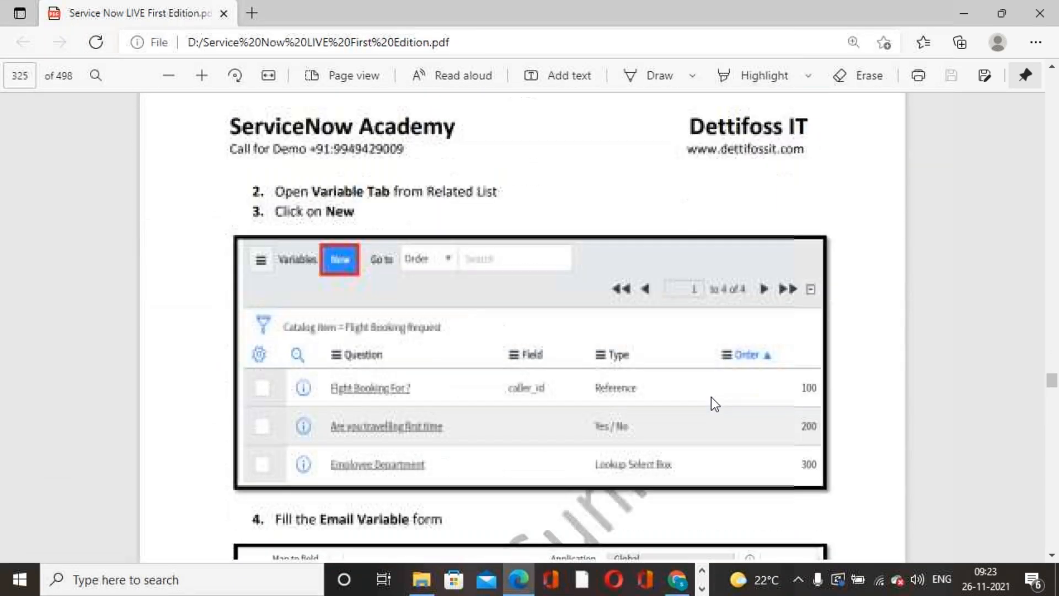
scroll(711, 396, down, 20)
drag(1051, 386, 1051, 499)
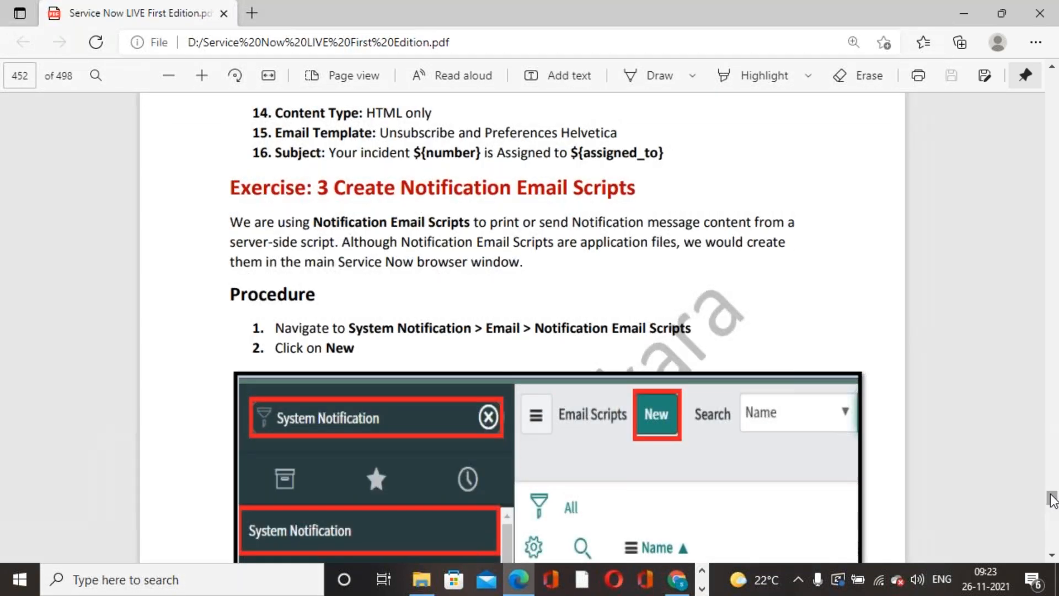
scroll(841, 459, down, 20)
scroll(885, 429, down, 10)
scroll(877, 428, down, 20)
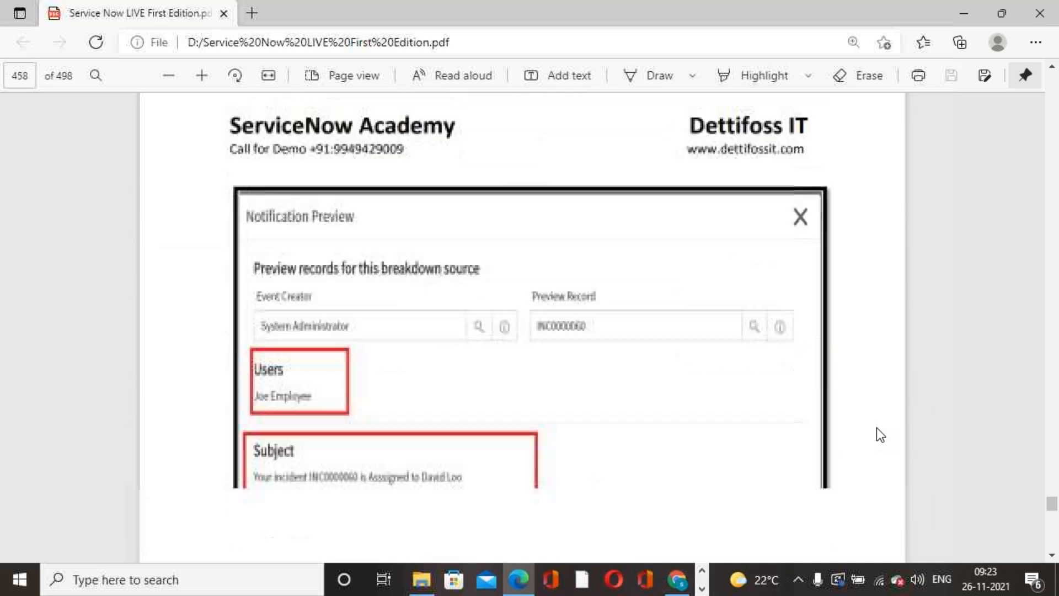
scroll(876, 429, down, 10)
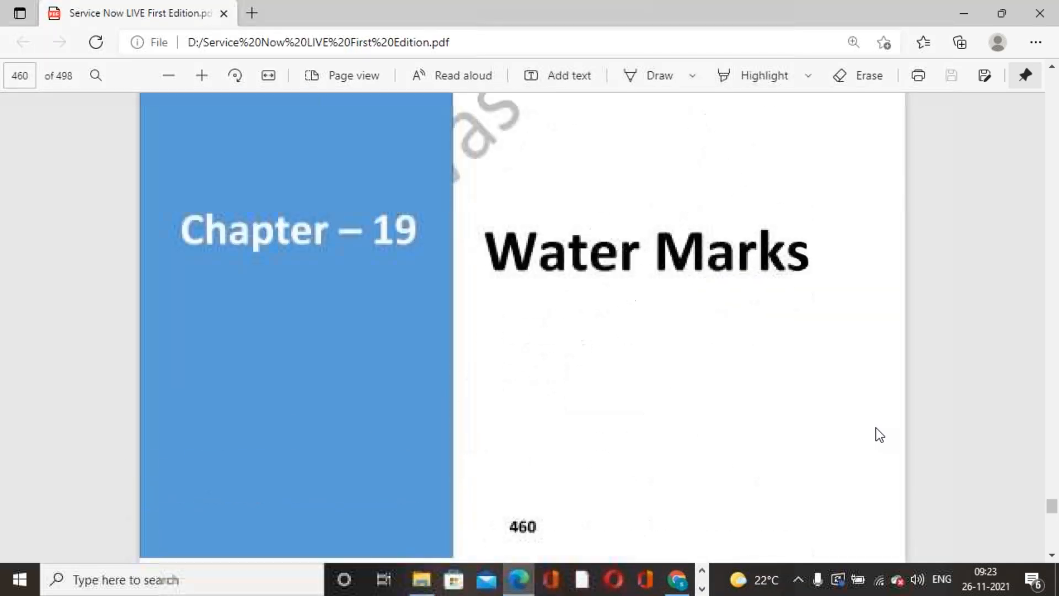
scroll(880, 435, up, 5)
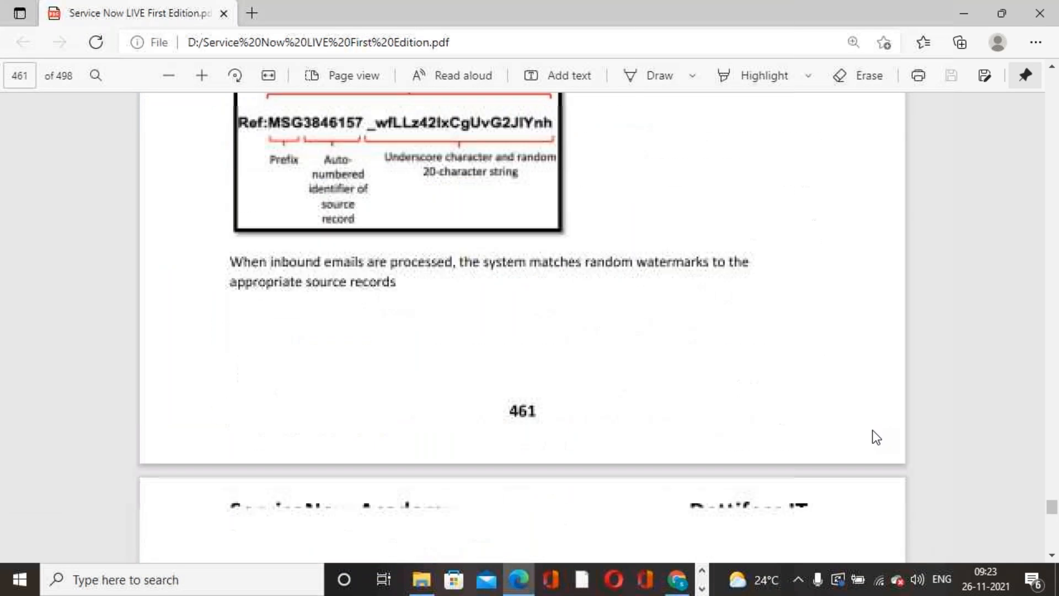
scroll(869, 429, down, 15)
scroll(869, 431, down, 20)
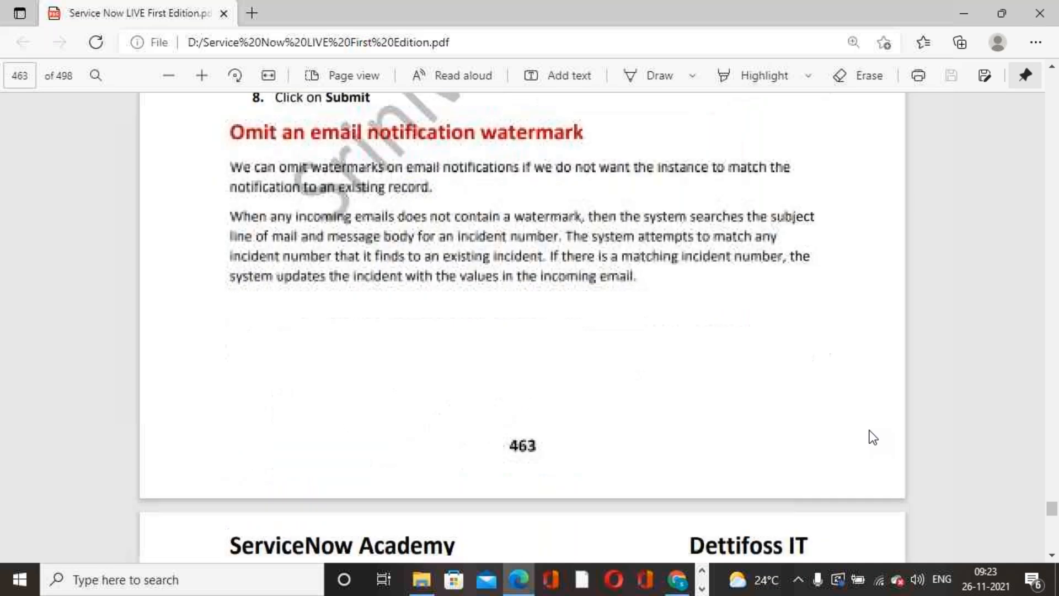
scroll(870, 437, down, 20)
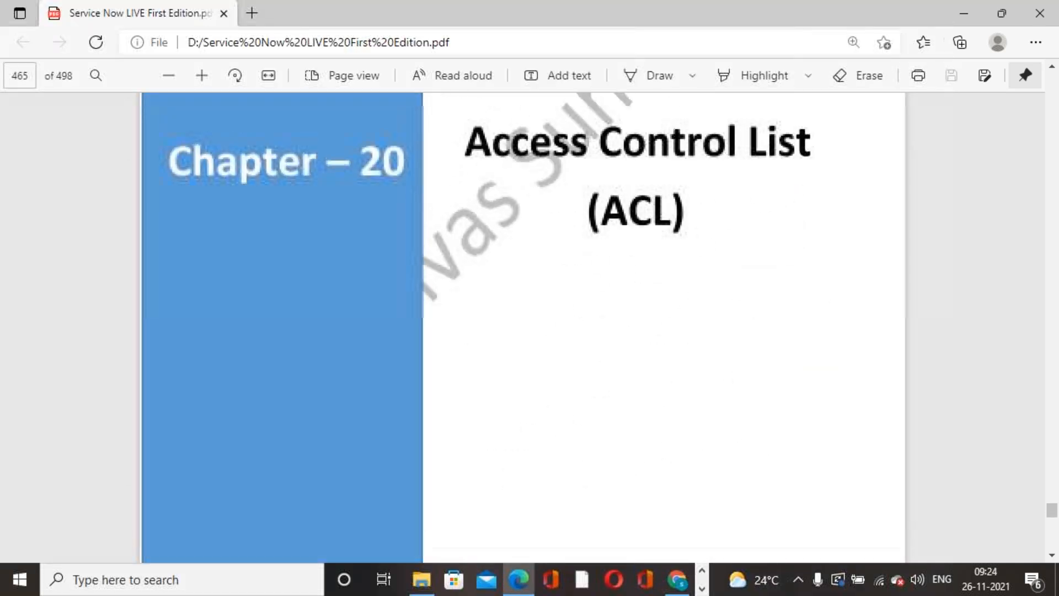
scroll(870, 436, down, 20)
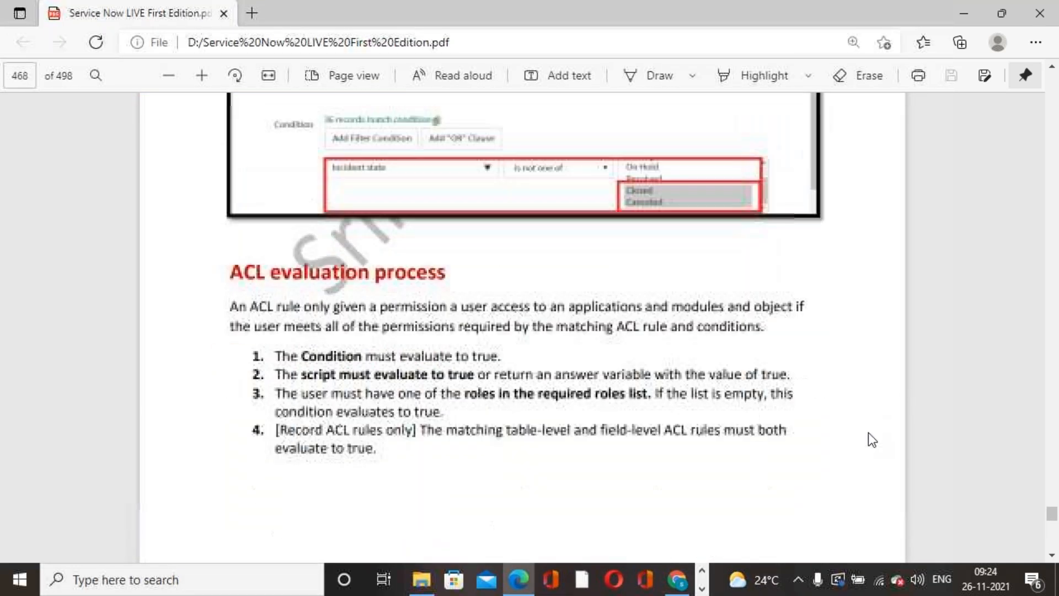
scroll(867, 443, down, 20)
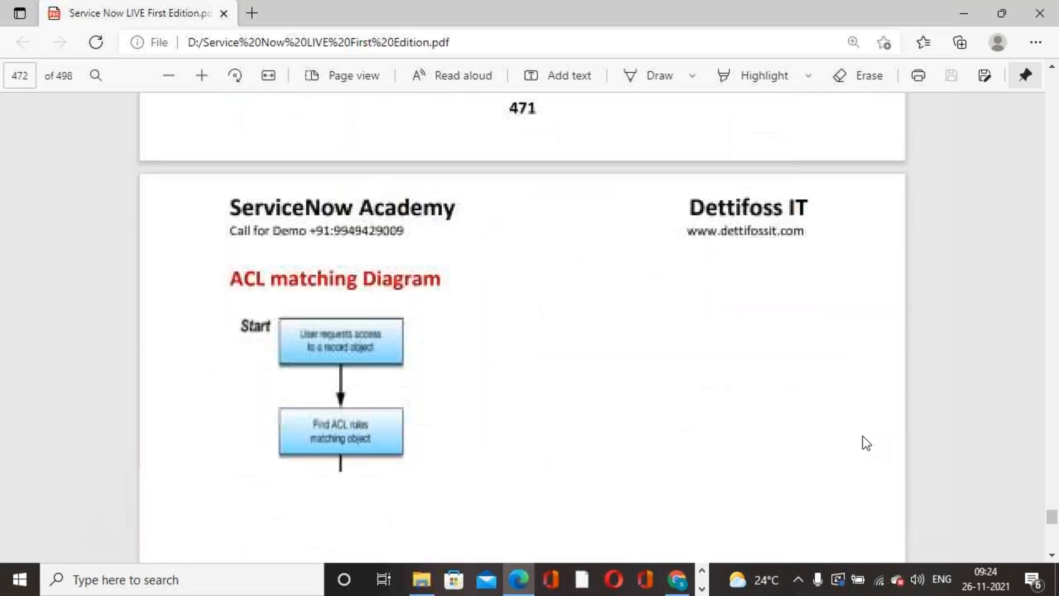
scroll(867, 443, down, 20)
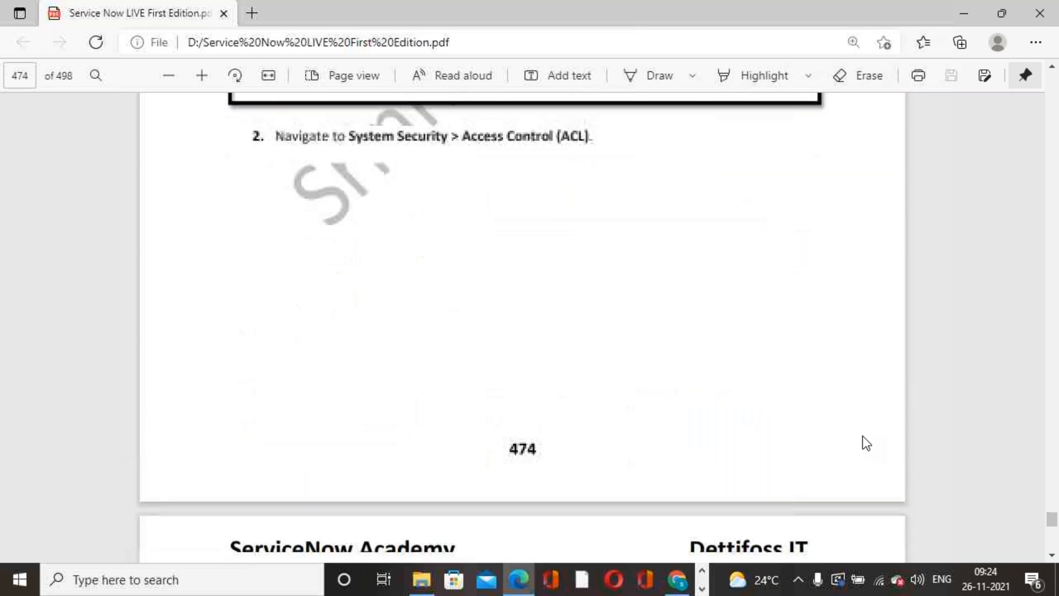
scroll(866, 443, down, 20)
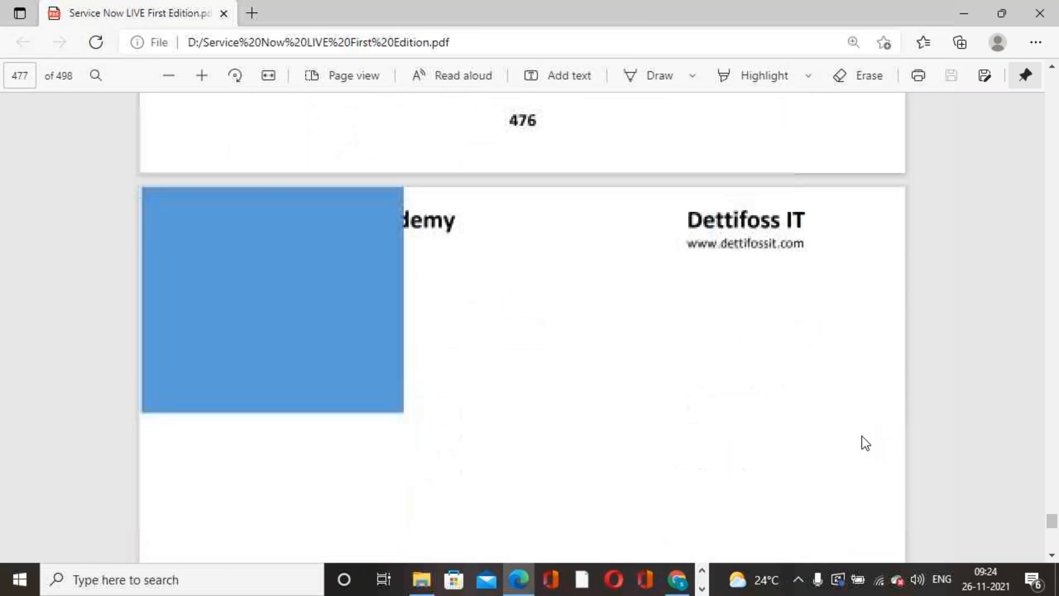
scroll(866, 440, down, 20)
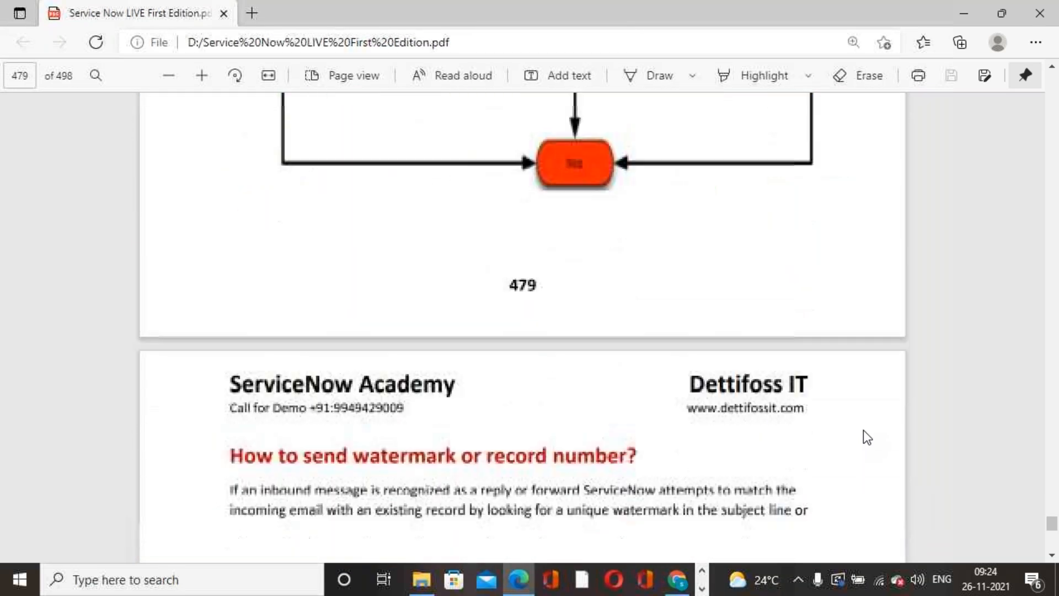
scroll(865, 439, down, 20)
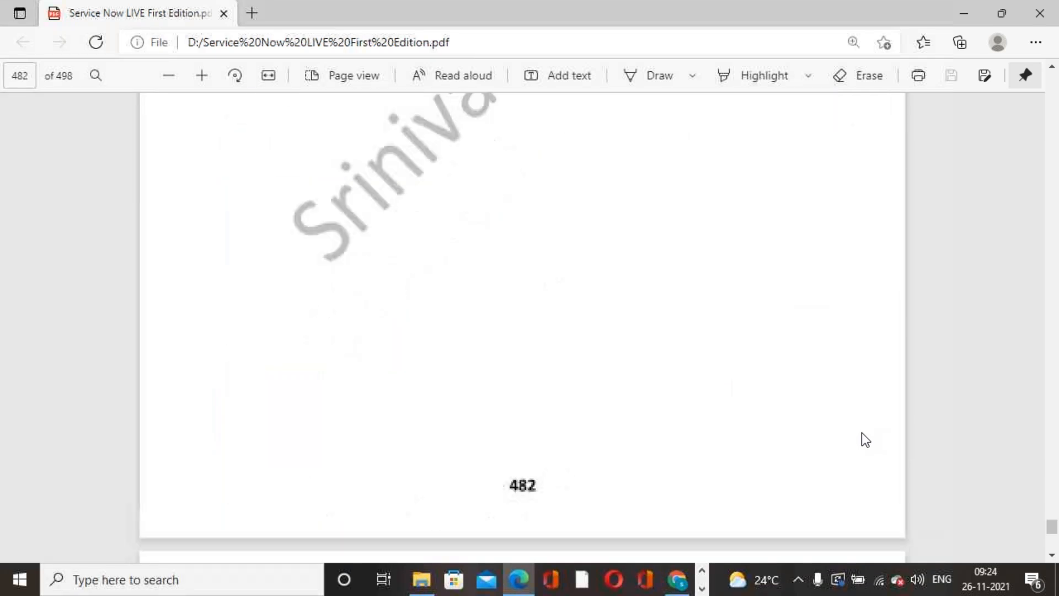
scroll(865, 439, down, 6)
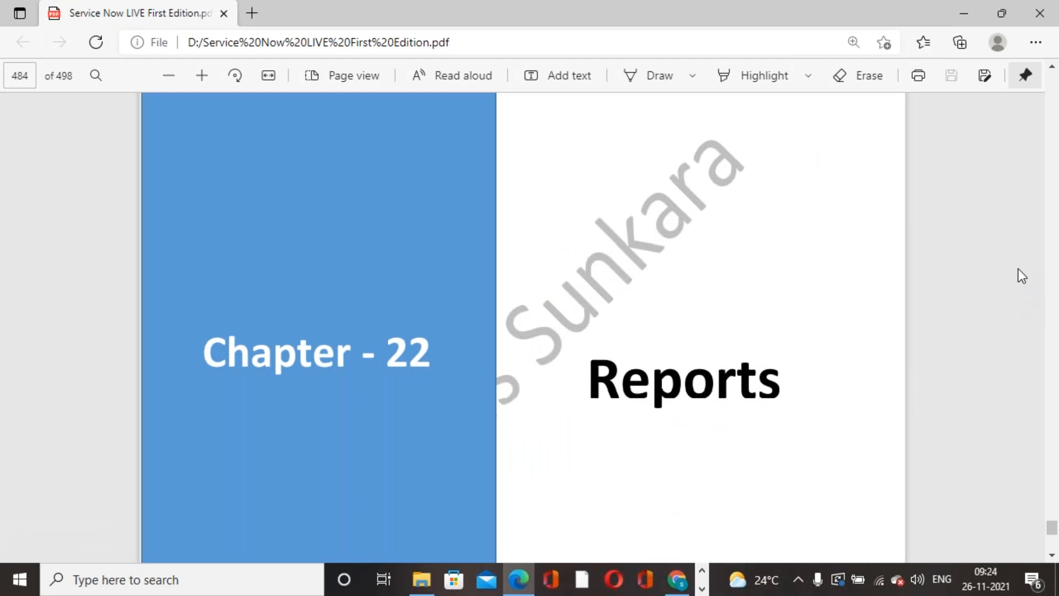
scroll(824, 267, down, 10)
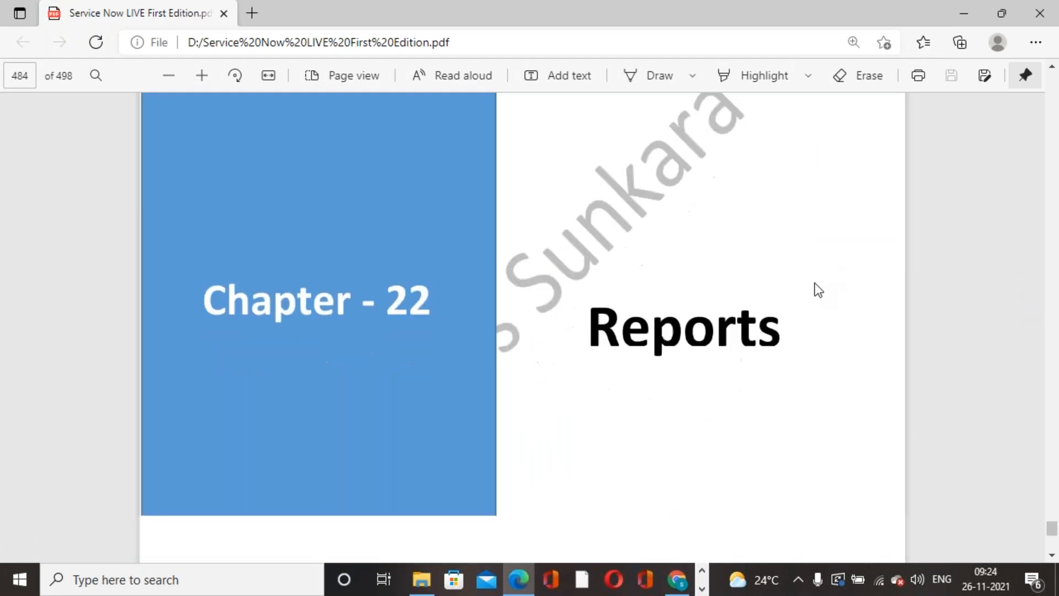
scroll(815, 276, down, 3)
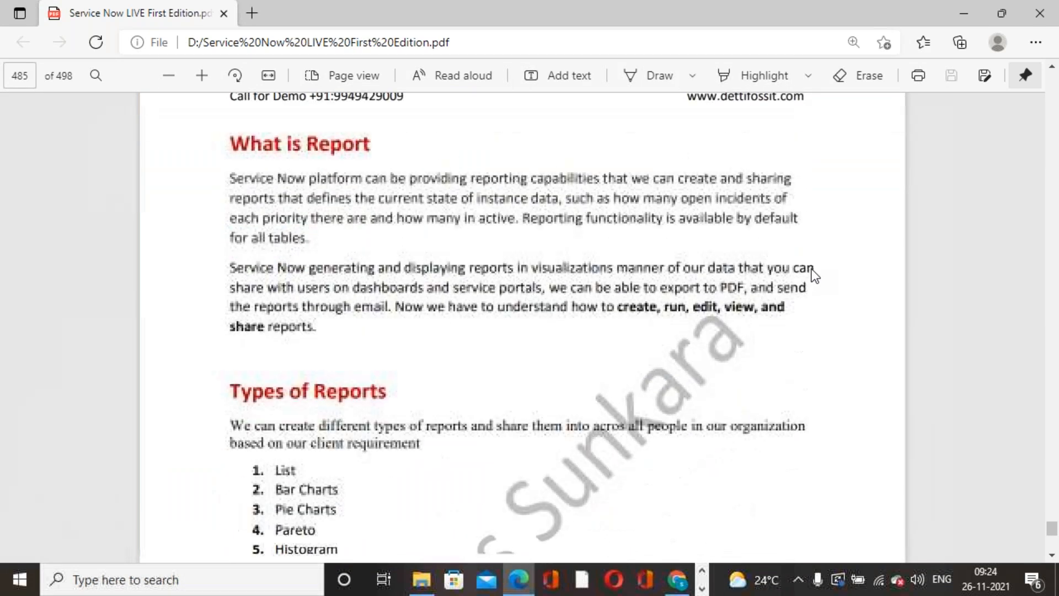
Highlight the opening paragraph and the 'What is Report' heading, then clear the selection.
drag(230, 175, 604, 168)
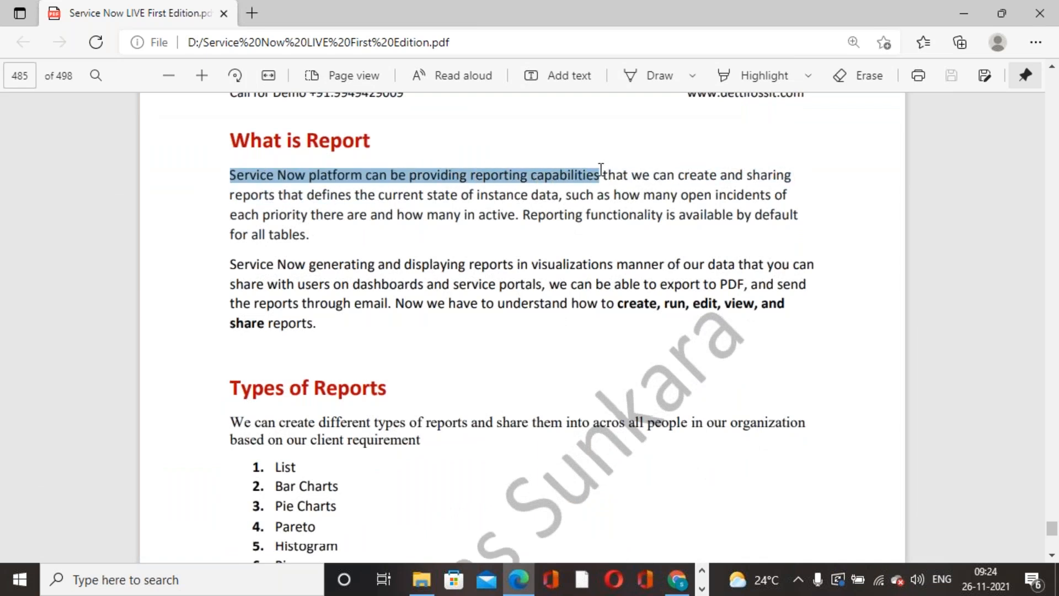
click(756, 224)
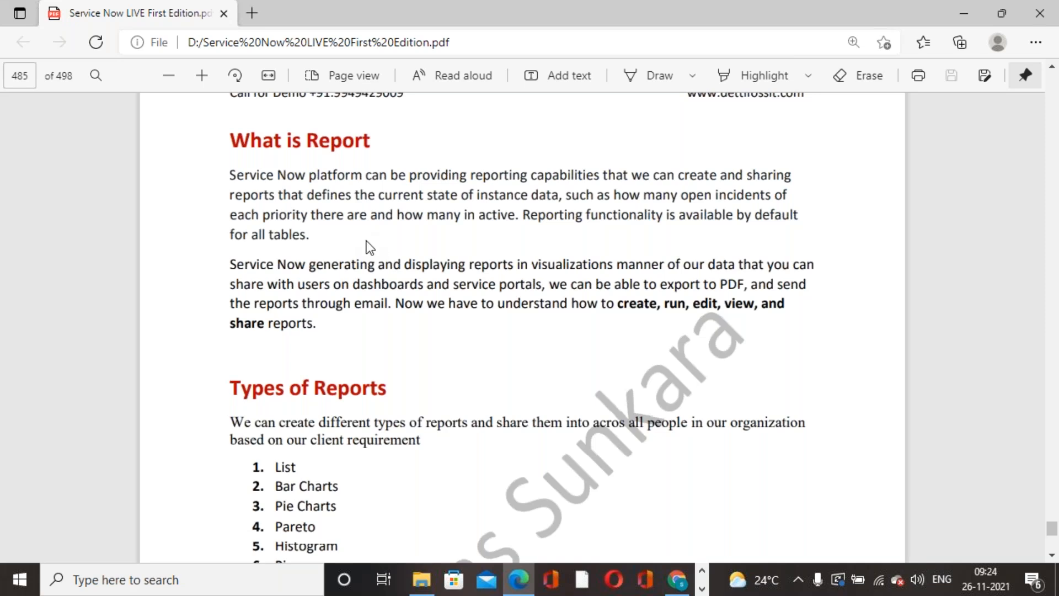
double_click(230, 138)
drag(322, 159, 399, 142)
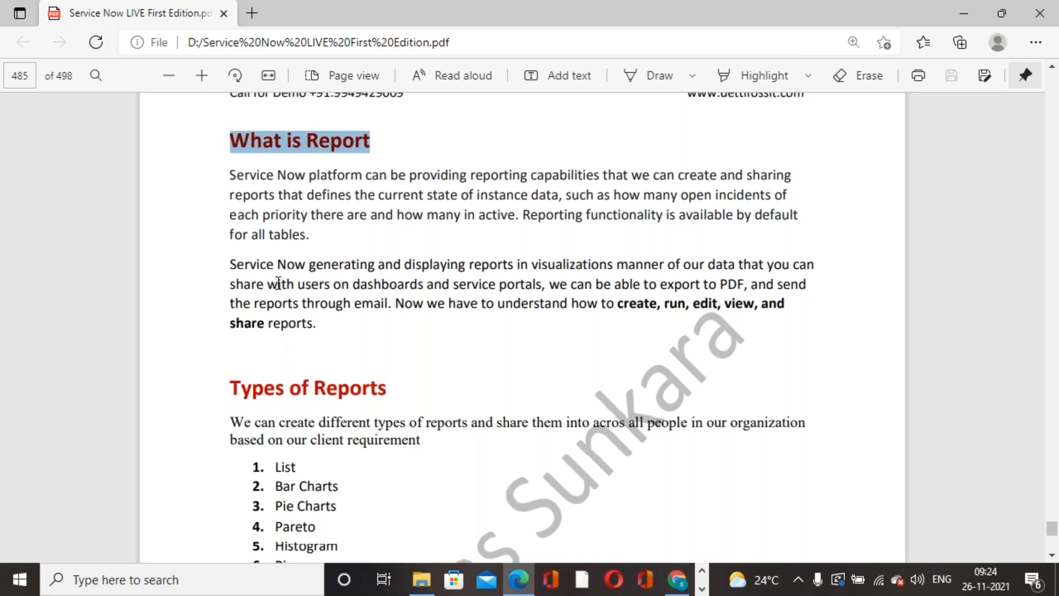
click(485, 301)
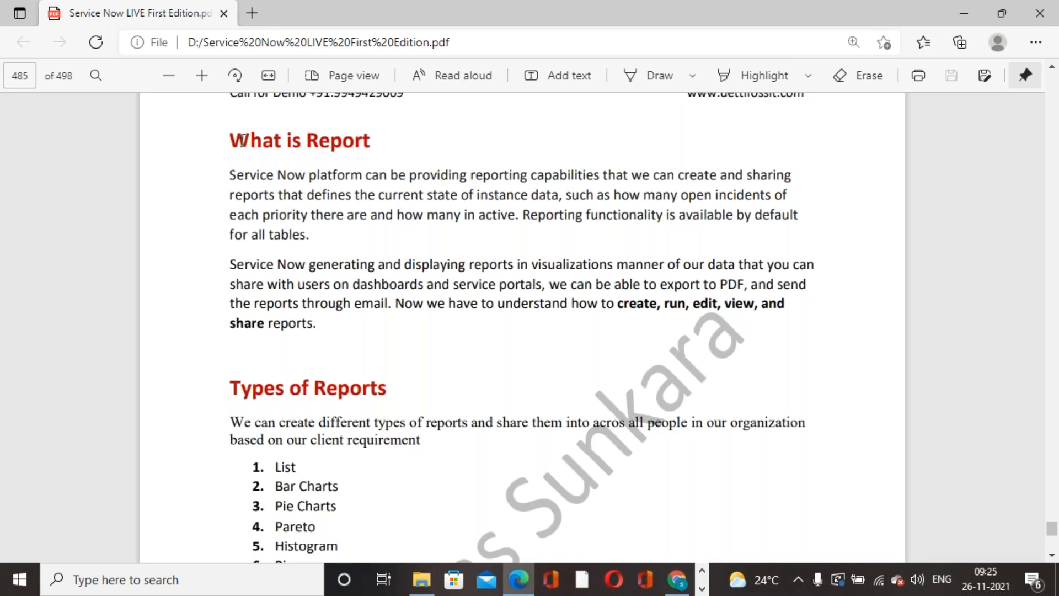
drag(229, 138, 371, 142)
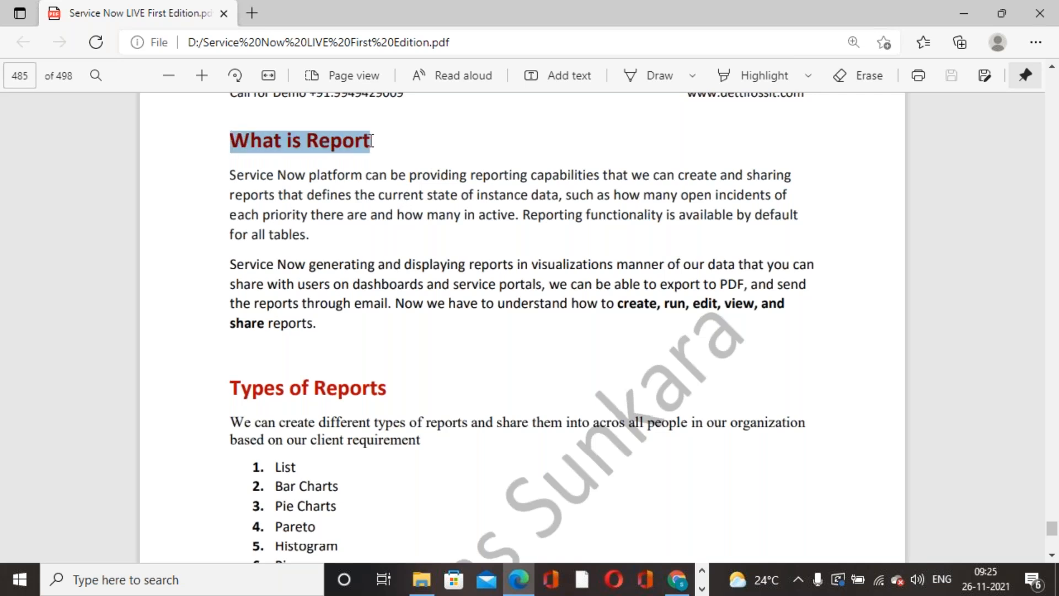
click(373, 164)
Highlight the Types of Reports list from List to Heat map, deselect, and scroll to page 486.
scroll(375, 286, down, 4)
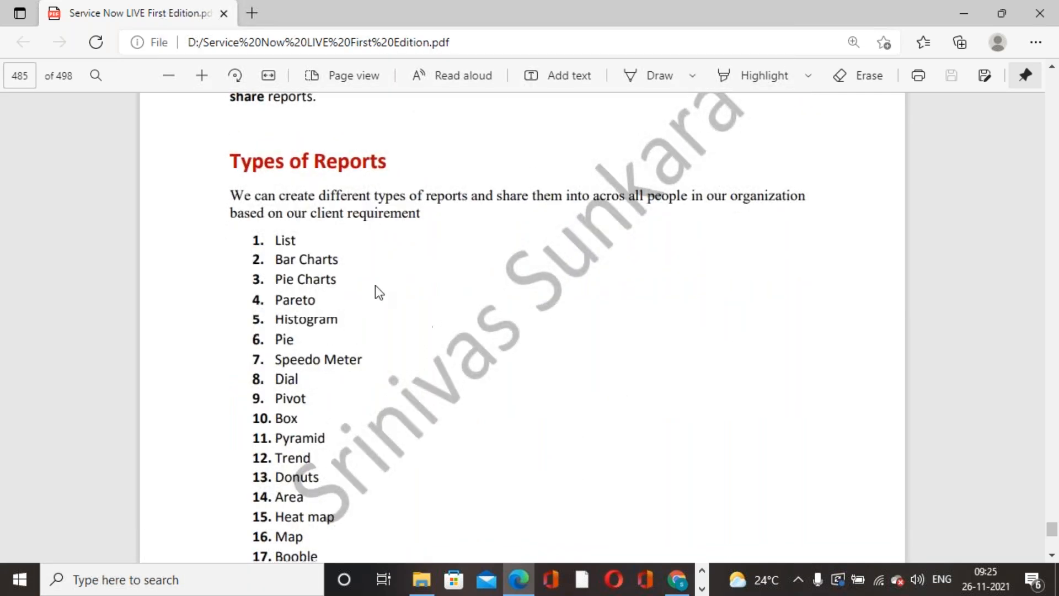
drag(231, 195, 397, 388)
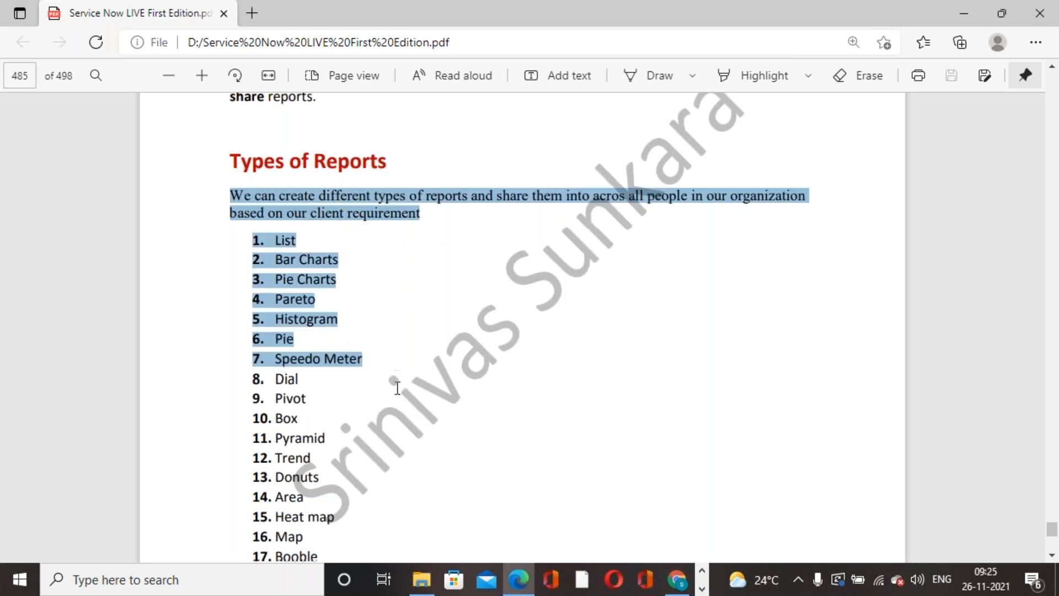
click(533, 310)
scroll(534, 310, down, 2)
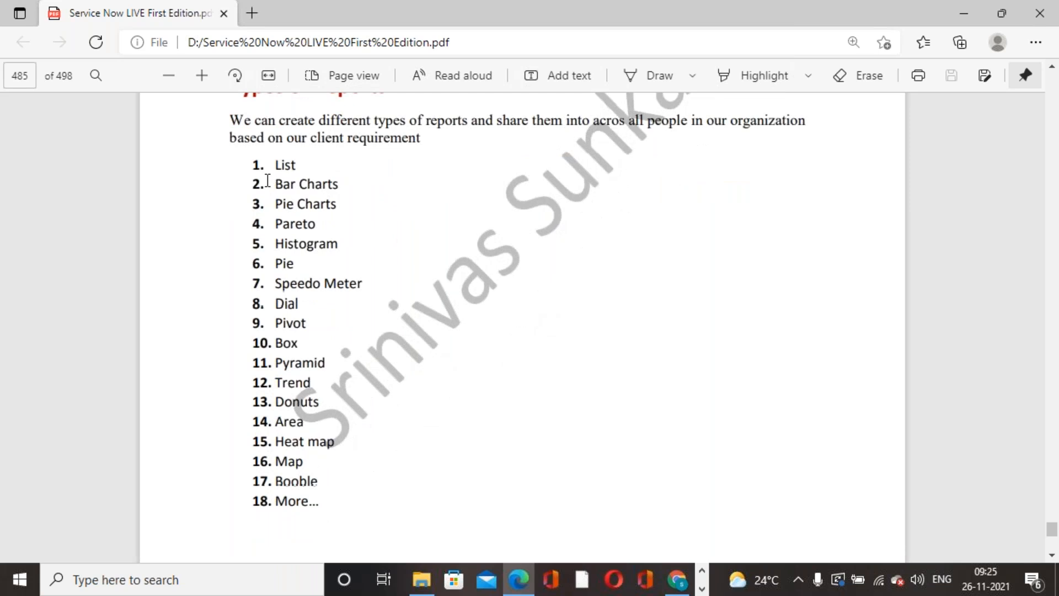
drag(264, 164, 356, 495)
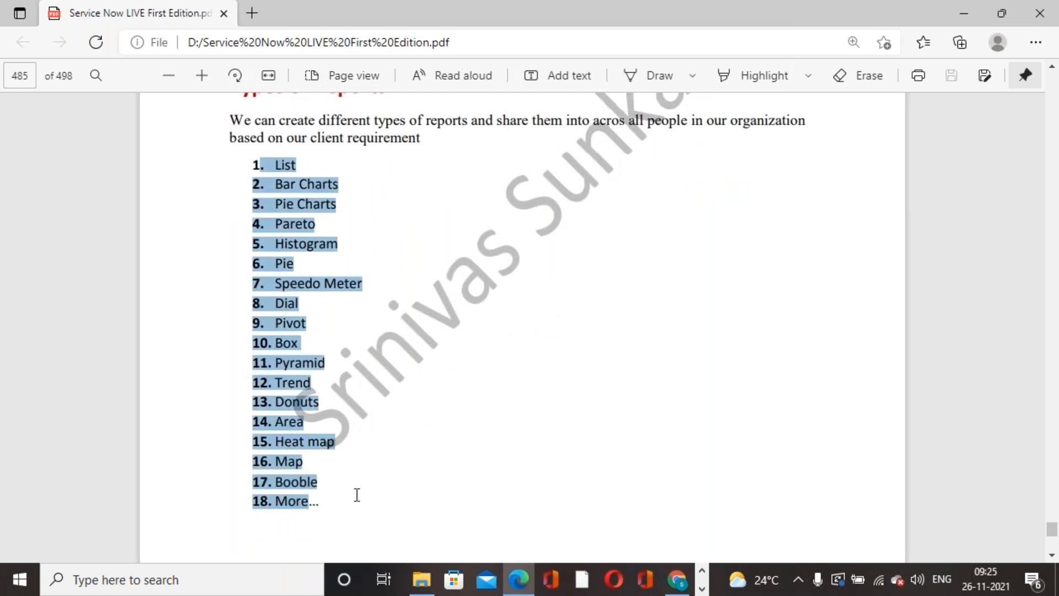
right_click(357, 494)
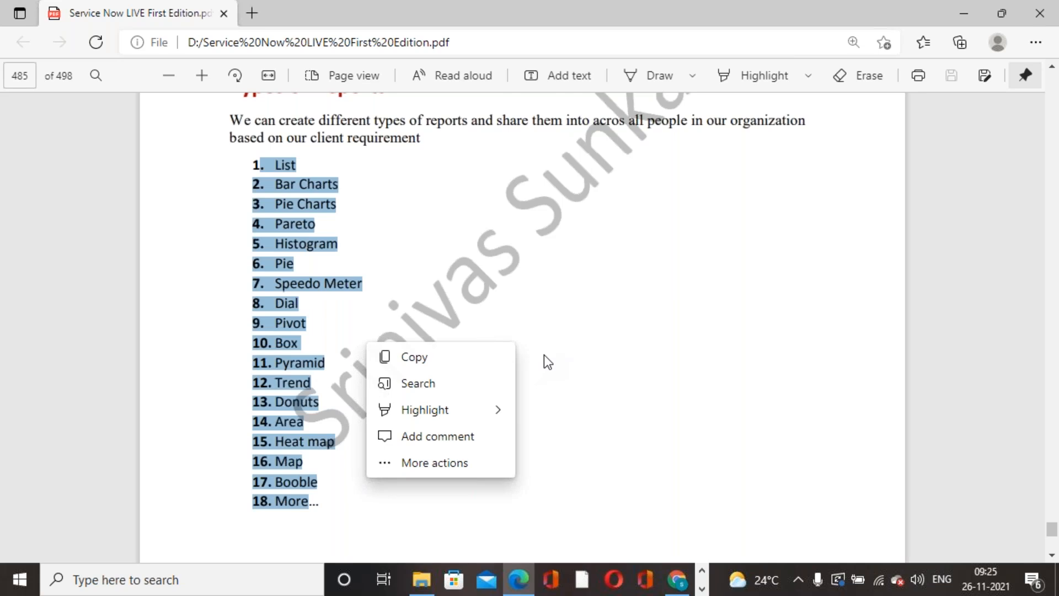
click(463, 276)
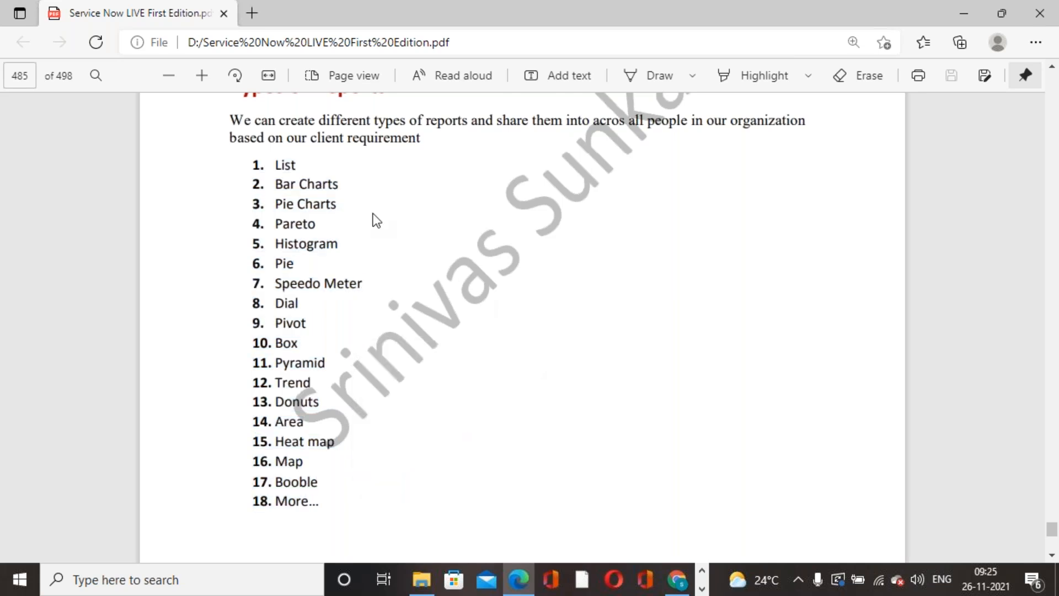
drag(273, 165, 375, 470)
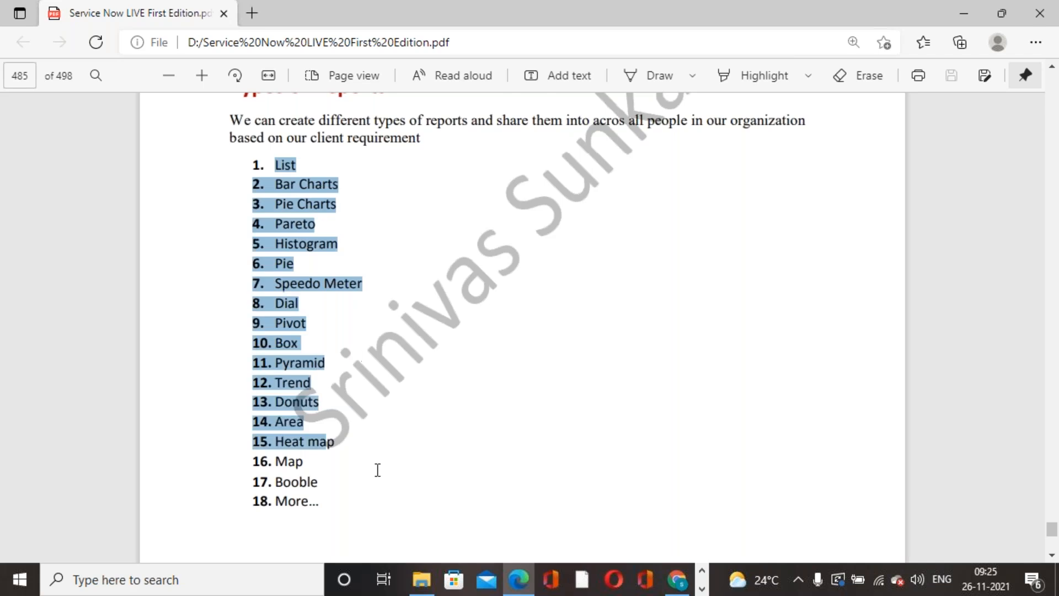
click(504, 320)
scroll(522, 326, down, 10)
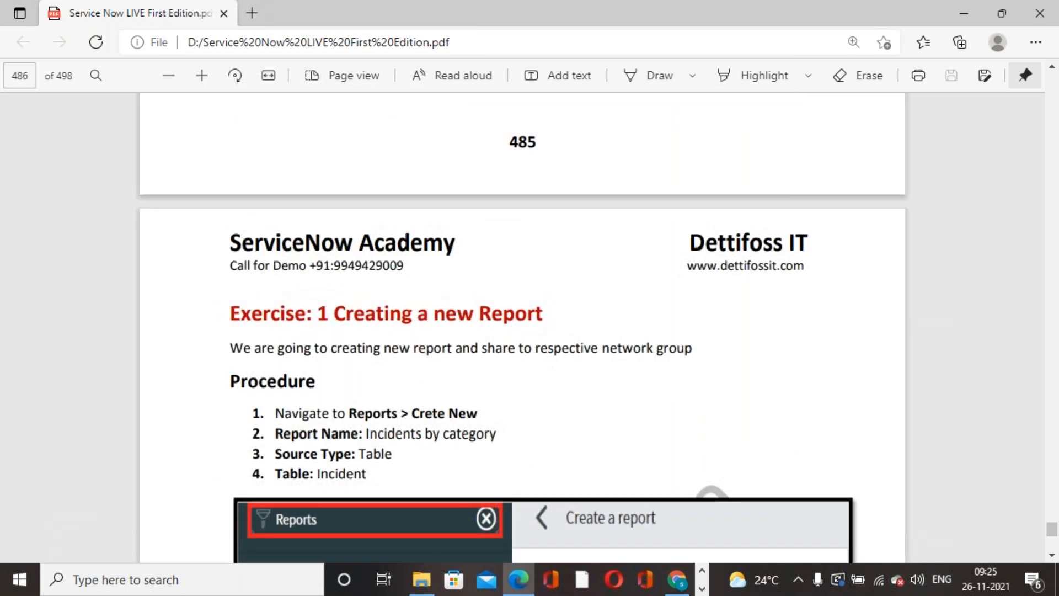
Scroll through the new-report exercise steps, then switch to ServiceNow in Chrome.
scroll(537, 286, down, 3)
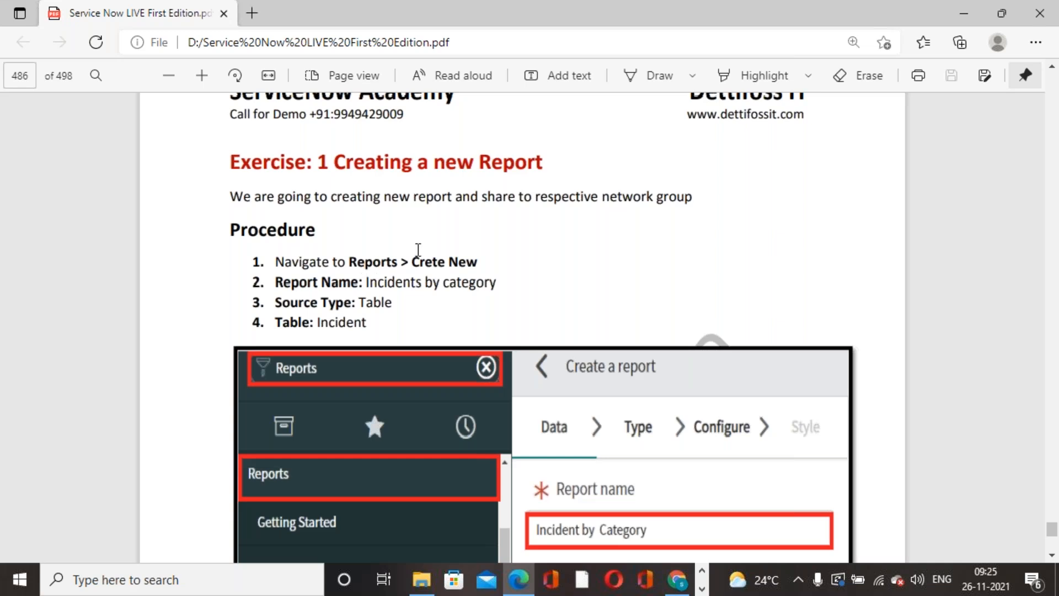
click(677, 579)
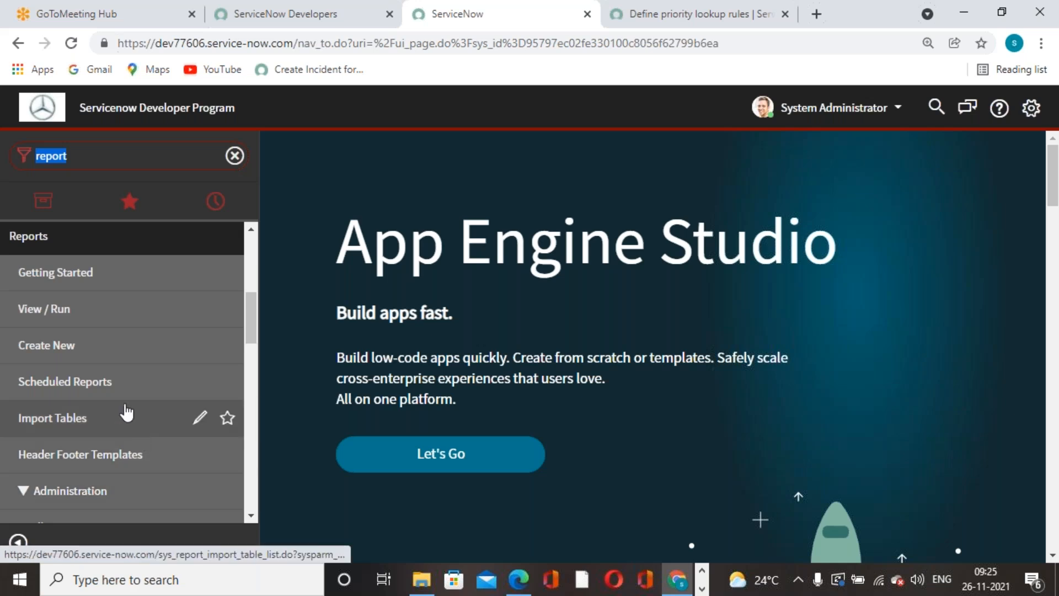
Go to Reports > View / Run and choose Create New to start a report.
click(74, 311)
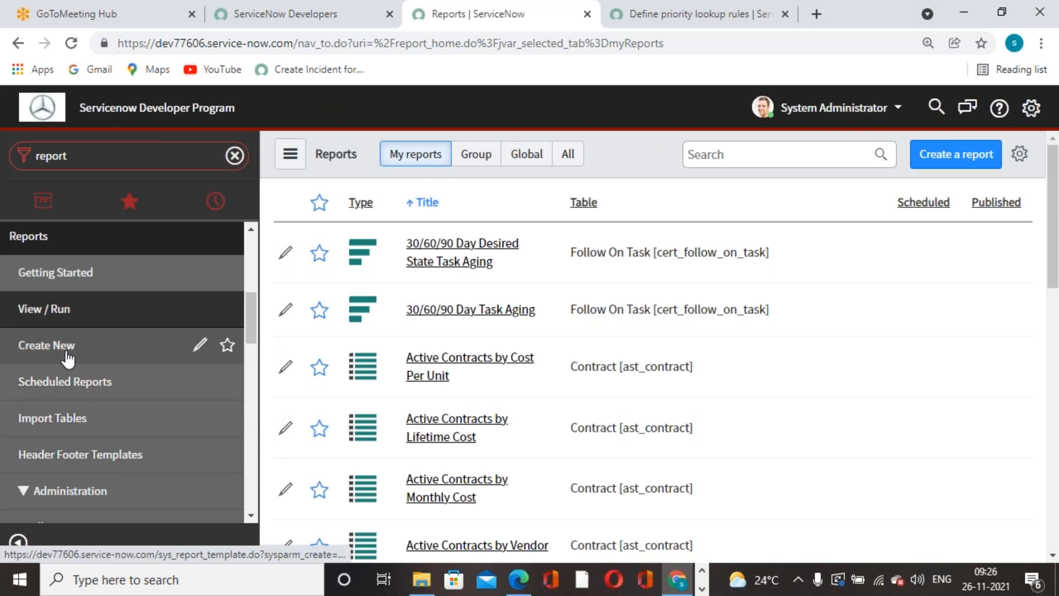
click(465, 372)
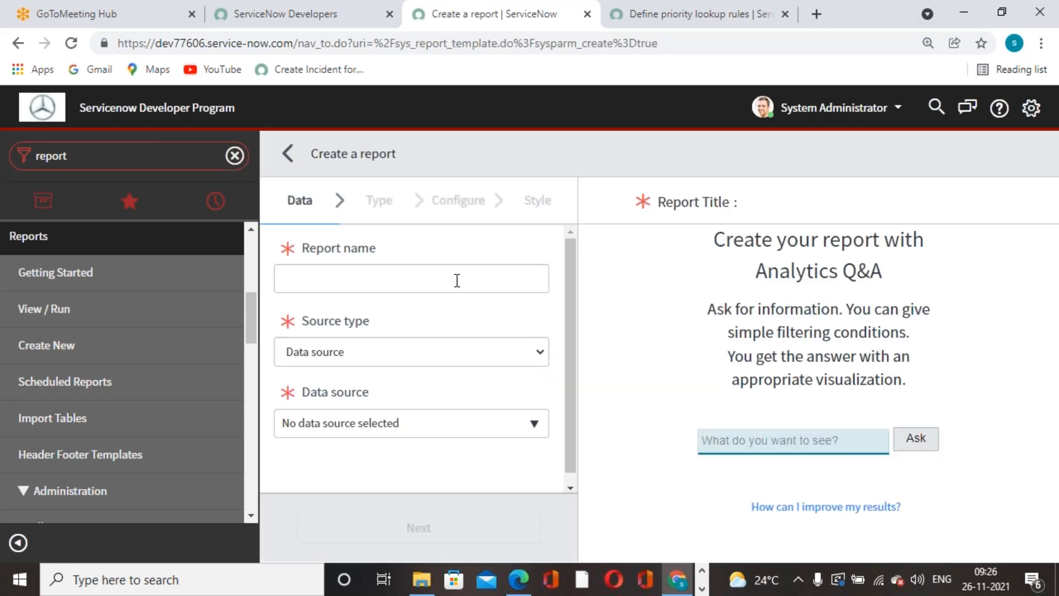
Enter 'Incidents By contact type' as the Report name, fixing the typos along the way.
click(457, 280)
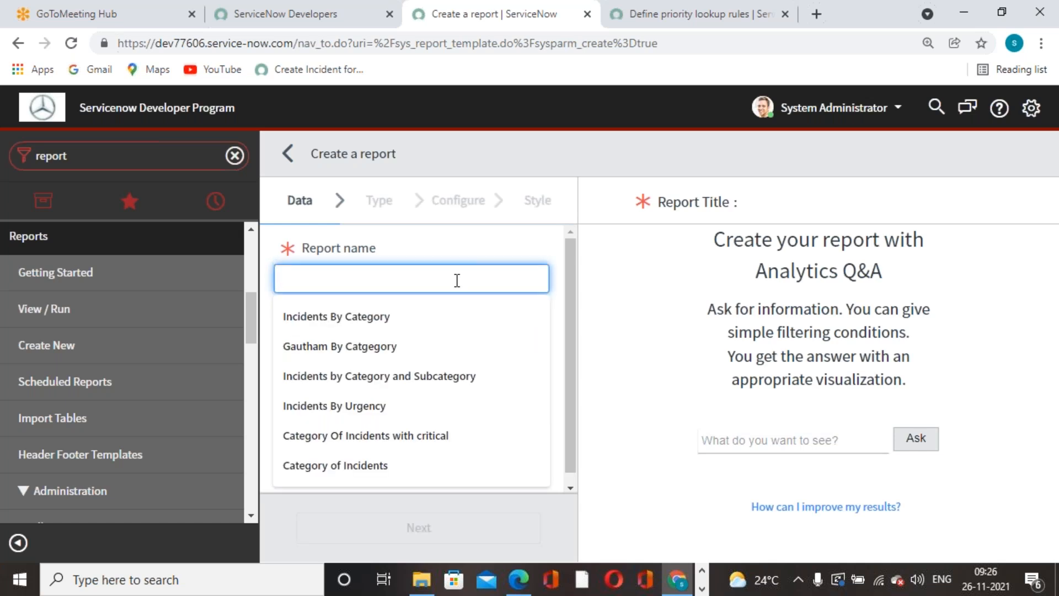
text(Incident)
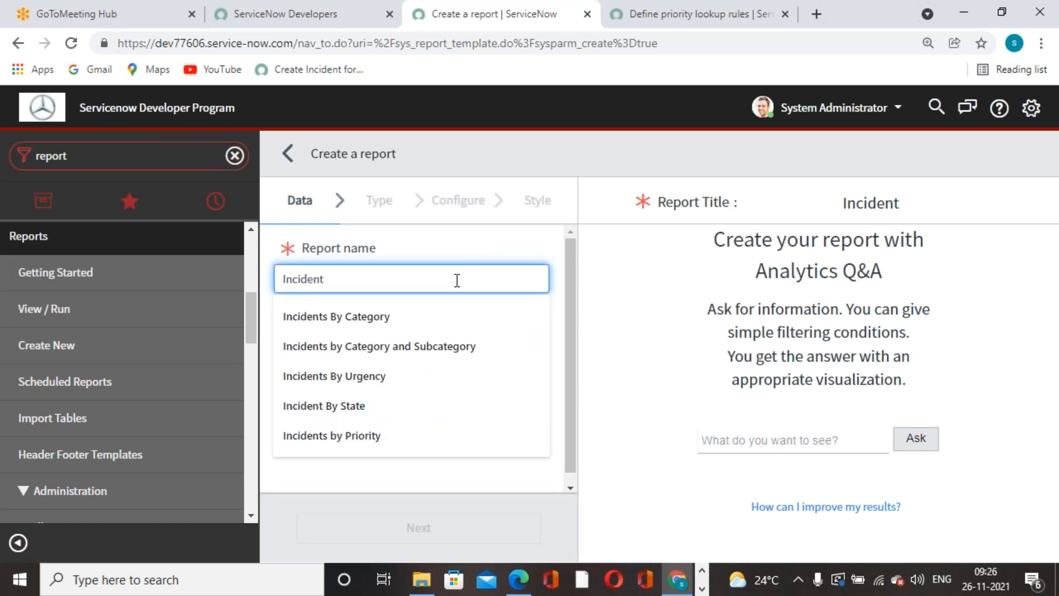
text(s B)
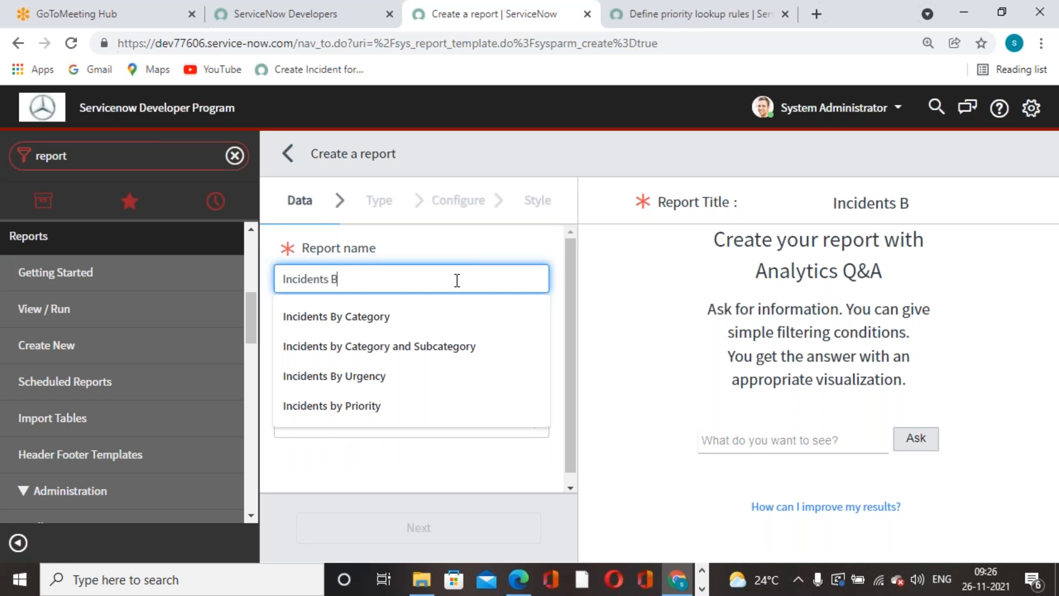
text(y Subcate)
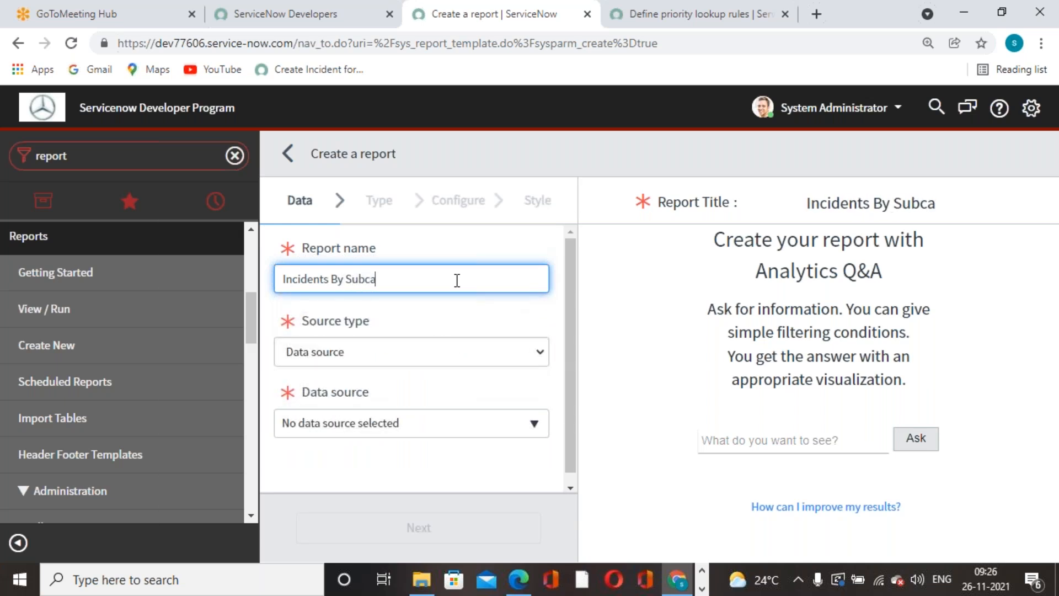
key(BackSpace)
key(BackSpace)
key(BackSpace)
key(BackSpace)
key(BackSpace)
key(BackSpace)
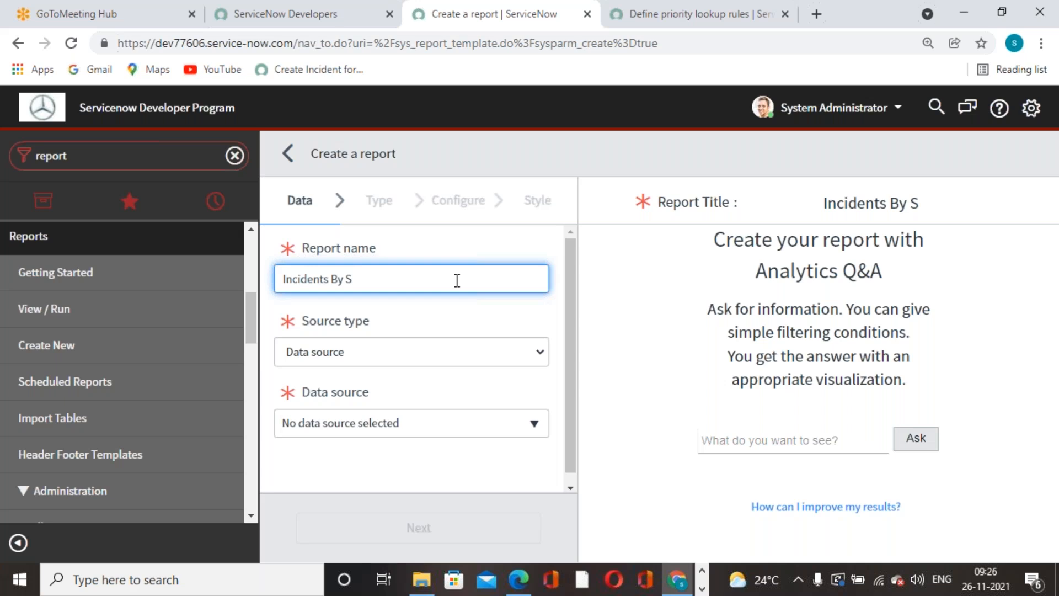
key(BackSpace)
text(ci)
key(BackSpace)
text(ontact tyoe)
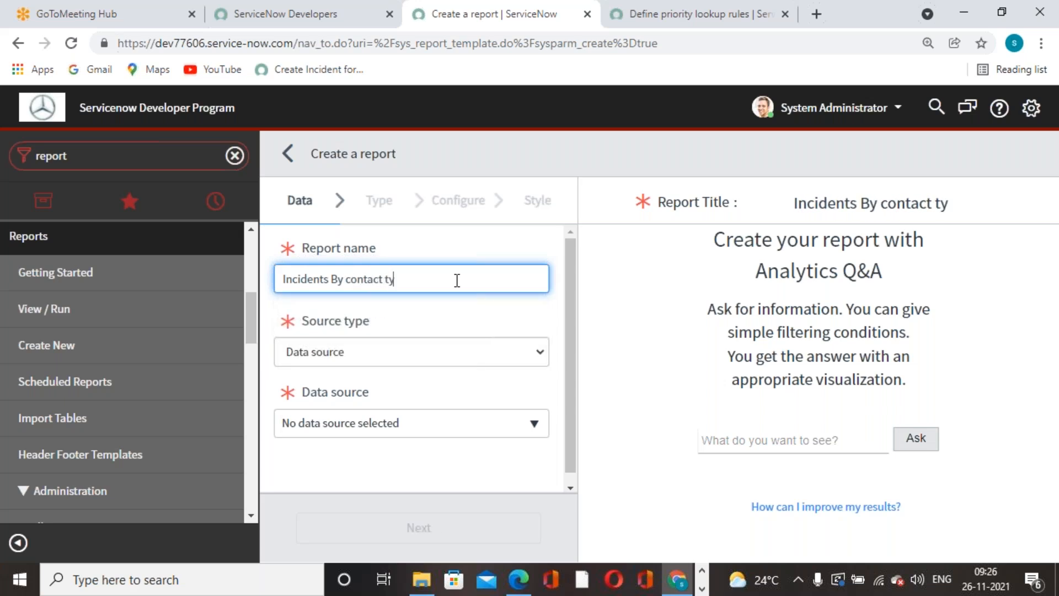
key(BackSpace)
key(BackSpace)
text(pe)
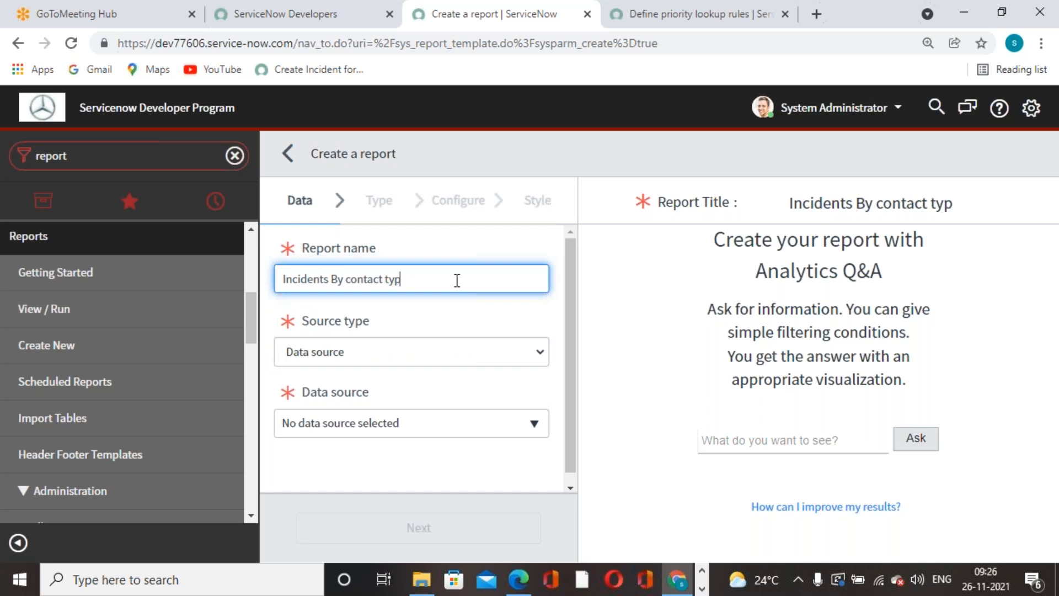
click(450, 316)
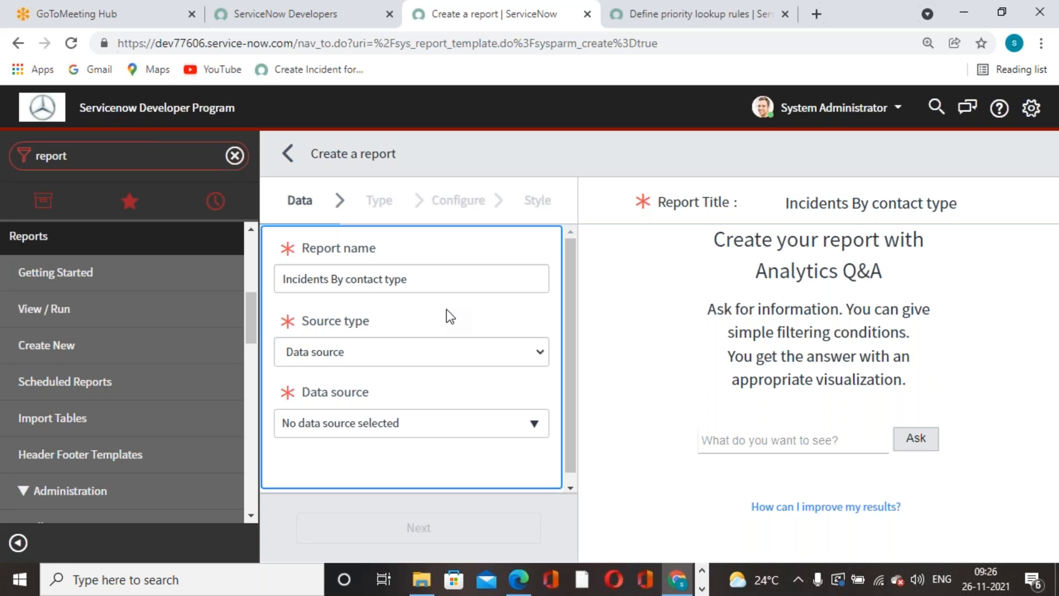
Set the report source to Table using the Incident [incident] table and continue to the Type step.
click(539, 356)
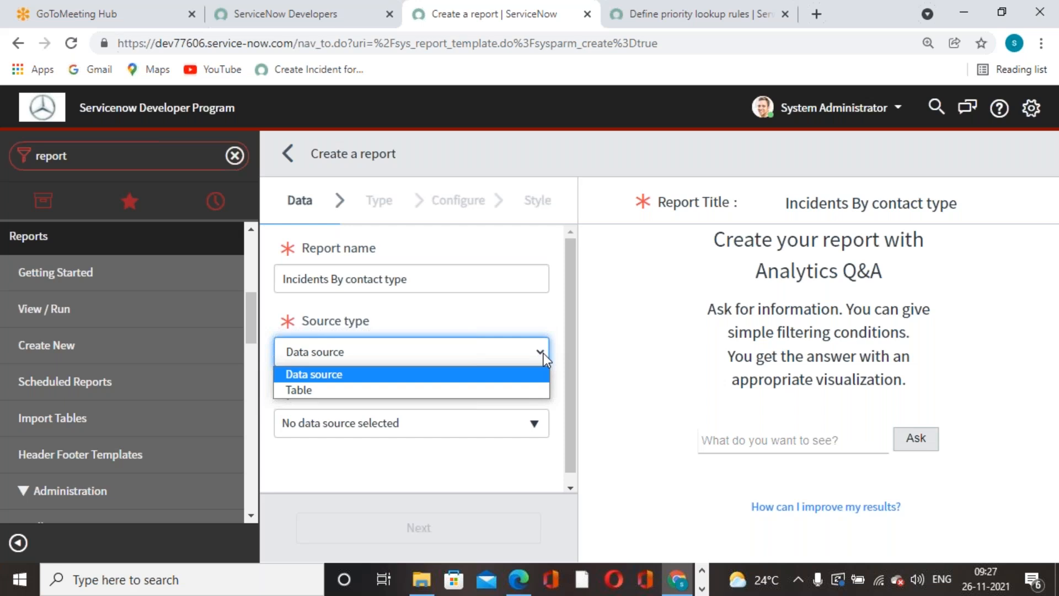
click(404, 387)
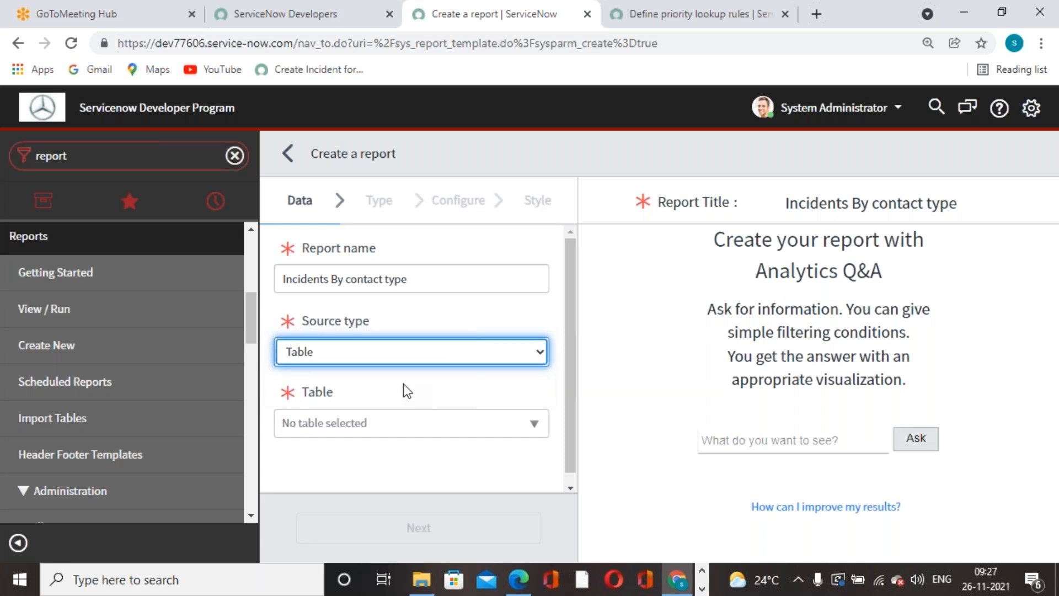
click(409, 429)
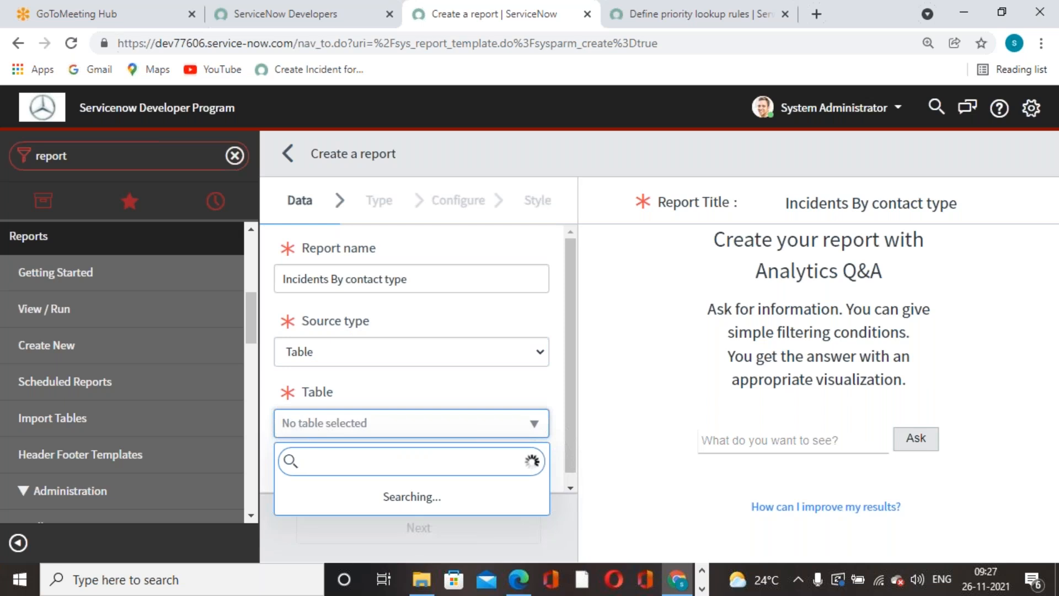
text(incident)
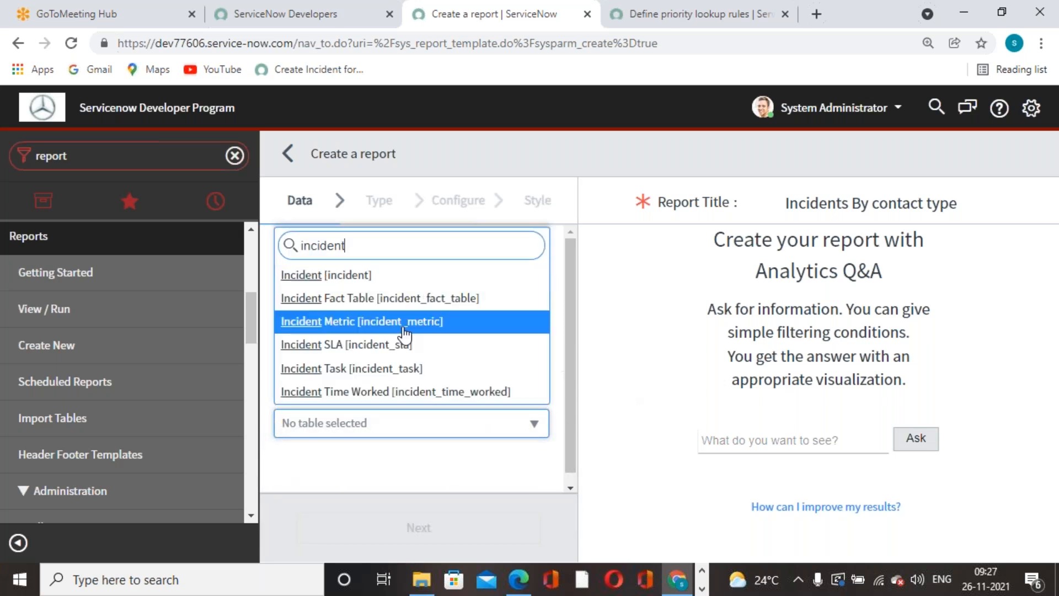
click(353, 278)
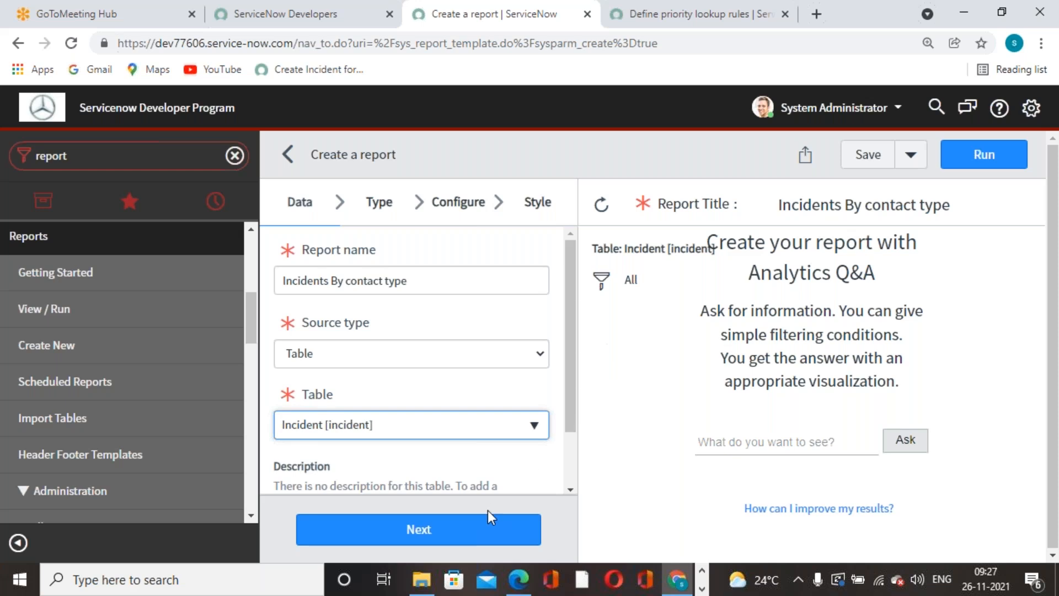
click(449, 523)
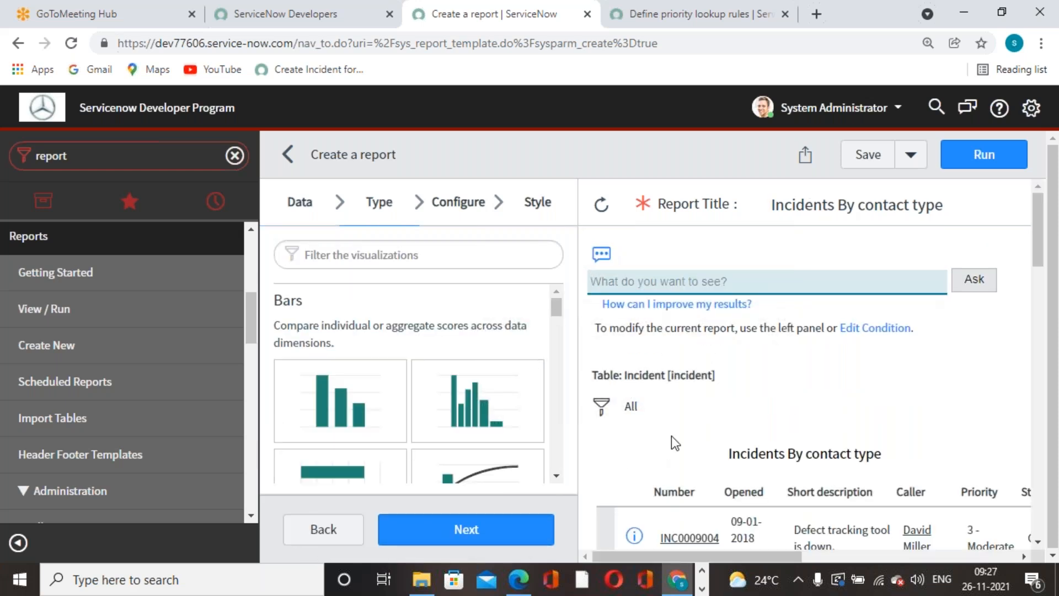
Pick the vertical Bar chart tile under Bars and continue to configuration.
scroll(700, 425, down, 4)
scroll(881, 256, down, 5)
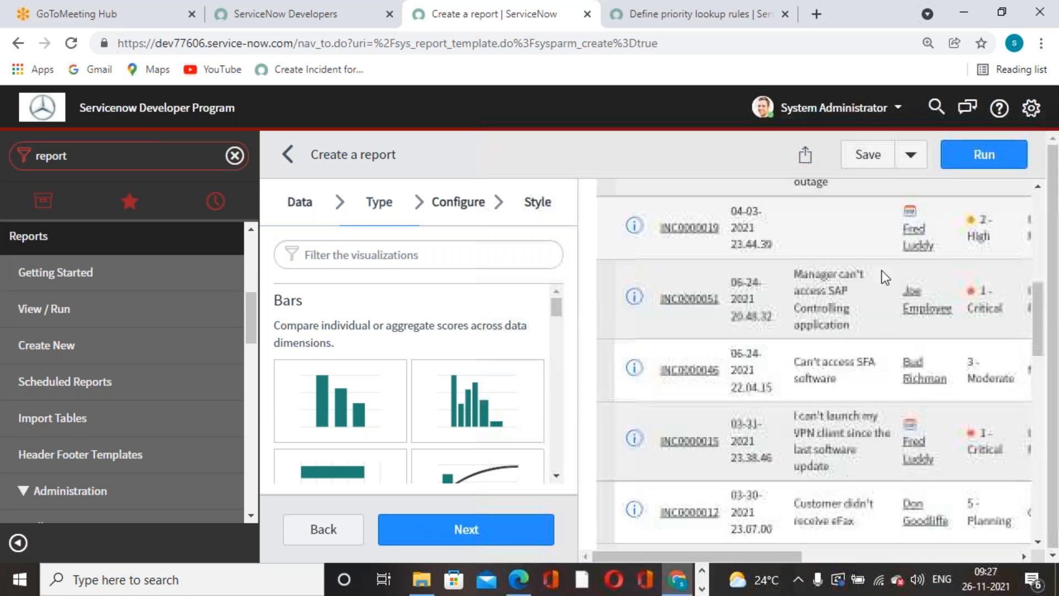
scroll(744, 331, up, 6)
scroll(378, 416, down, 3)
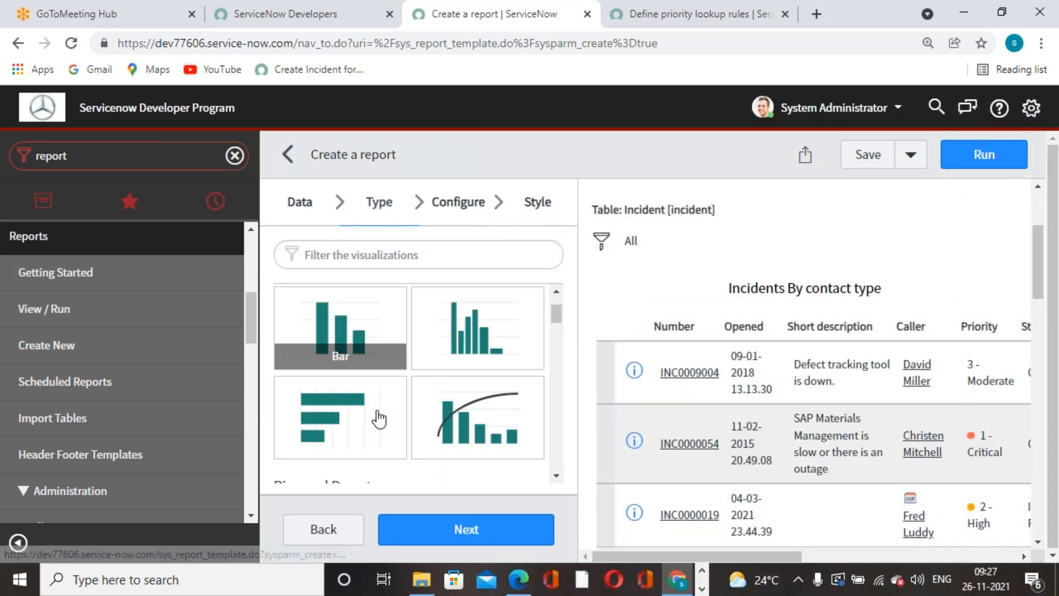
scroll(382, 420, up, 3)
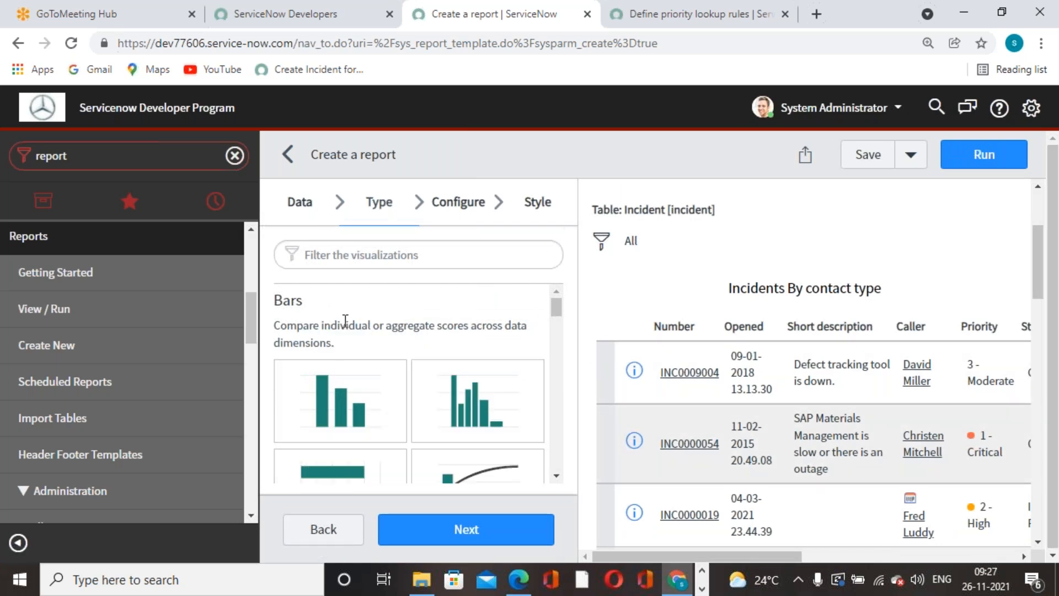
scroll(403, 379, down, 3)
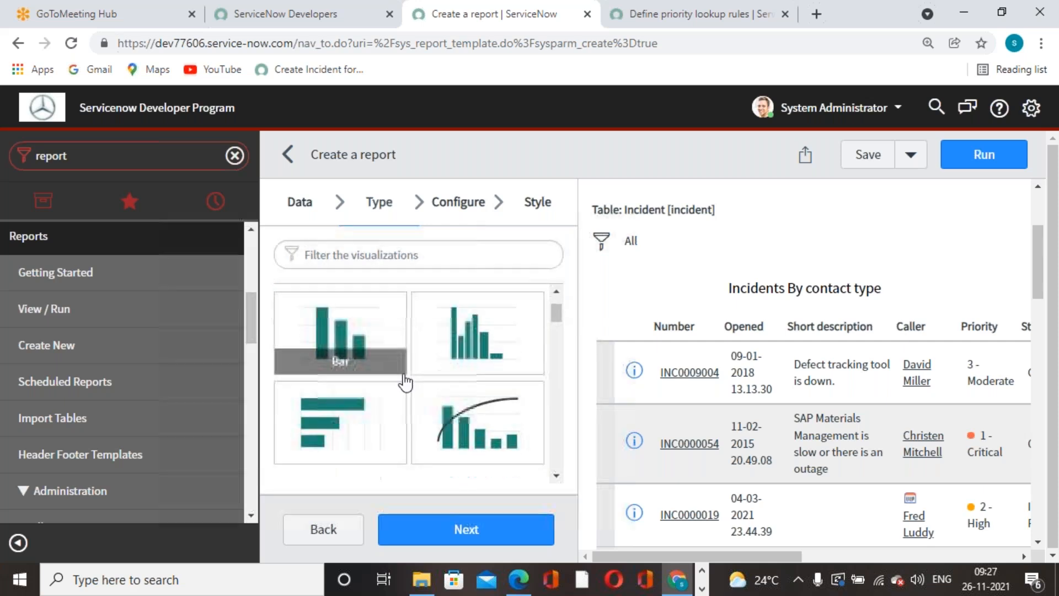
scroll(407, 383, up, 1)
scroll(407, 382, down, 1)
scroll(407, 382, up, 1)
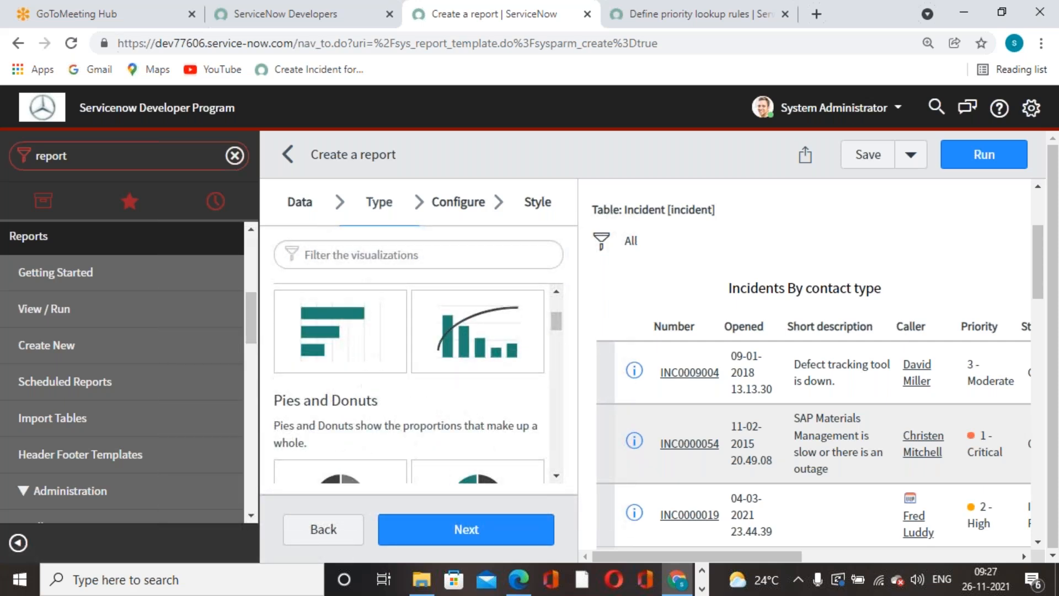
scroll(406, 382, down, 4)
scroll(417, 382, down, 5)
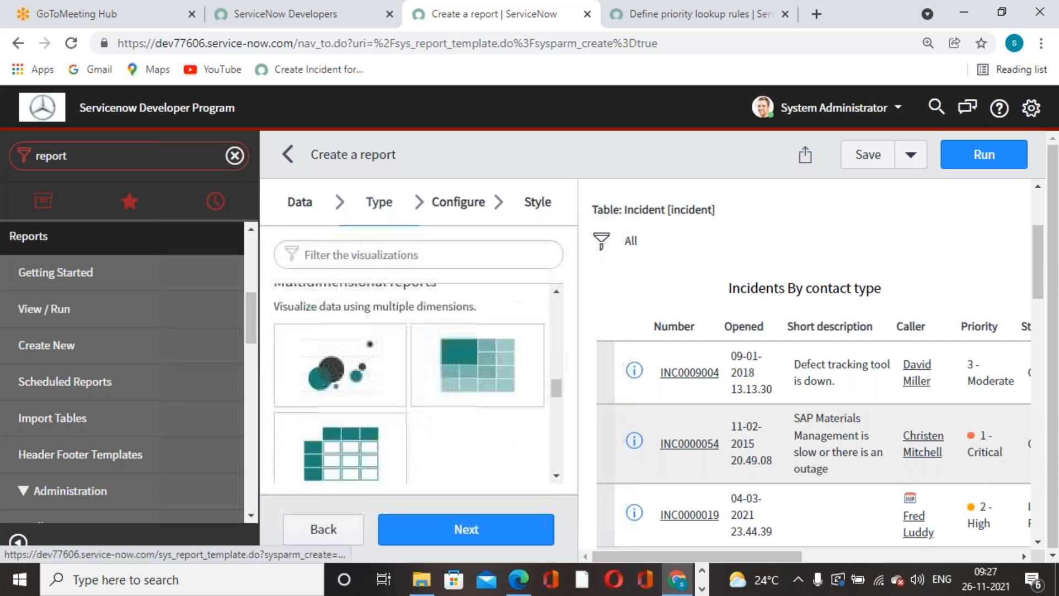
scroll(400, 373, up, 8)
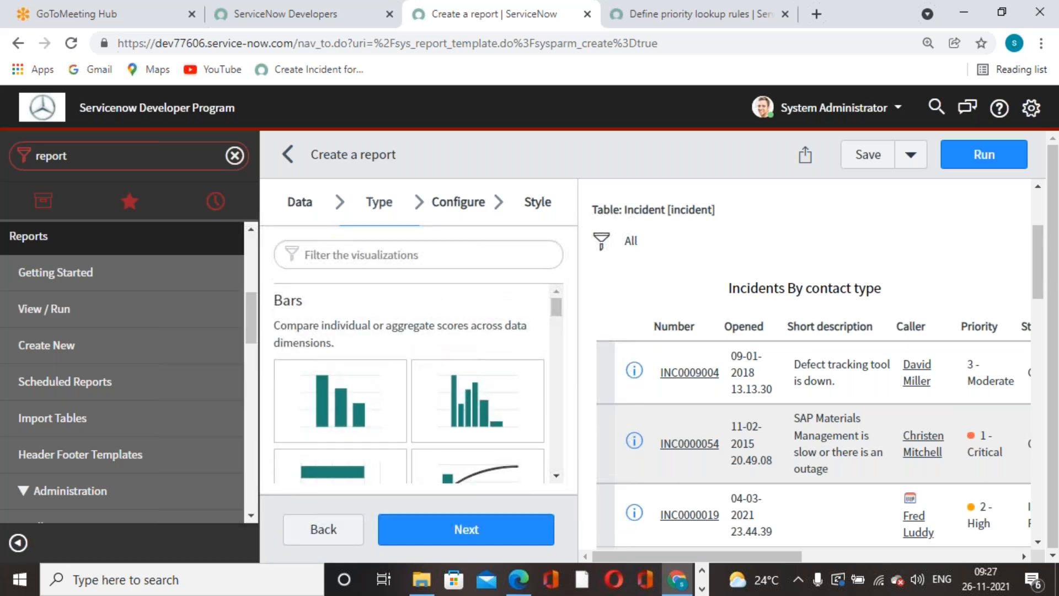
click(341, 405)
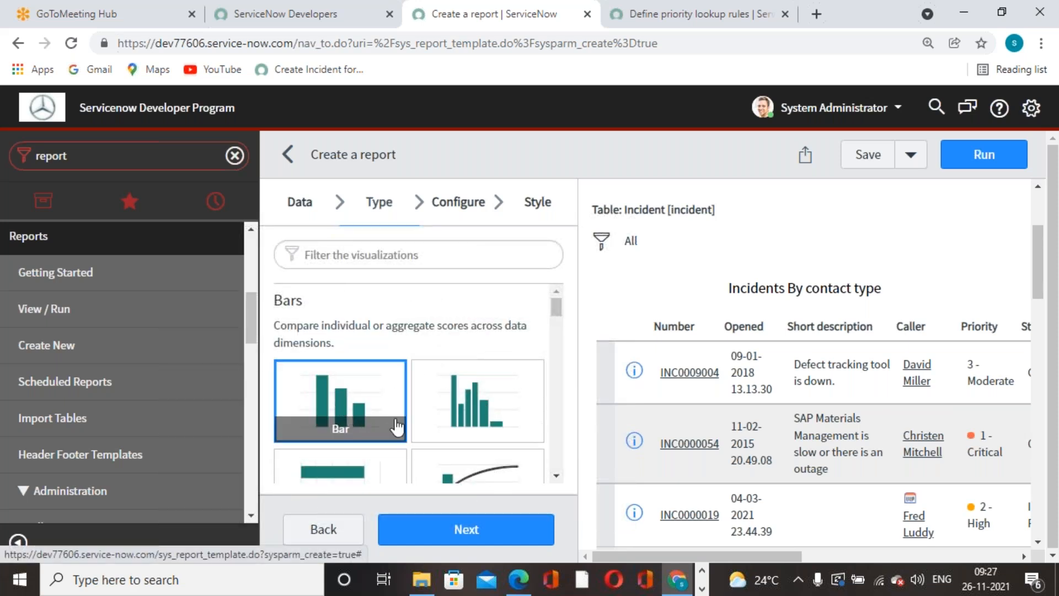
click(470, 528)
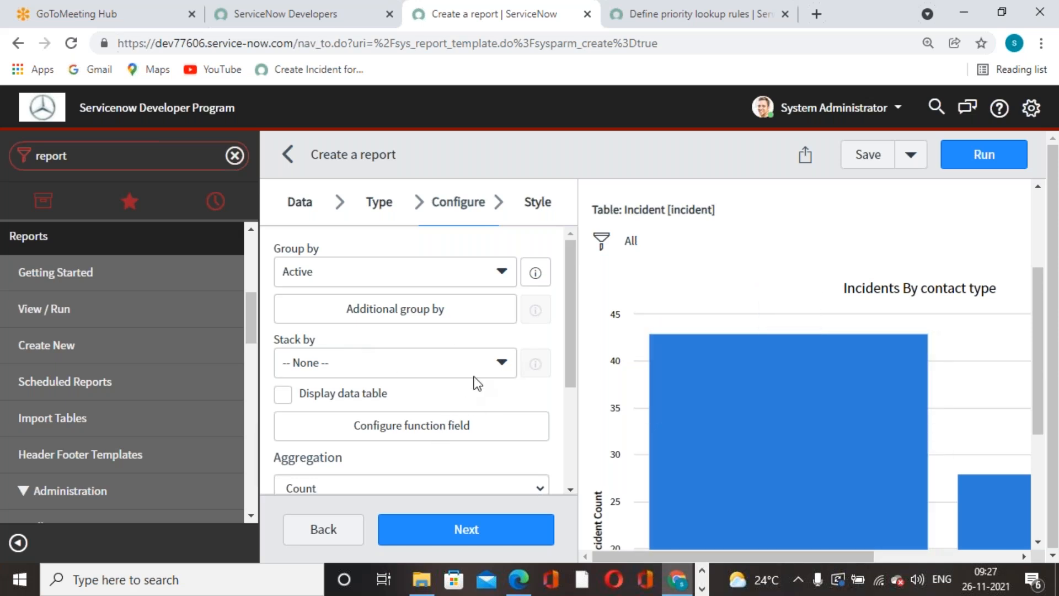
Group the bar chart by Contact type.
click(502, 273)
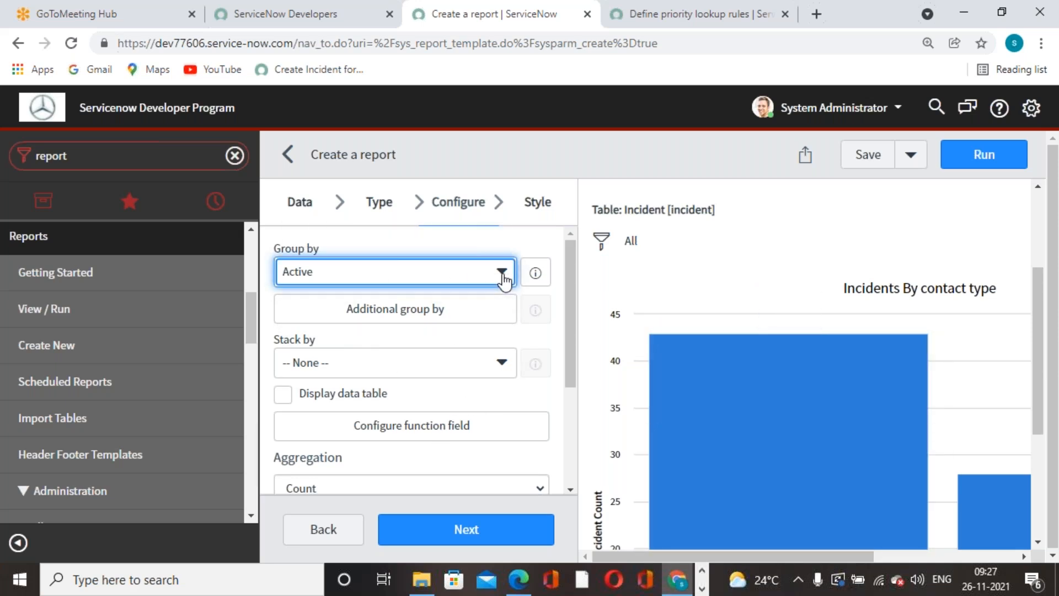
click(501, 273)
text(conta)
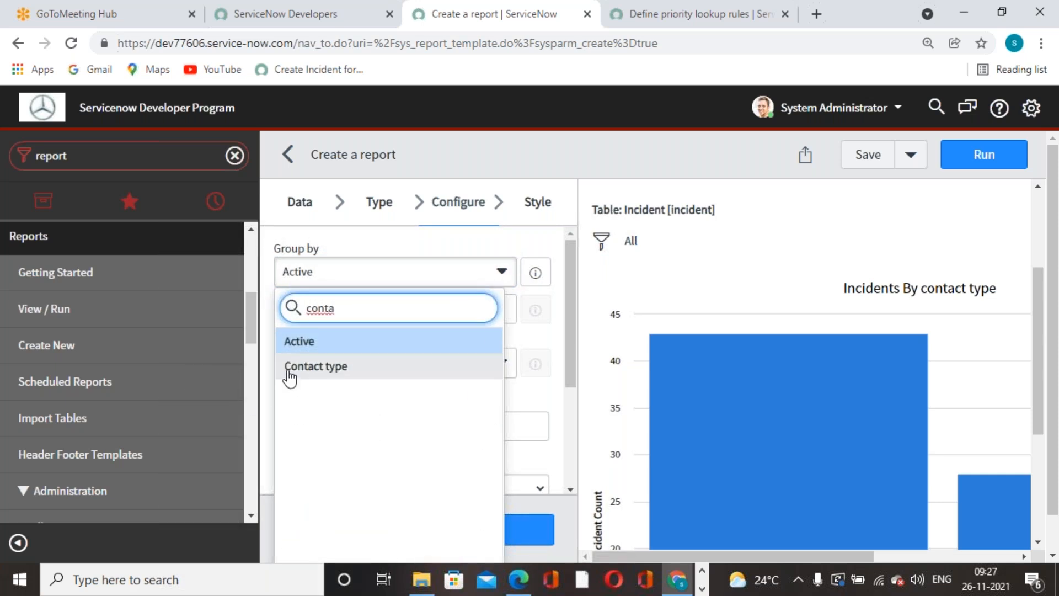
click(287, 368)
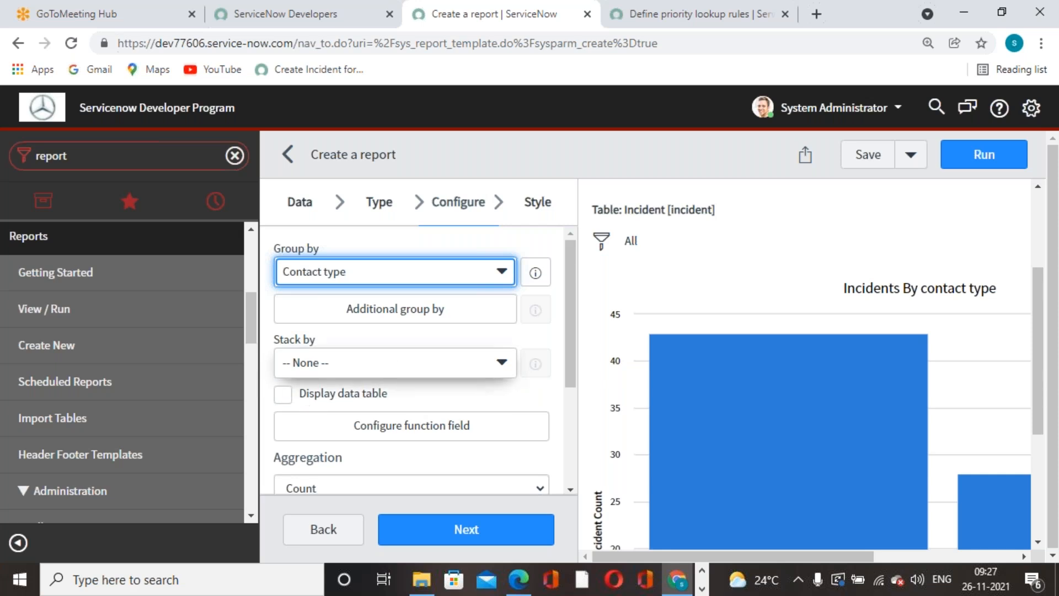
Turn on the data table display, keep Count as the aggregation, and continue to Style.
scroll(353, 401, down, 2)
click(284, 312)
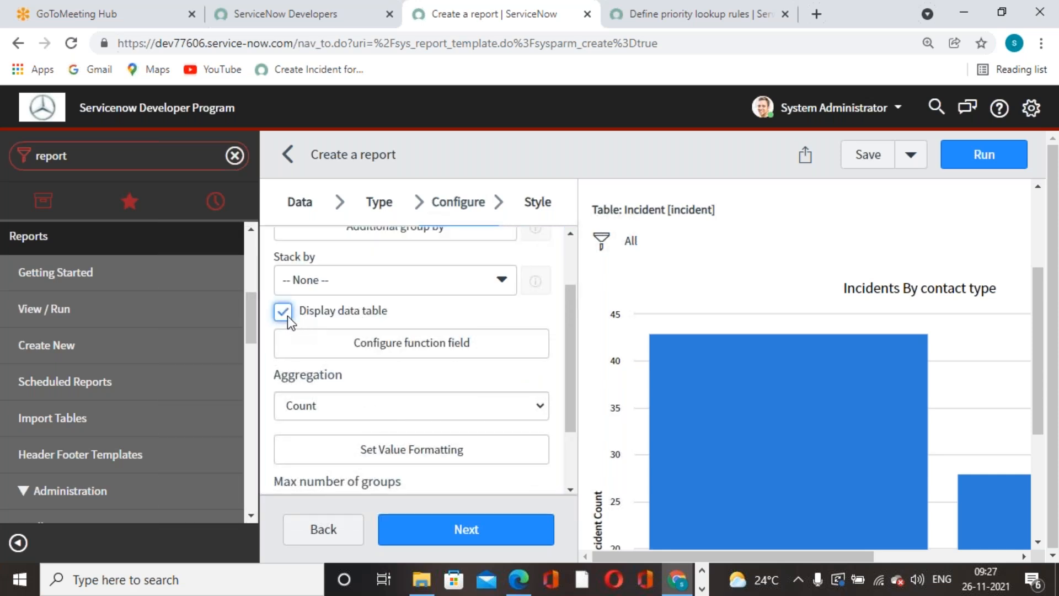
scroll(786, 433, down, 4)
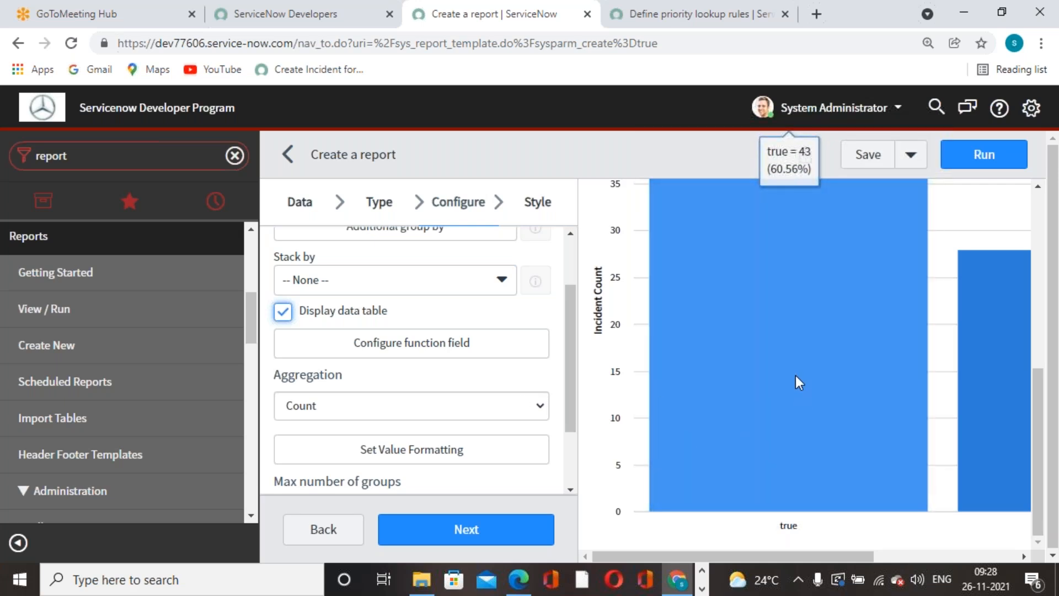
scroll(795, 375, up, 5)
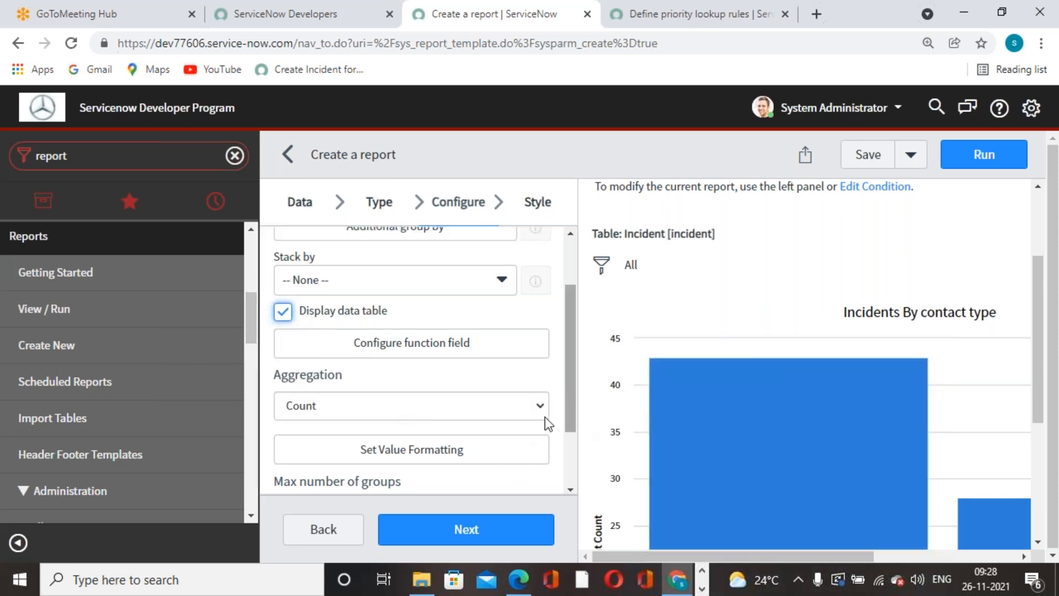
click(412, 421)
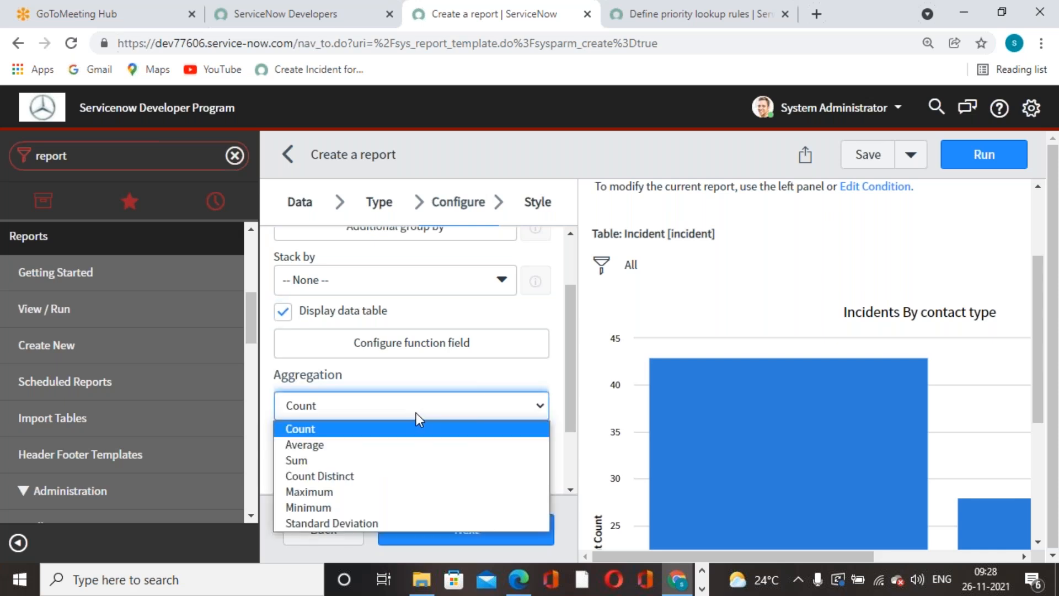
click(417, 410)
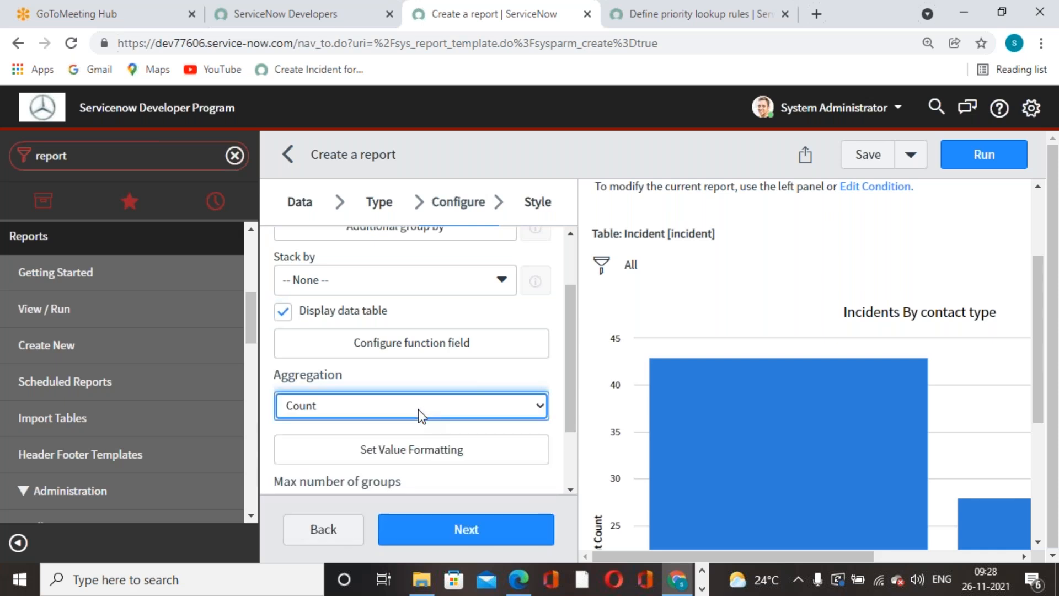
scroll(418, 378, up, 1)
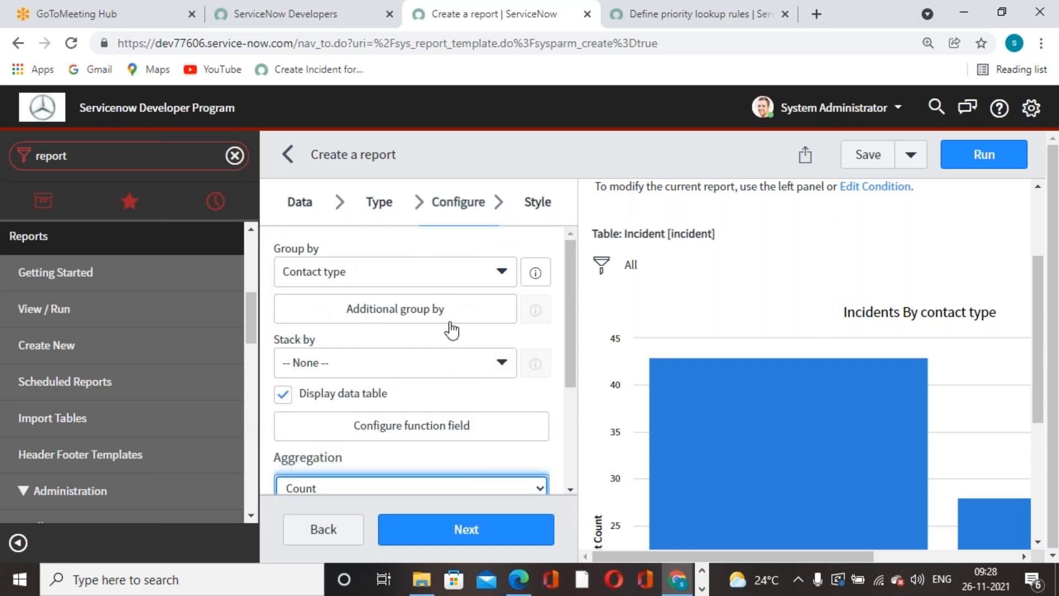
scroll(453, 331, down, 2)
click(449, 541)
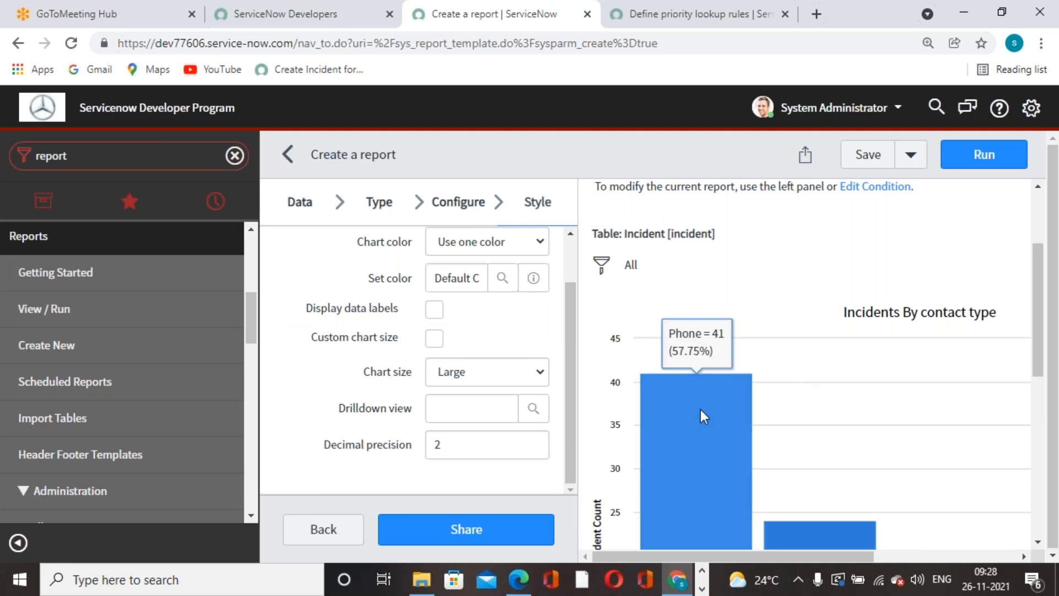
scroll(700, 412, down, 2)
scroll(691, 484, up, 2)
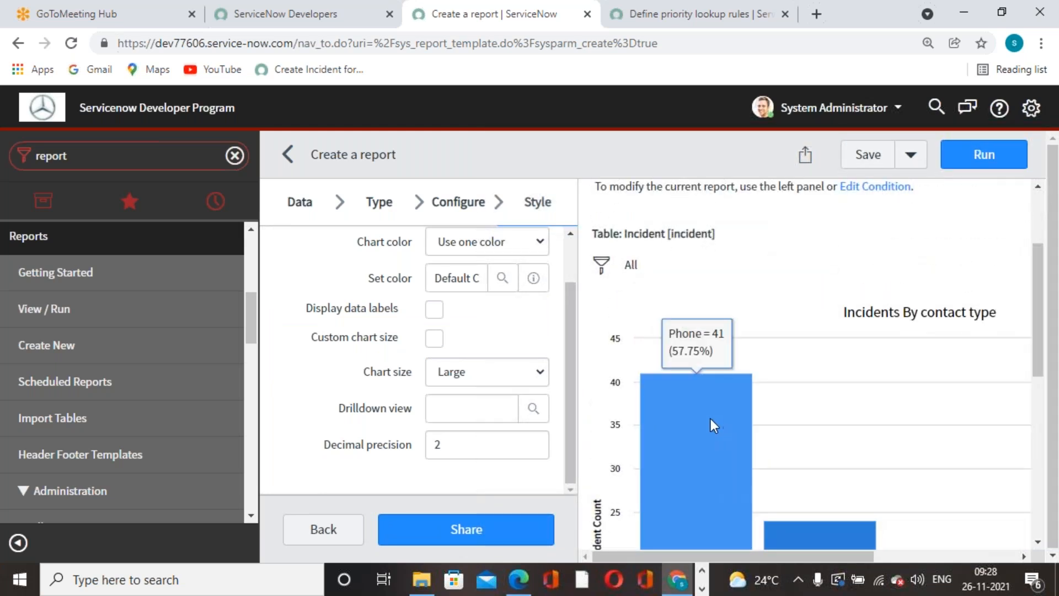
scroll(802, 416, down, 2)
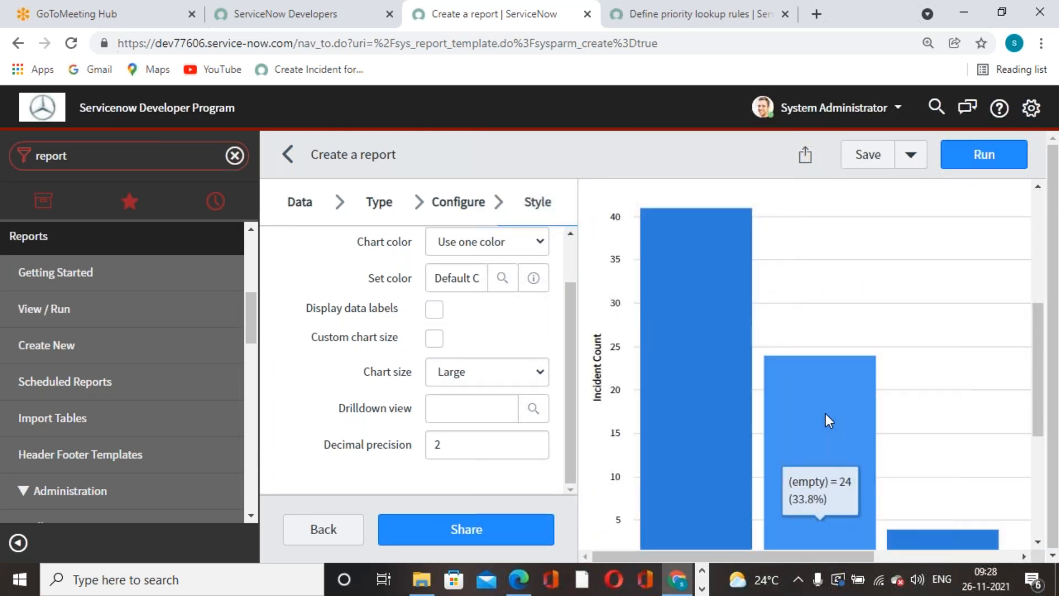
scroll(868, 412, down, 3)
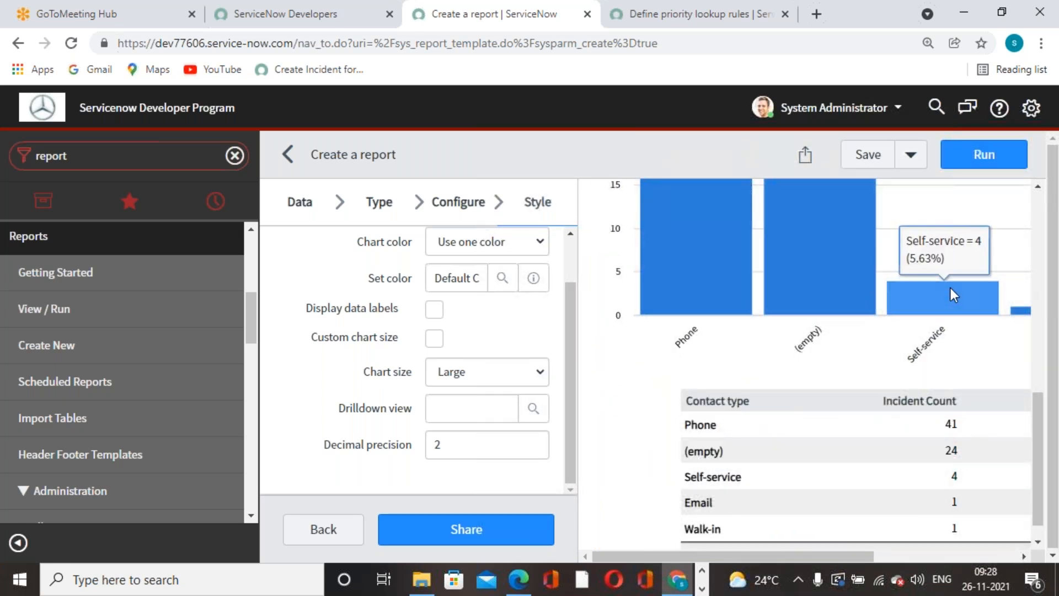
mouse_move(1023, 309)
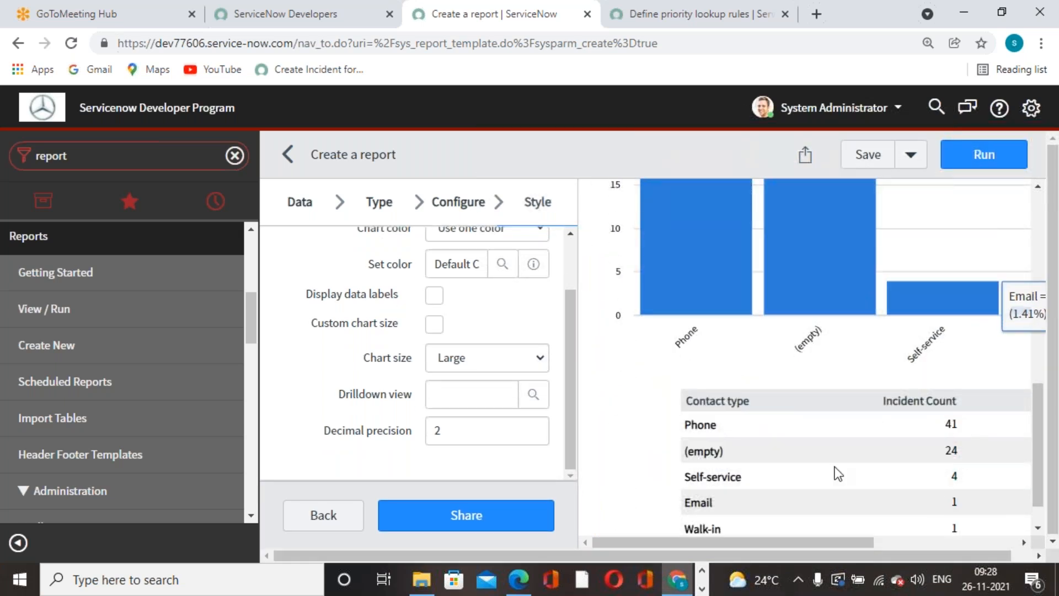
scroll(703, 458, up, 5)
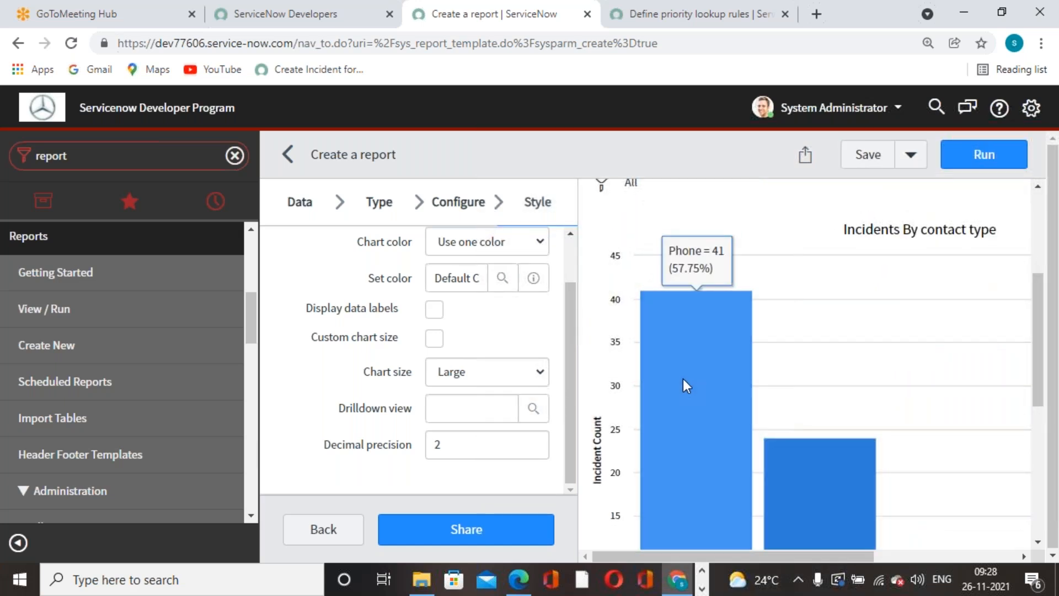
scroll(683, 386, down, 2)
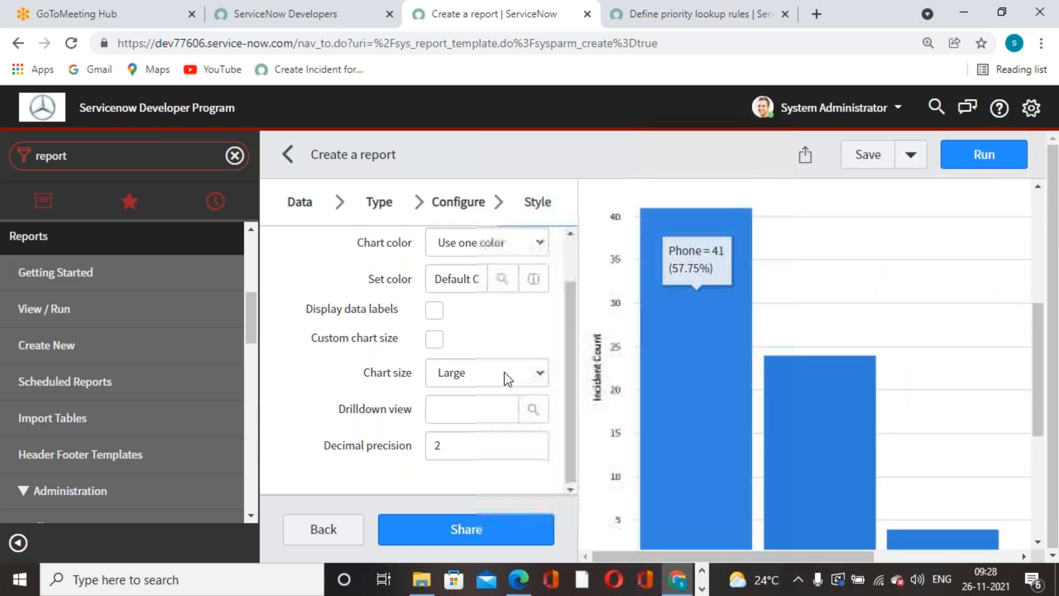
Colour the chart with the Greens dark to light (3) palette.
scroll(504, 372, up, 1)
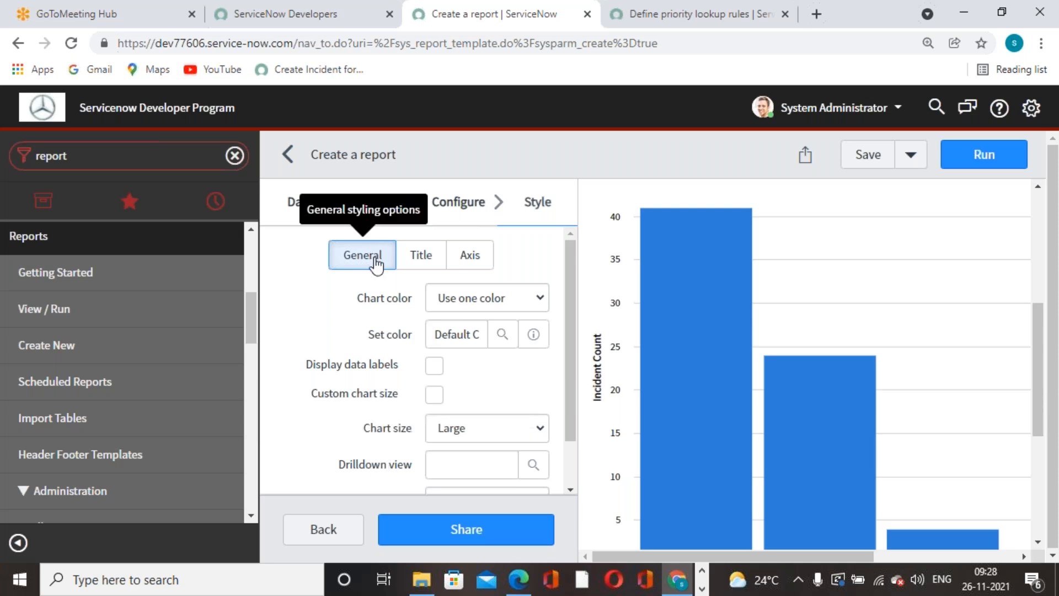
click(544, 299)
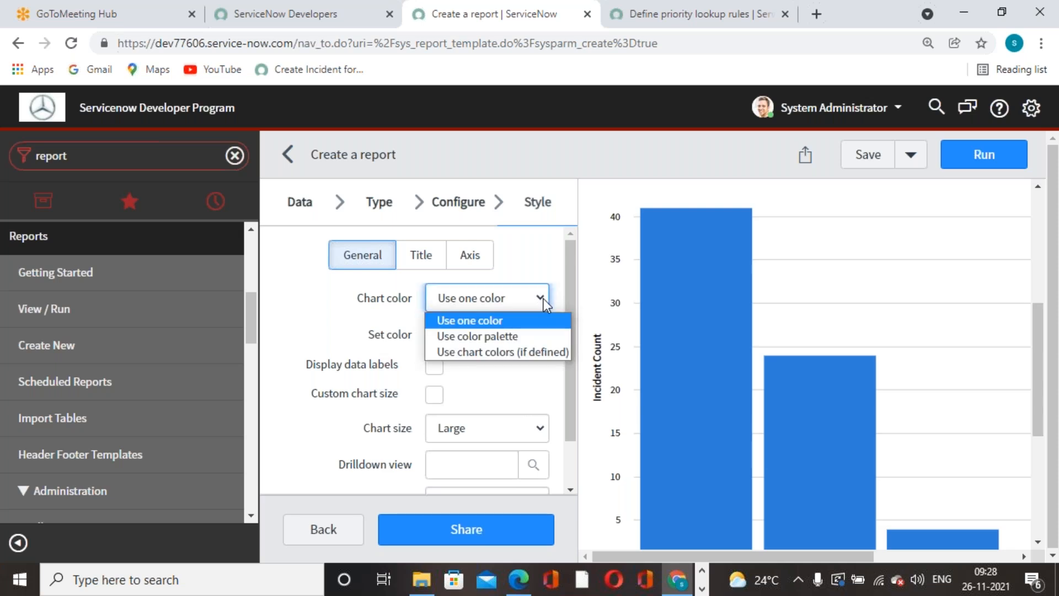
click(504, 342)
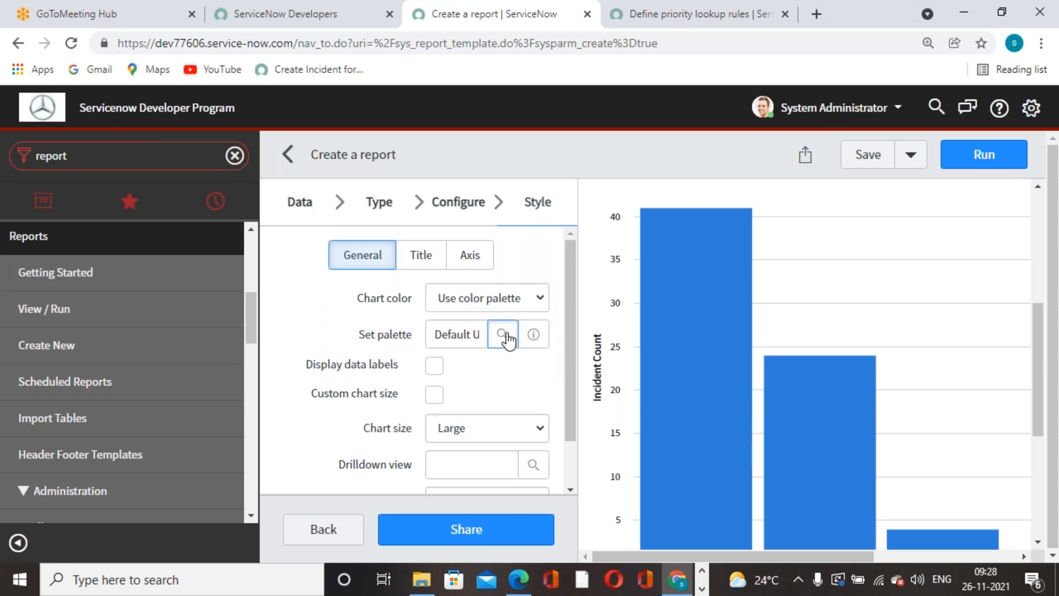
click(503, 334)
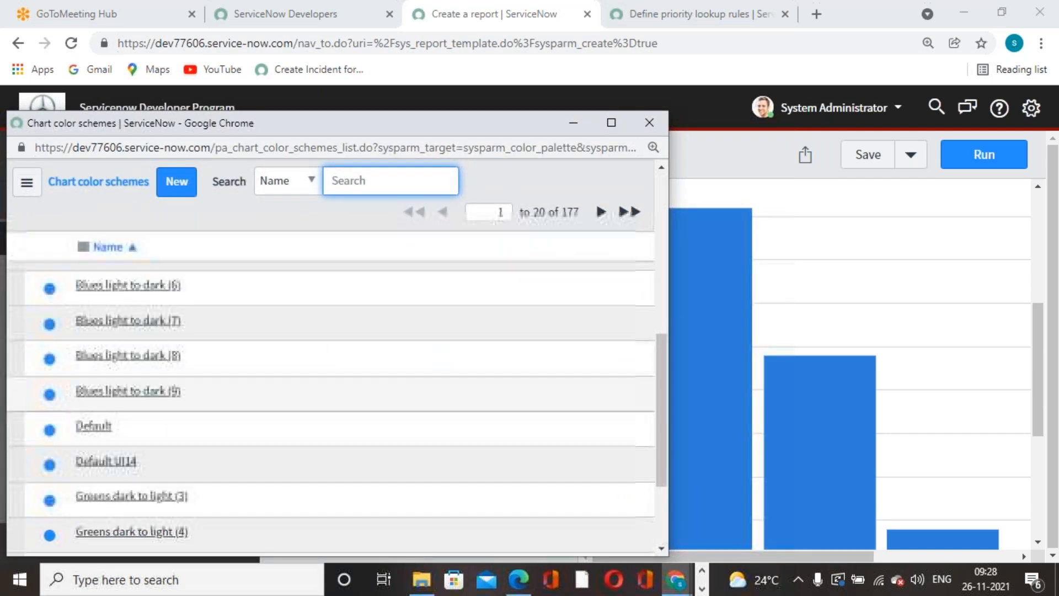
click(139, 499)
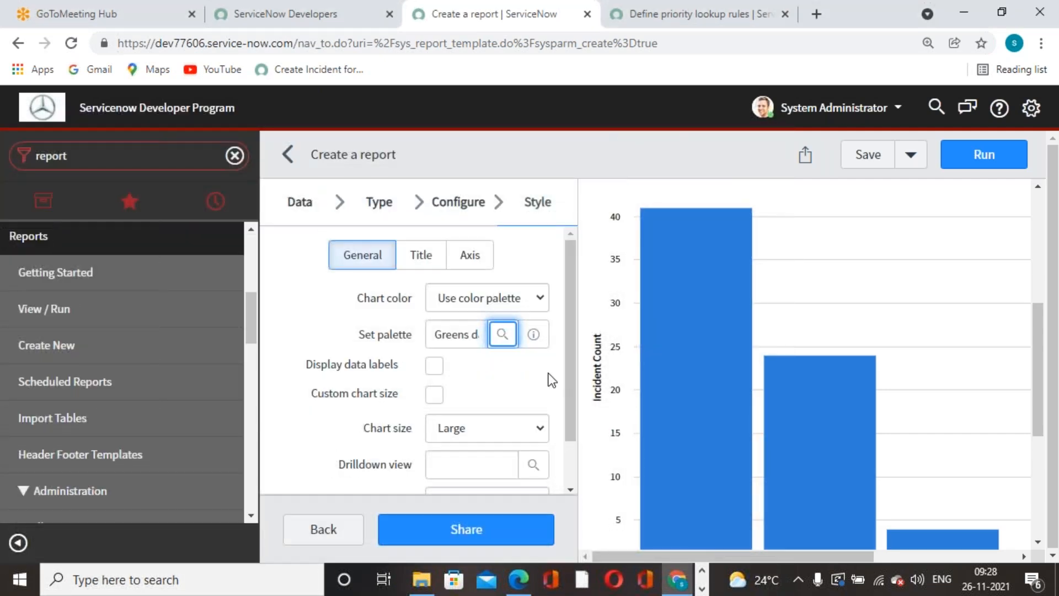
Show data labels centred inside the bars and save the report.
click(537, 377)
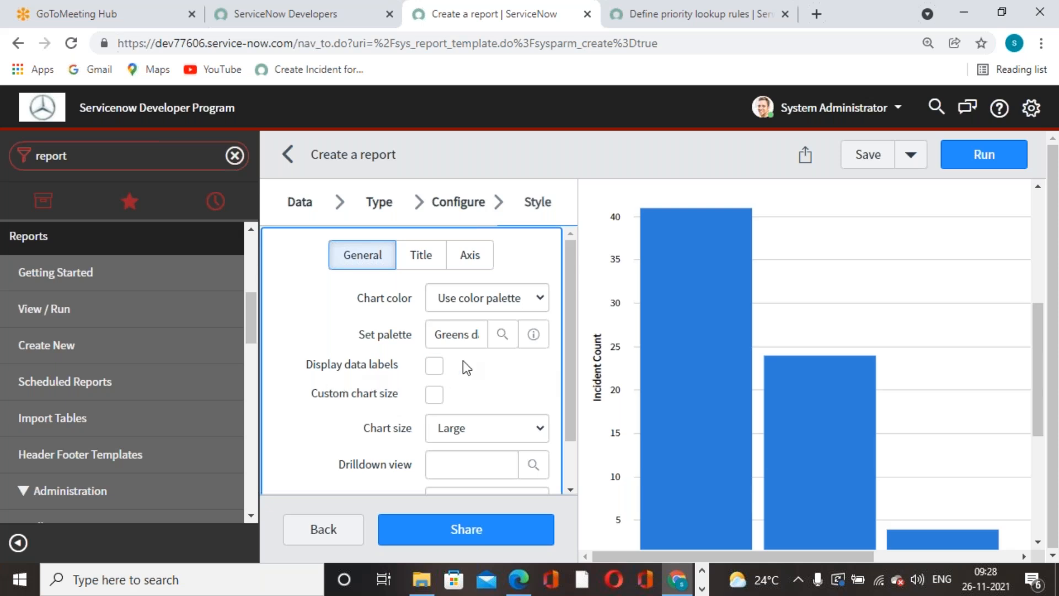
click(435, 366)
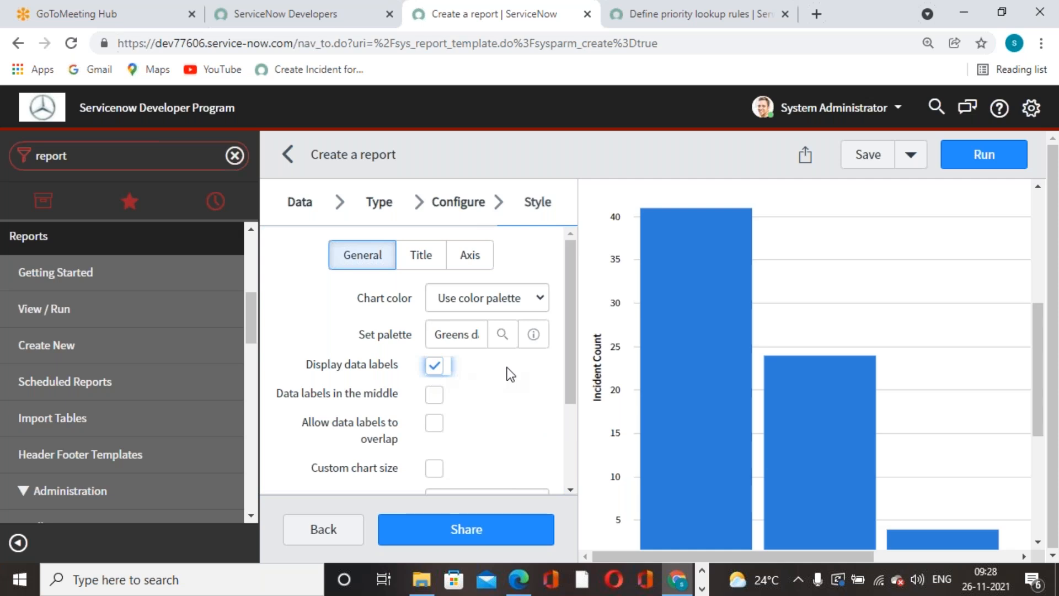
click(434, 395)
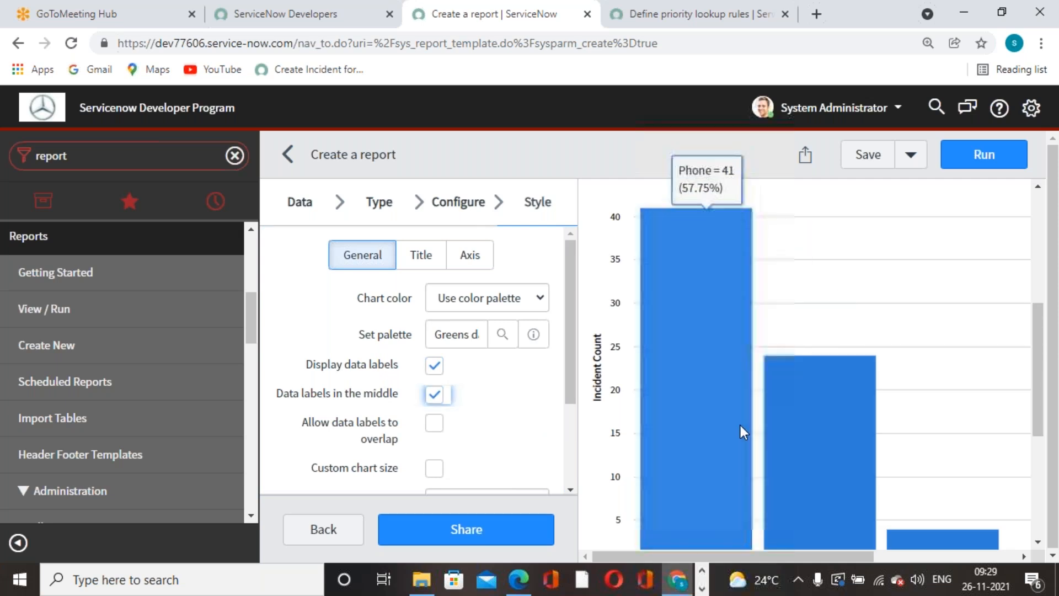
click(882, 164)
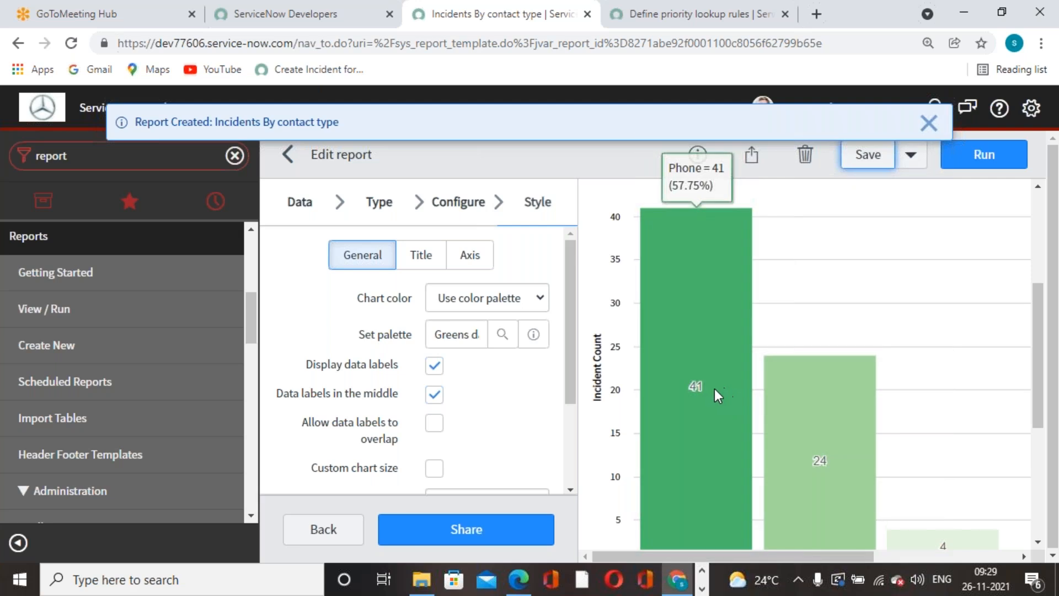
Leave the chart size at Large.
scroll(700, 320, down, 2)
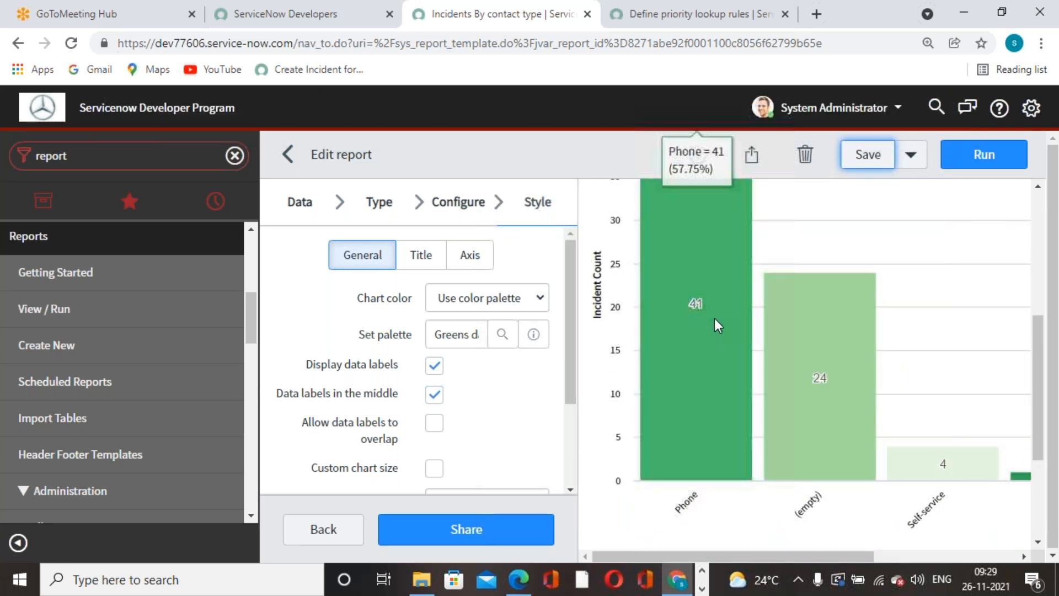
scroll(634, 350, down, 3)
scroll(411, 445, down, 3)
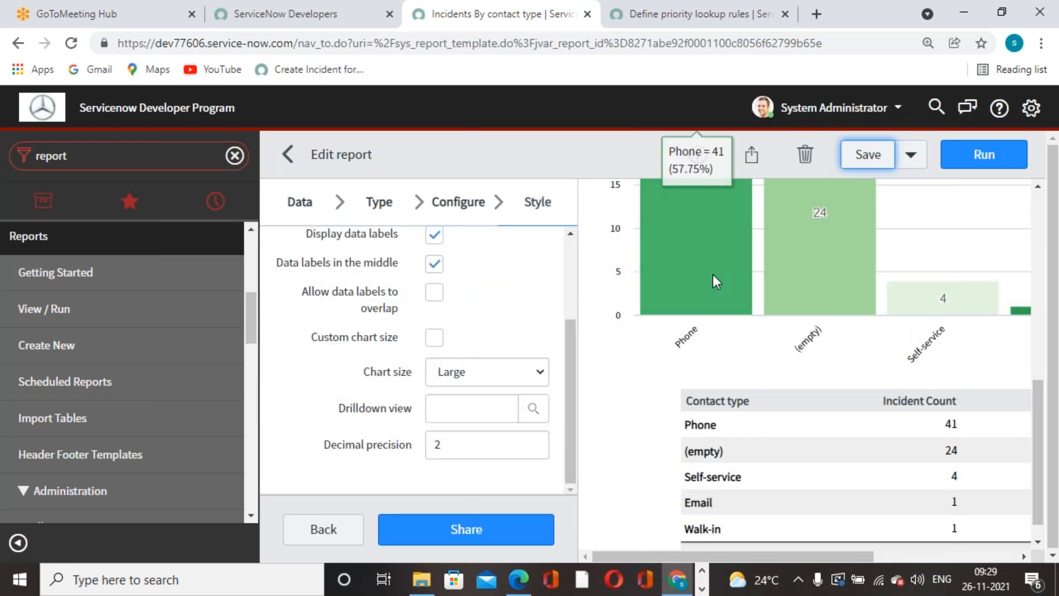
click(538, 374)
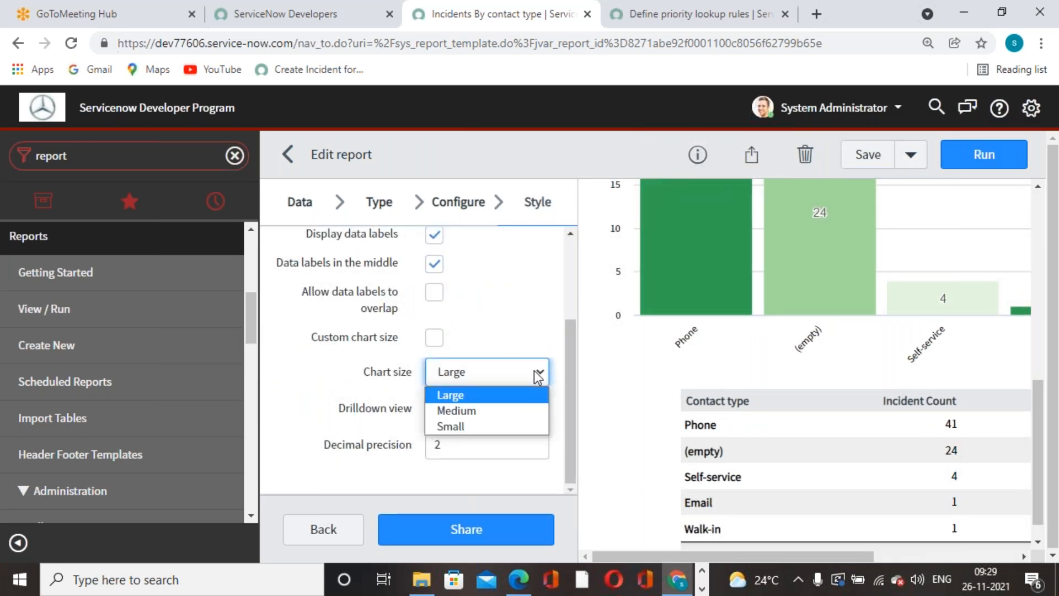
click(516, 459)
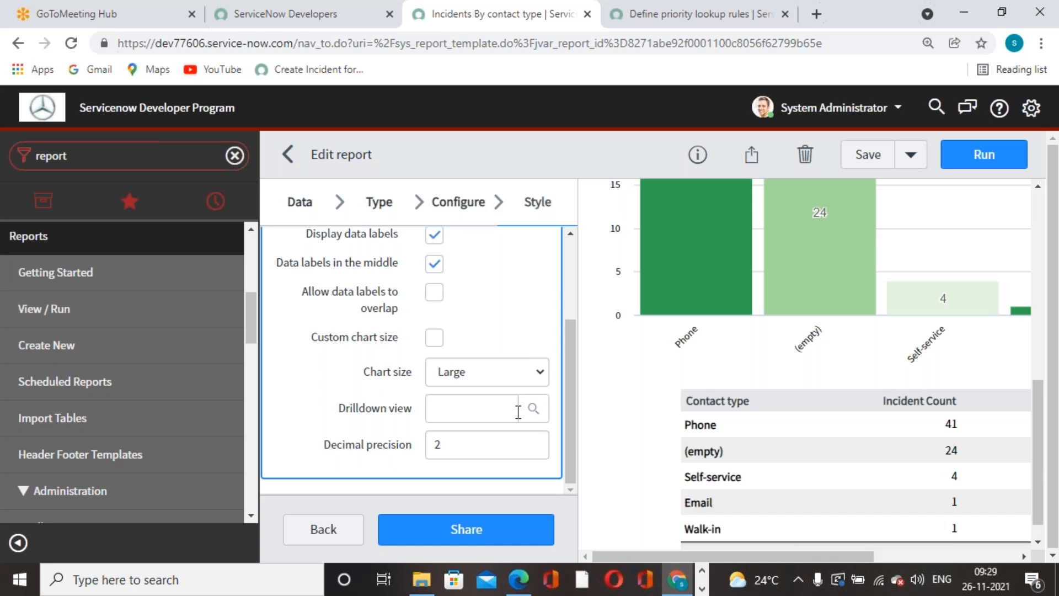
Bring up the chart Title style settings: 16 px, Black, centred at the top.
scroll(518, 411, up, 3)
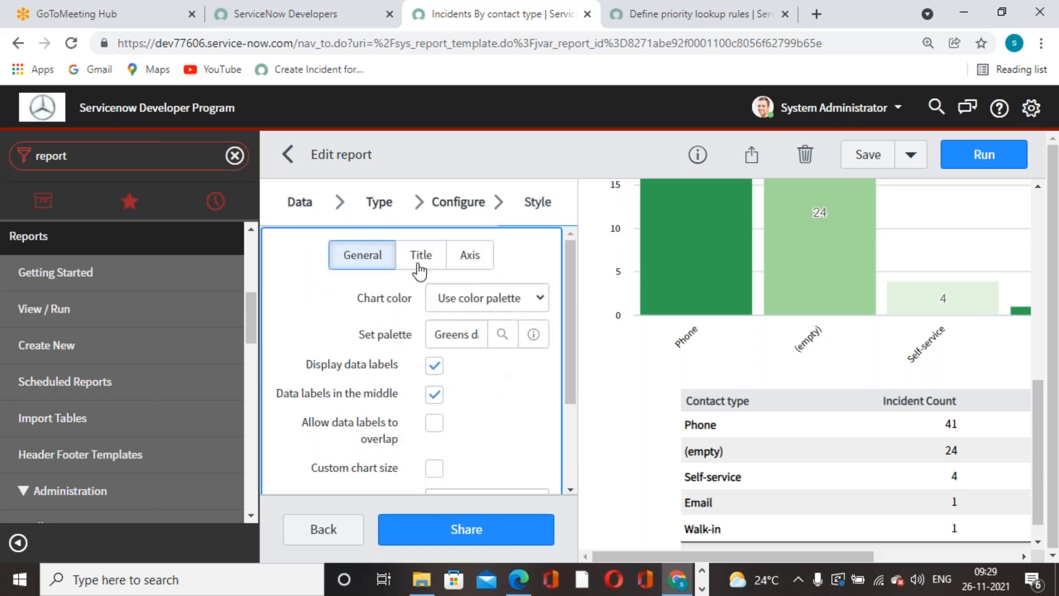
click(415, 257)
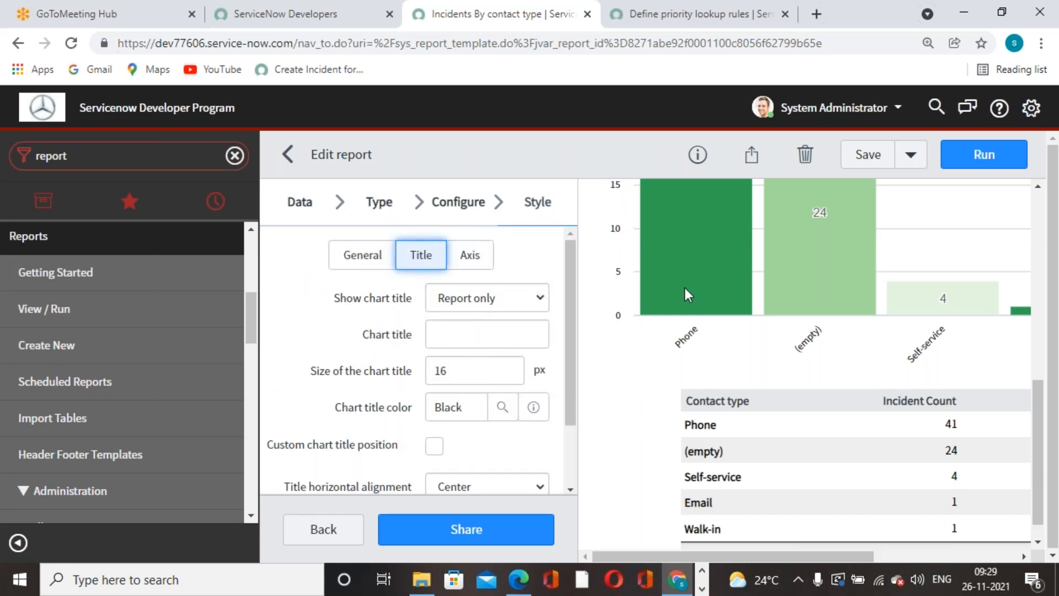
scroll(717, 295, up, 5)
drag(771, 204, 991, 203)
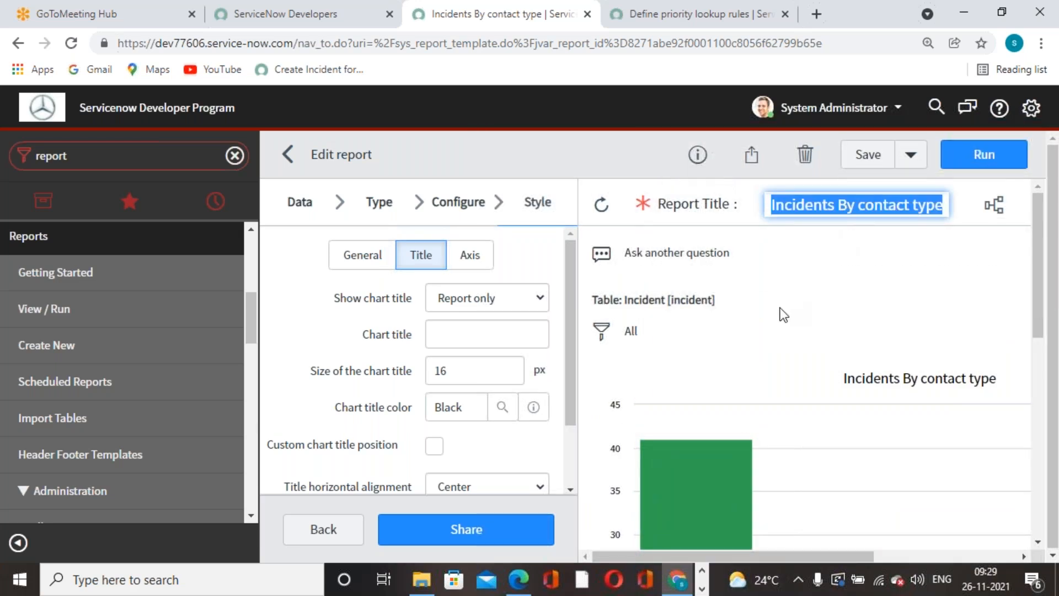
scroll(497, 364, down, 2)
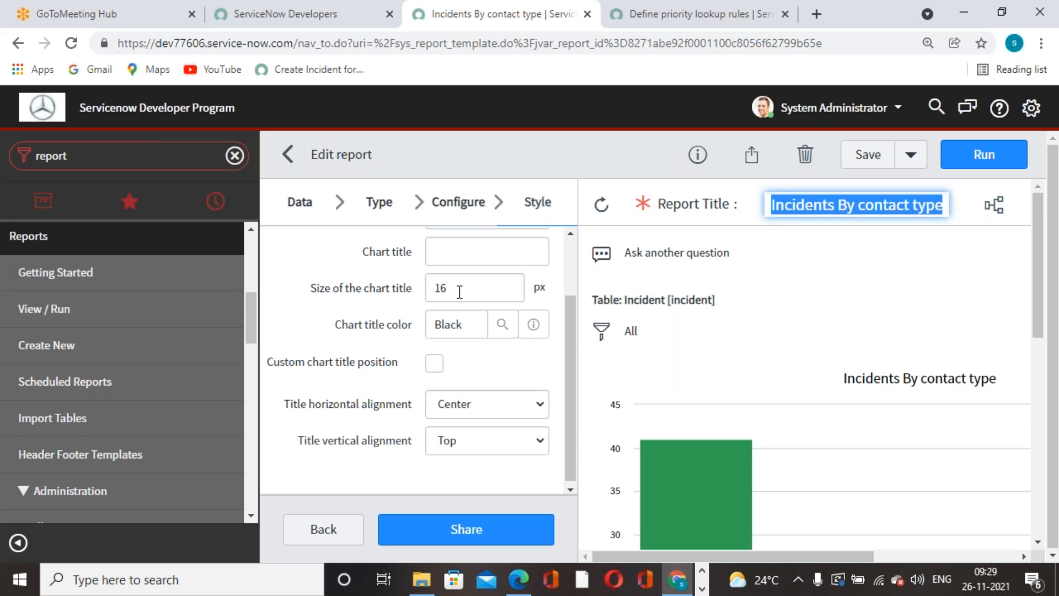
click(903, 231)
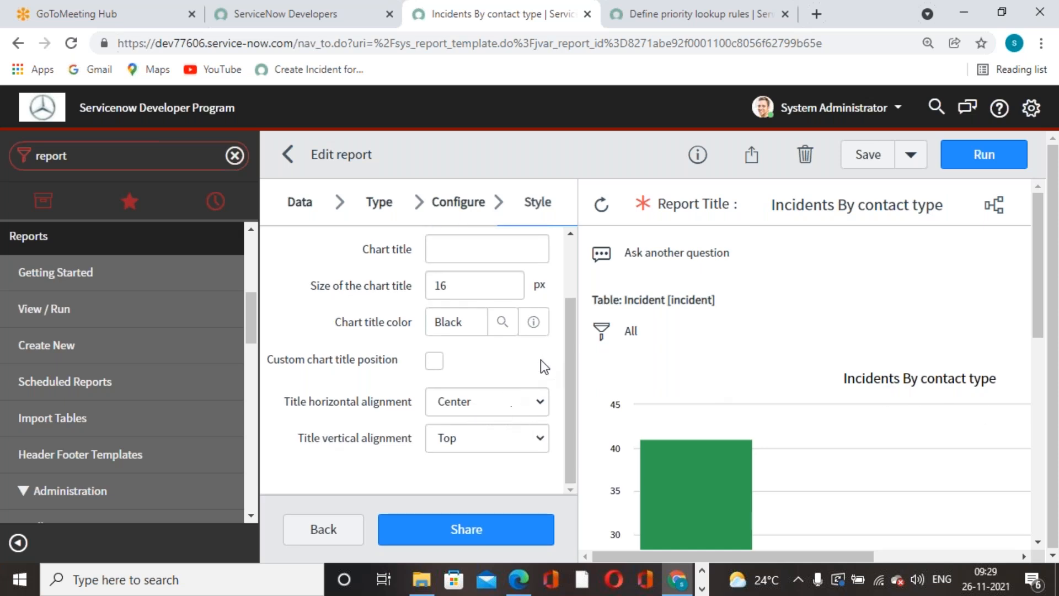
scroll(538, 366, up, 3)
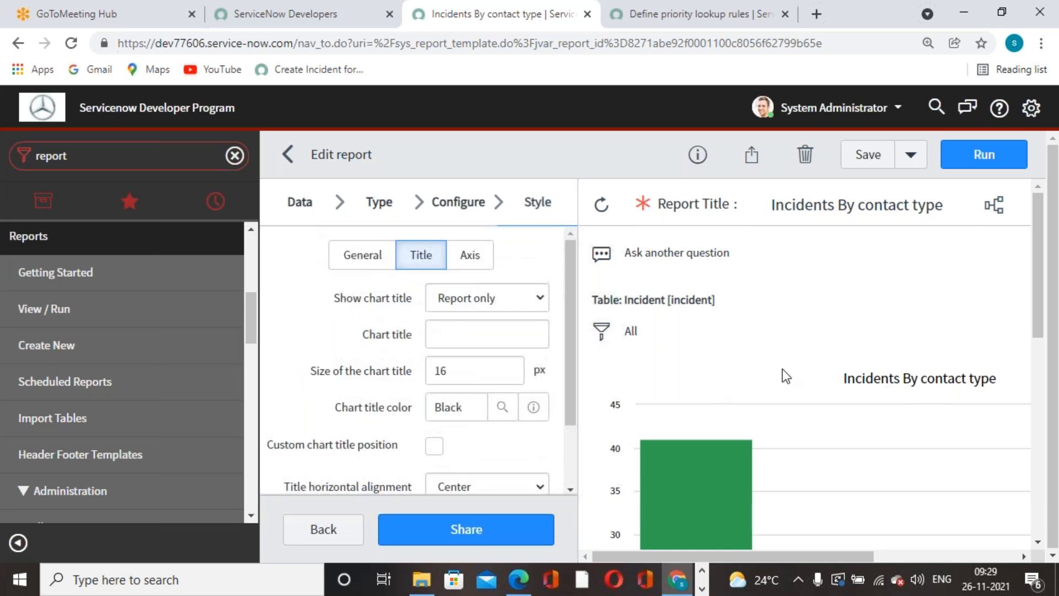
Set the X-axis title size to 16 and save the report.
click(470, 255)
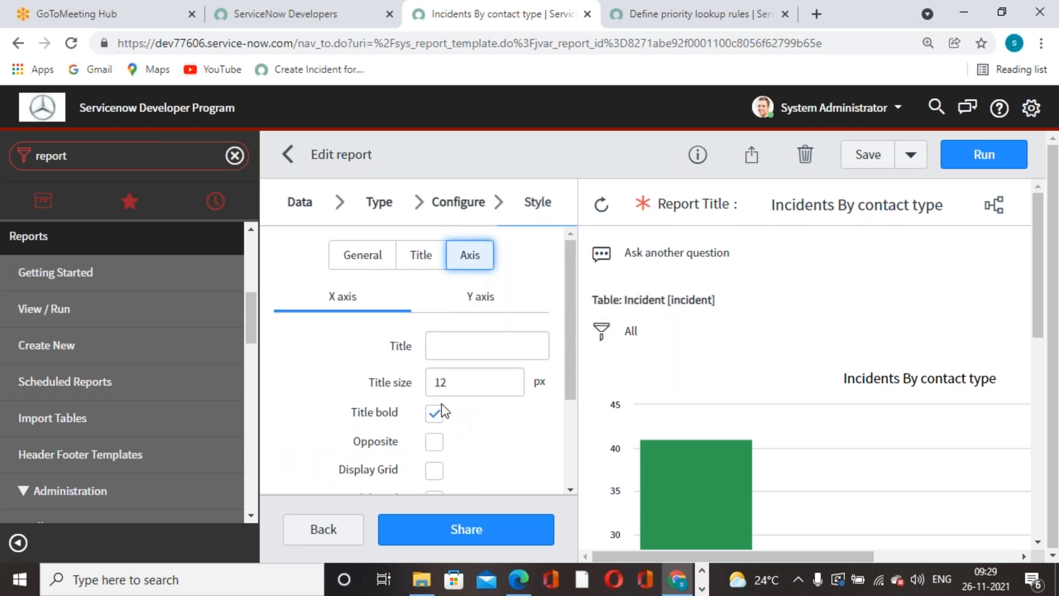
drag(478, 388, 422, 390)
text(16)
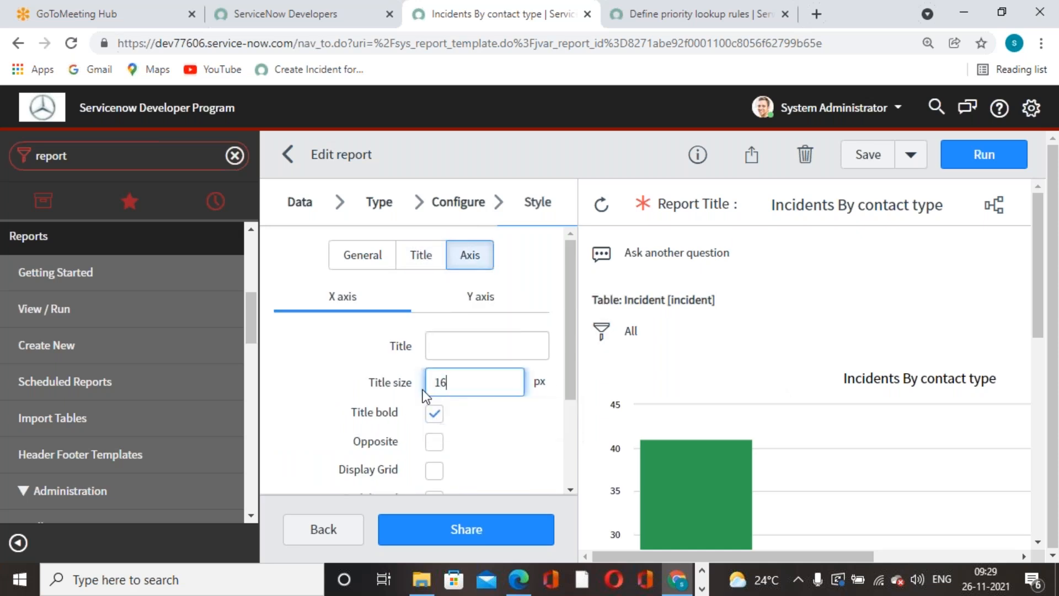
click(868, 155)
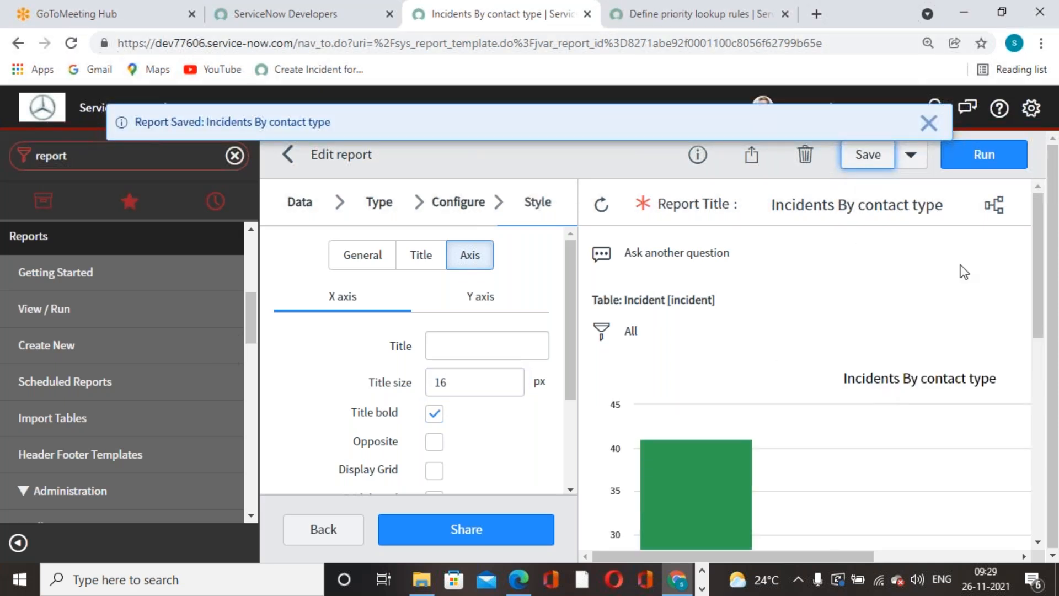
click(929, 123)
Turn on grid lines for the chart and save the report again.
scroll(461, 439, down, 3)
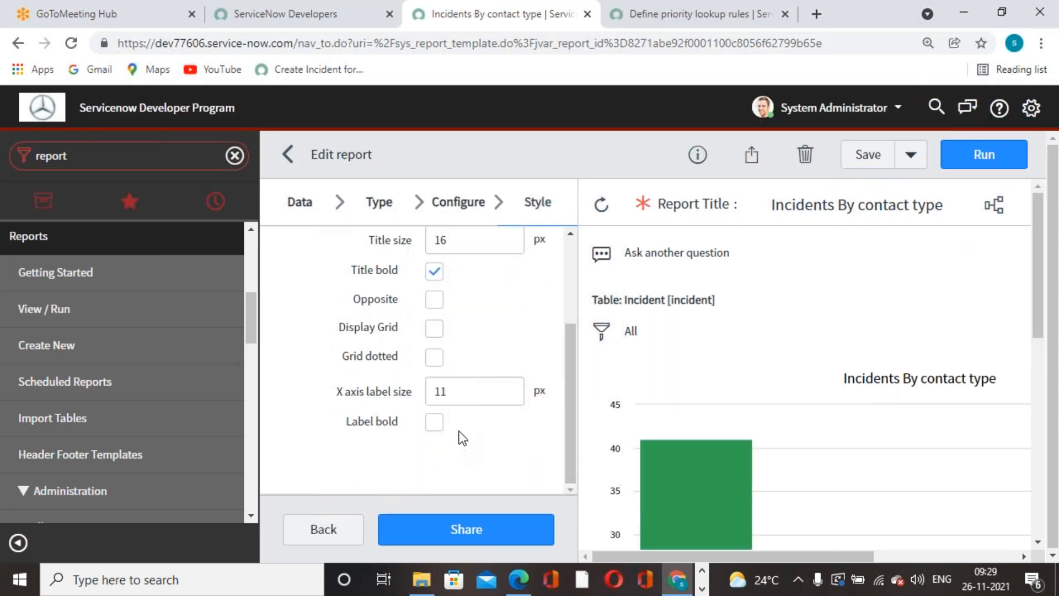
click(435, 329)
scroll(1022, 444, down, 1)
scroll(832, 449, down, 8)
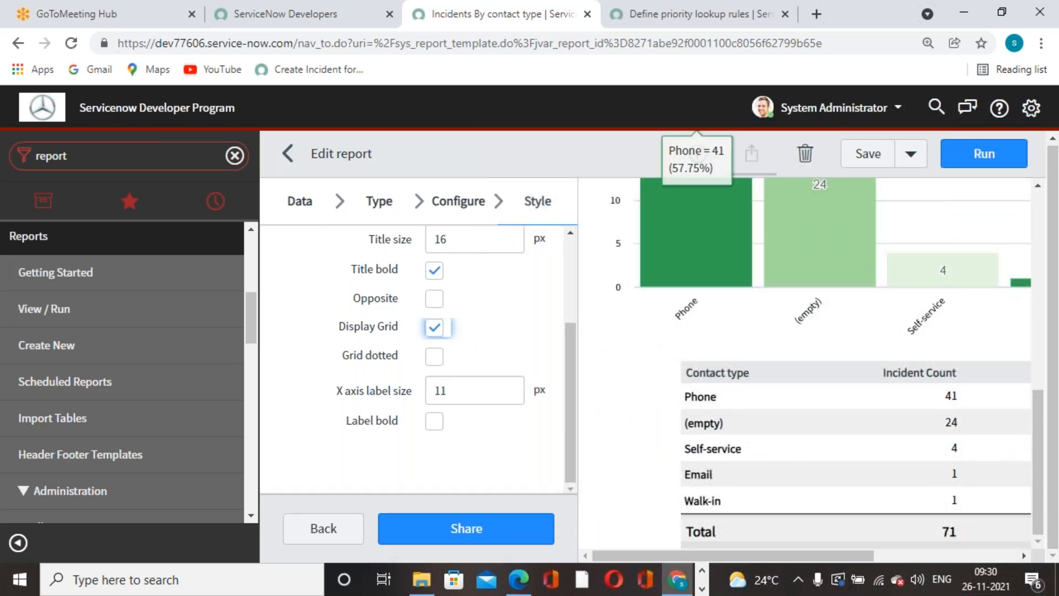
click(879, 154)
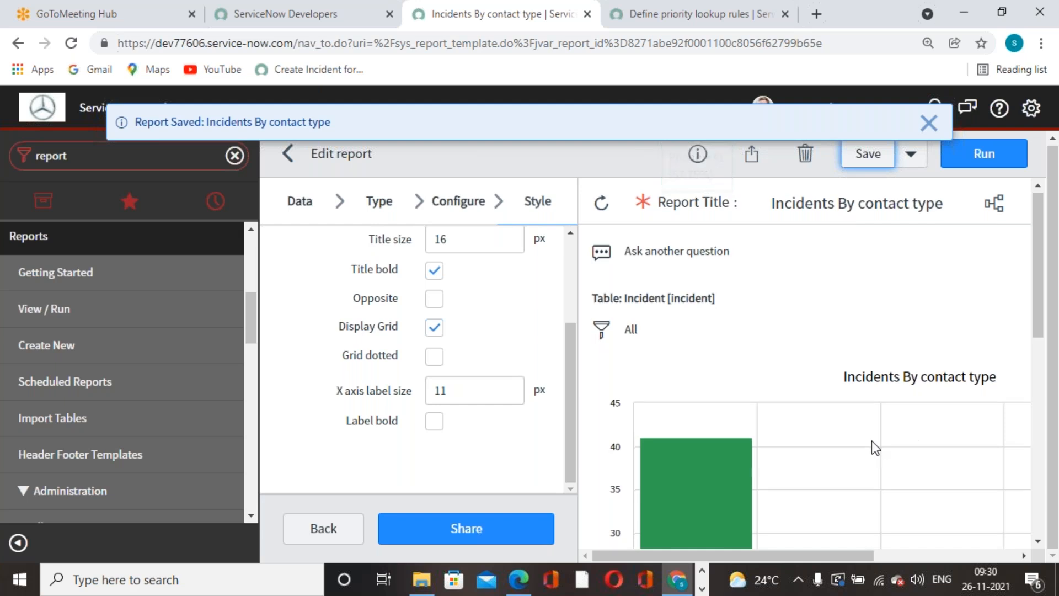
scroll(873, 440, down, 3)
scroll(500, 457, up, 3)
scroll(489, 463, down, 3)
scroll(467, 443, up, 3)
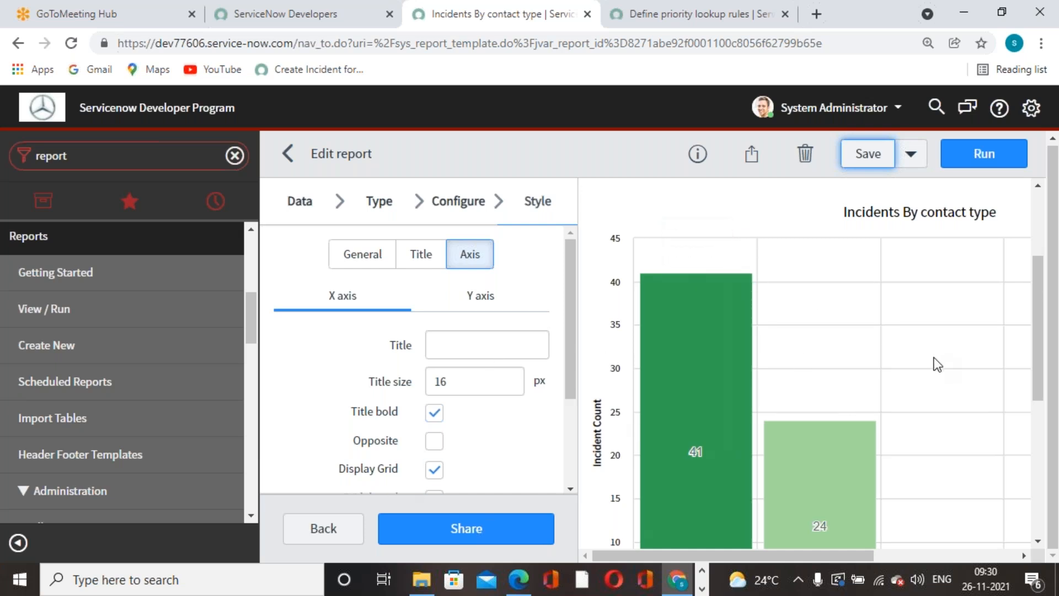
click(882, 172)
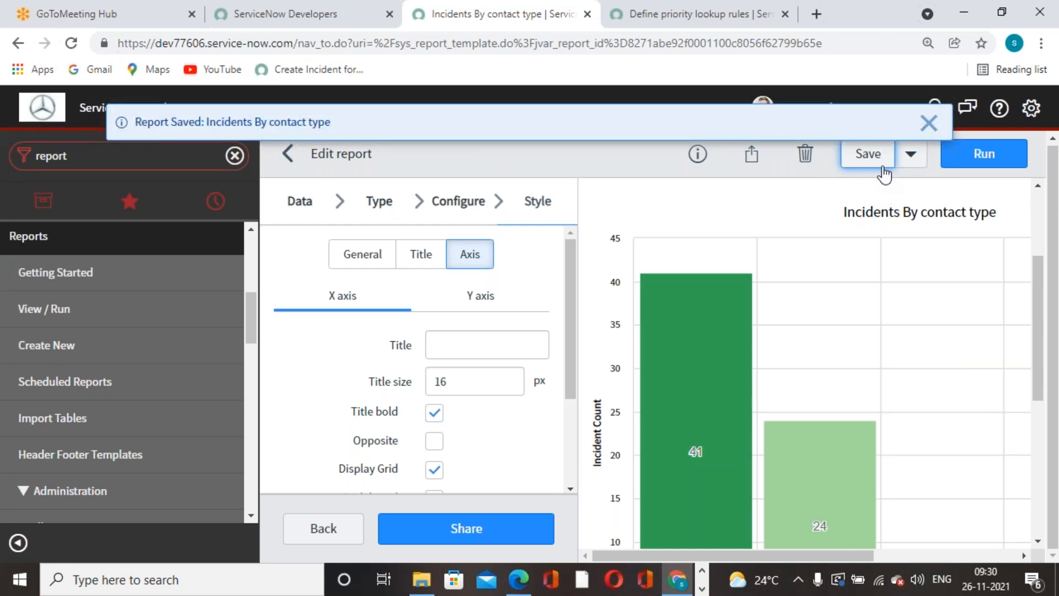
Dismiss the saved notice and open the report's Sharing settings.
click(929, 123)
click(759, 165)
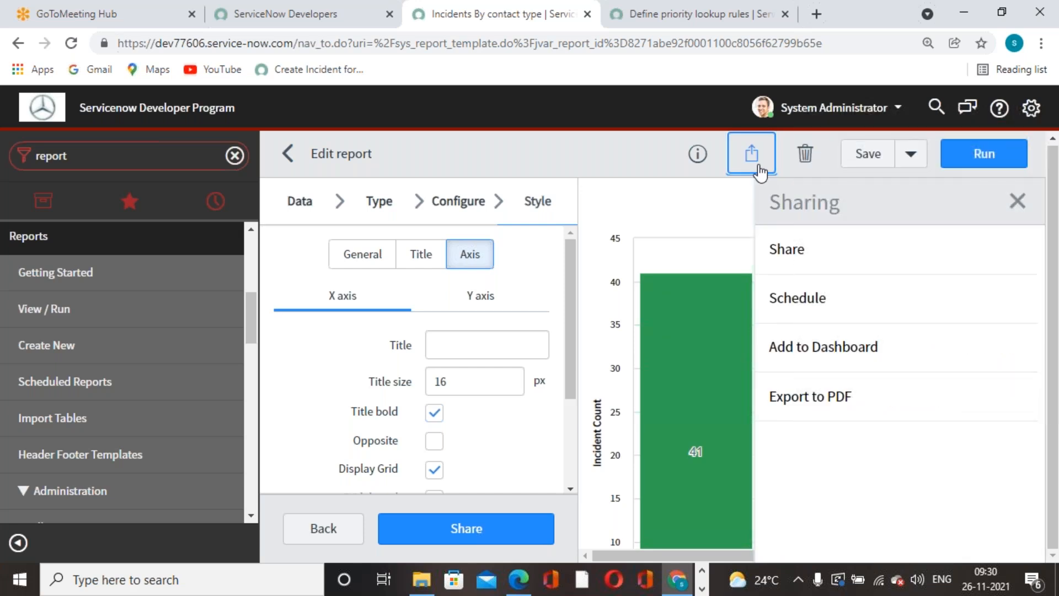
click(791, 269)
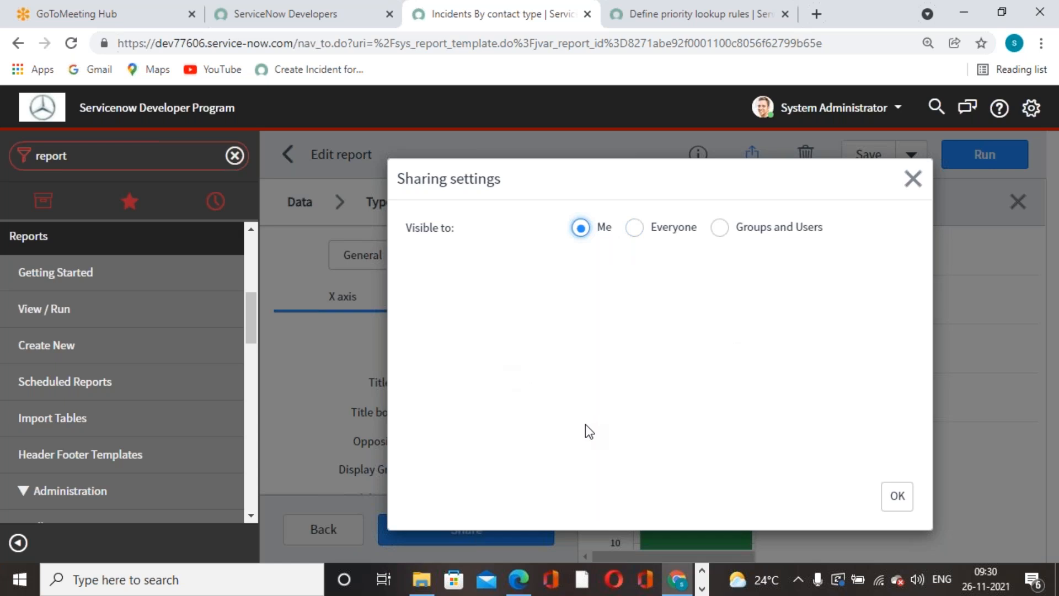
Share the report with Everyone, no required role, and confirm with OK.
click(634, 229)
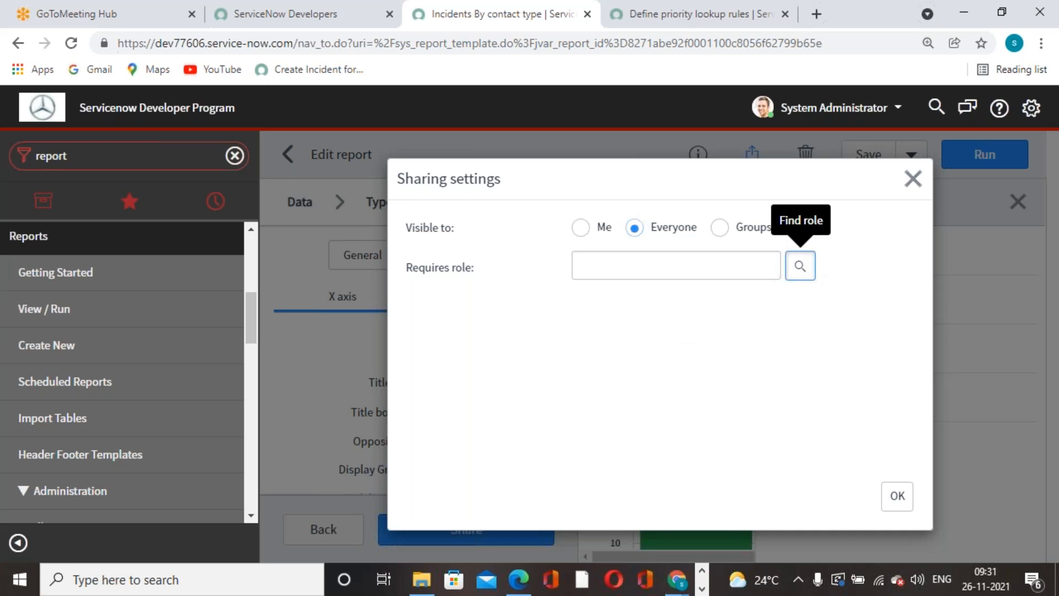
click(799, 266)
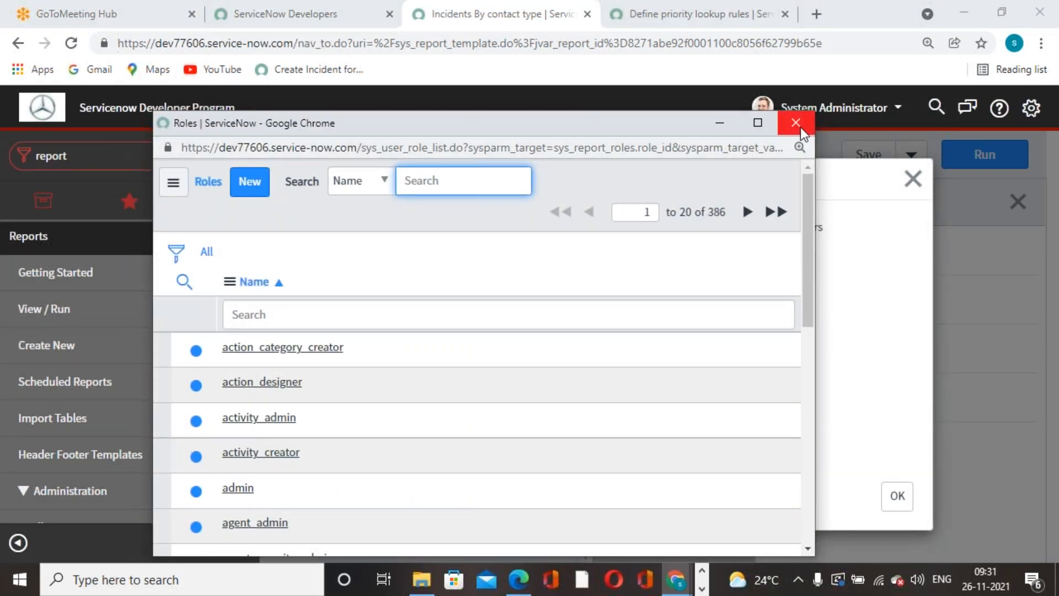
click(795, 123)
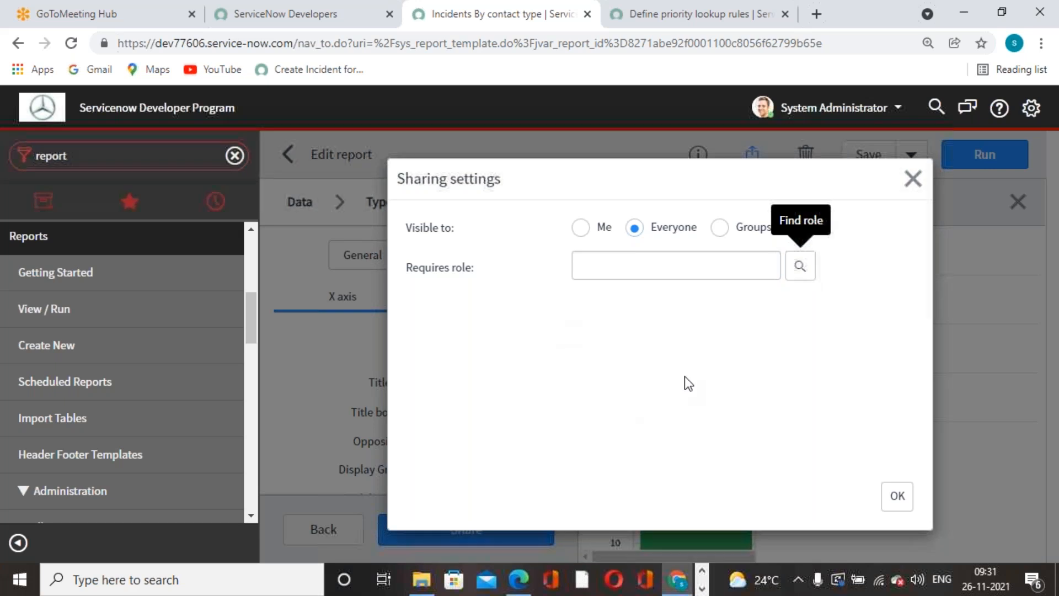
click(720, 228)
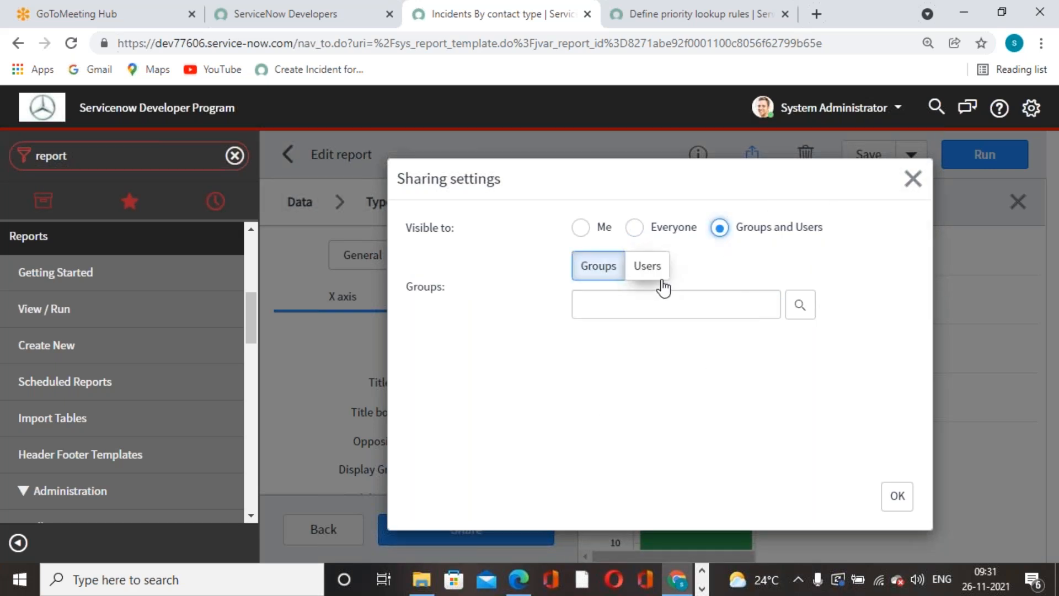
click(649, 267)
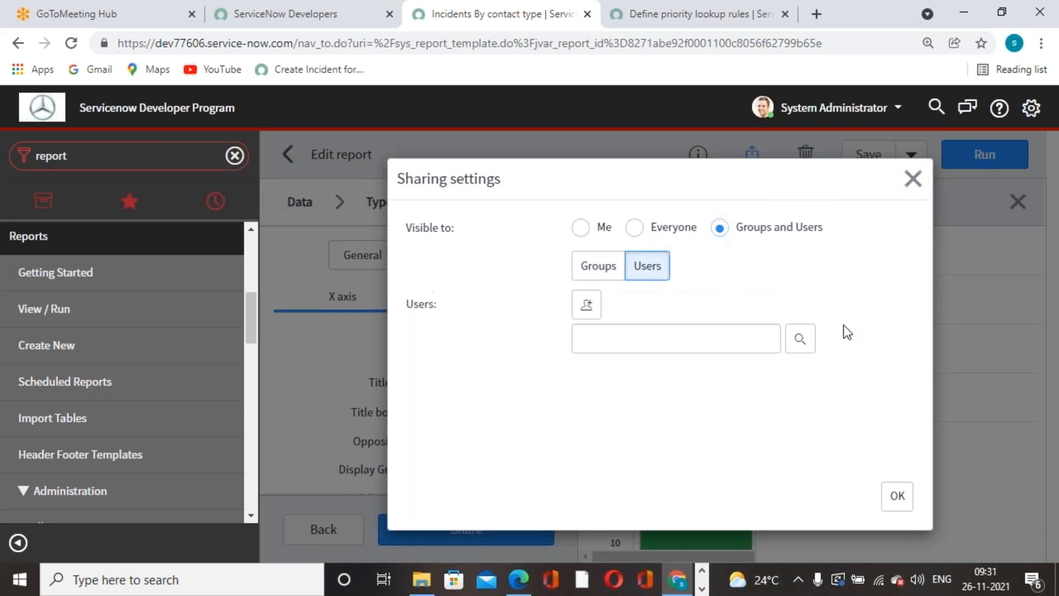
click(599, 267)
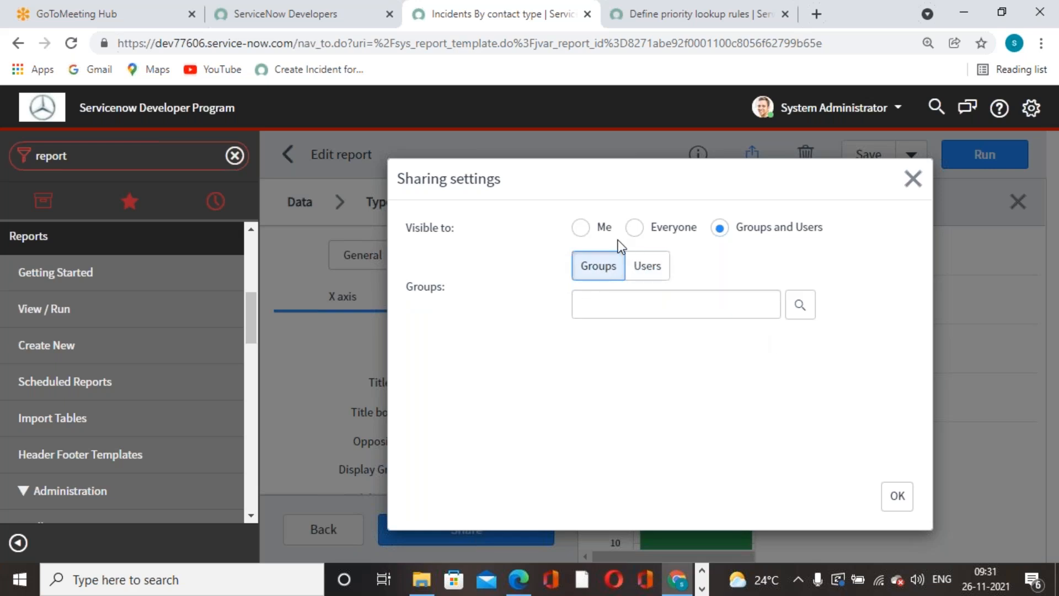
click(634, 228)
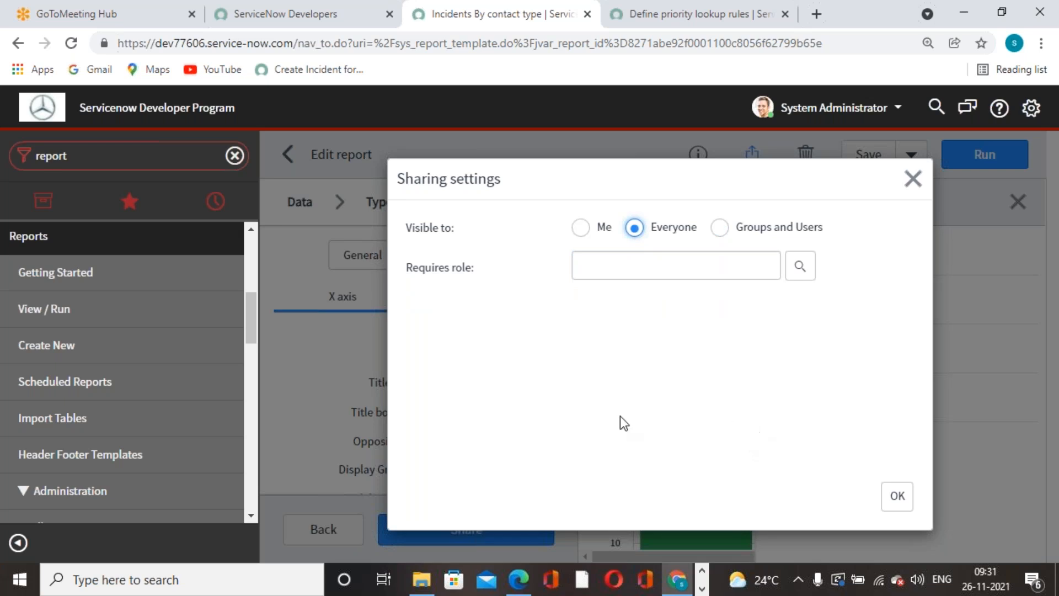
click(896, 497)
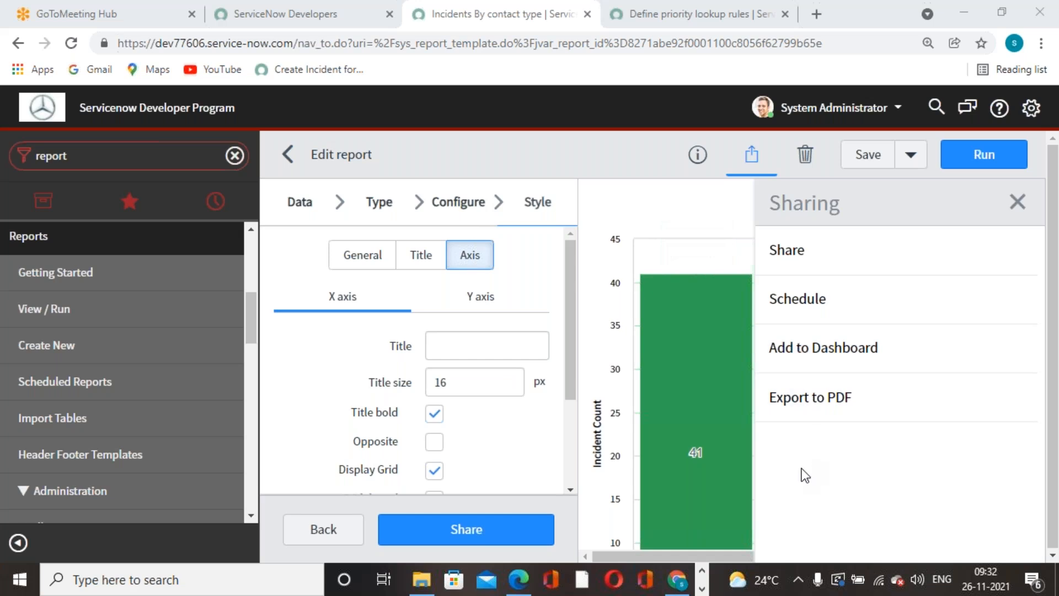
In a new tab, search 'publish option is not visible to reports in servicenow' and open the community question.
click(816, 14)
click(793, 45)
text(how)
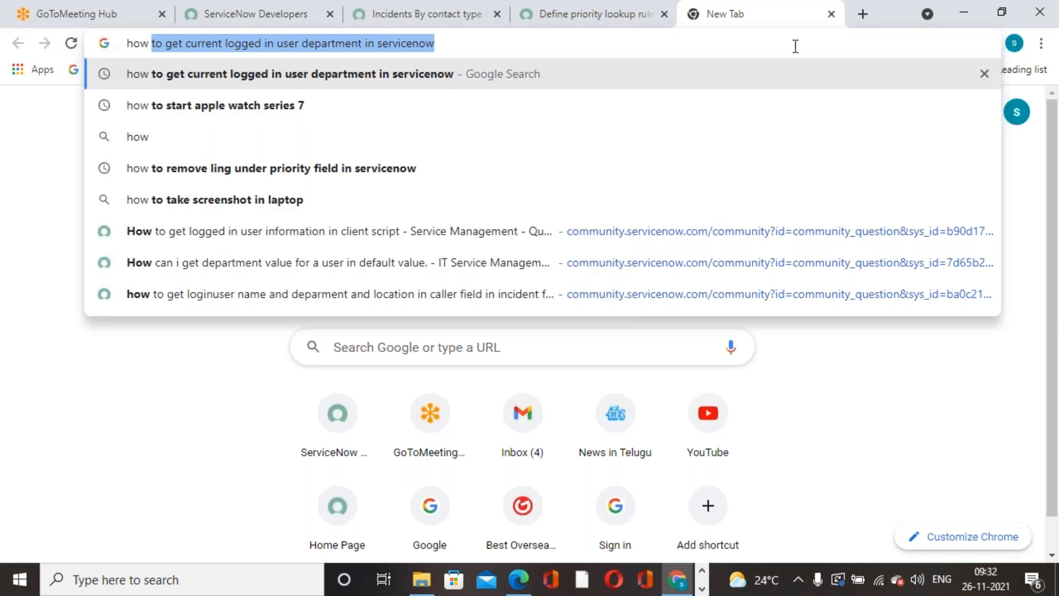
key(BackSpace)
key(BackSpace)
key(BackSpace)
key(BackSpace)
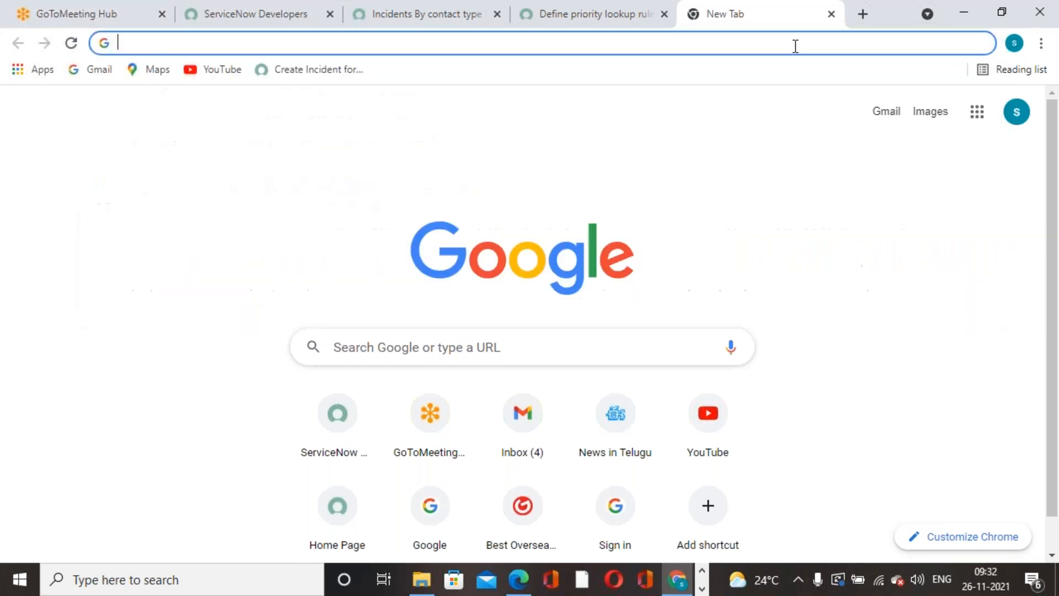
text(pul)
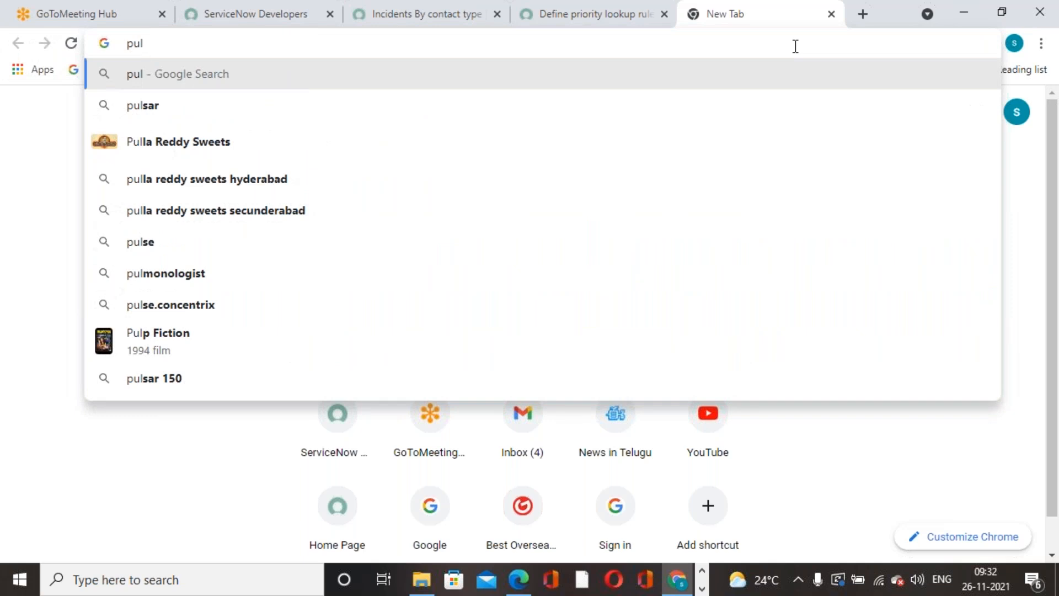
key(BackSpace)
text(blish )
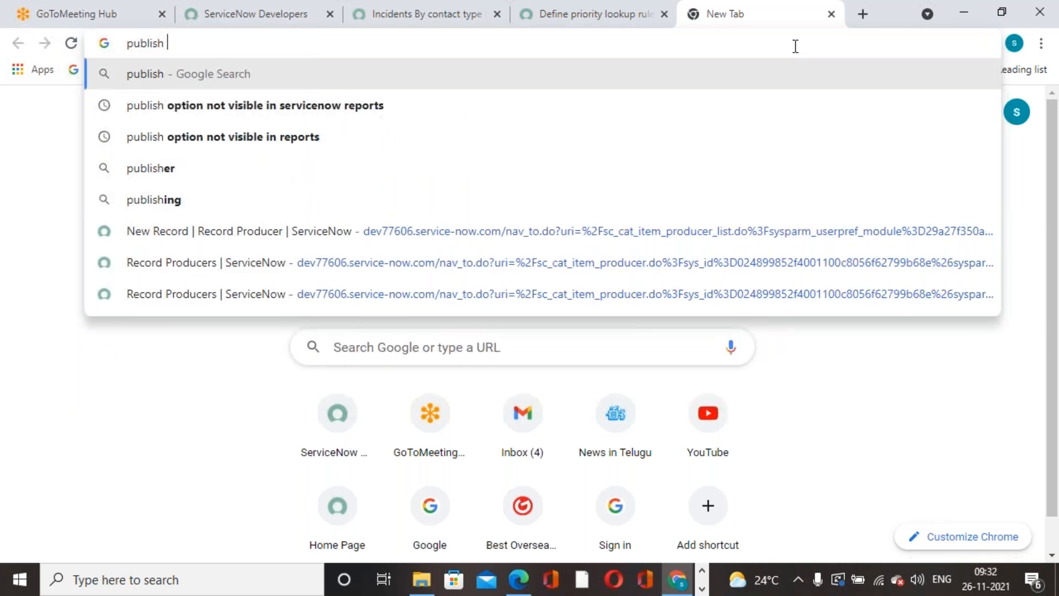
text(option)
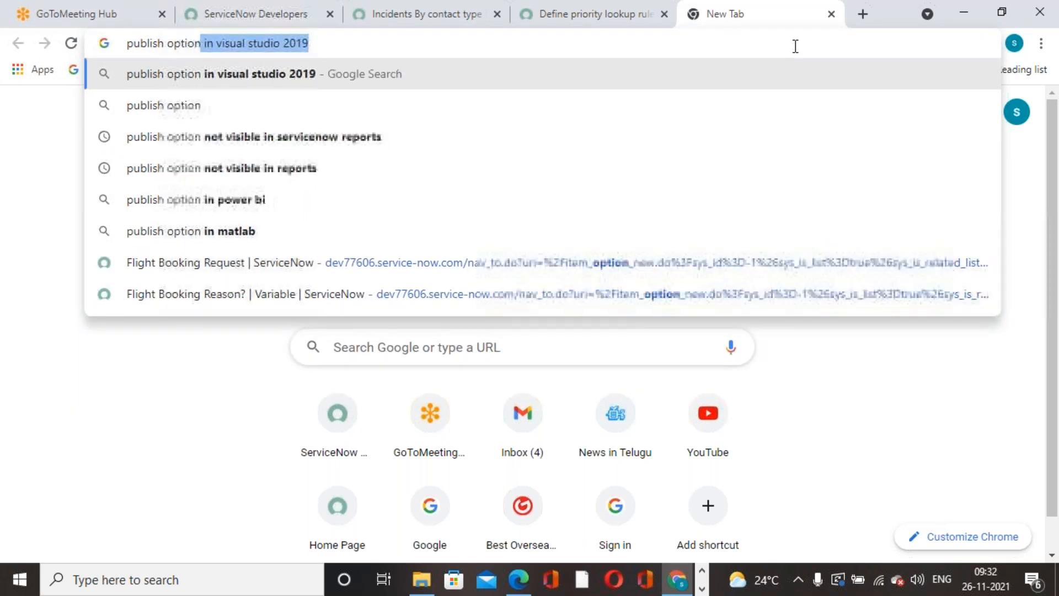
text( is not vi)
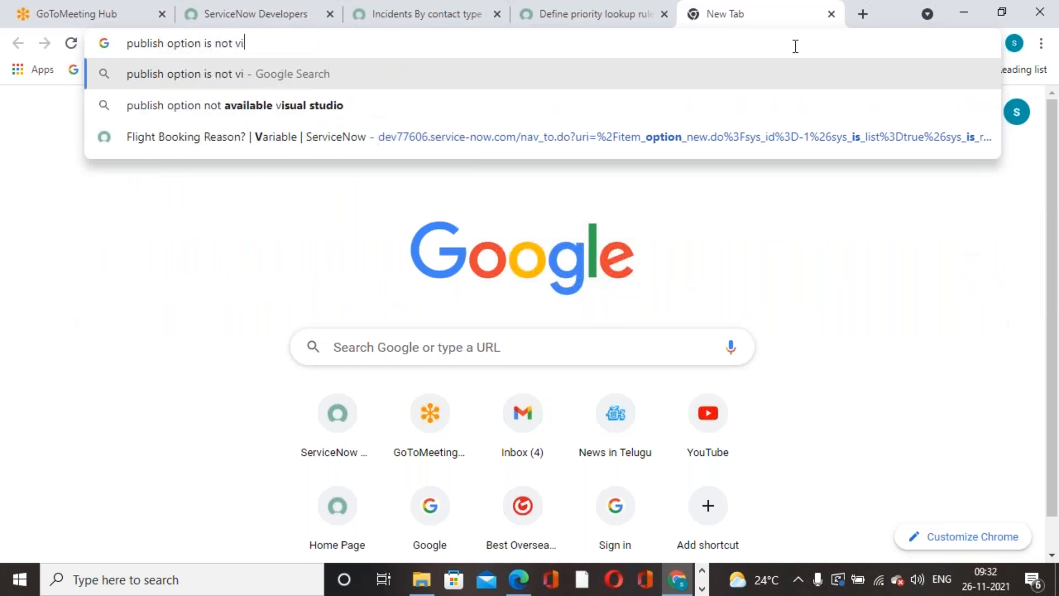
text(sible to)
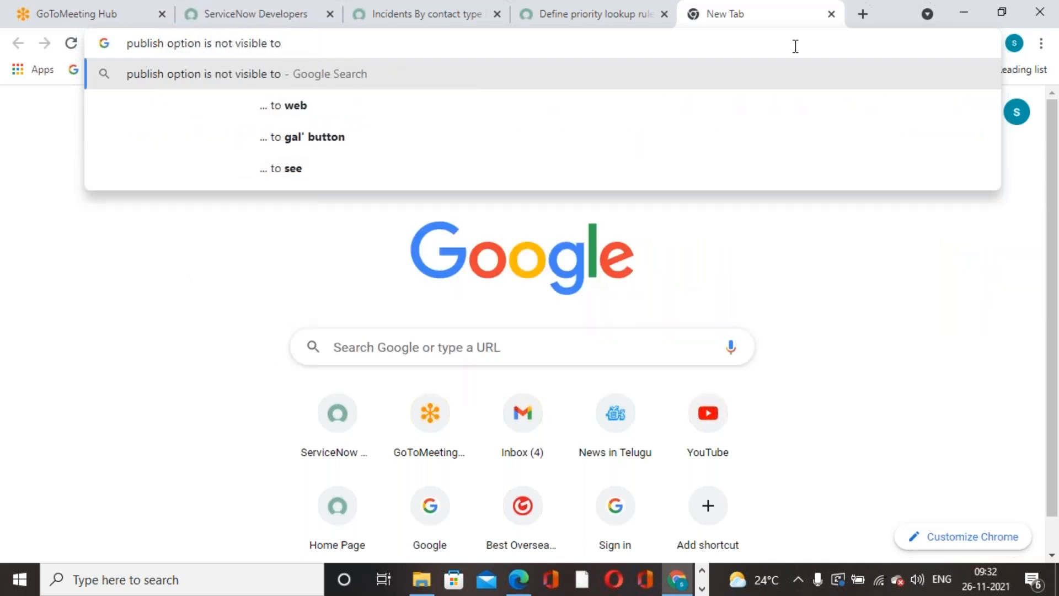
text( report)
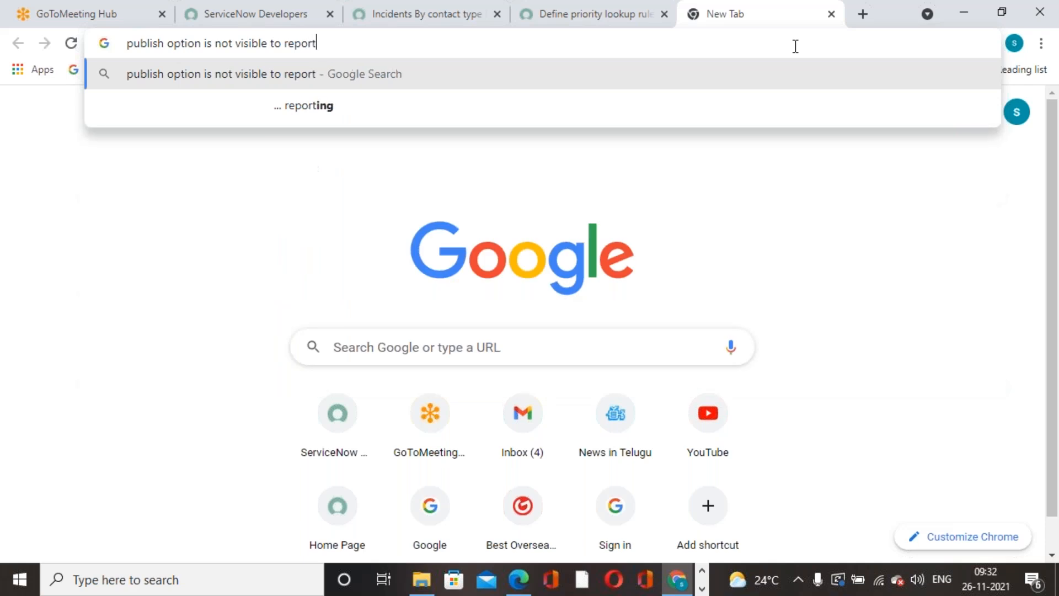
text(s in servicenow)
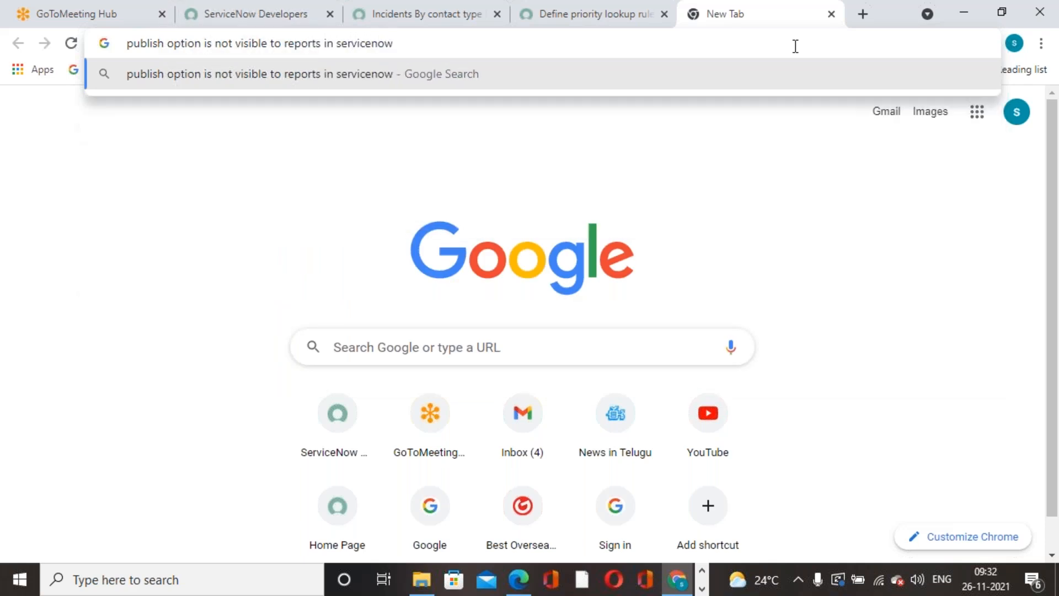
key(Return)
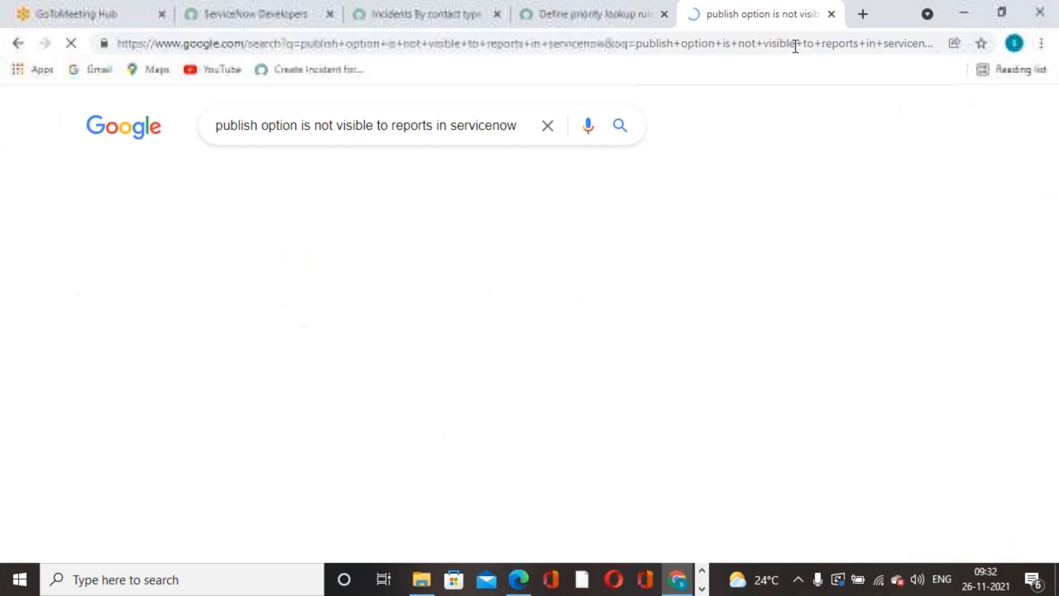
scroll(339, 323, down, 4)
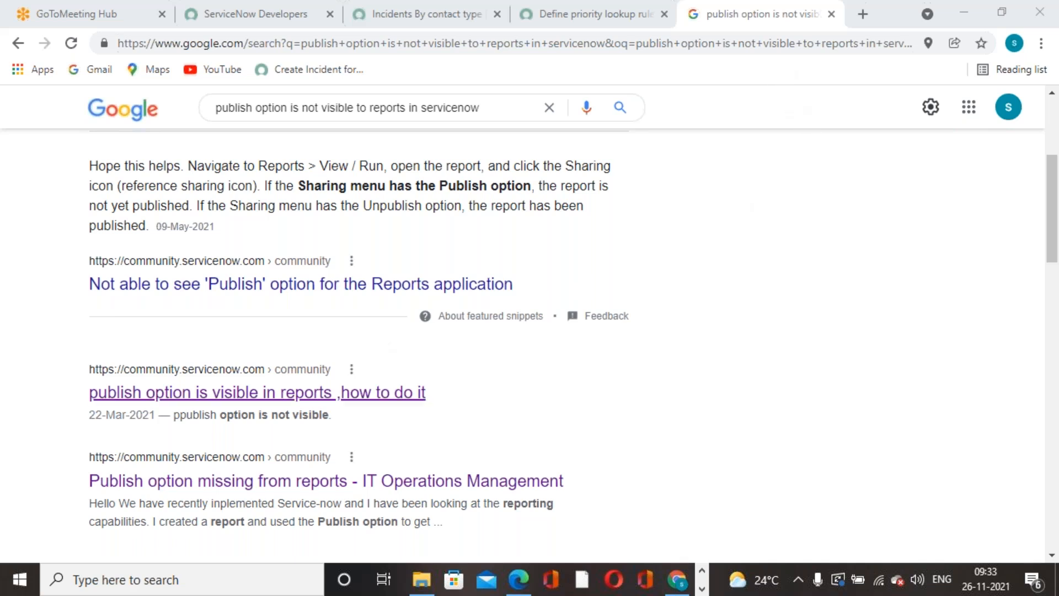
click(270, 397)
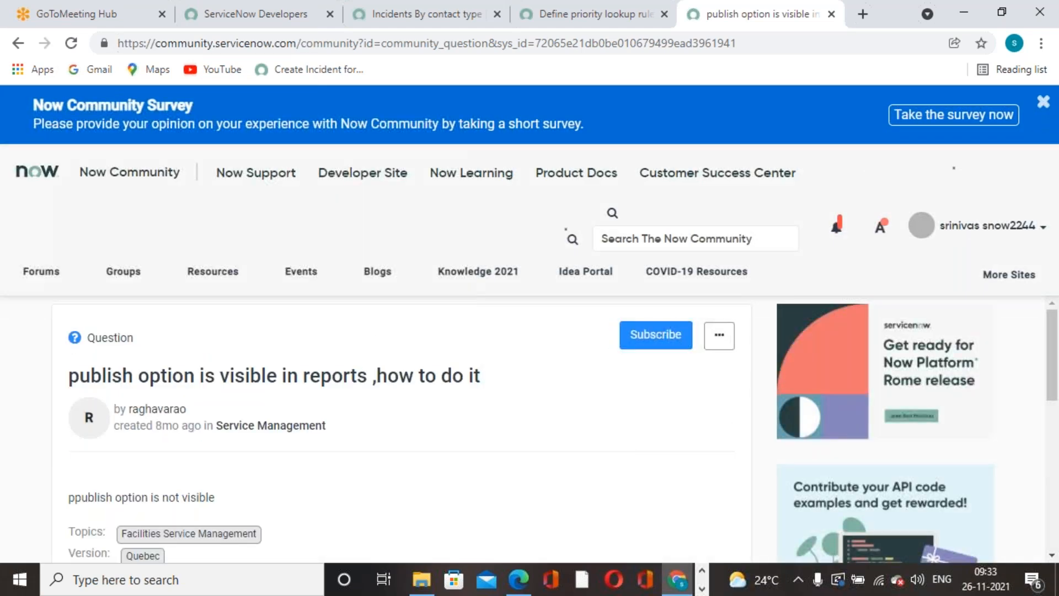
Select the system property name mentioned in the community reply.
scroll(448, 383, down, 10)
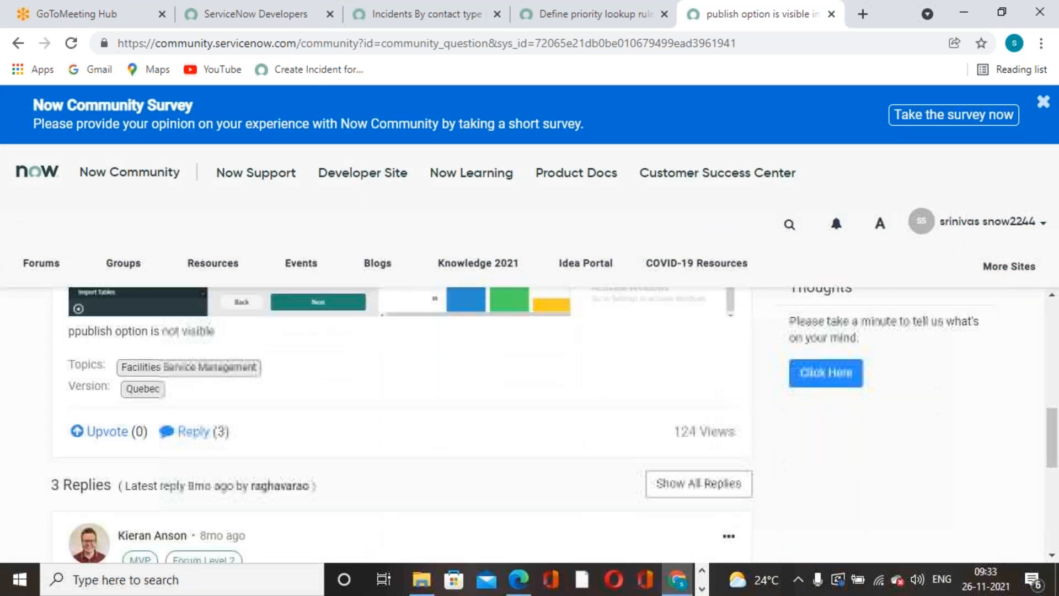
scroll(353, 381, up, 3)
scroll(406, 319, up, 3)
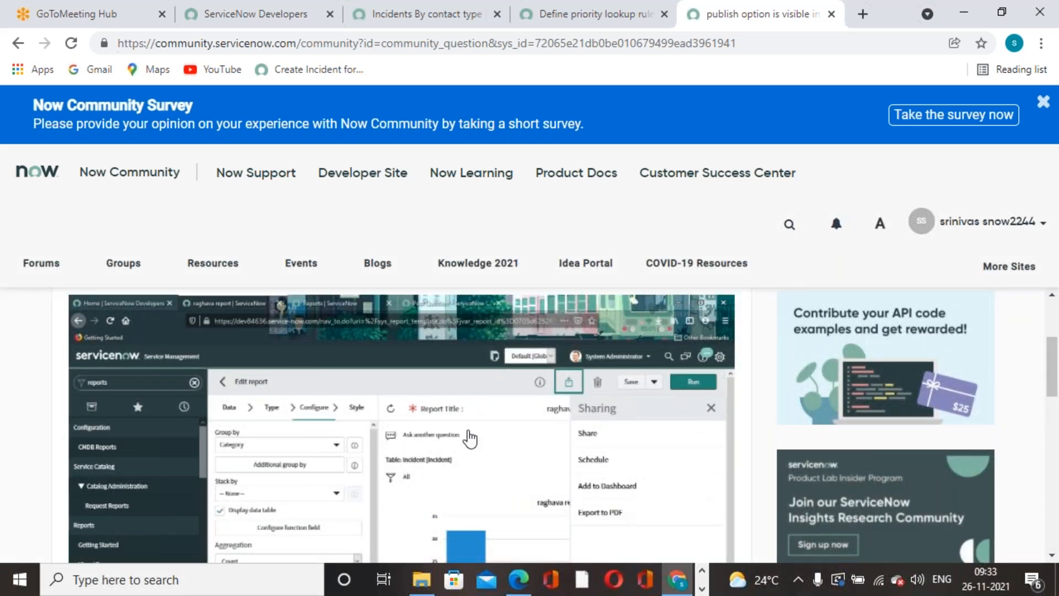
scroll(455, 442, down, 4)
scroll(454, 441, down, 5)
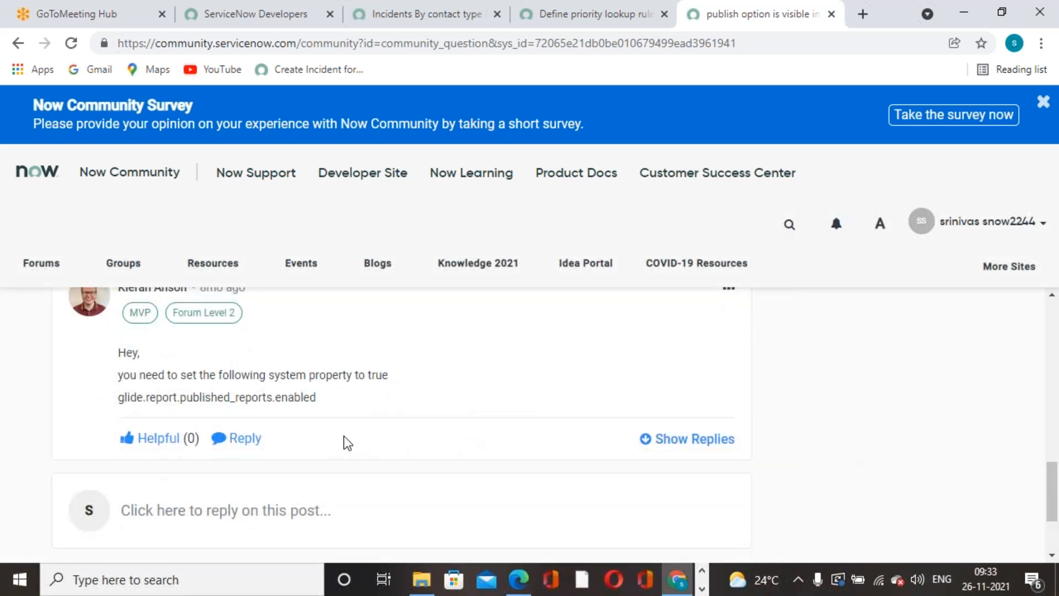
drag(118, 397, 269, 397)
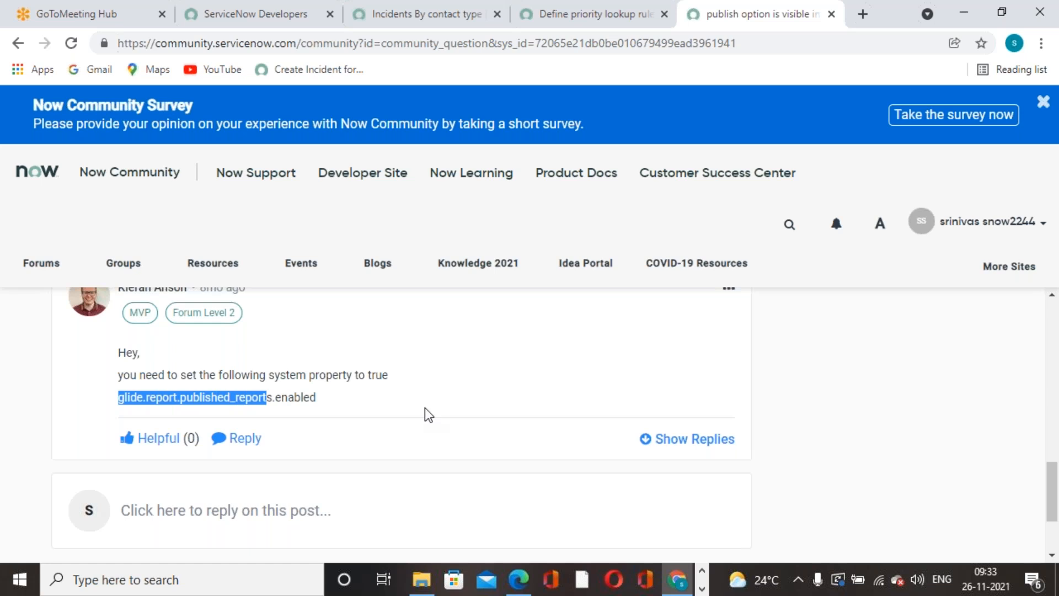
click(119, 397)
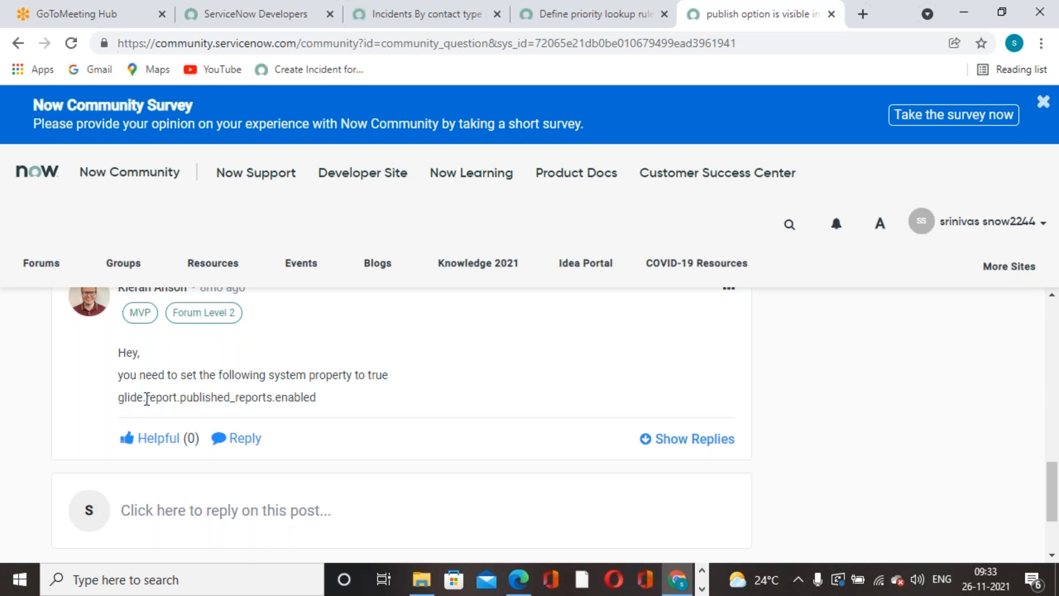
drag(118, 397, 270, 393)
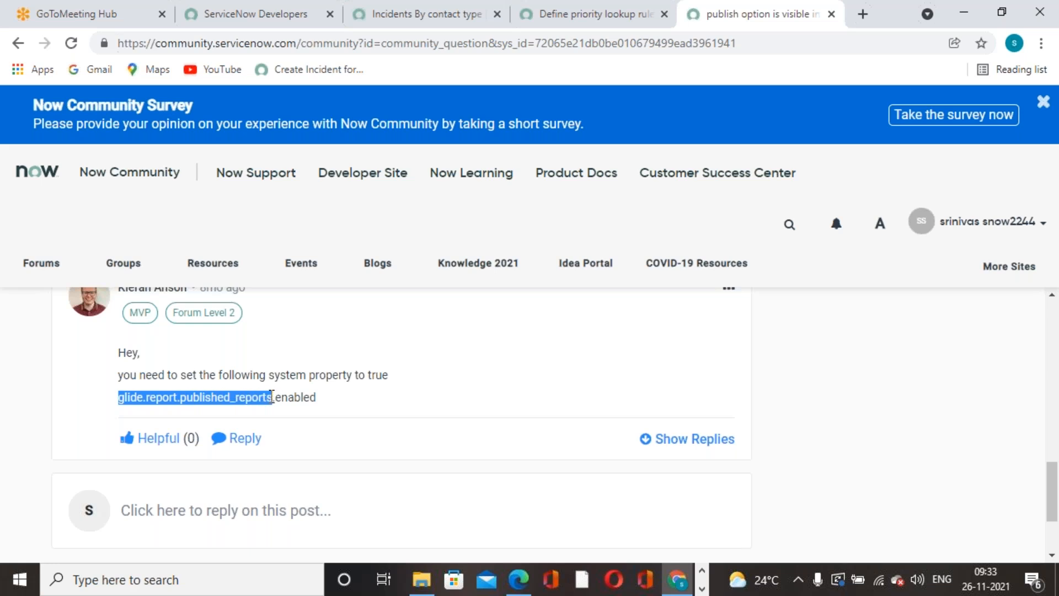
Go back to the Incidents By contact type report tab in ServiceNow.
scroll(484, 396, down, 3)
scroll(482, 396, up, 13)
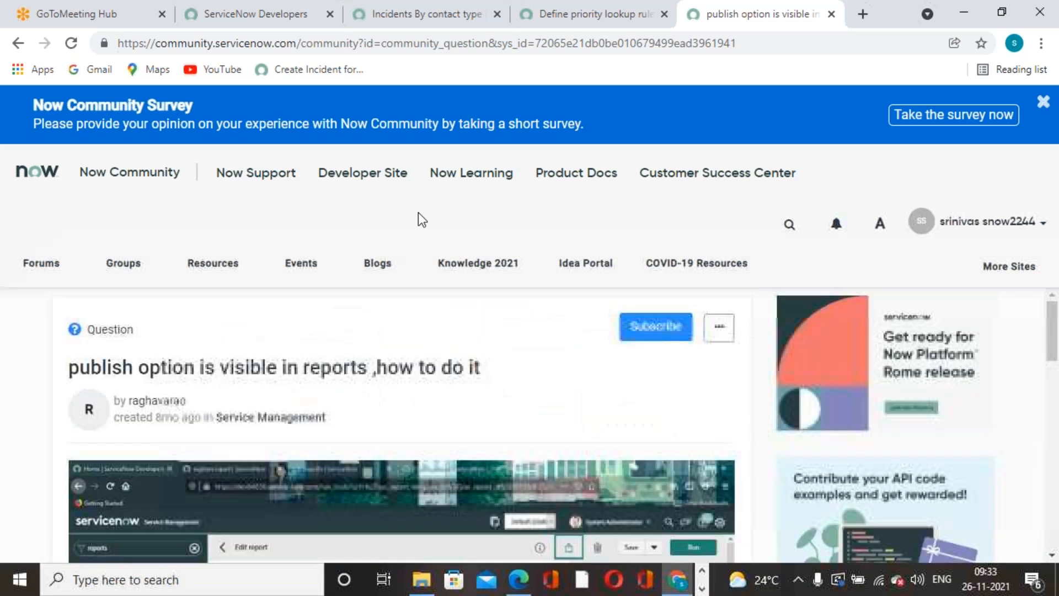
click(249, 12)
click(391, 22)
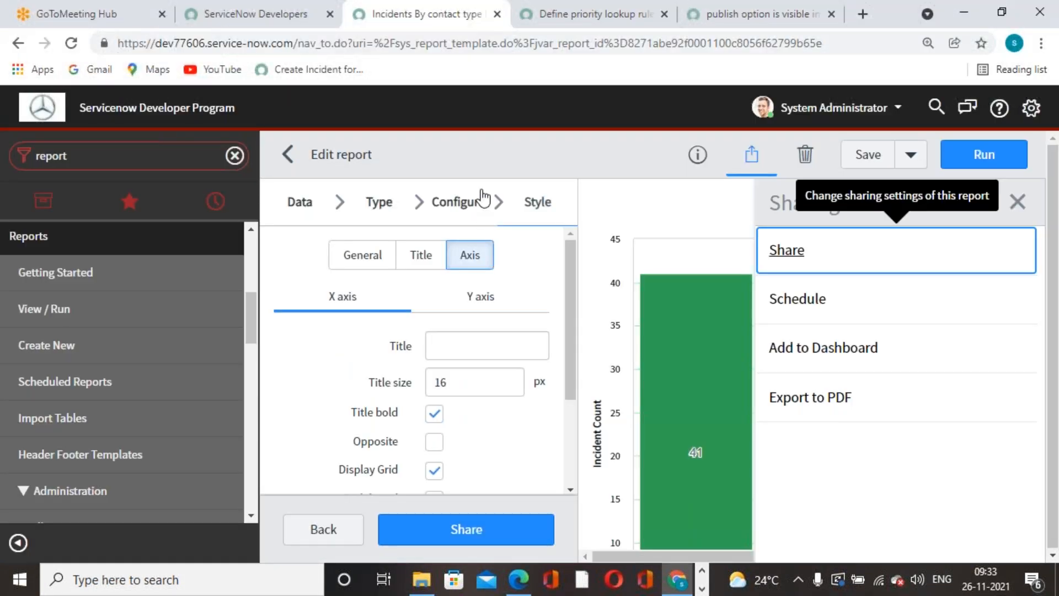
Duplicate the report tab and globally search for glide.report.published_reports.
right_click(432, 22)
click(474, 145)
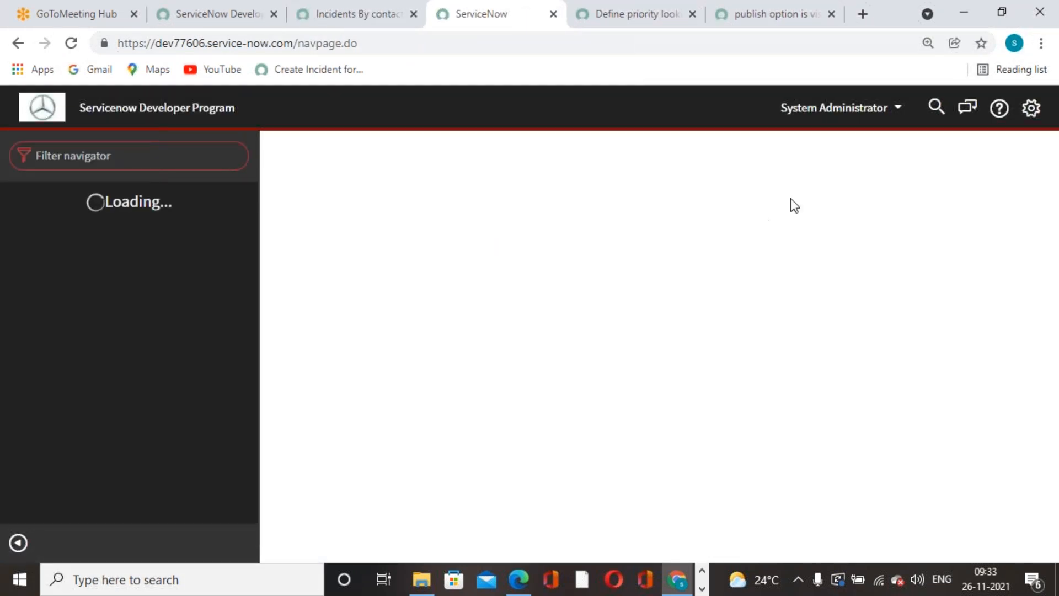
click(929, 107)
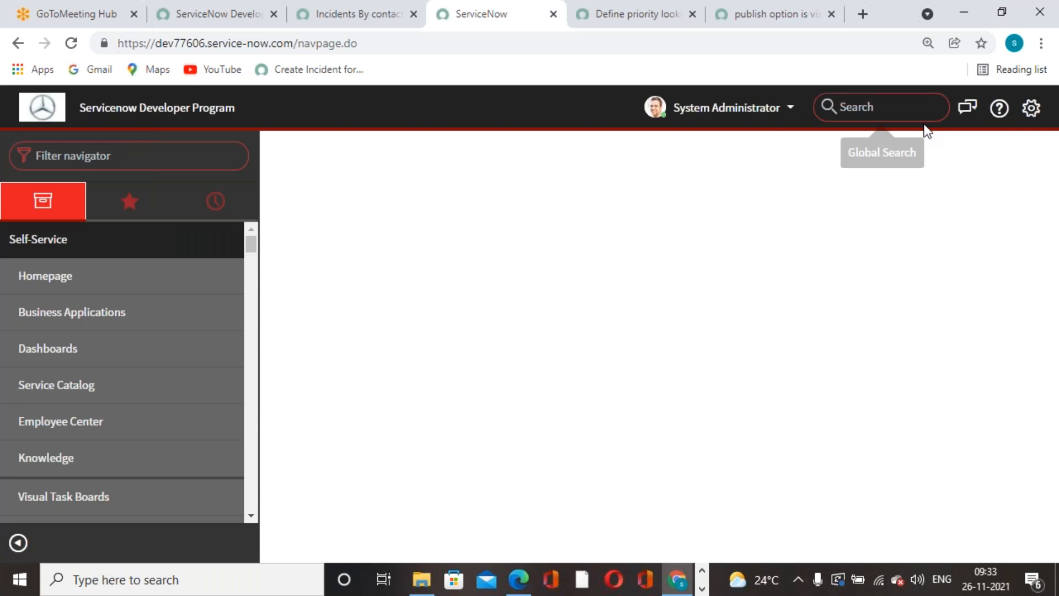
click(869, 107)
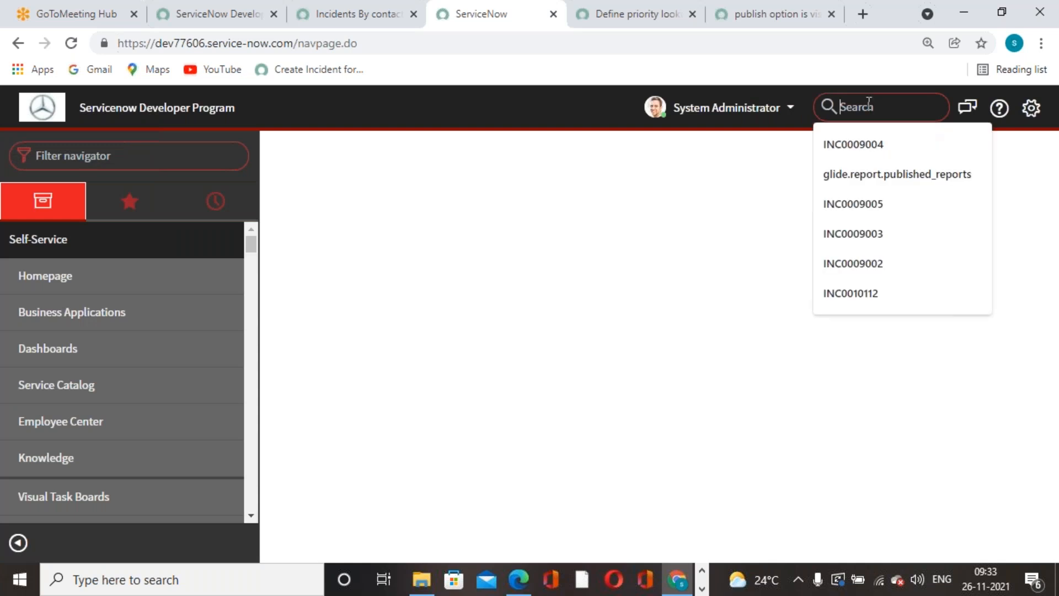
key(Down)
key(Down)
key(Return)
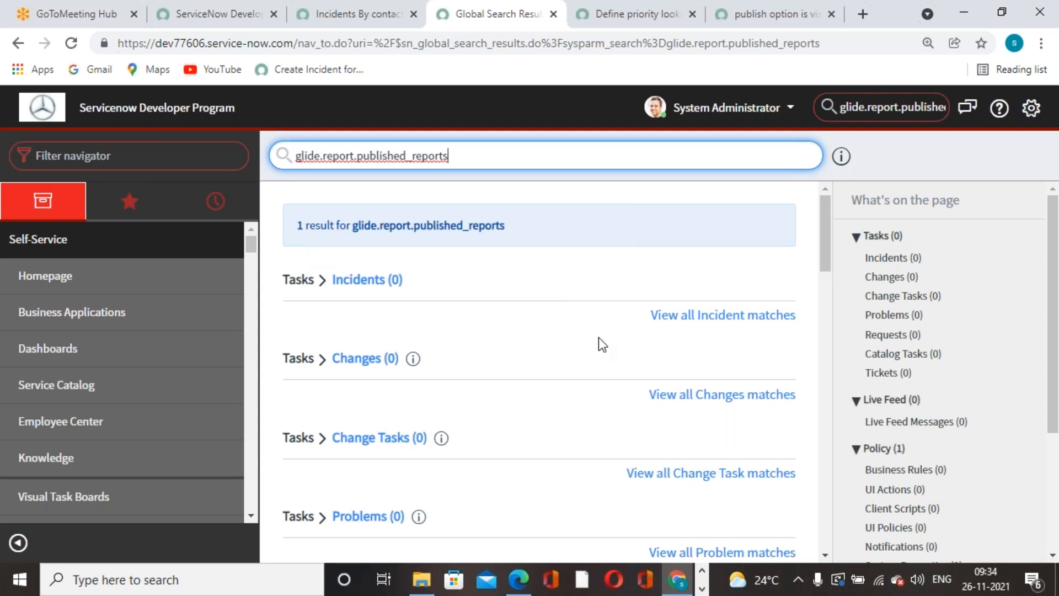
Open the glide.report.published_reports.enabled property from the System Properties results.
scroll(510, 374, down, 10)
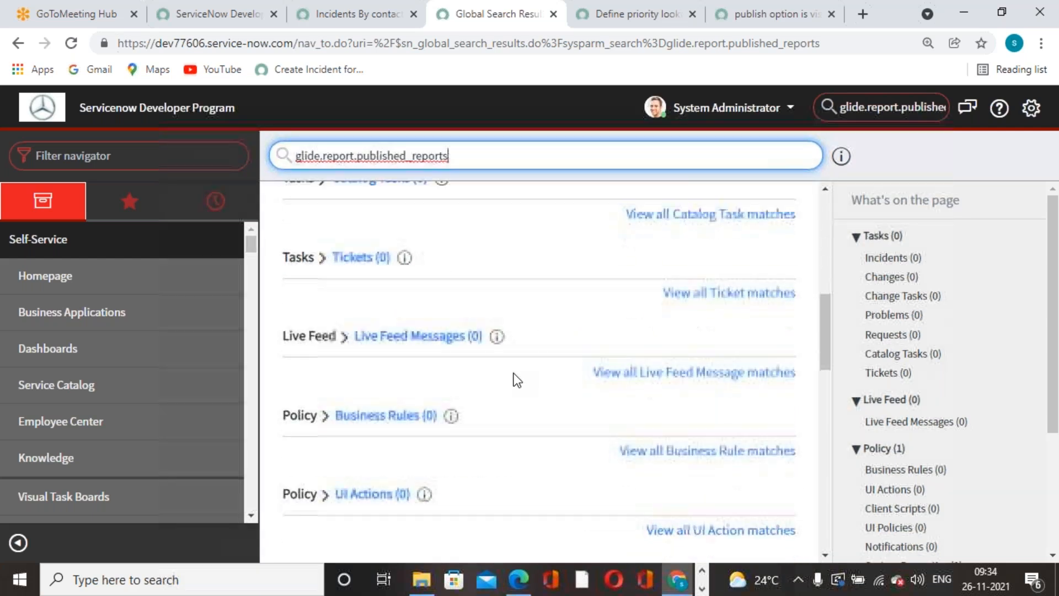
scroll(514, 373, down, 5)
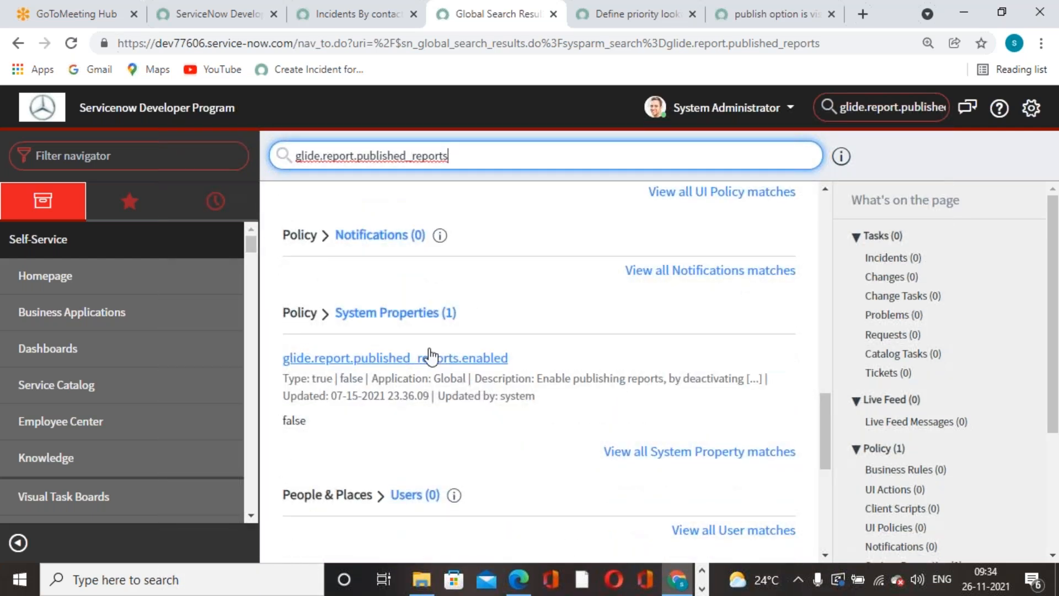
click(395, 316)
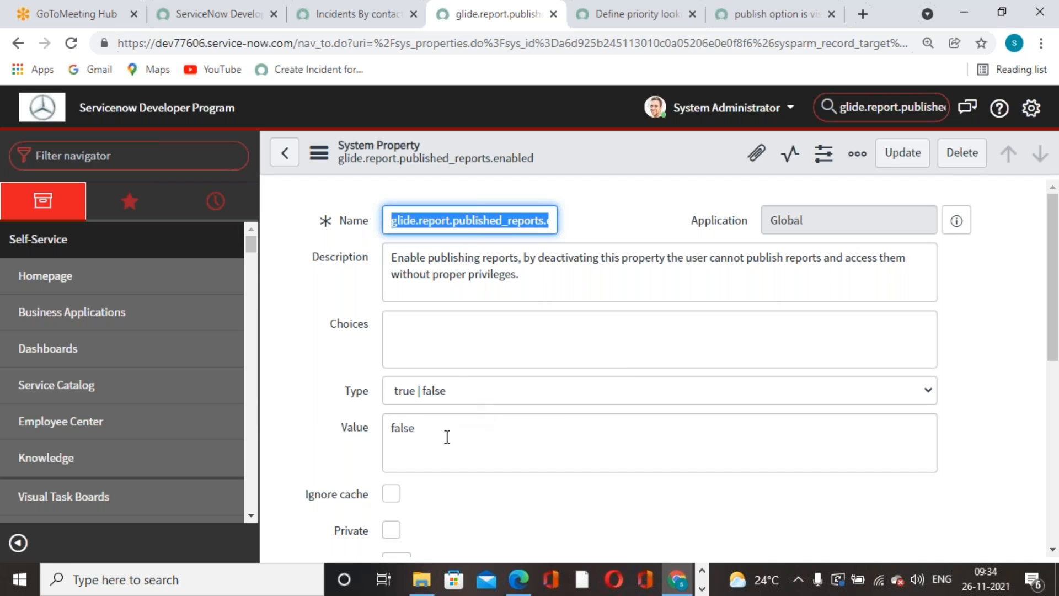
Change glide.report.published_reports.enabled from false to true, update it, and go back to the report tab.
click(340, 432)
text(true)
click(905, 157)
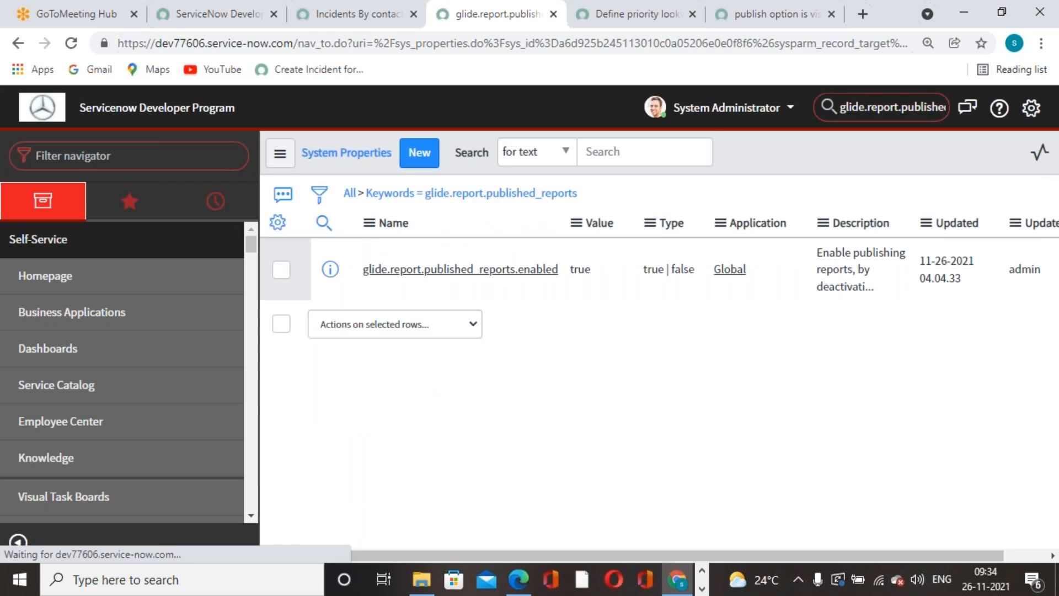
click(370, 24)
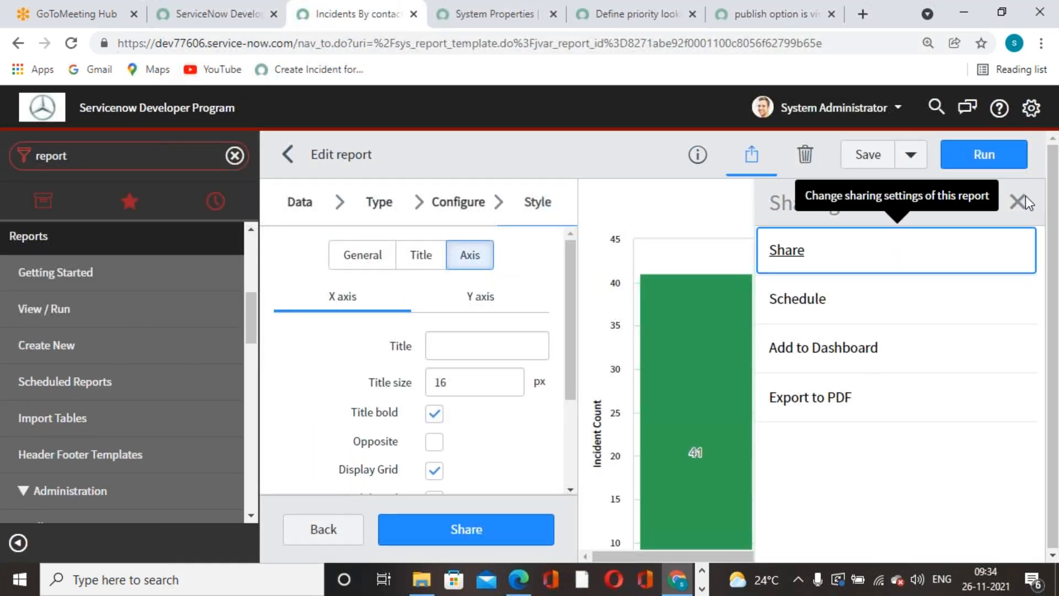
Close the Sharing panel, reload the report editor, and review the bar chart with Phone at 41.
click(751, 154)
click(71, 42)
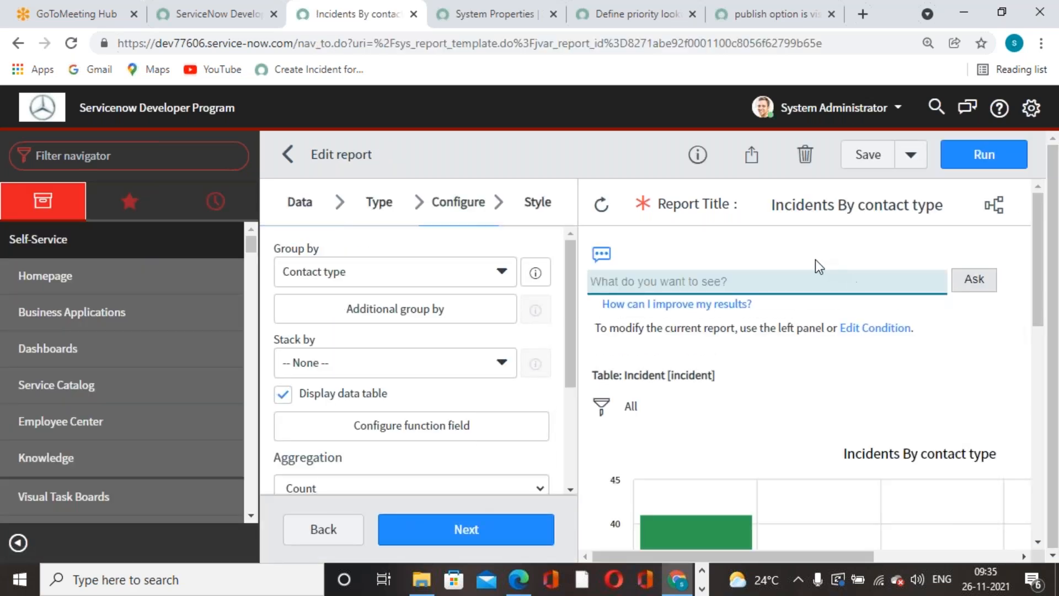
scroll(810, 386, down, 8)
scroll(479, 441, down, 3)
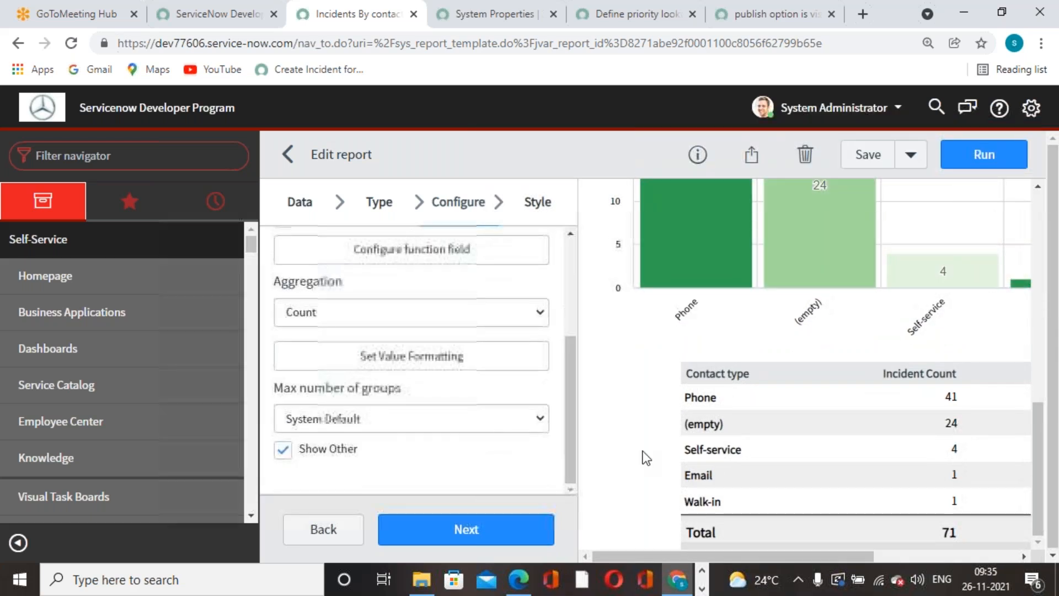
scroll(783, 451, up, 8)
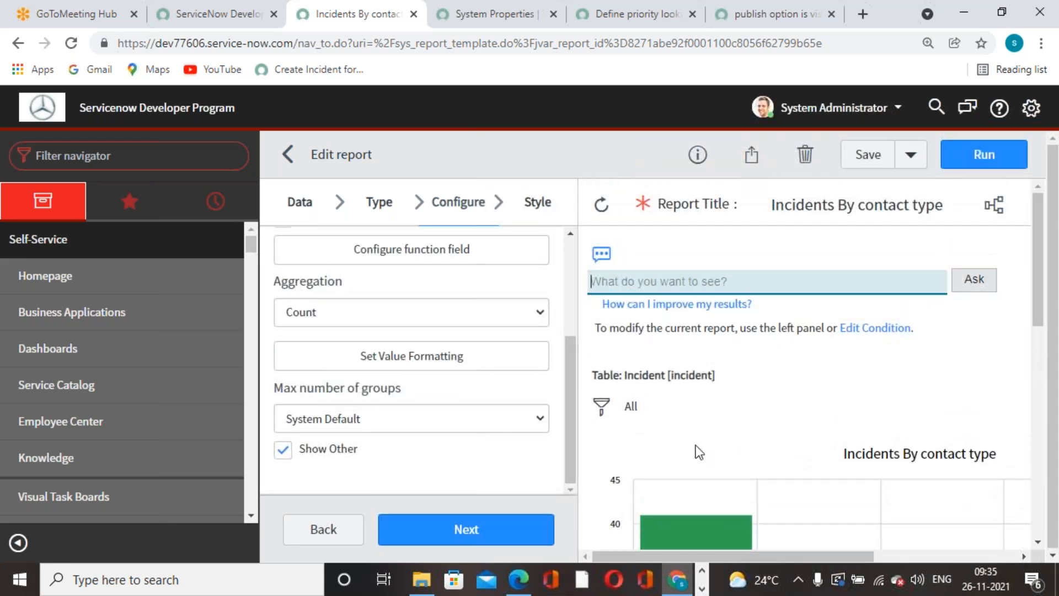
scroll(902, 341, down, 3)
scroll(902, 341, up, 3)
scroll(906, 348, down, 5)
mouse_move(926, 510)
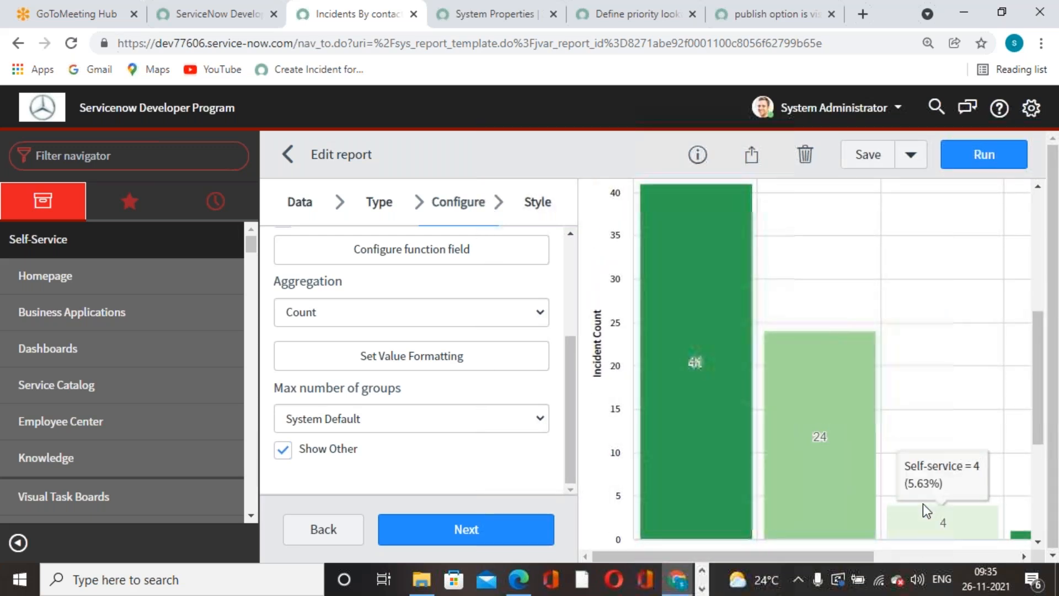
mouse_move(726, 425)
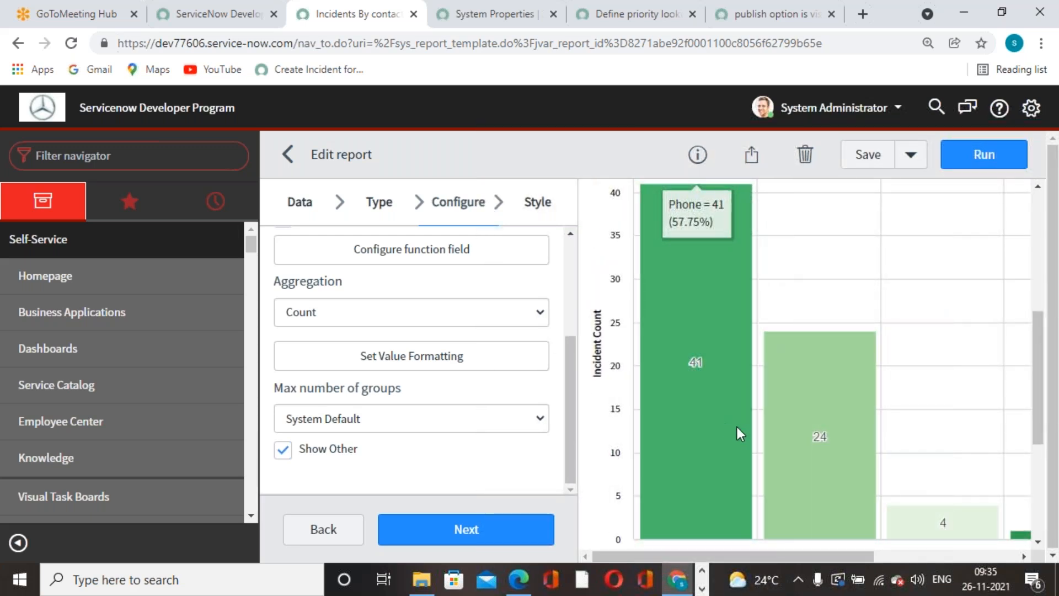
scroll(737, 426, up, 5)
scroll(722, 429, down, 3)
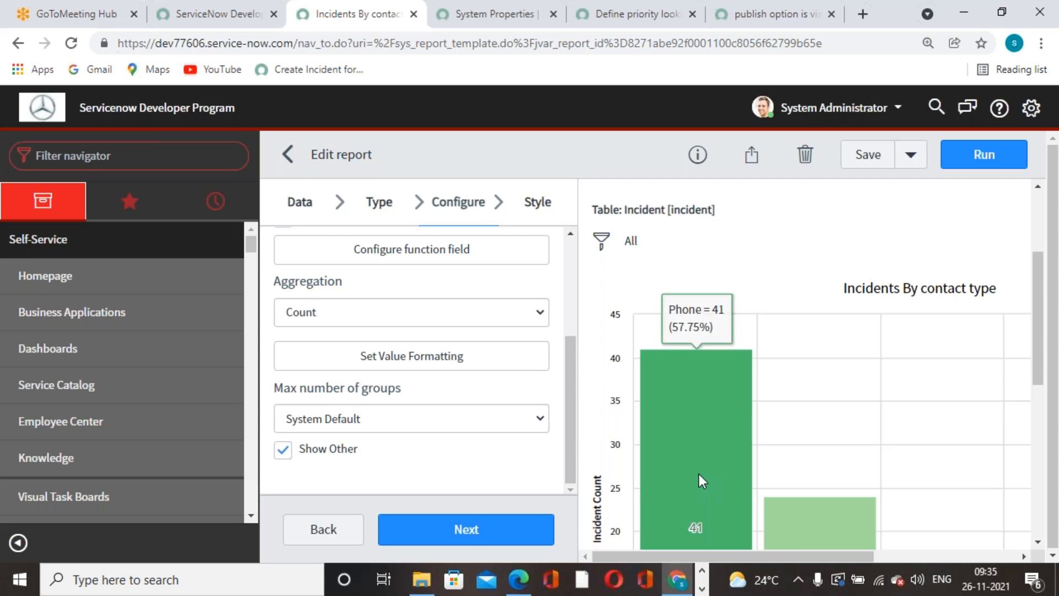
Add an 'Active is true' condition to the report filter.
click(603, 242)
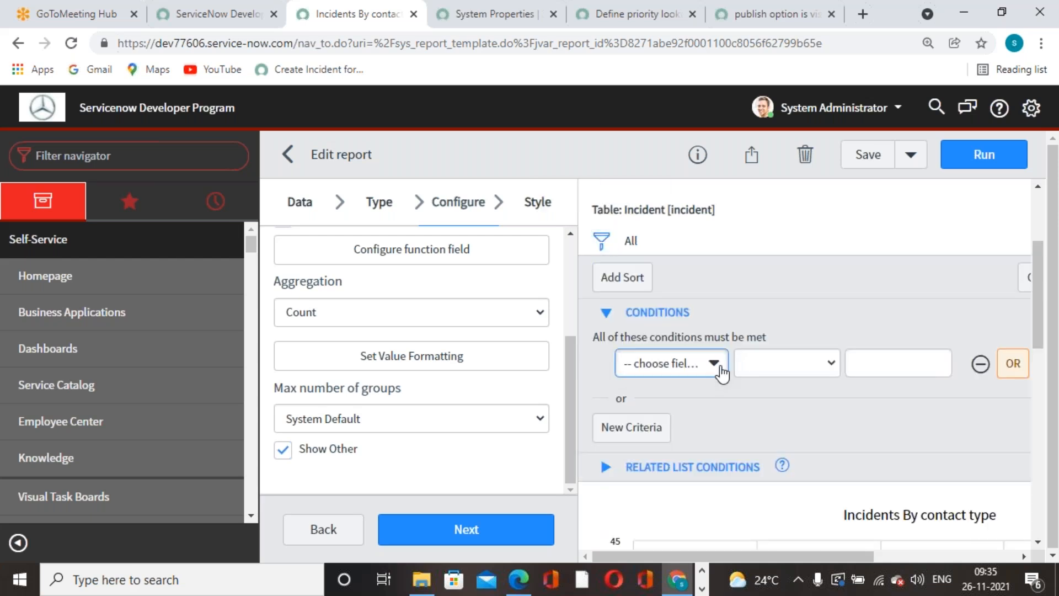
click(716, 364)
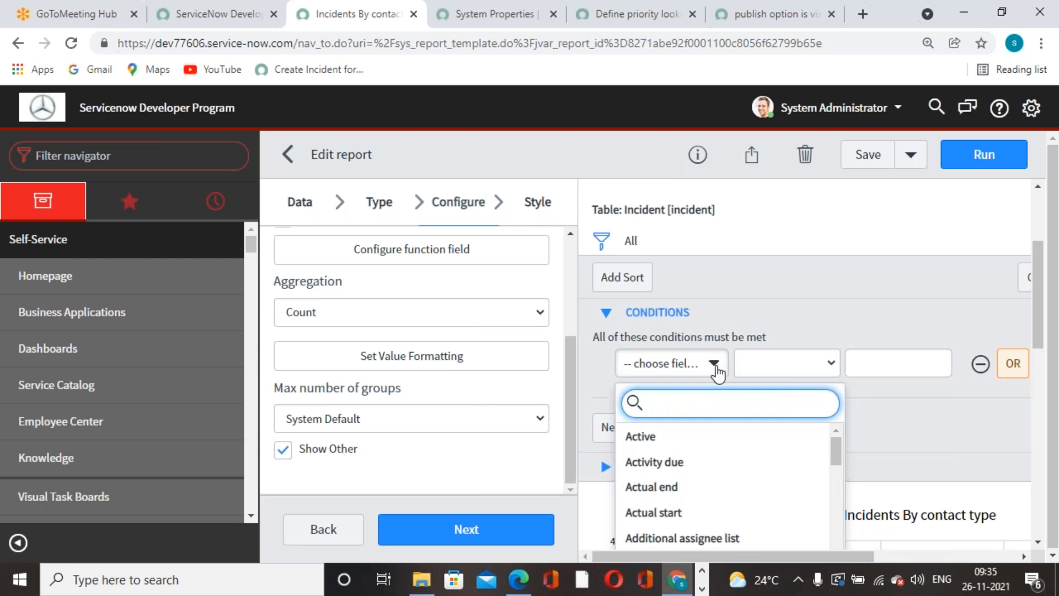
click(685, 438)
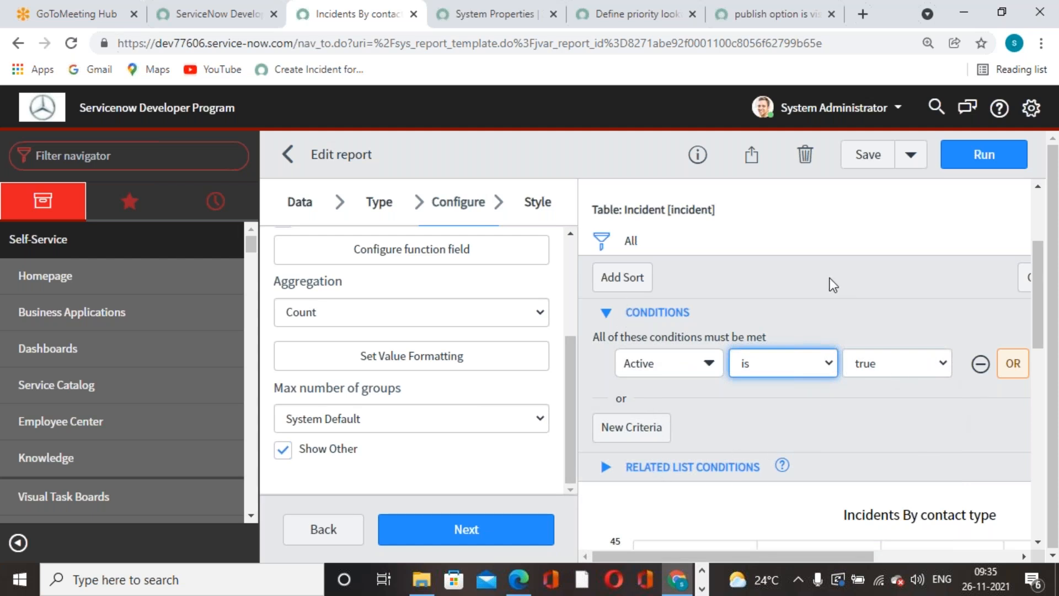
Open and close the sort settings without adding a sort, adjusting page zoom.
key(ctrl+minus)
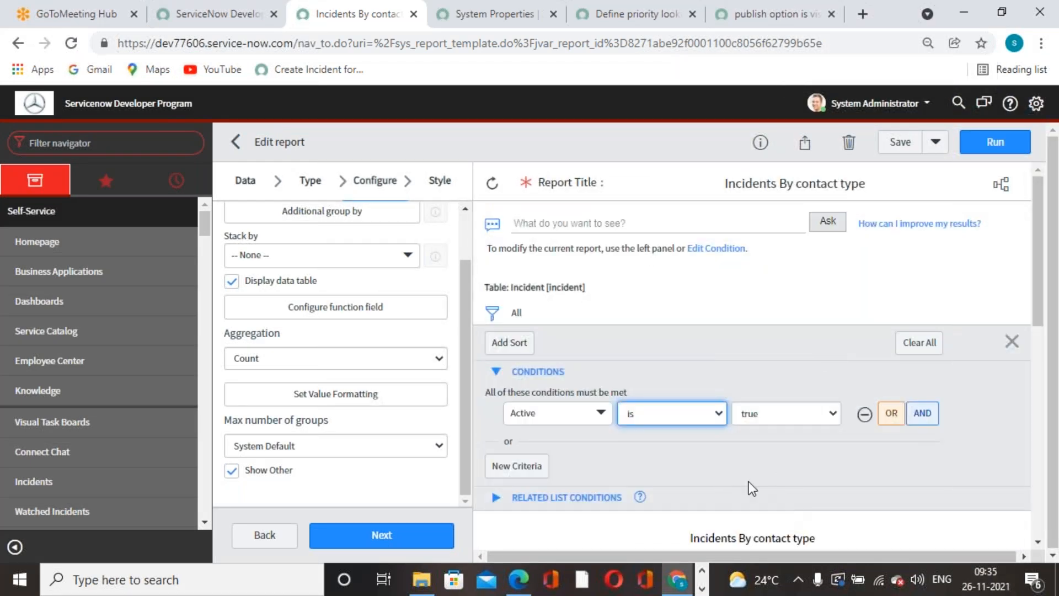
scroll(697, 447, down, 3)
scroll(697, 447, up, 3)
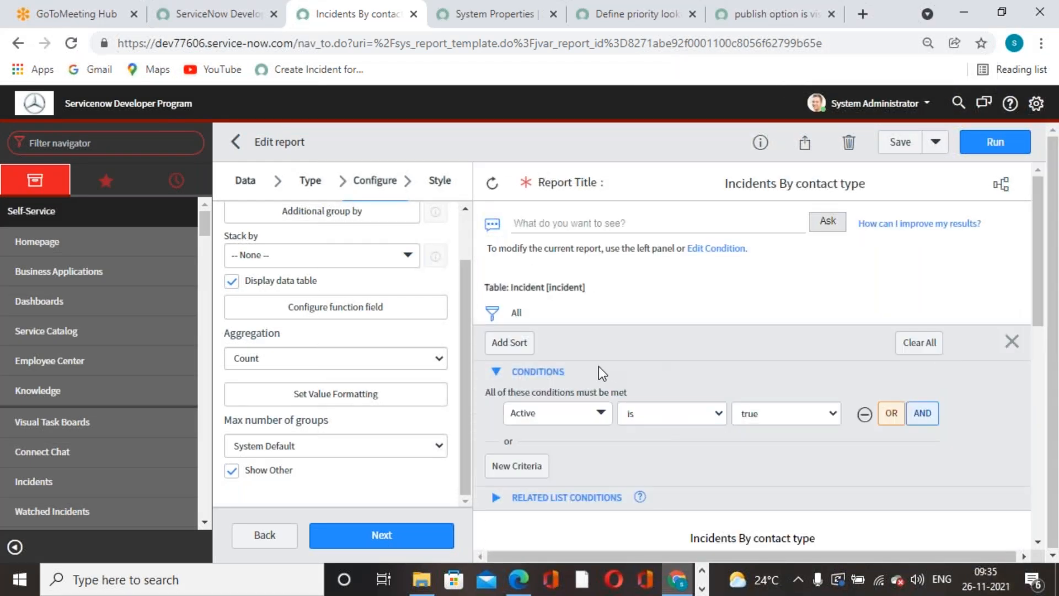
click(512, 344)
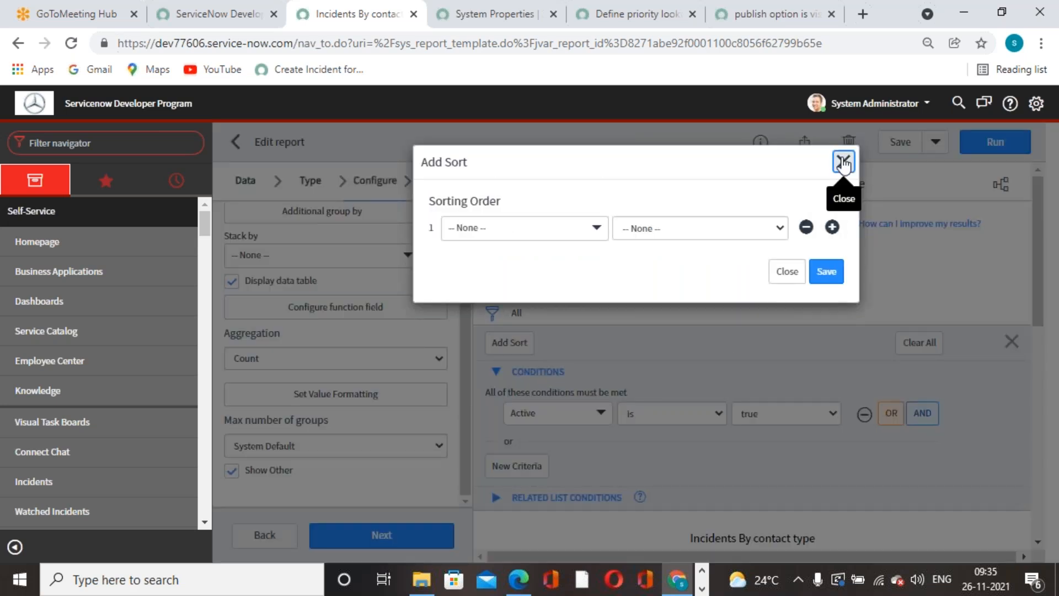
click(843, 161)
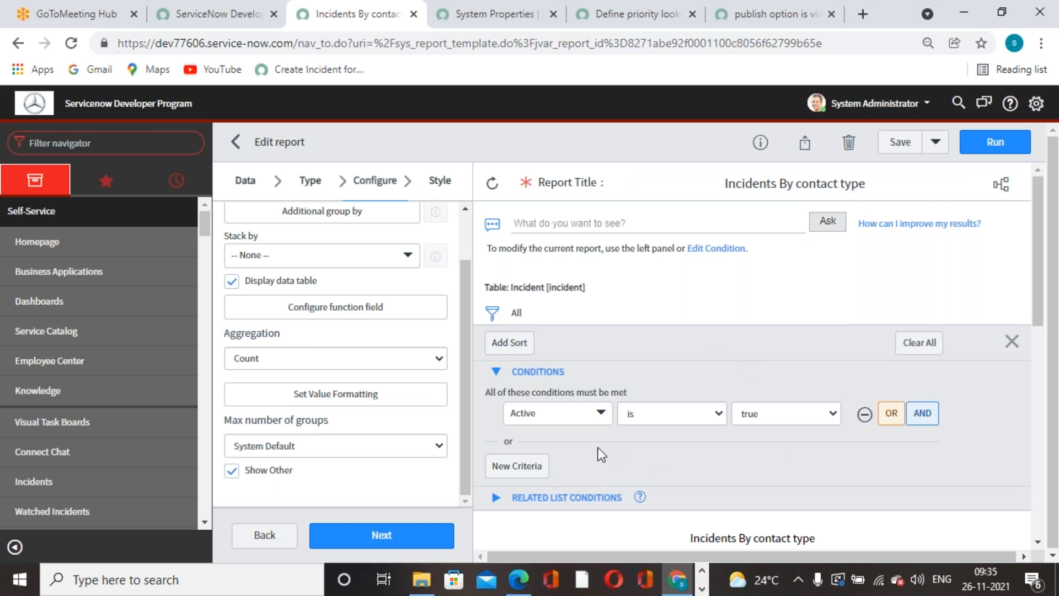
scroll(598, 447, down, 7)
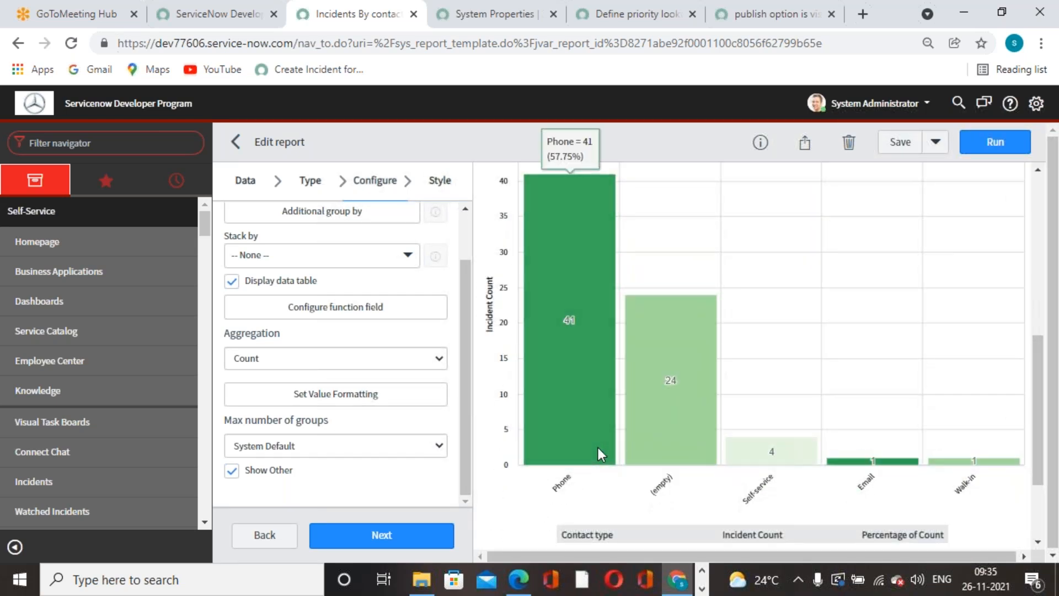
scroll(598, 448, up, 7)
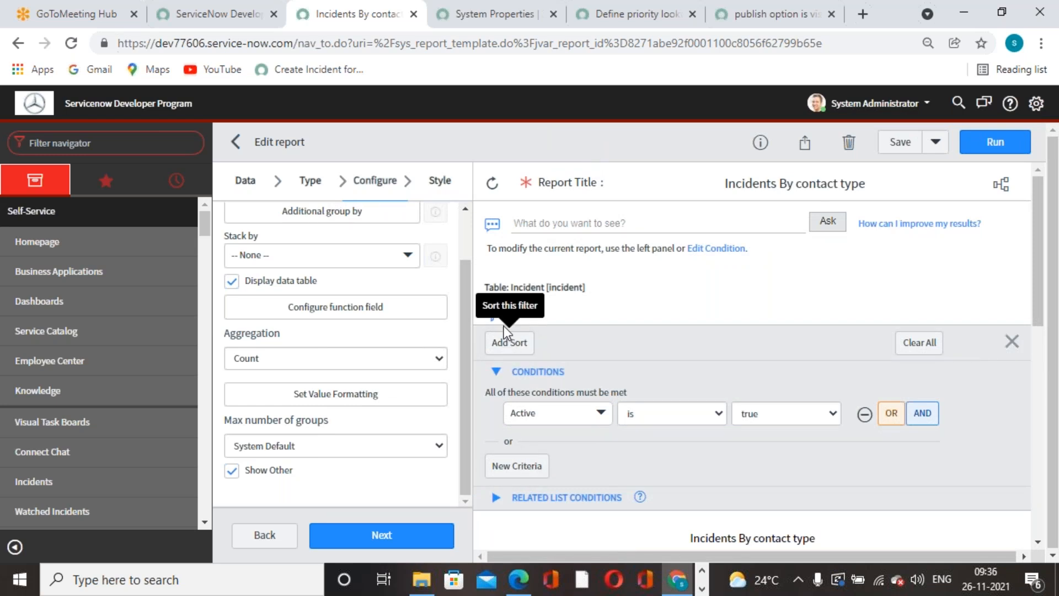
key(ctrl+plus)
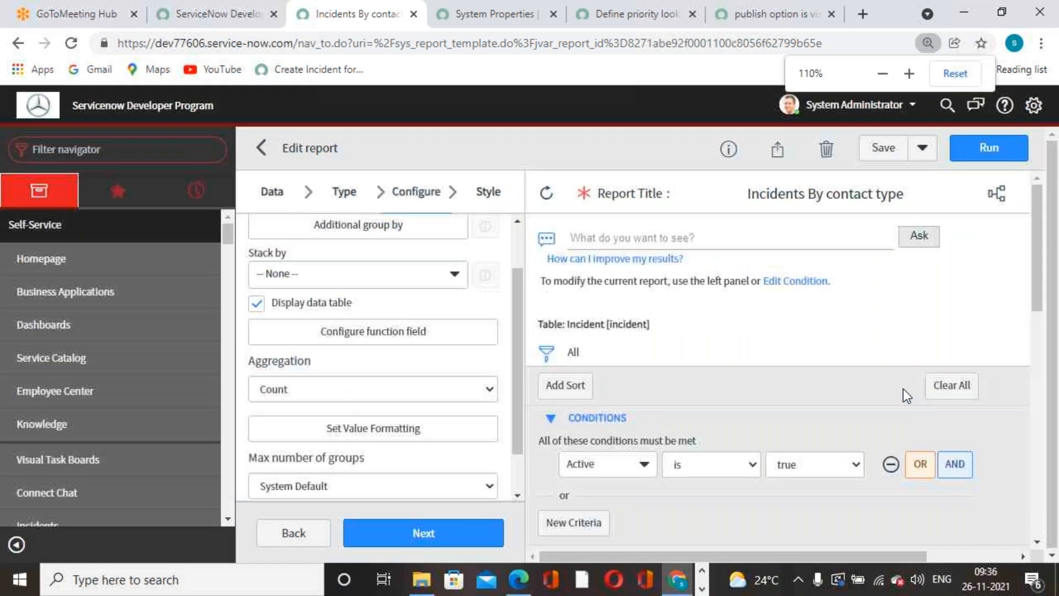
Expand the CONDITIONS section to check the Active is true row.
key(ctrl+plus)
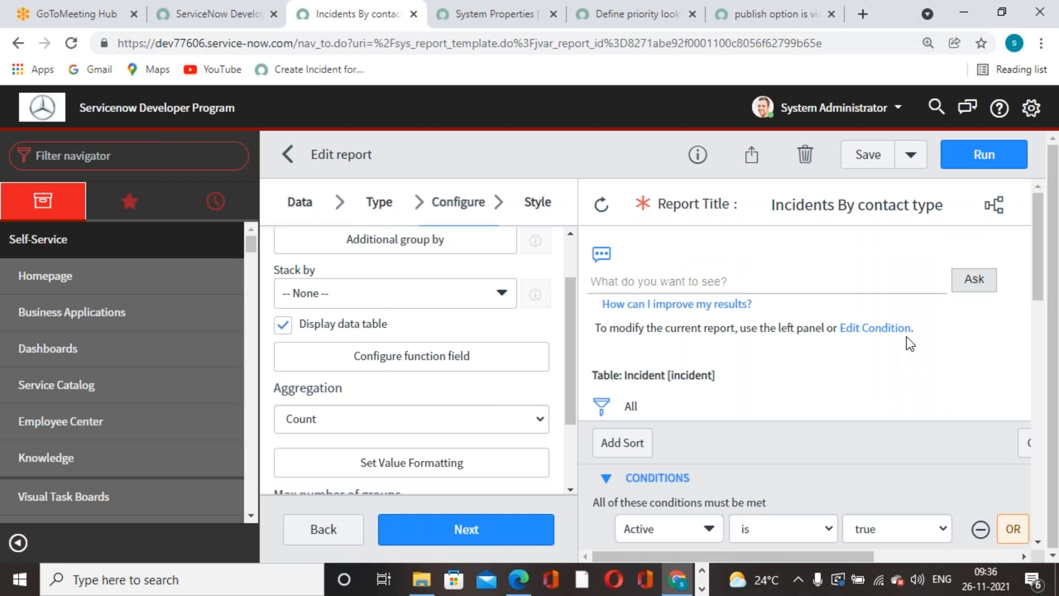
click(991, 280)
click(885, 328)
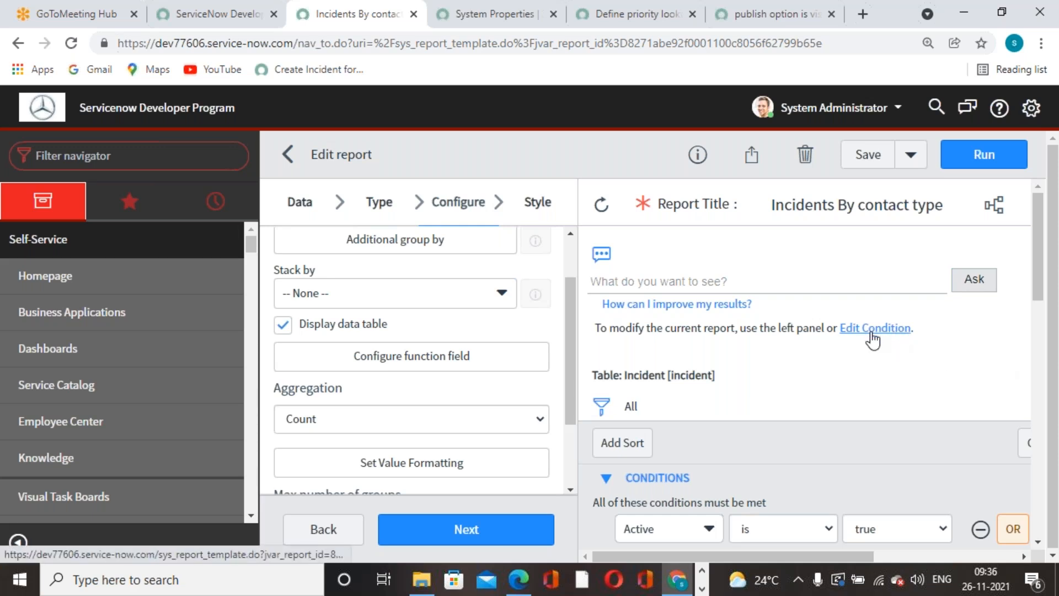
scroll(759, 353, down, 3)
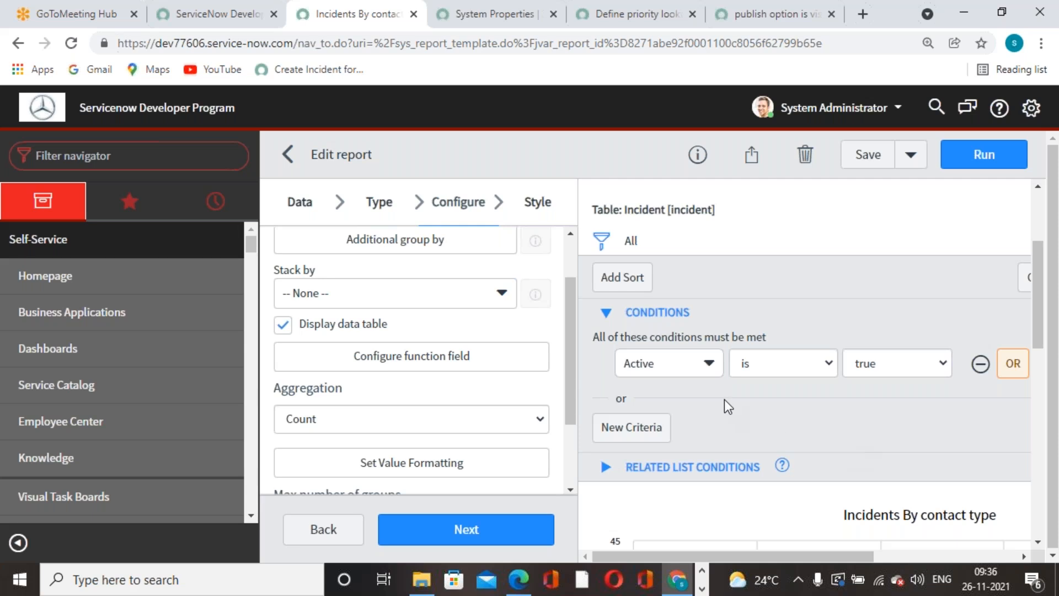
click(607, 312)
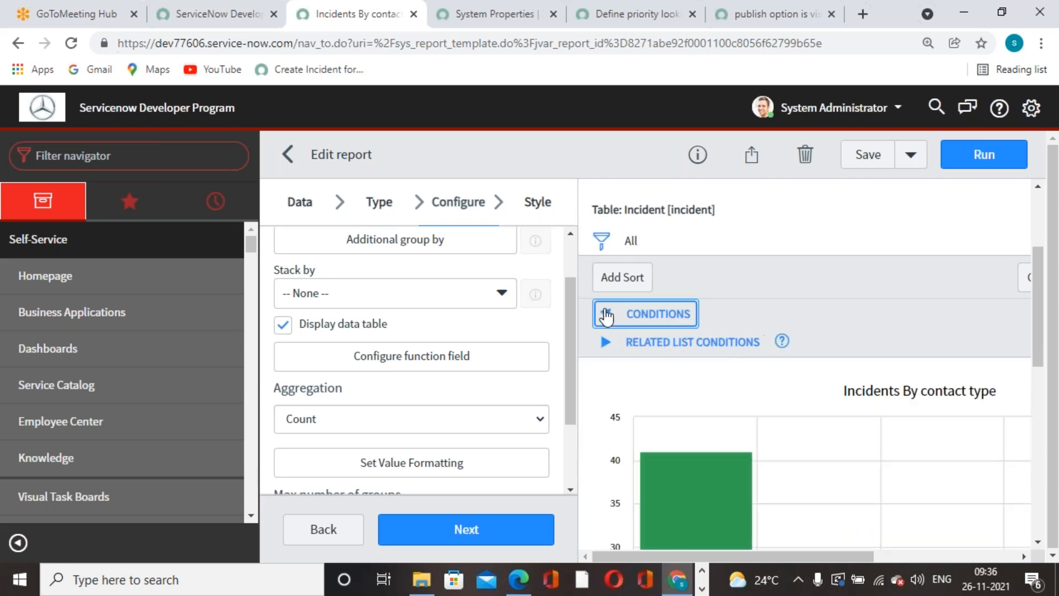
click(606, 314)
click(606, 314)
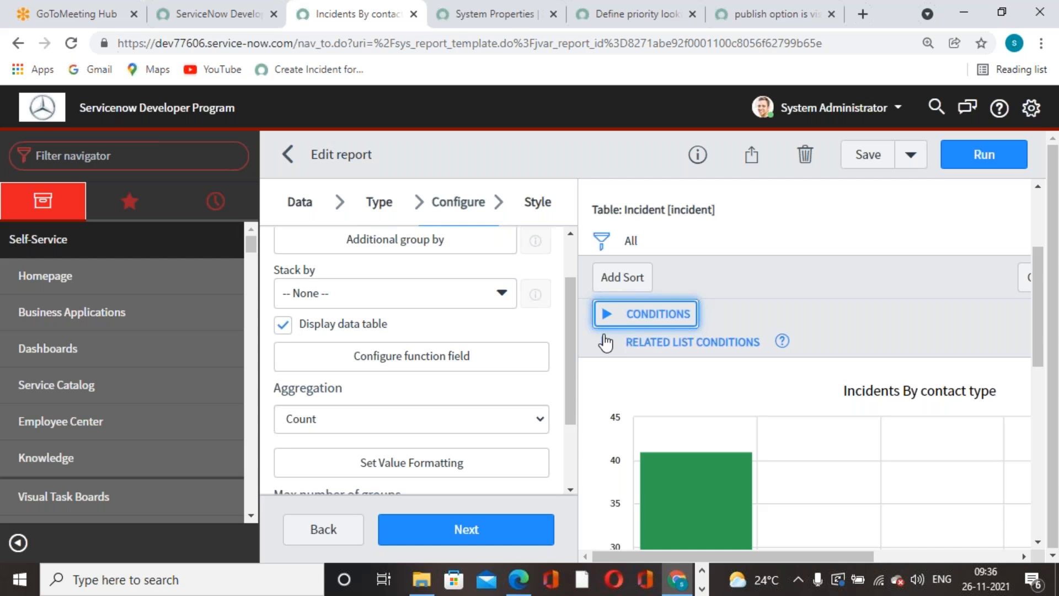
click(606, 343)
click(606, 343)
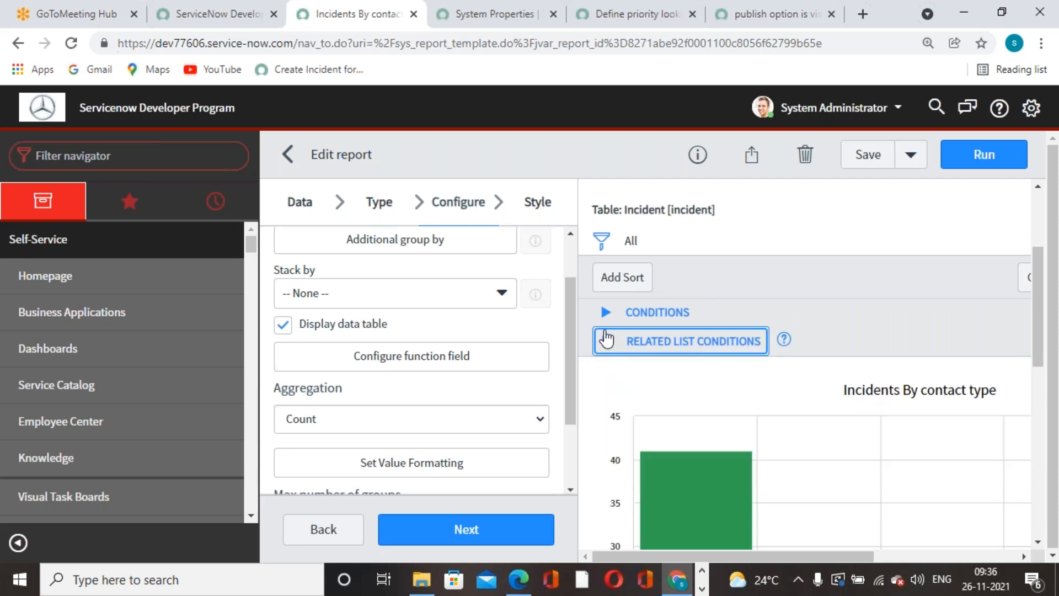
click(607, 315)
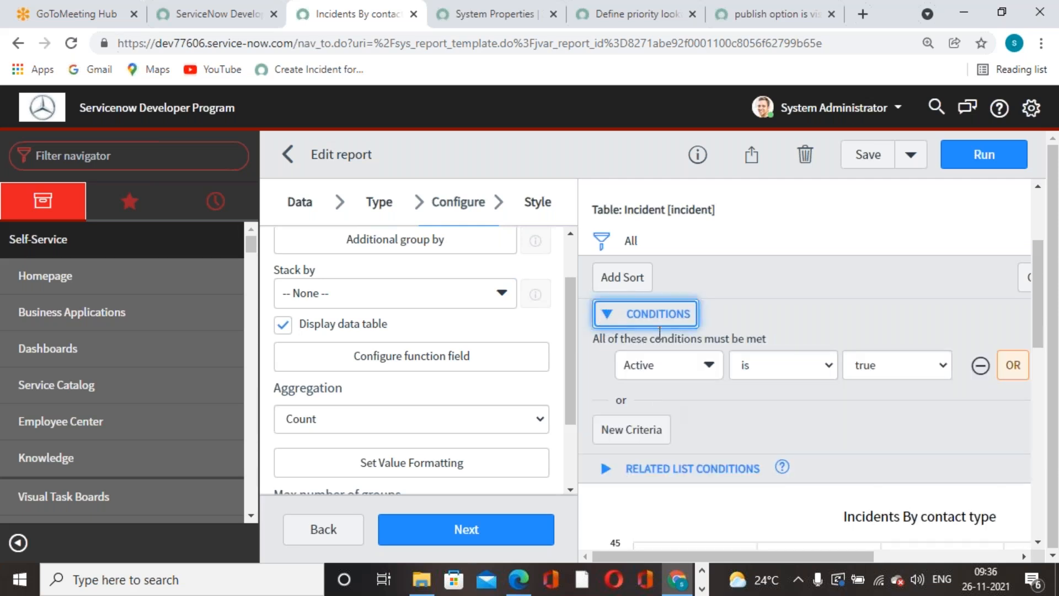
scroll(748, 308, up, 3)
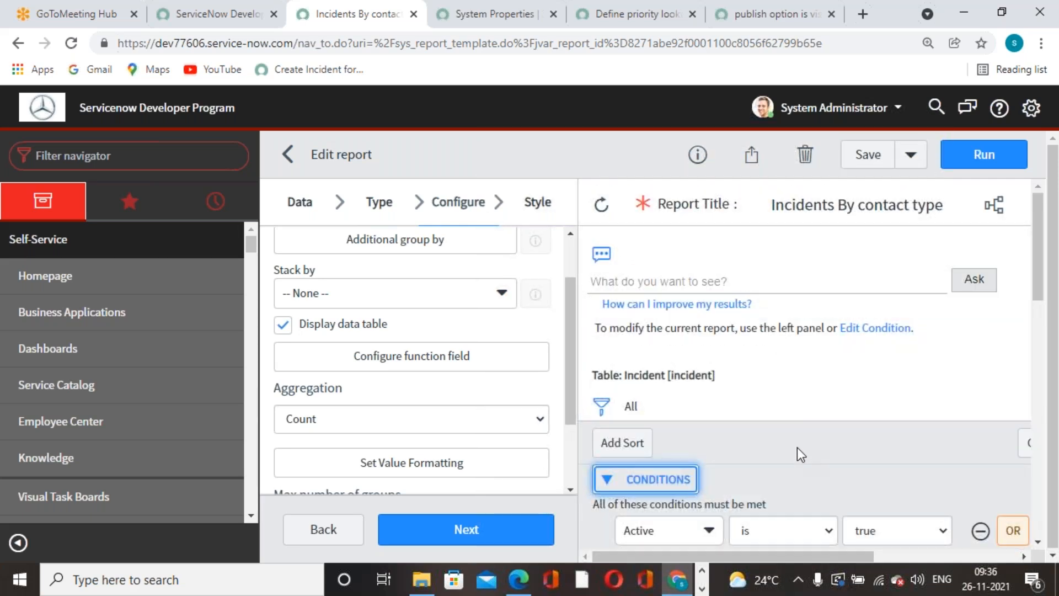
Refresh the report so its filter path reads All > Active = true.
click(704, 559)
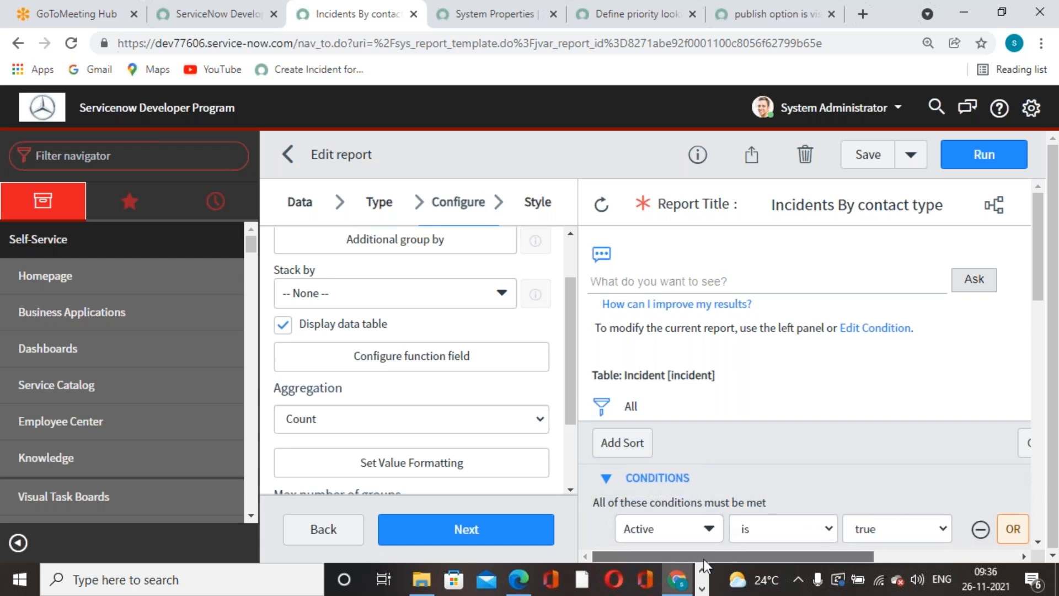
drag(704, 558, 617, 544)
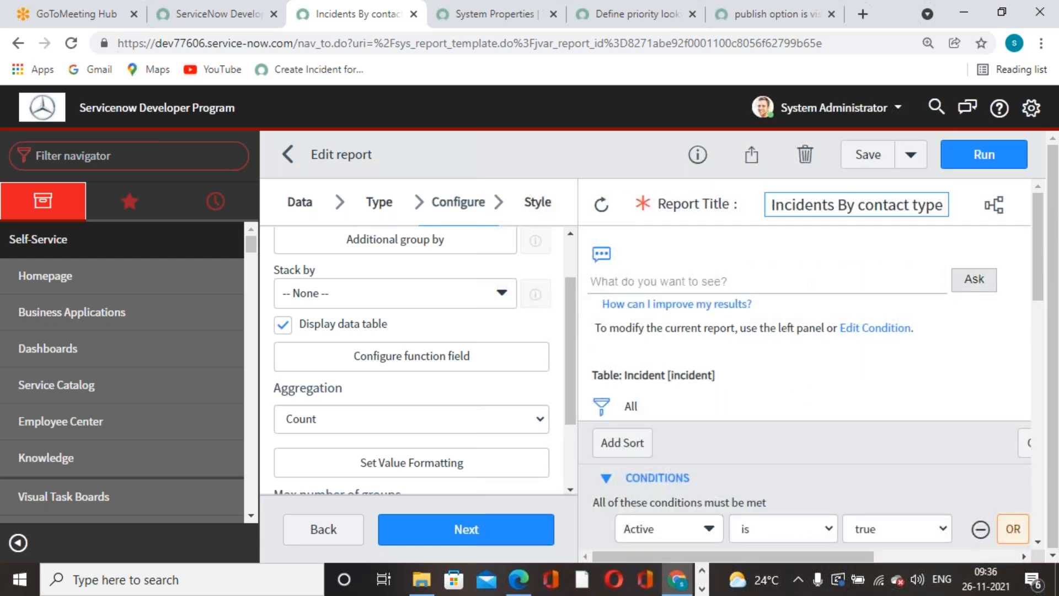
click(600, 206)
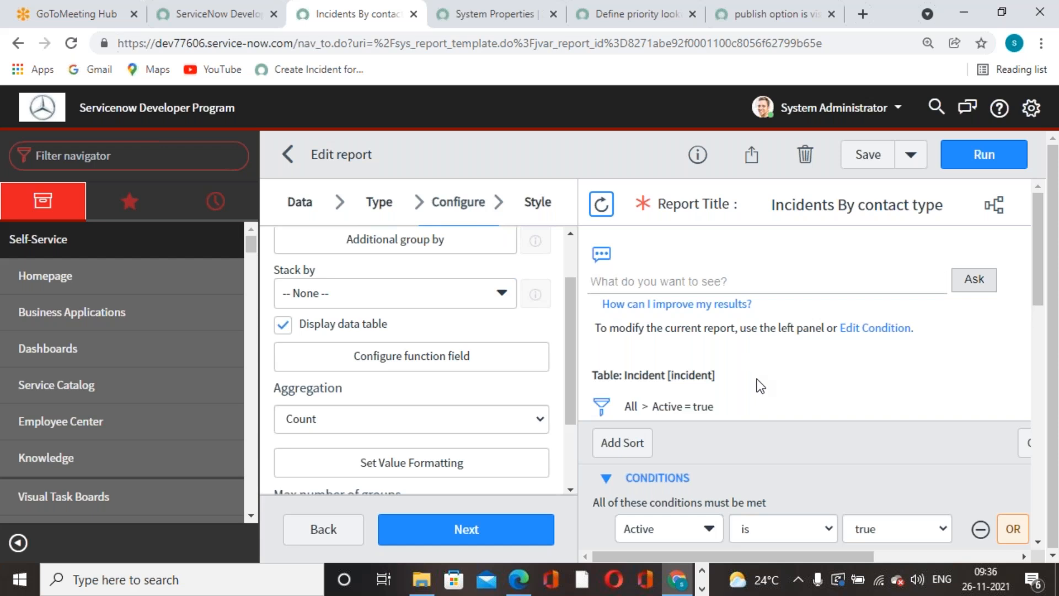
scroll(760, 386, down, 5)
scroll(822, 367, up, 3)
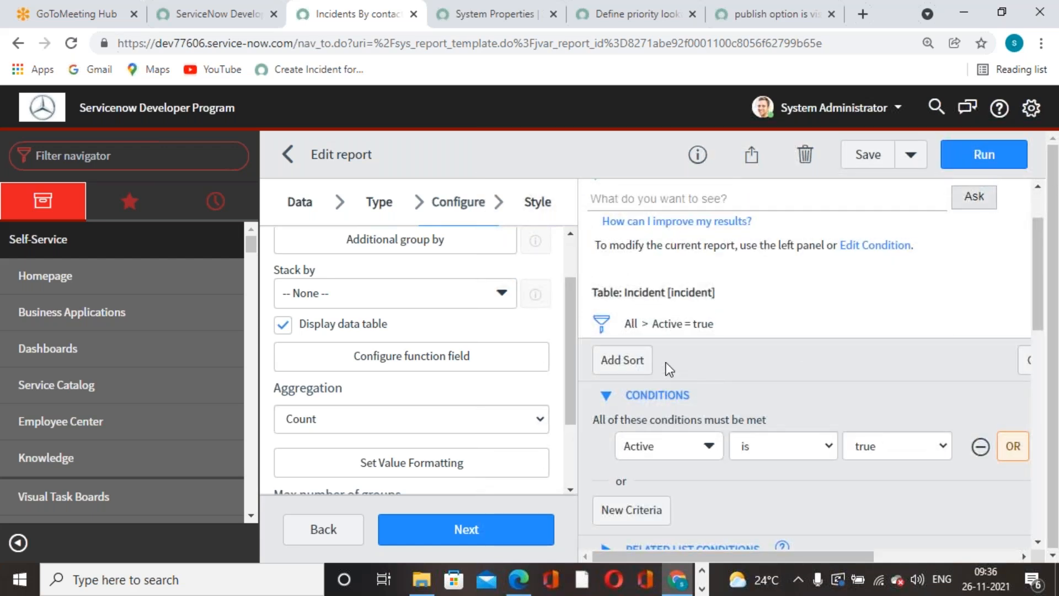
Save the report with the Active = true filter applied.
click(635, 363)
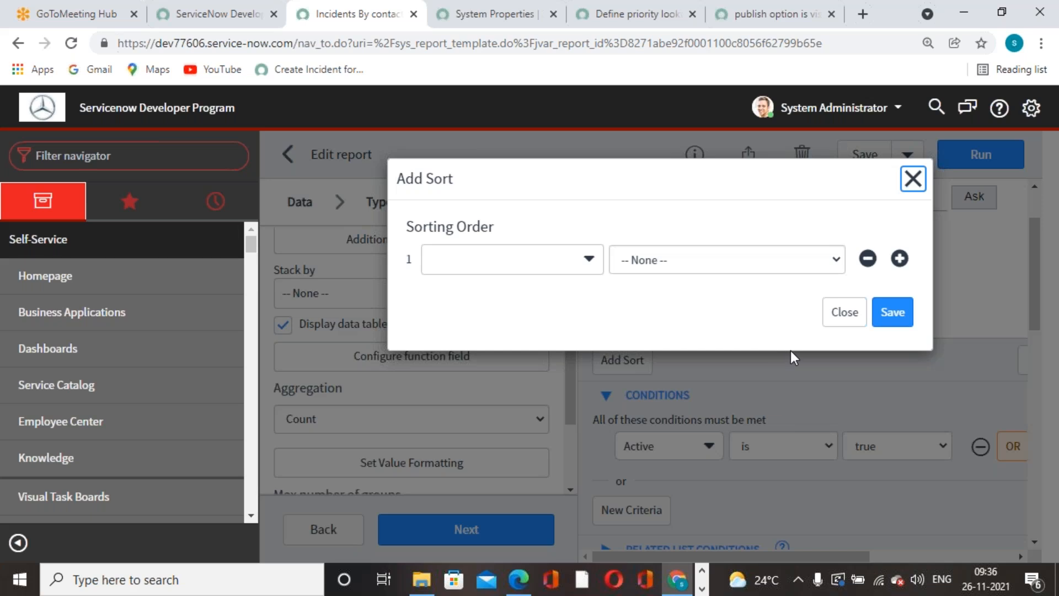
click(912, 177)
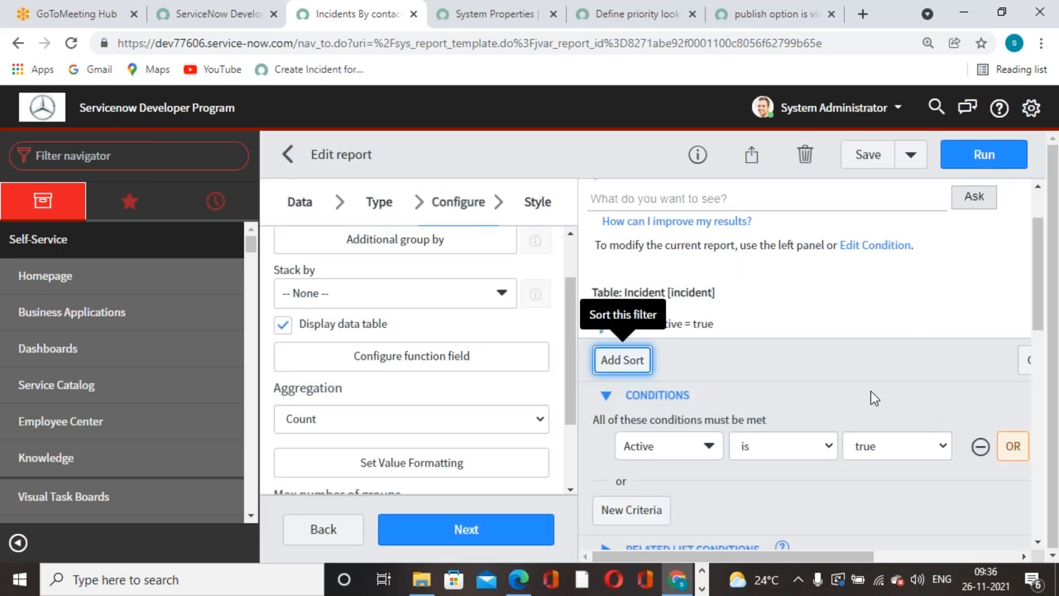
scroll(871, 395, up, 2)
click(865, 155)
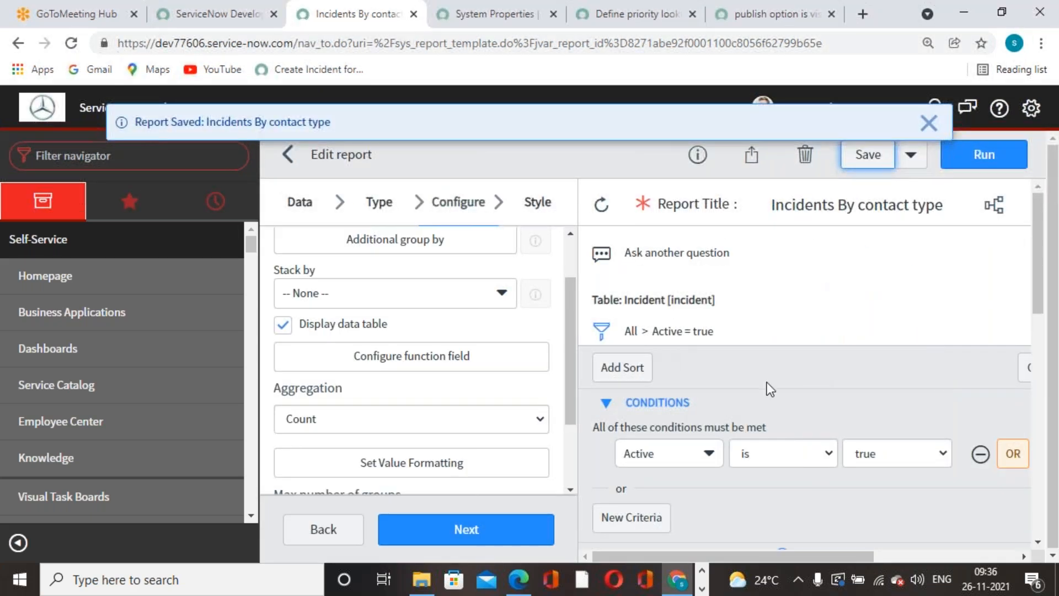
click(928, 123)
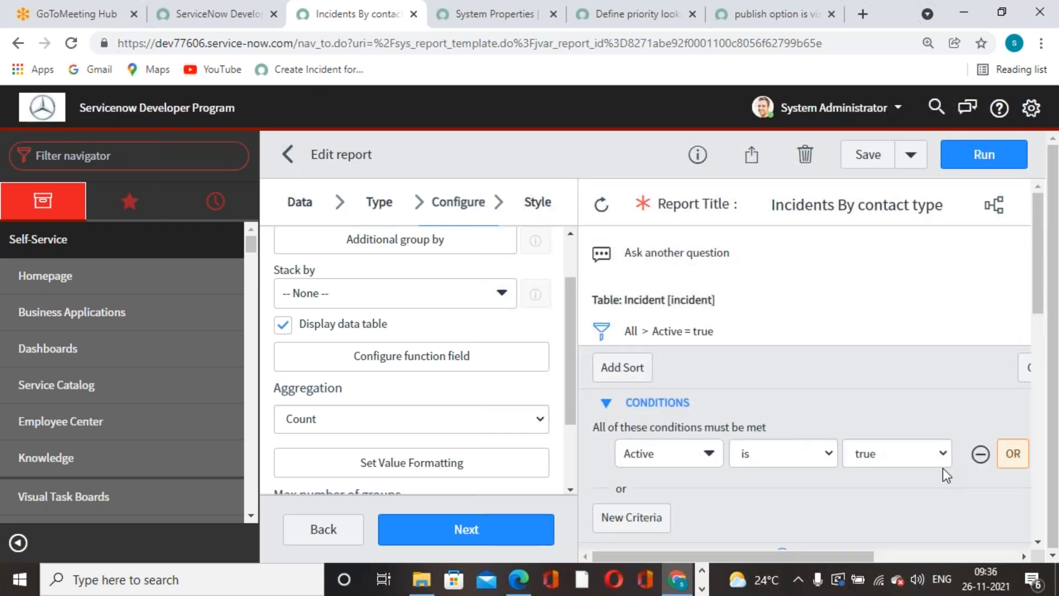
Collapse the conditions and review the chart: Phone 24 (55.81%), (empty) 17.
click(610, 402)
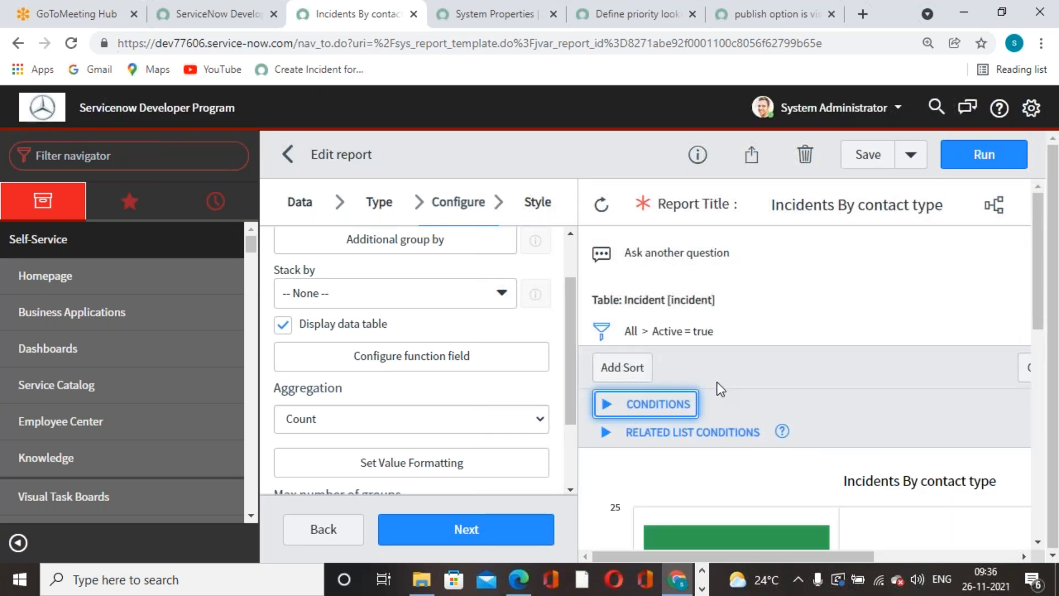
scroll(723, 386, down, 3)
scroll(722, 382, down, 3)
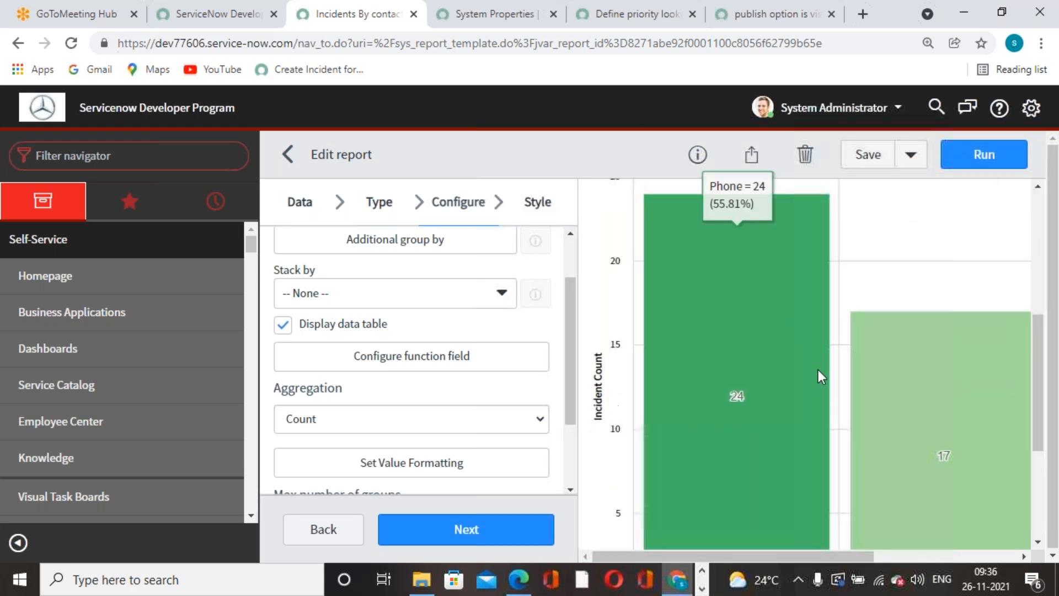
scroll(748, 467, up, 3)
scroll(736, 431, down, 6)
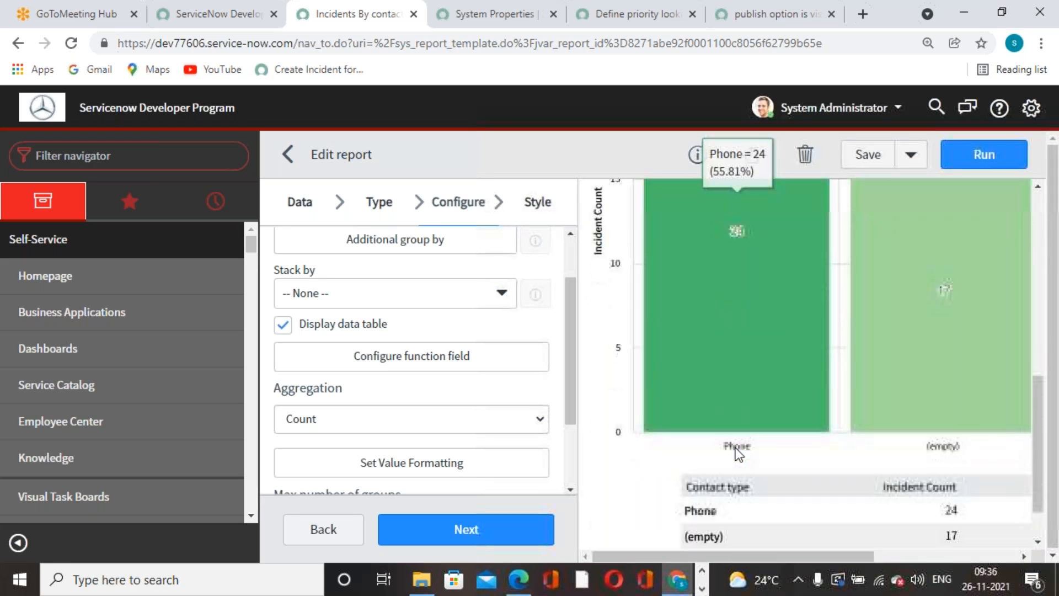
scroll(736, 452, up, 5)
scroll(735, 448, up, 5)
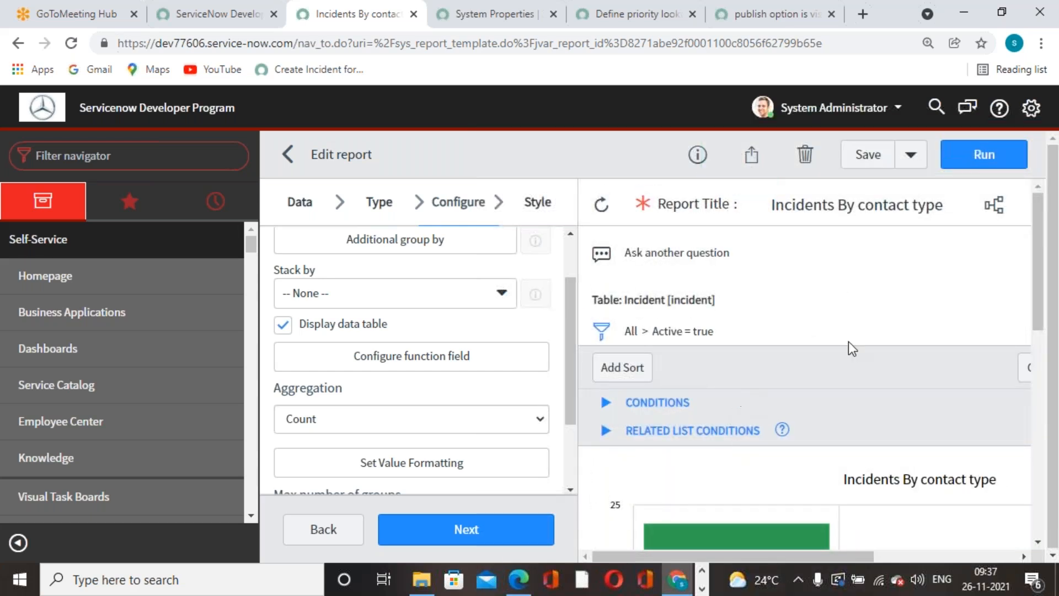
Publish the Incidents By contact type report from Sharing, then save it again.
click(758, 166)
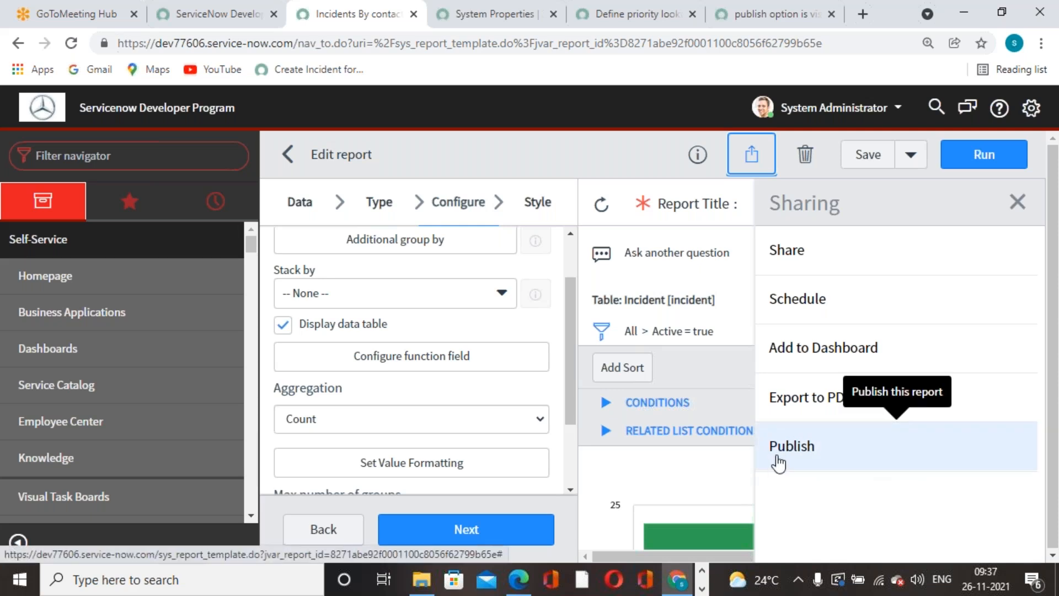
click(816, 449)
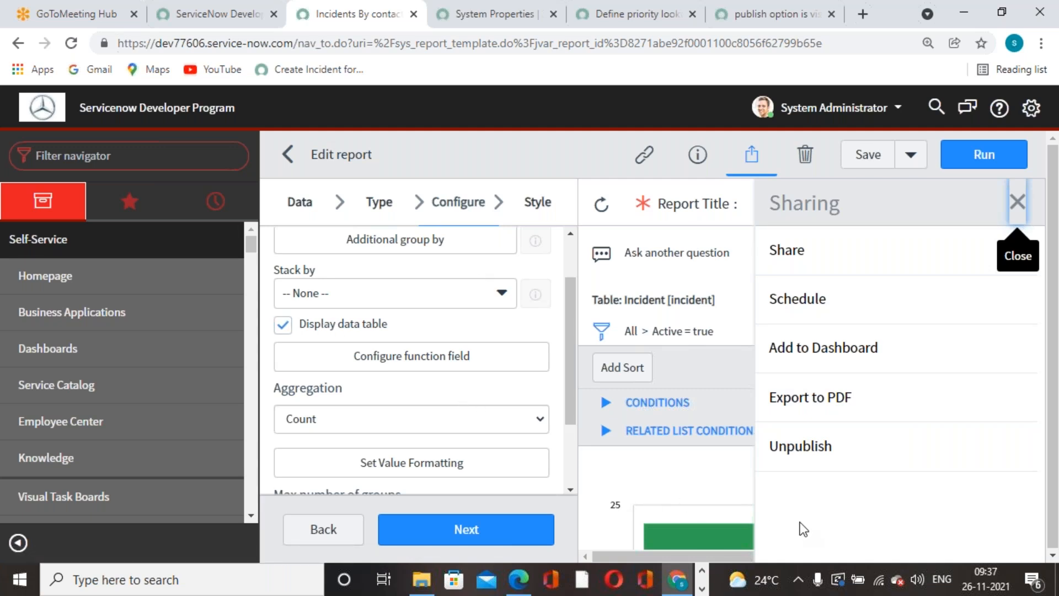
scroll(419, 325, up, 1)
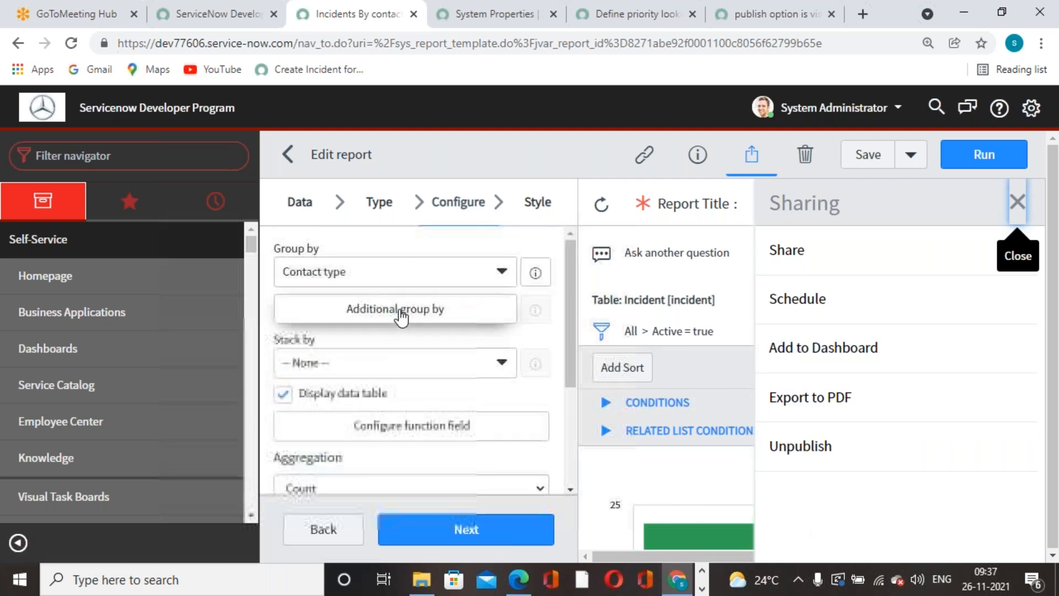
click(317, 205)
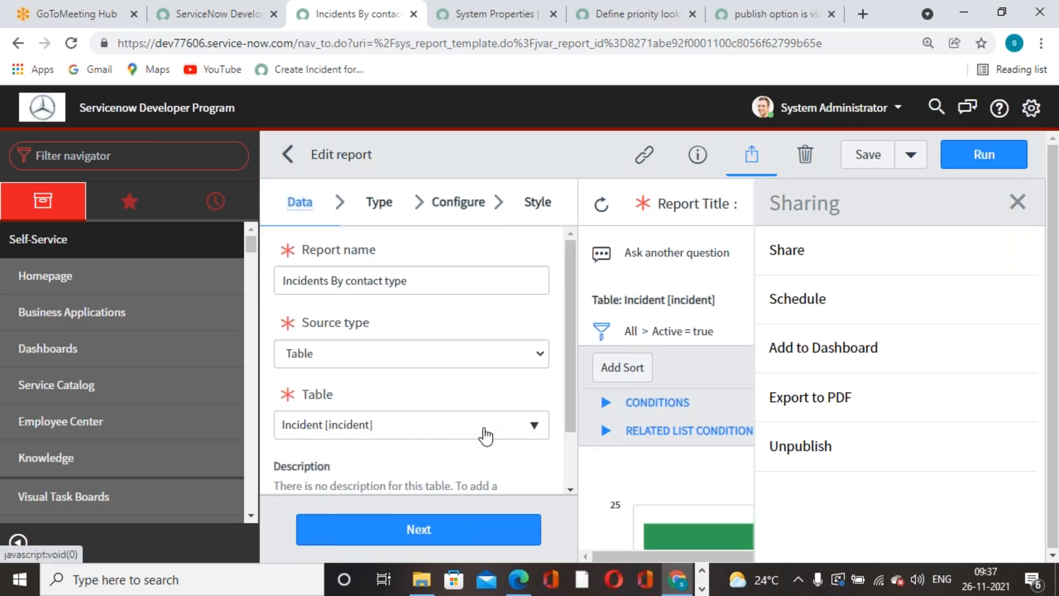
click(868, 154)
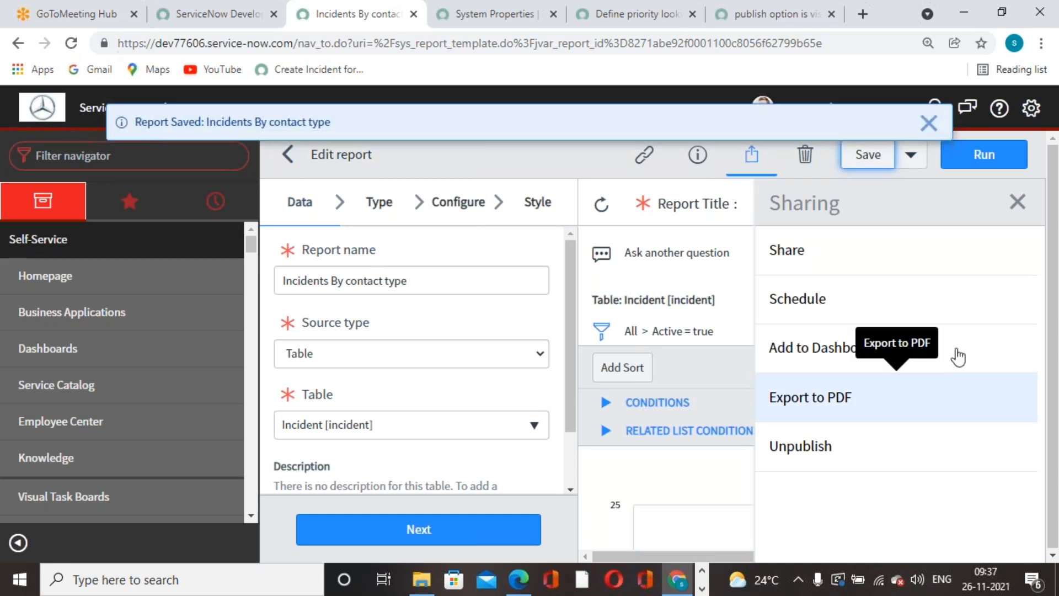
click(929, 123)
Impersonate the ITIL User via the System Administrator menu's Impersonate User option.
click(495, 25)
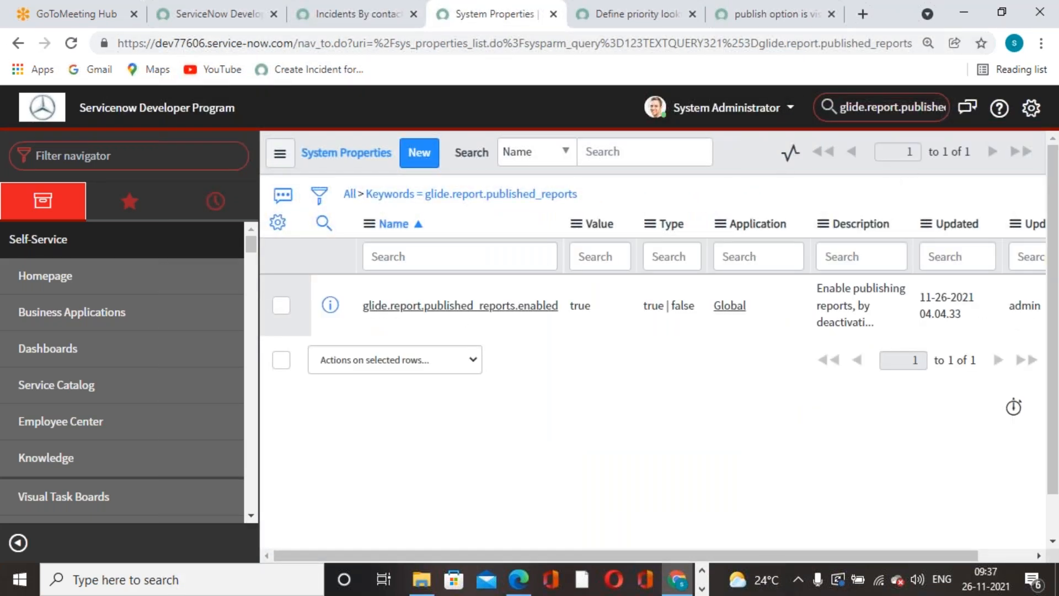
click(718, 112)
click(684, 164)
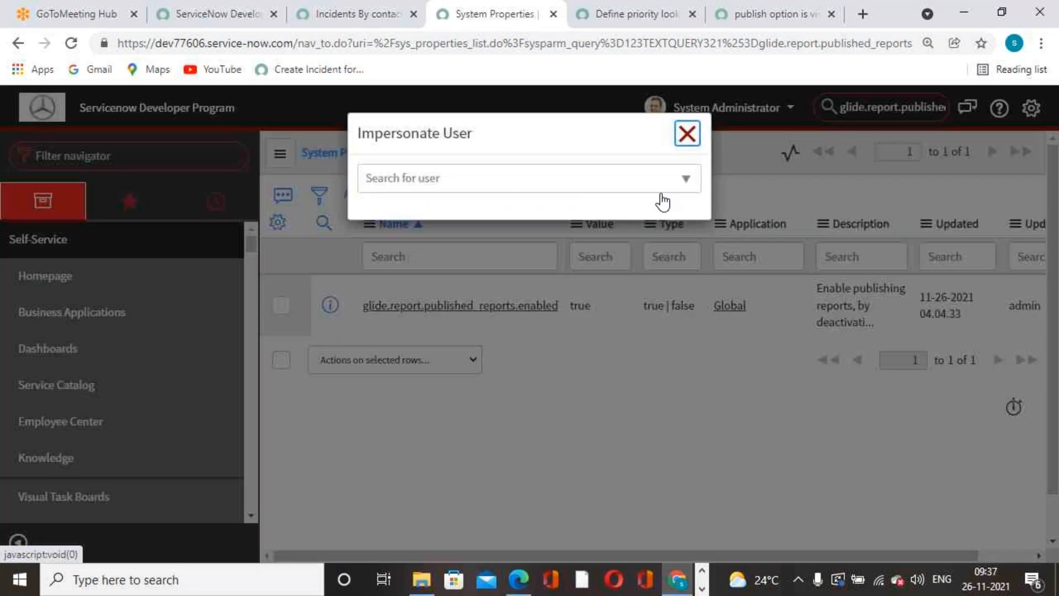
text(itil)
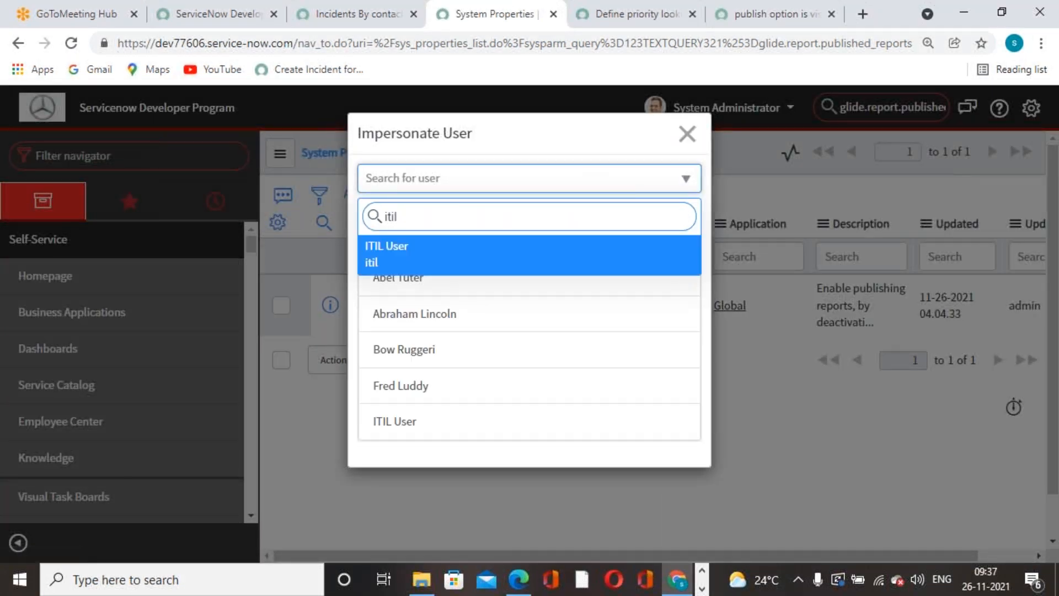
key(Return)
click(517, 312)
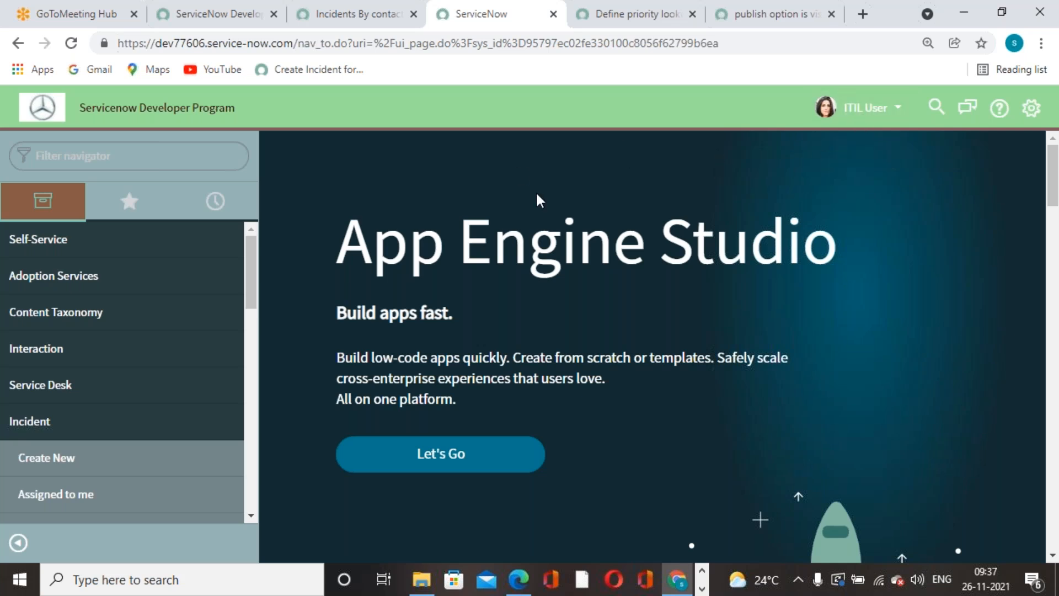
As ITIL User, open the Reports list and show All reports.
click(186, 165)
text(report)
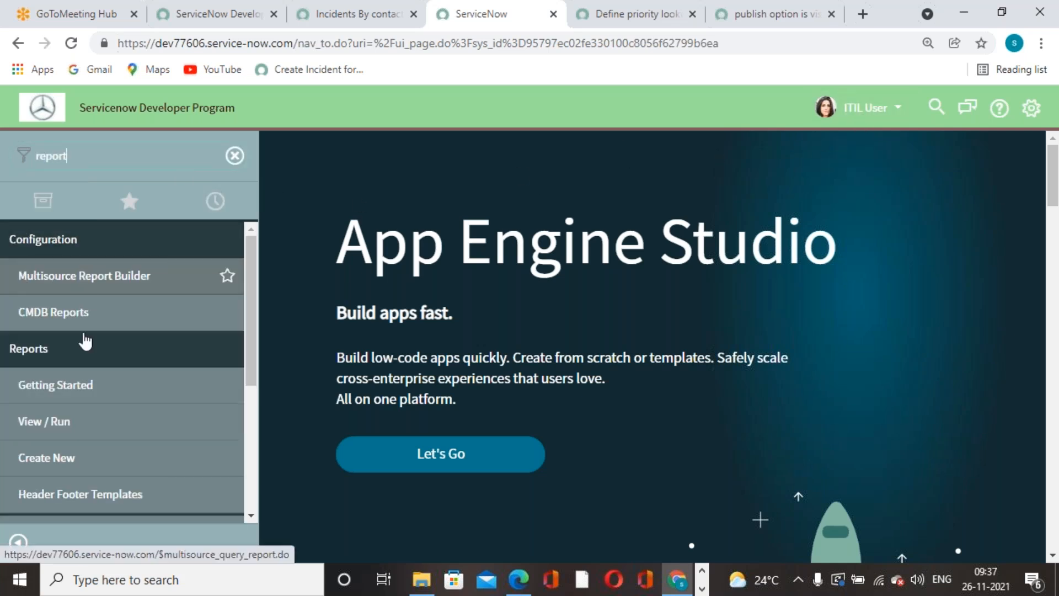
scroll(82, 353, down, 3)
click(174, 349)
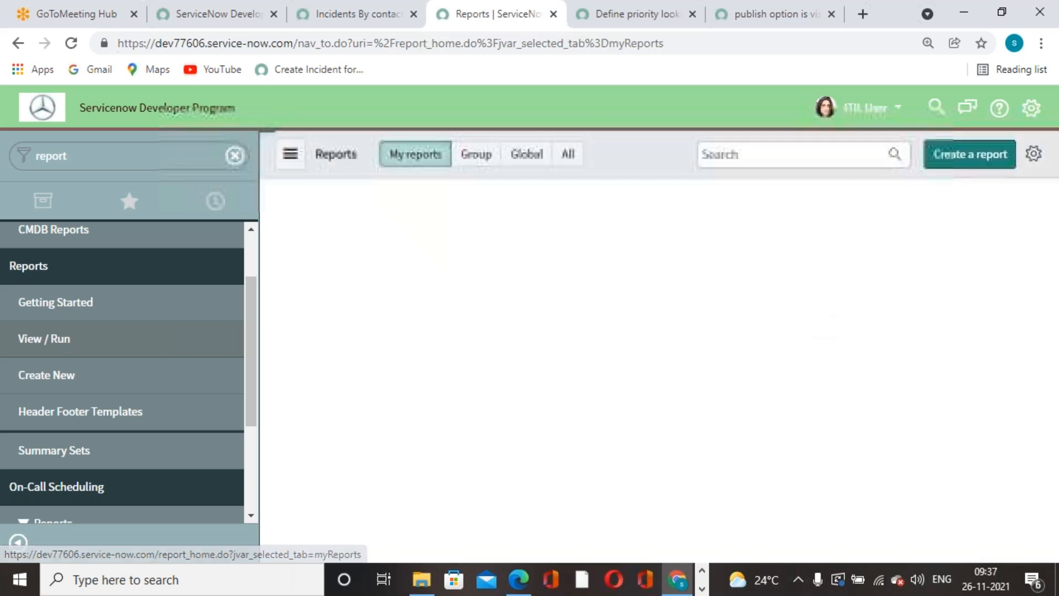
click(568, 154)
Search report titles for 'incidents' and 'con', clear the search, then go to the GoToMeeting tab.
click(725, 155)
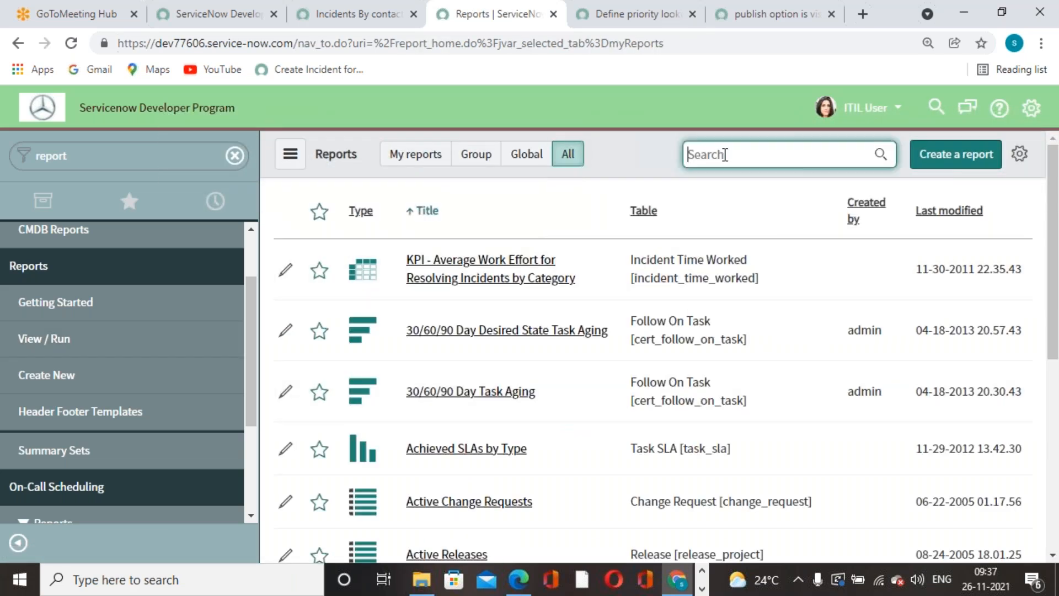
text(incident)
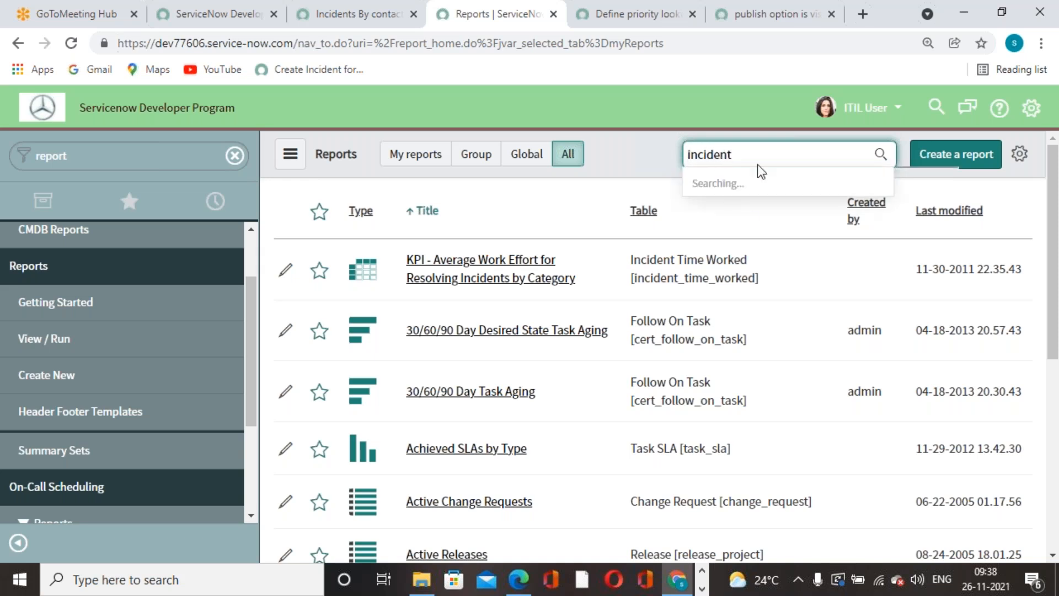
text(s)
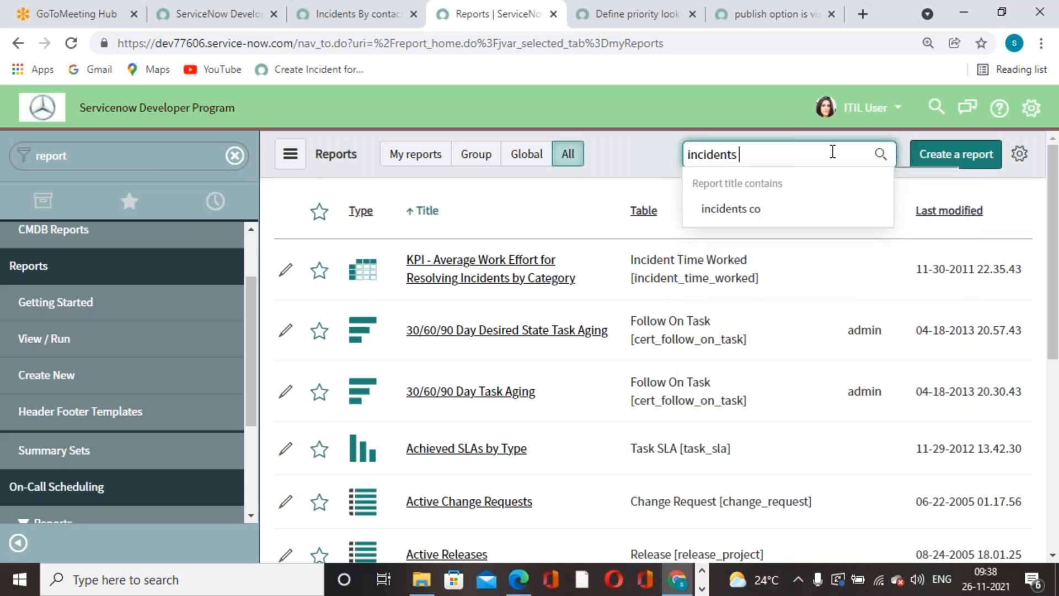
key(BackSpace)
key(BackSpace)
key(BackSpace)
key(BackSpace)
key(BackSpace)
key(BackSpace)
key(BackSpace)
key(BackSpace)
text(contact)
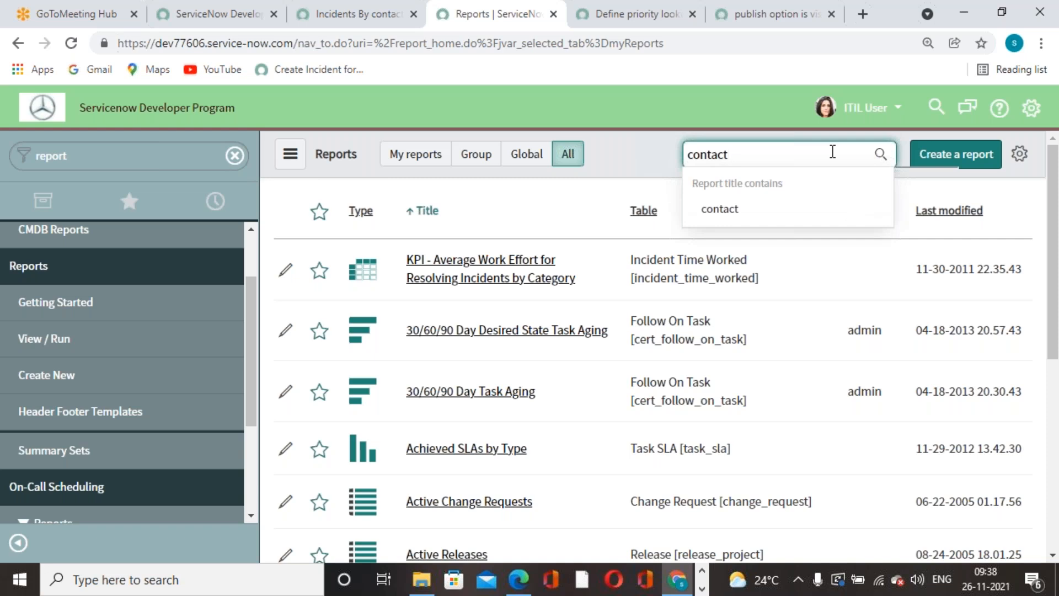
key(BackSpace)
key(BackSpace)
key(BackSpace)
key(BackSpace)
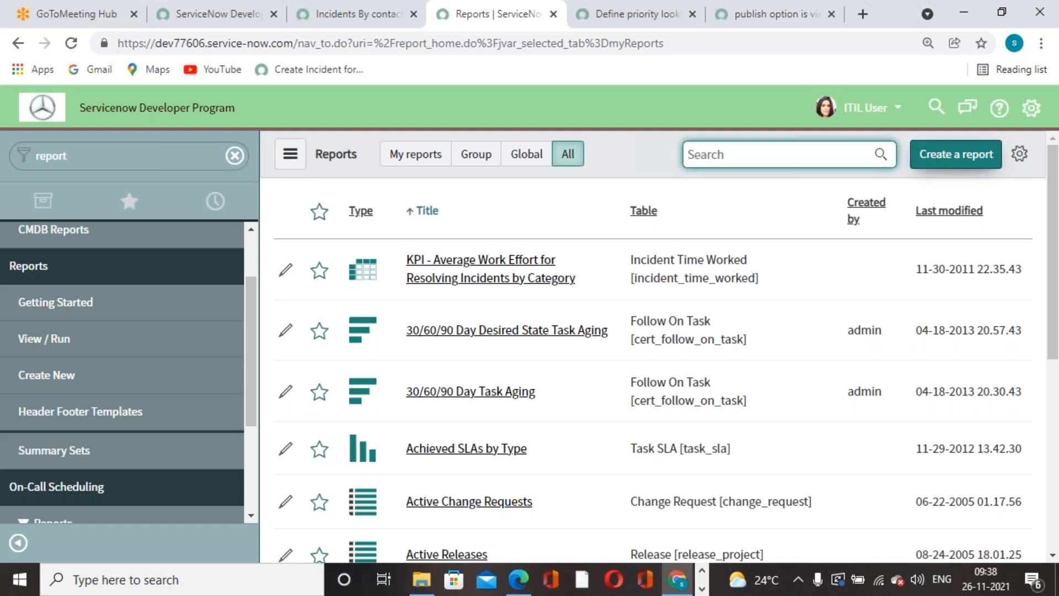
click(99, 14)
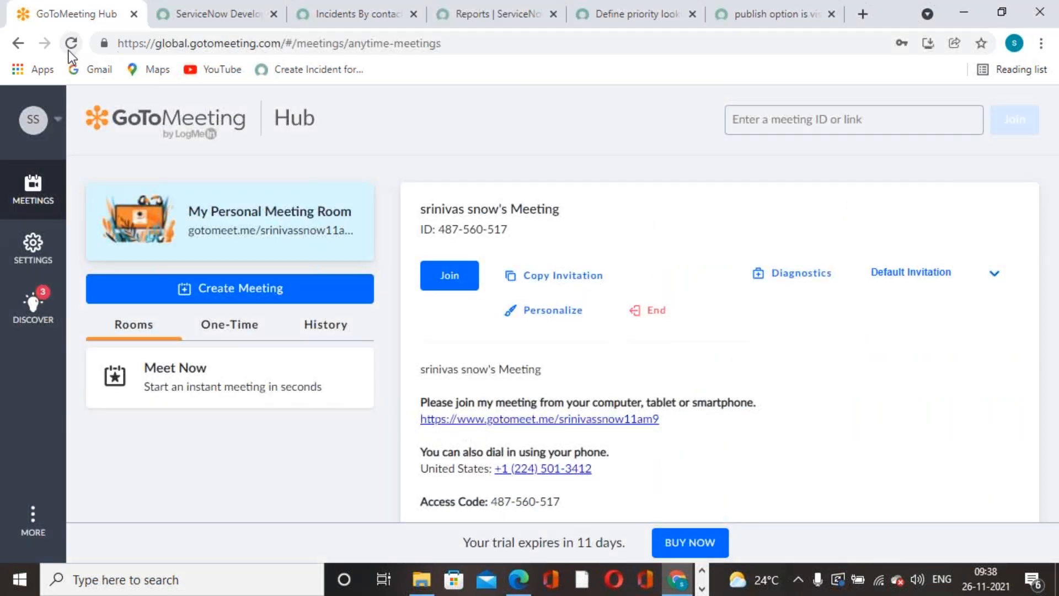
Reload the Reports list, search All reports for 'incident', then return to the report editor tab.
click(378, 25)
click(461, 25)
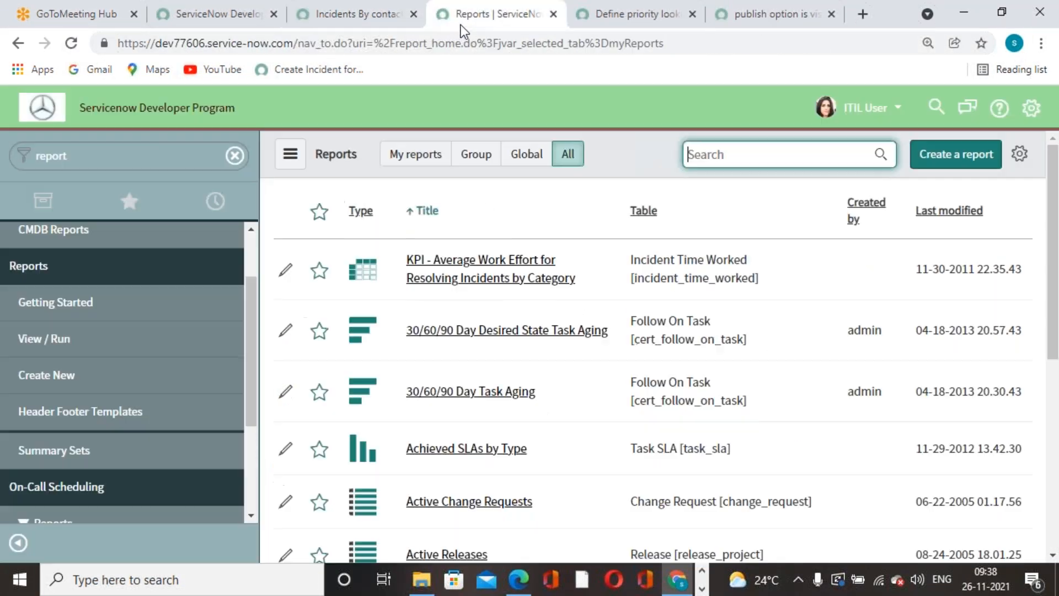
click(67, 48)
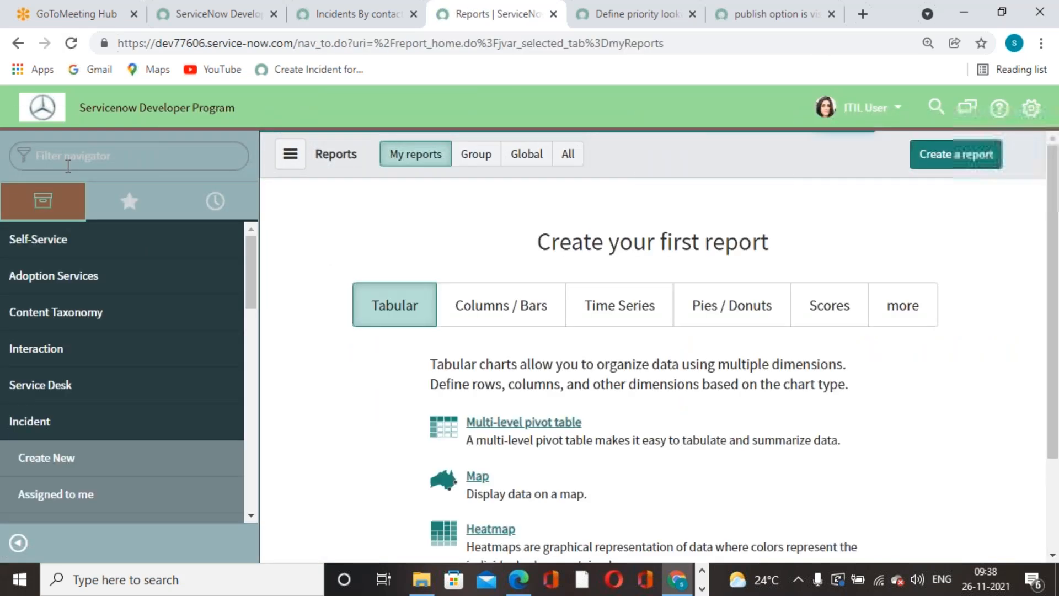
click(568, 153)
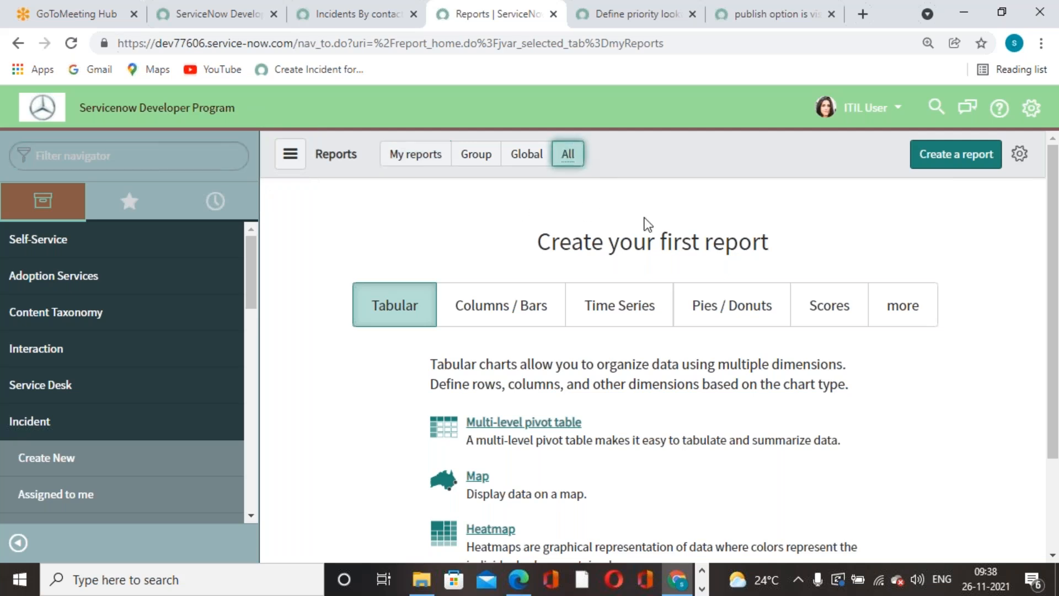
click(784, 160)
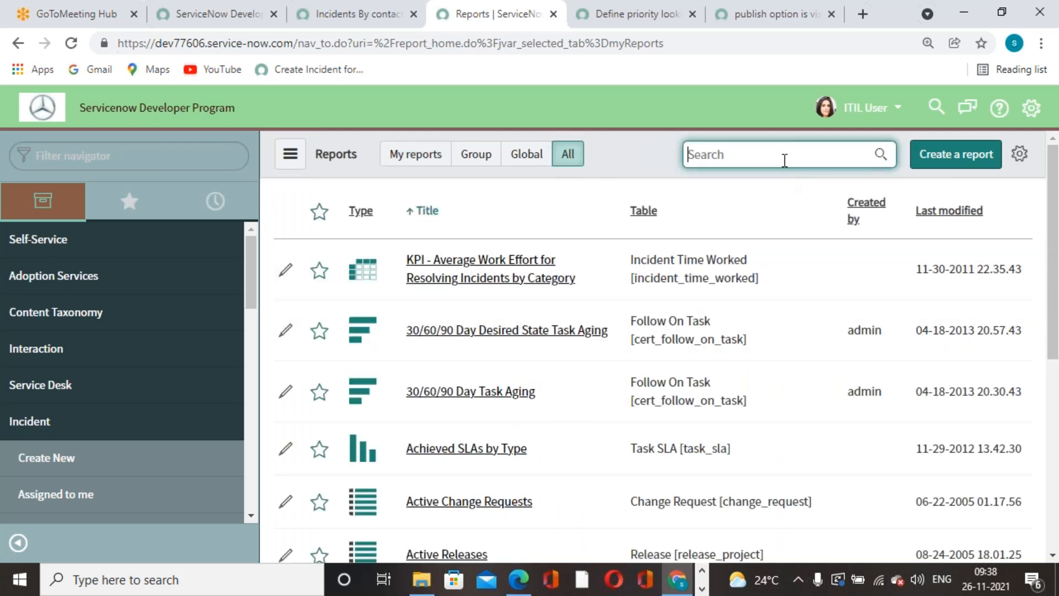
text(incident)
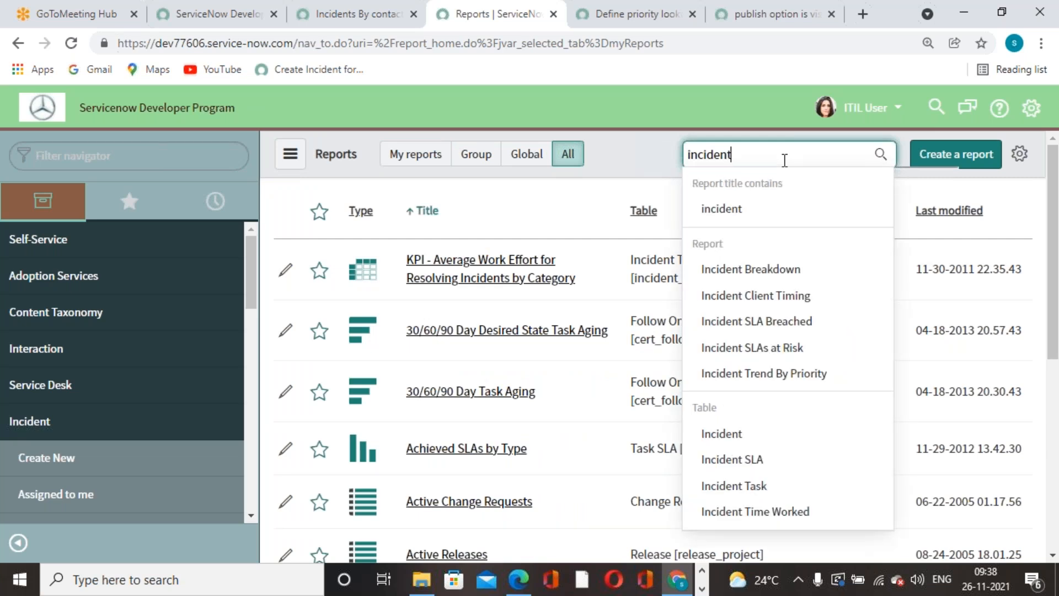
scroll(802, 331, down, 3)
scroll(802, 331, up, 3)
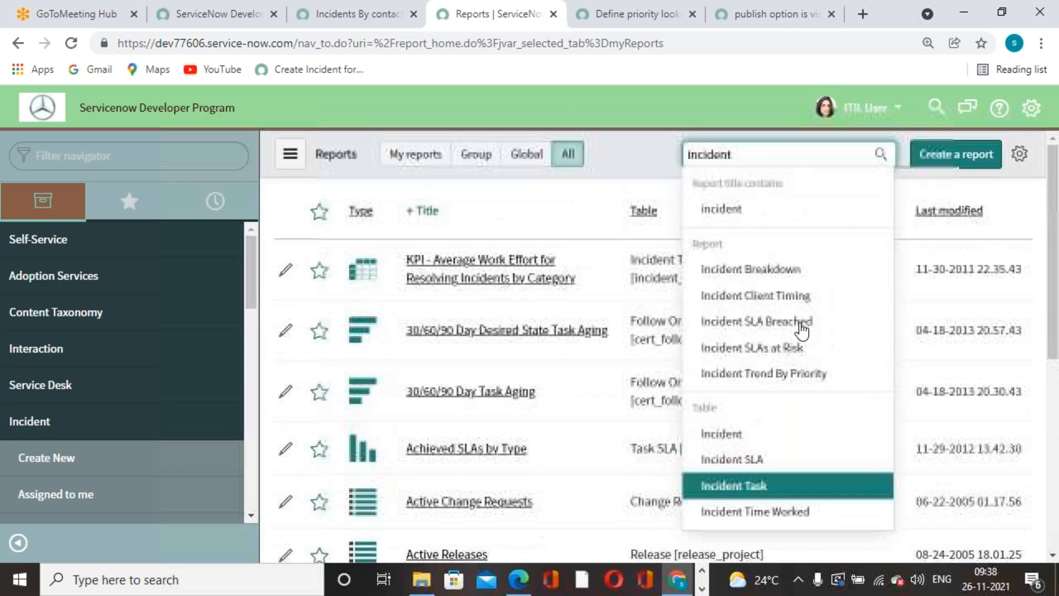
click(339, 18)
drag(431, 284, 158, 283)
key(ctrl+c)
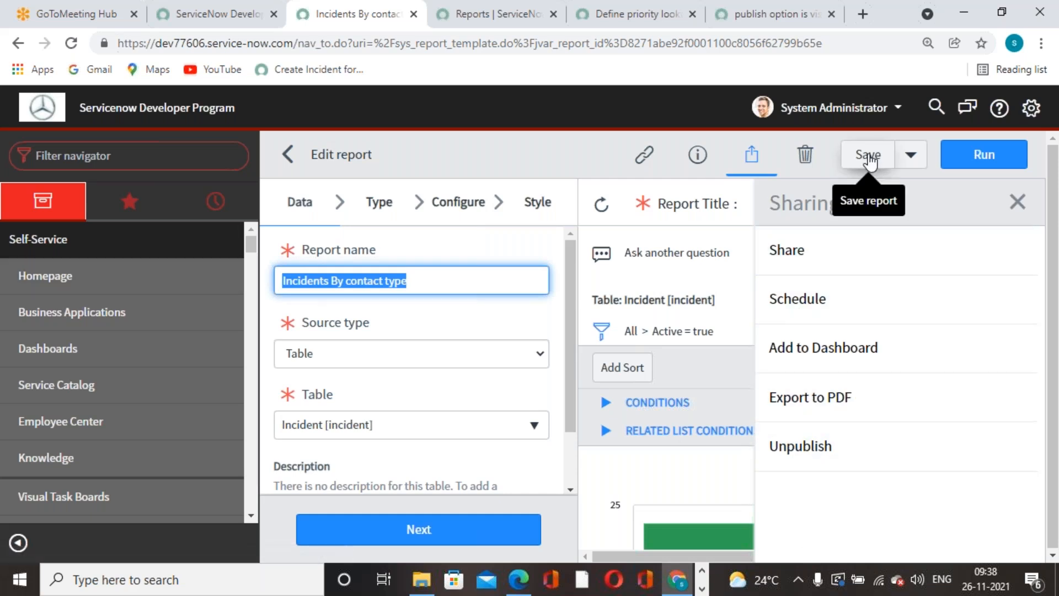
Share the Incidents By contact type report with Everyone, leaving public as the required role.
click(800, 267)
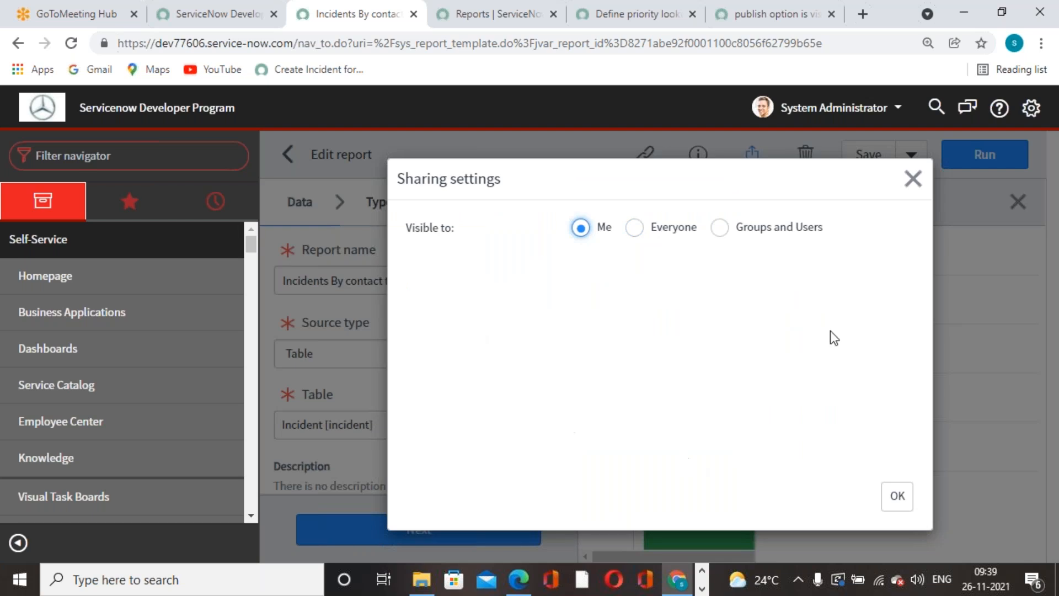
click(634, 233)
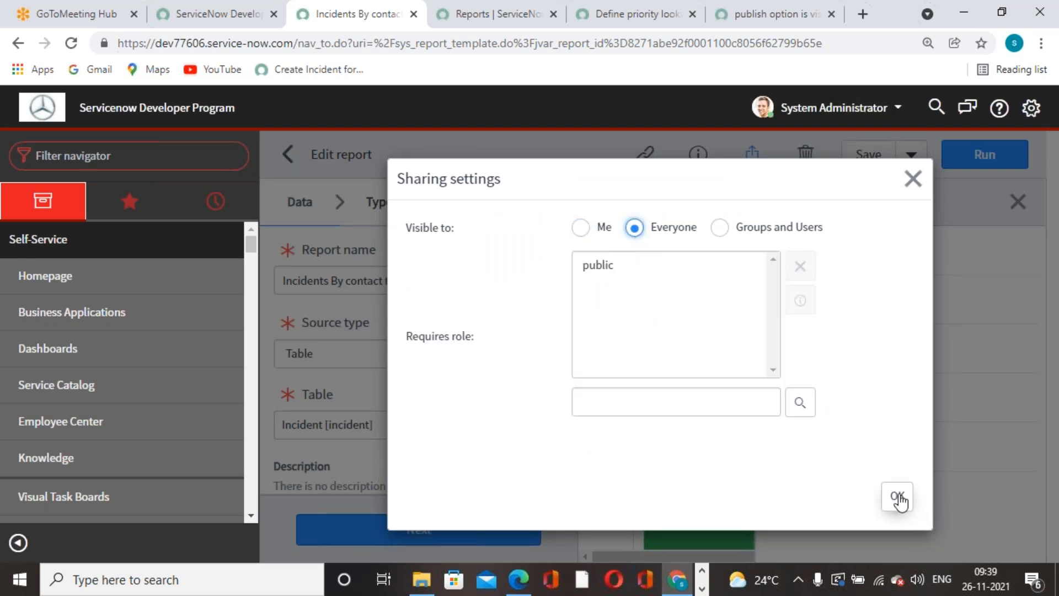
click(605, 273)
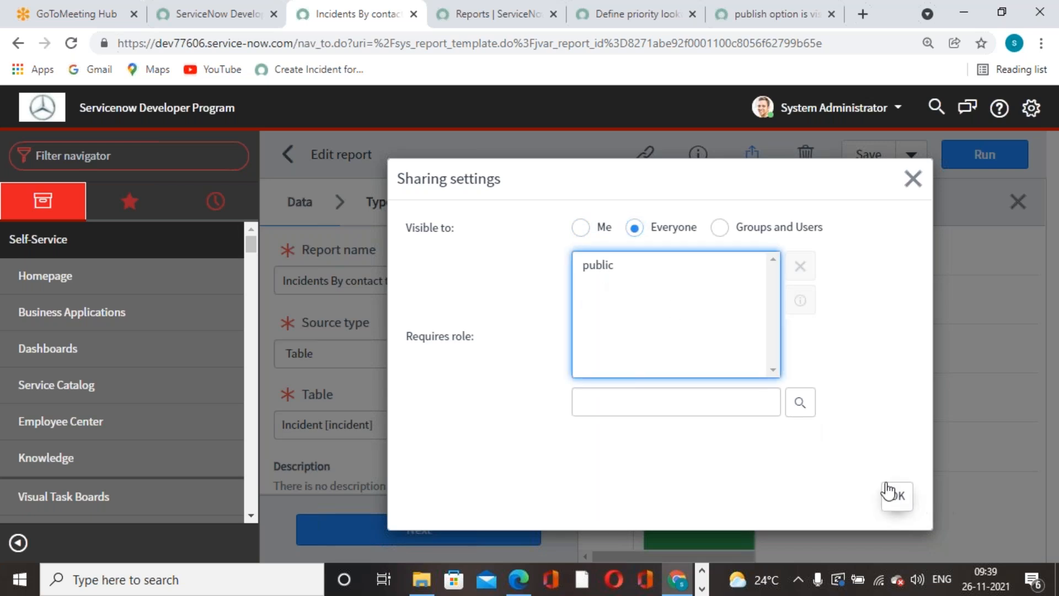
click(806, 403)
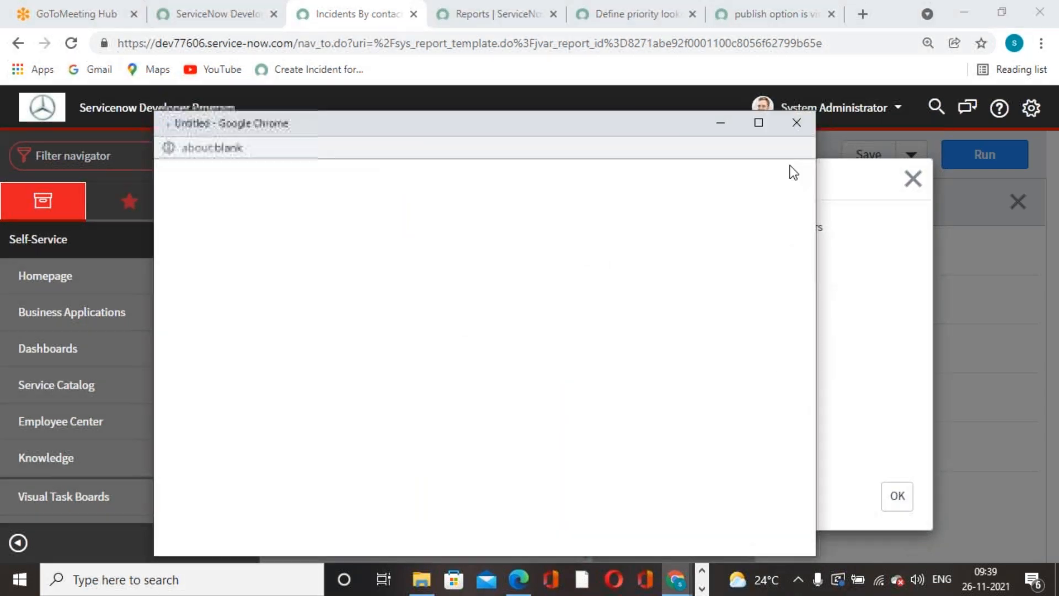
click(797, 122)
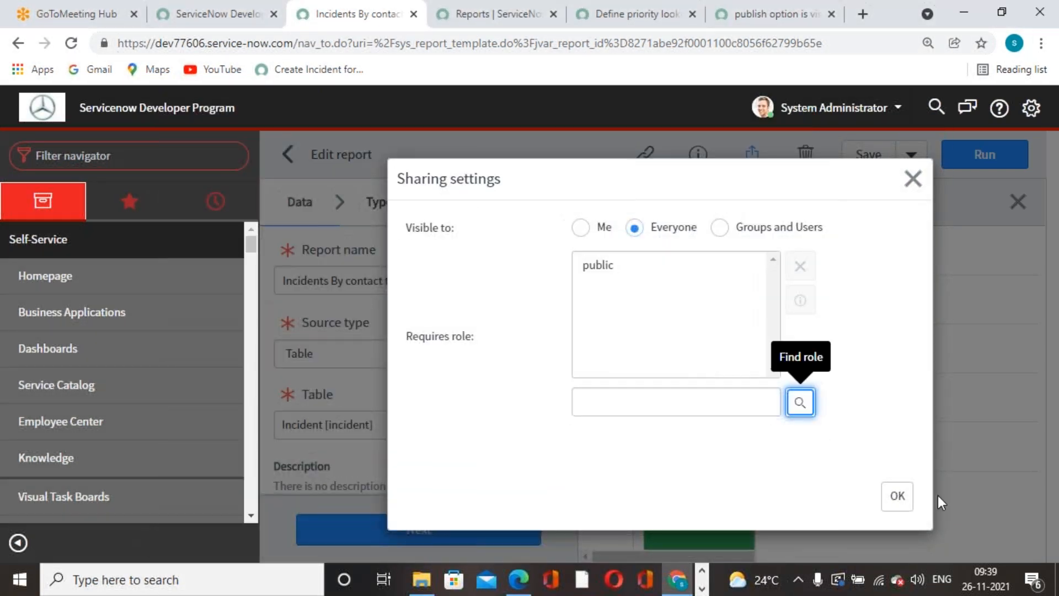
click(900, 498)
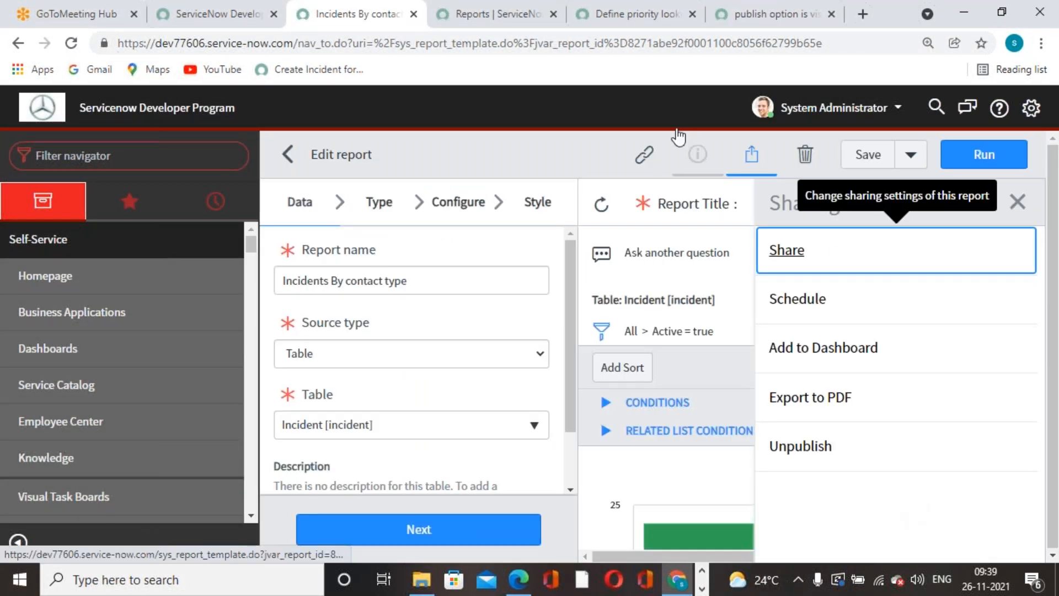
Reload the ITIL user's Reports list and show All reports.
click(494, 25)
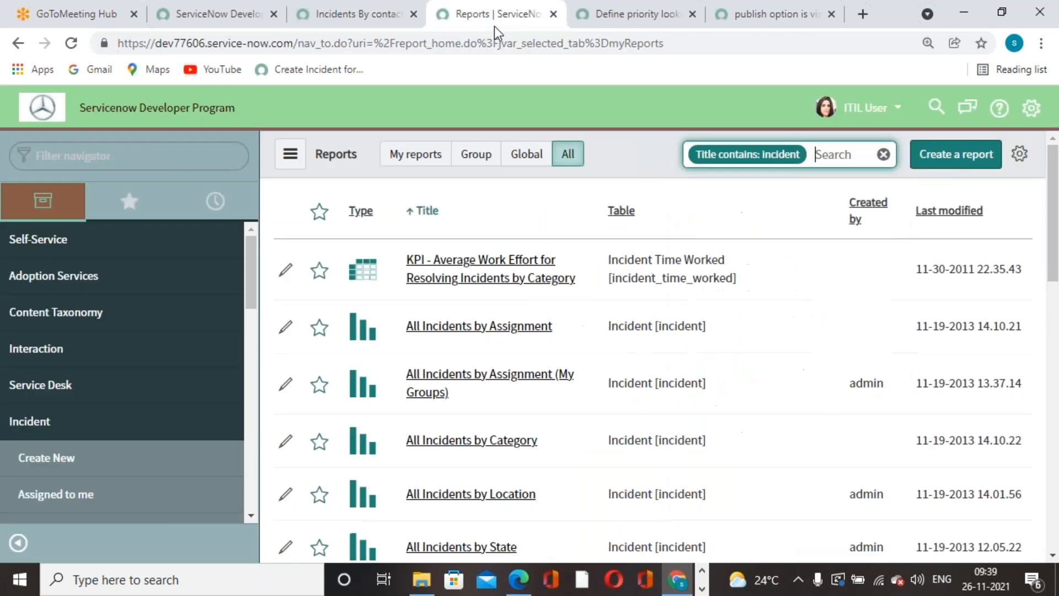
click(71, 43)
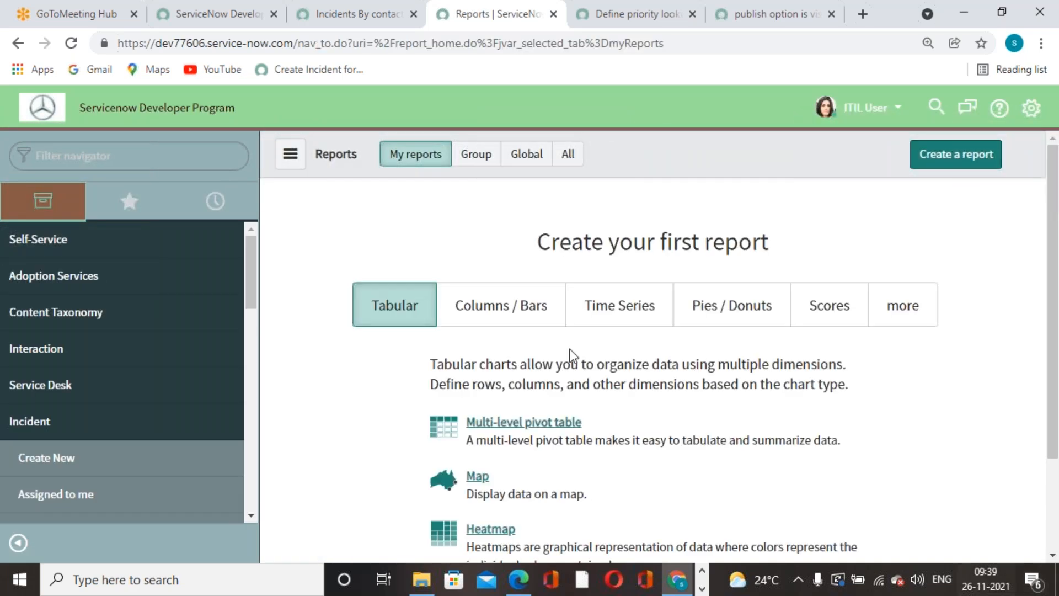
click(567, 153)
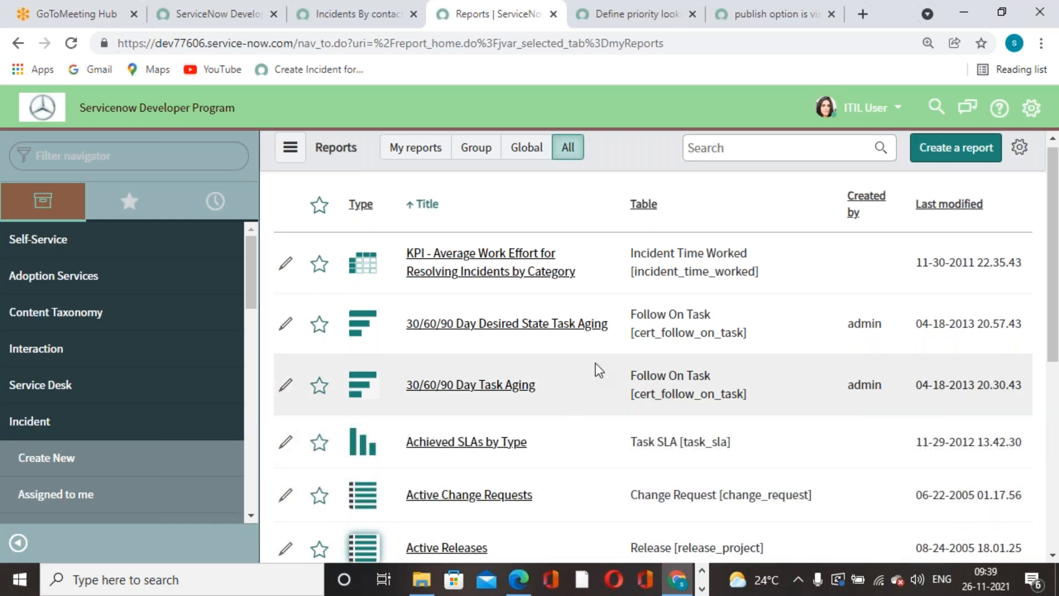
Search report titles for 'incident', replacing the pasted report name.
click(765, 150)
key(ctrl+v)
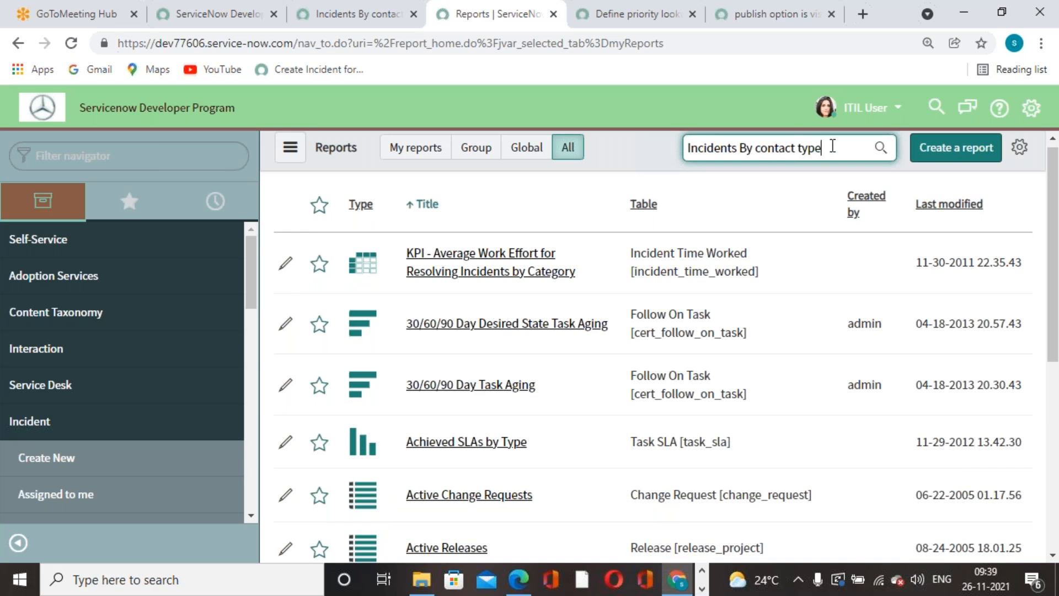
drag(879, 148, 390, 151)
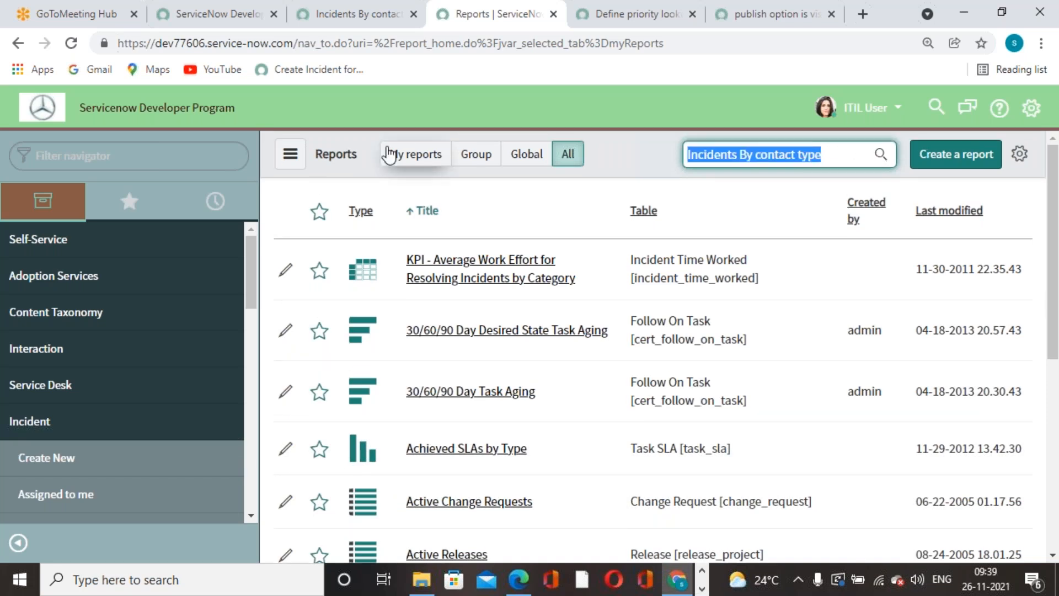
key(BackSpace)
text(inc)
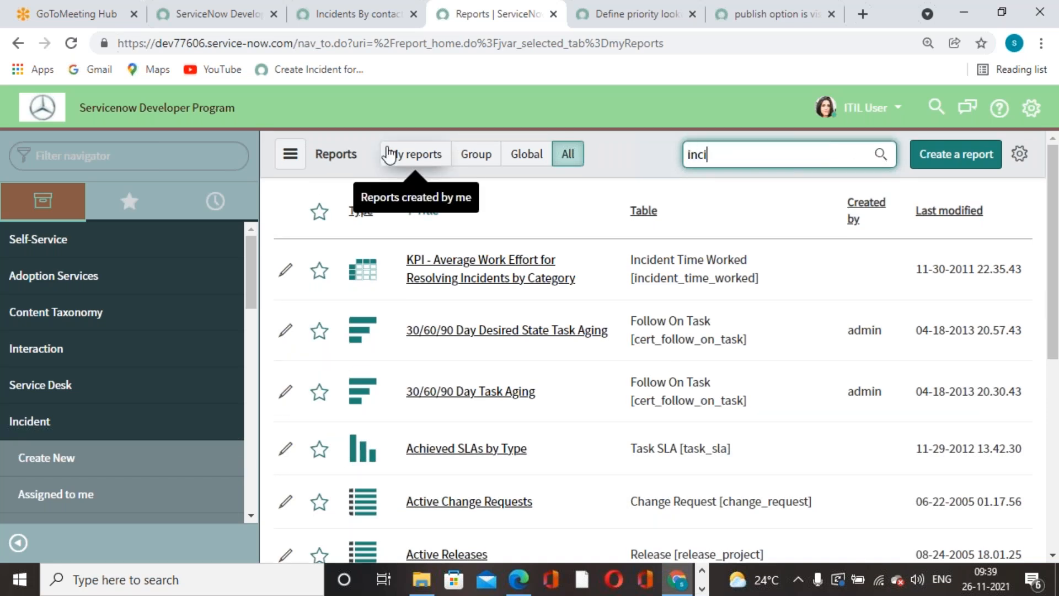
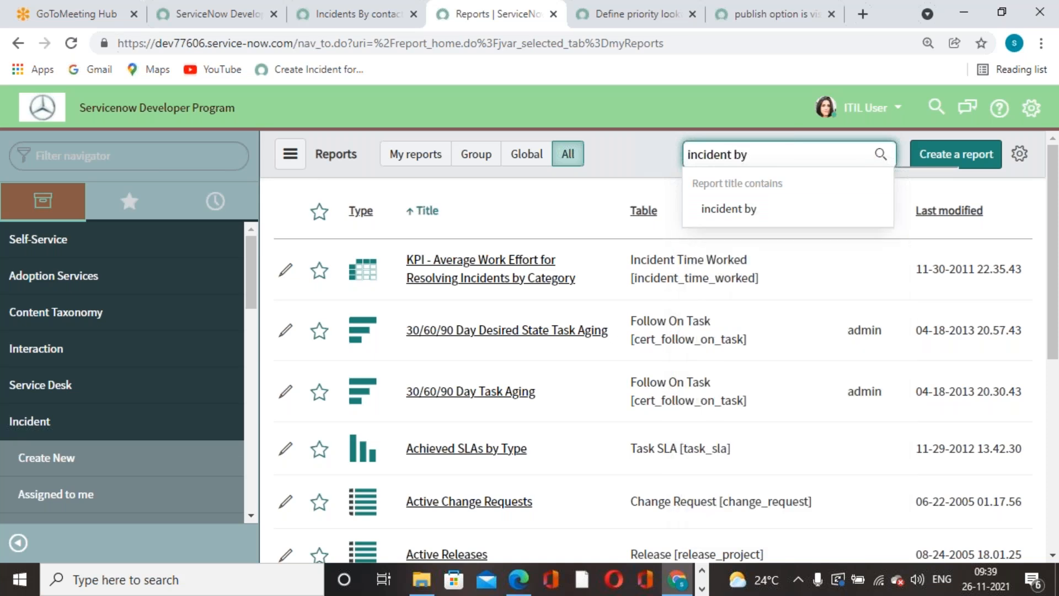
Clear the report search and return to the Incidents By contact type report editor.
key(BackSpace)
key(BackSpace)
key(BackSpace)
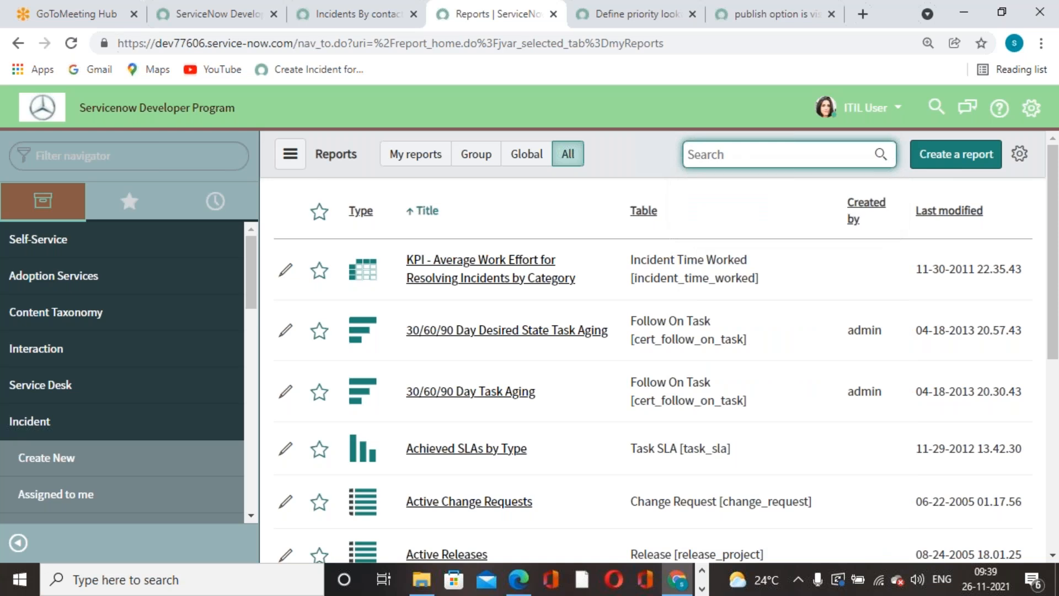
click(386, 22)
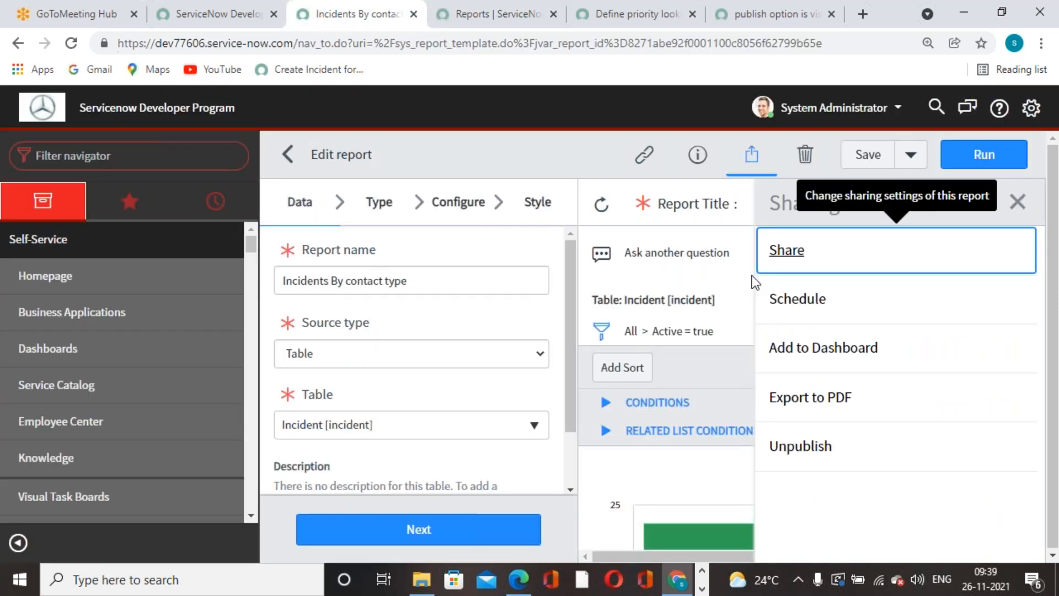
Save the report and confirm its sharing settings unchanged, saving again.
click(866, 157)
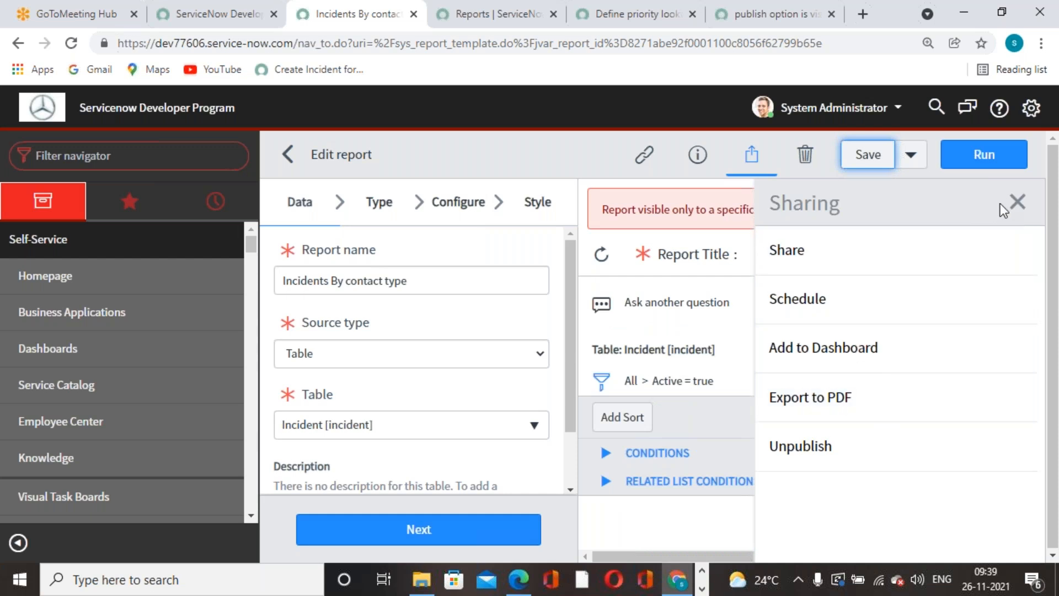
click(1016, 202)
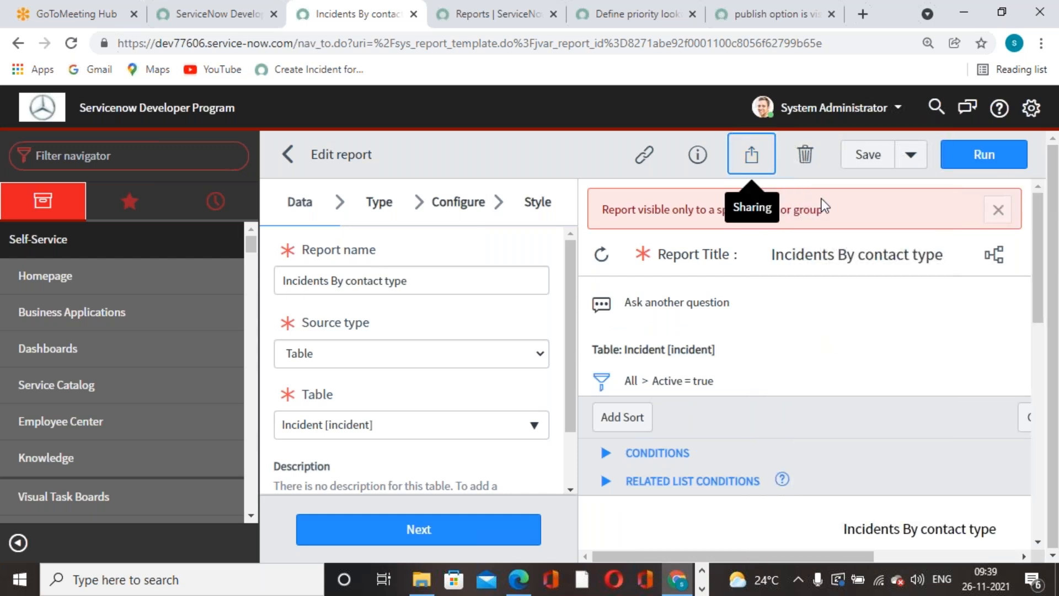
click(752, 156)
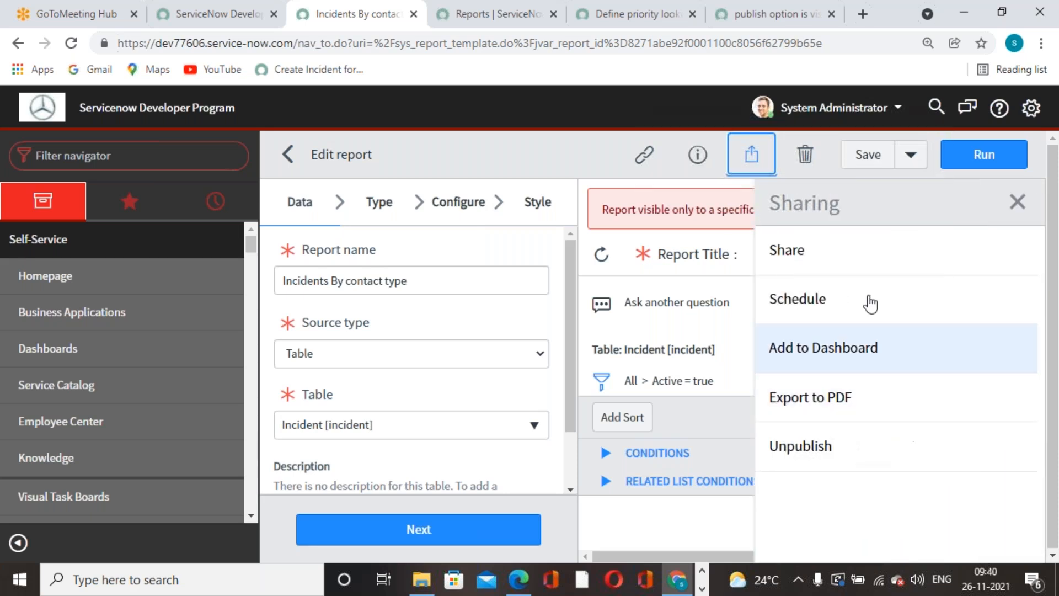
click(848, 267)
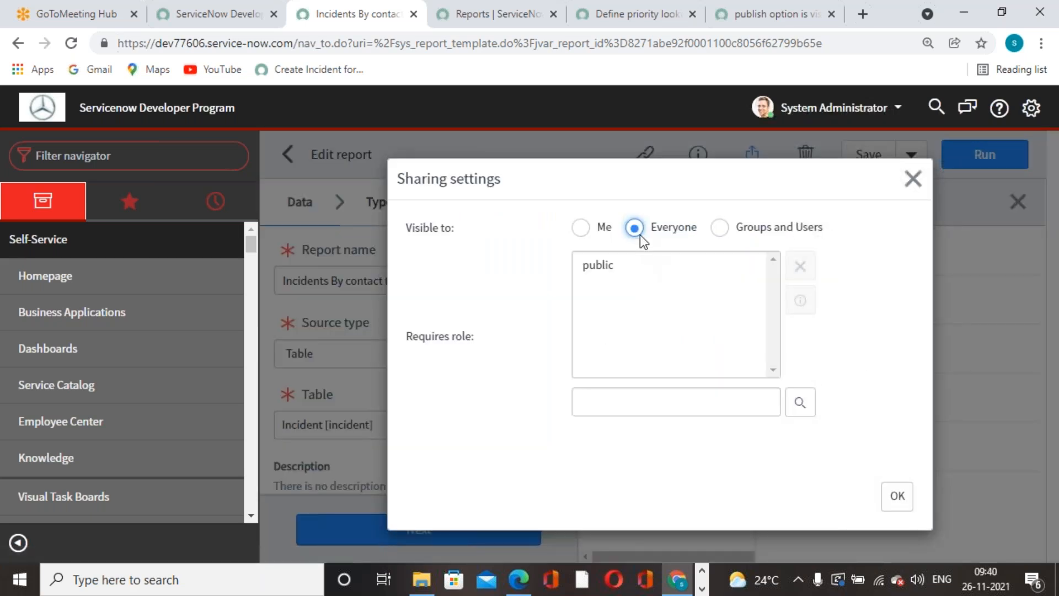
click(604, 263)
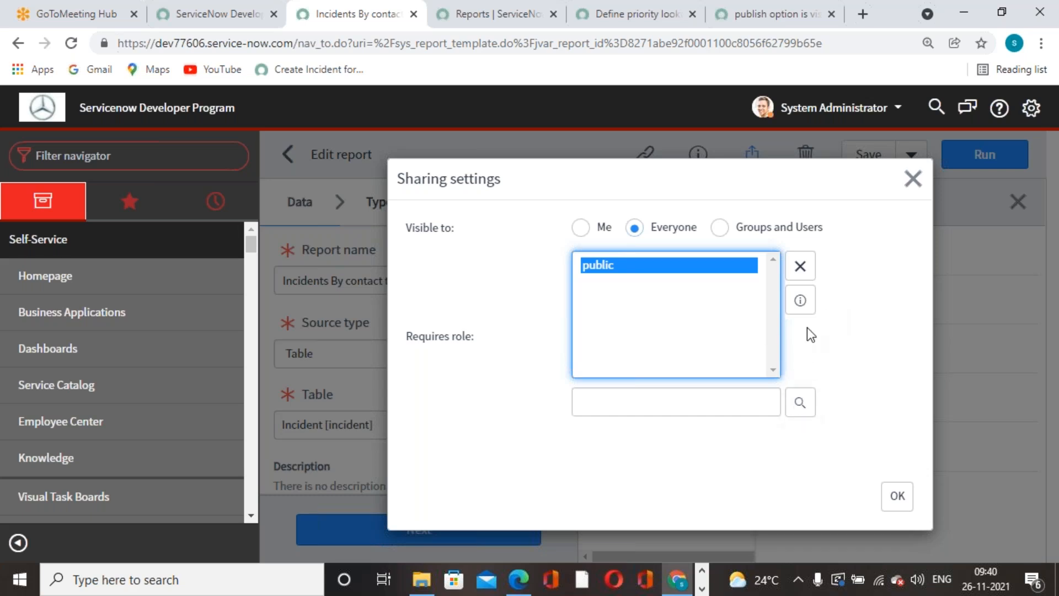
click(897, 495)
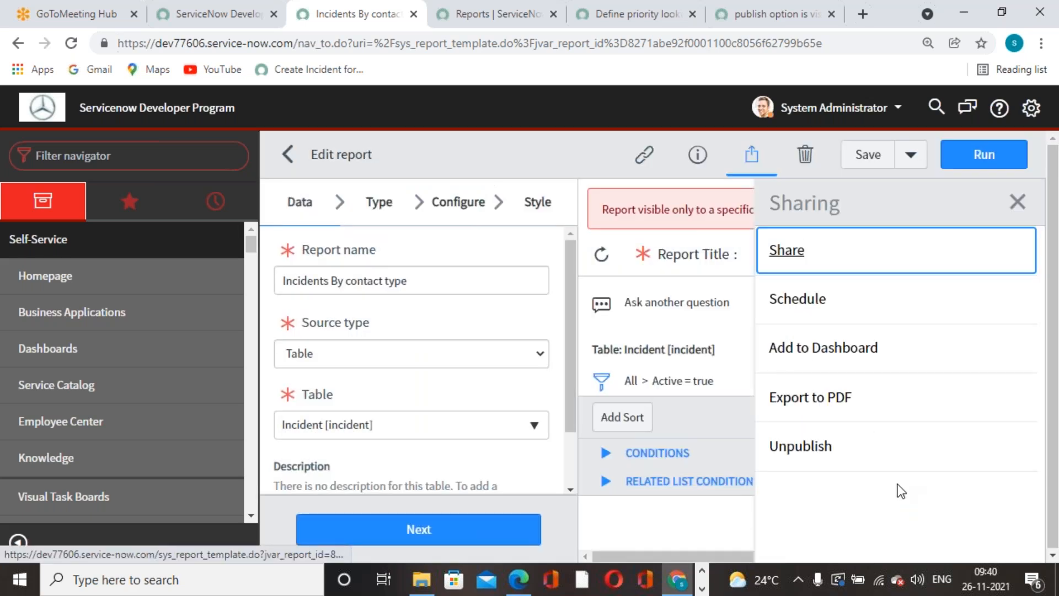
click(867, 155)
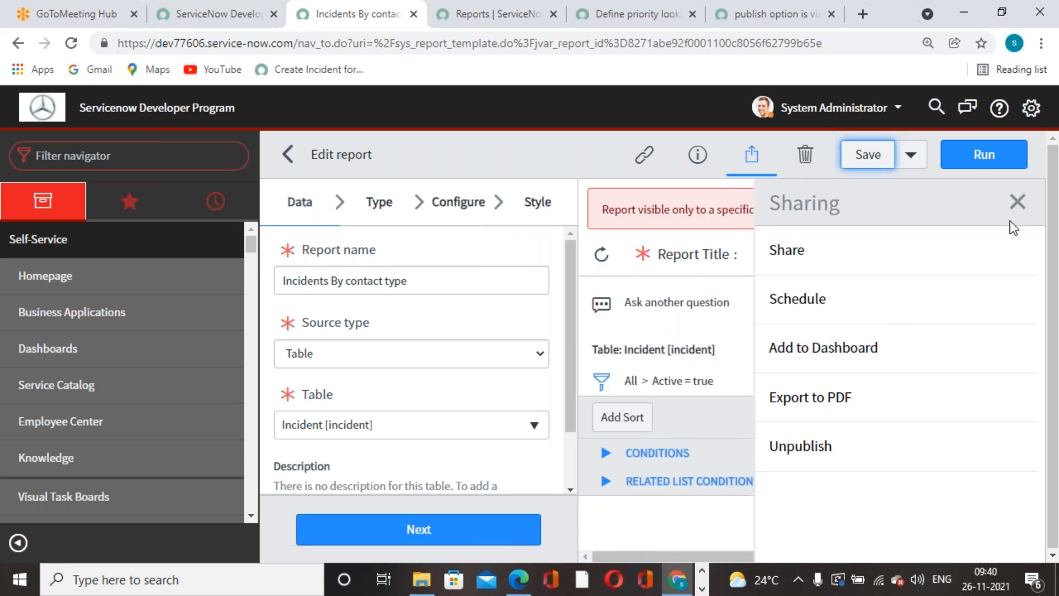
click(763, 159)
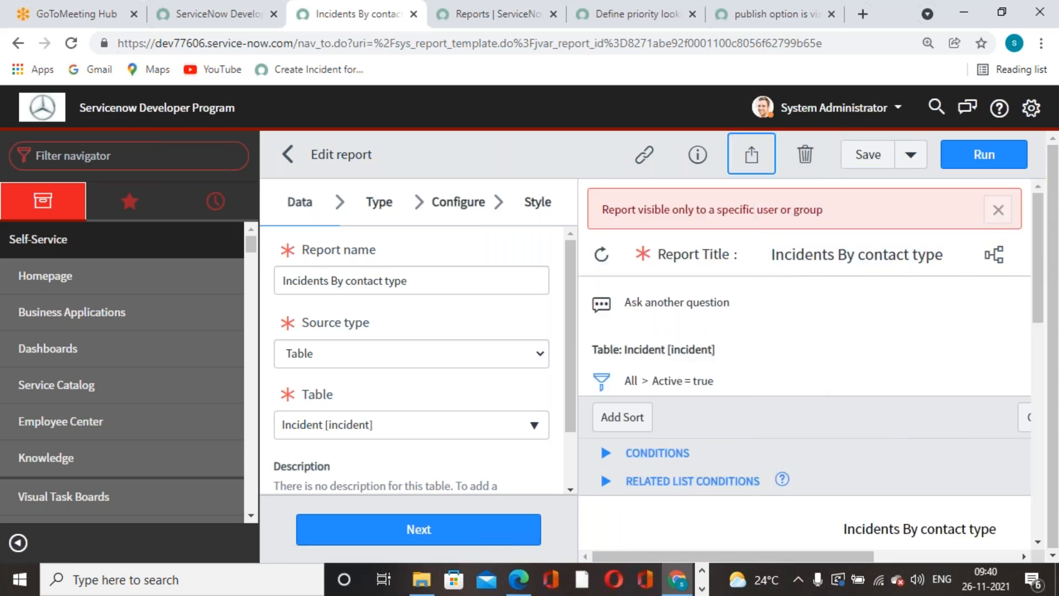
Replace the public required role with itil in the report's sharing and confirm.
click(763, 160)
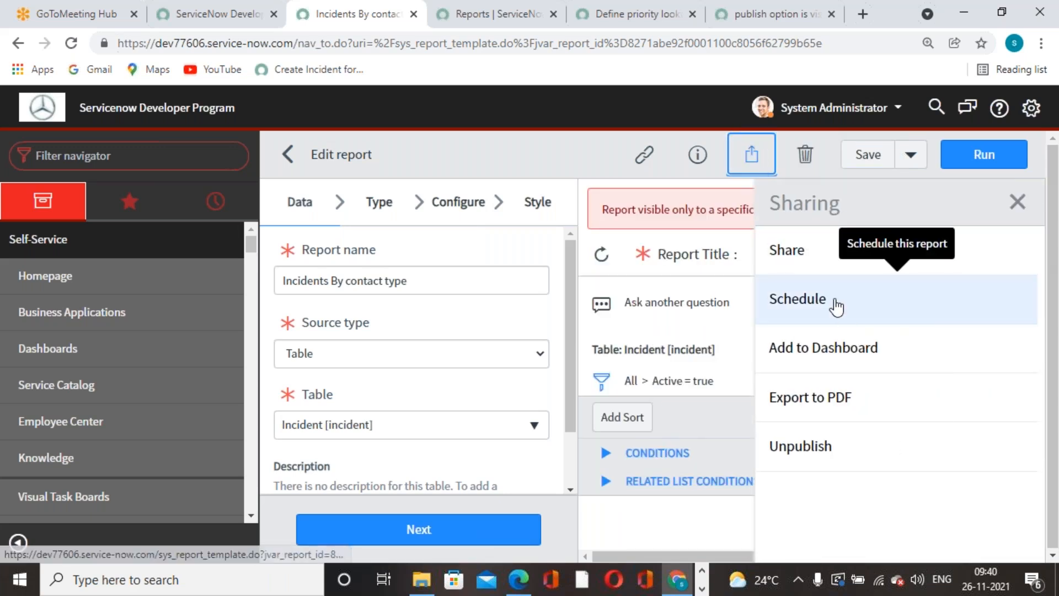
click(820, 262)
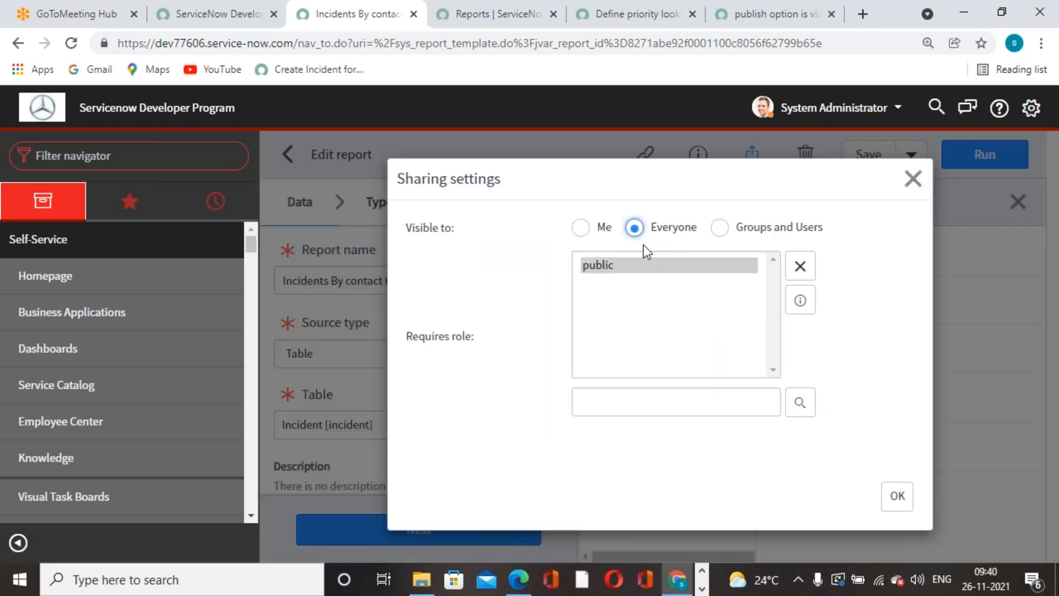
click(799, 266)
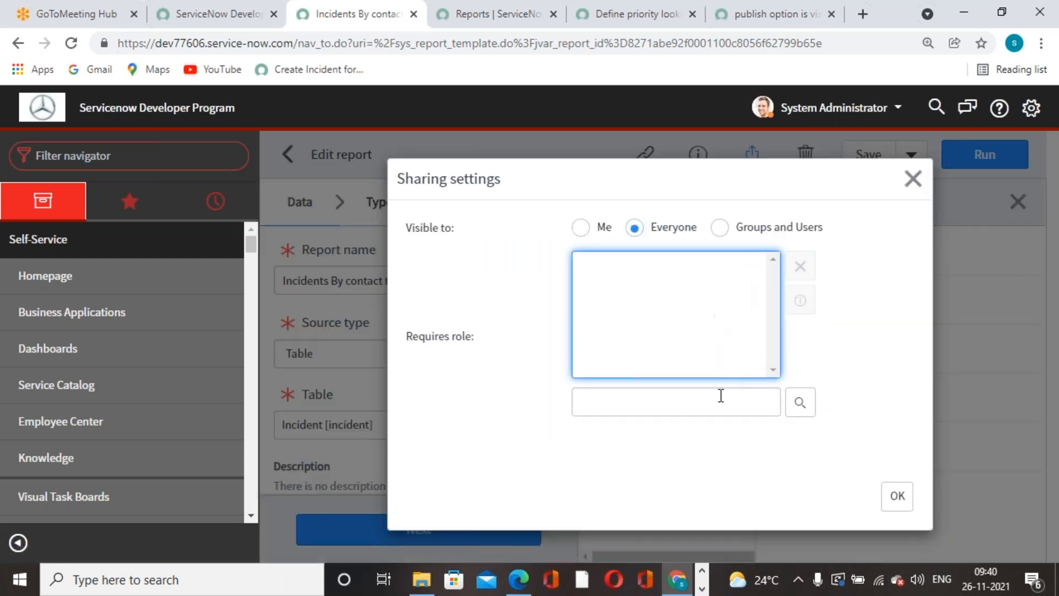
click(720, 397)
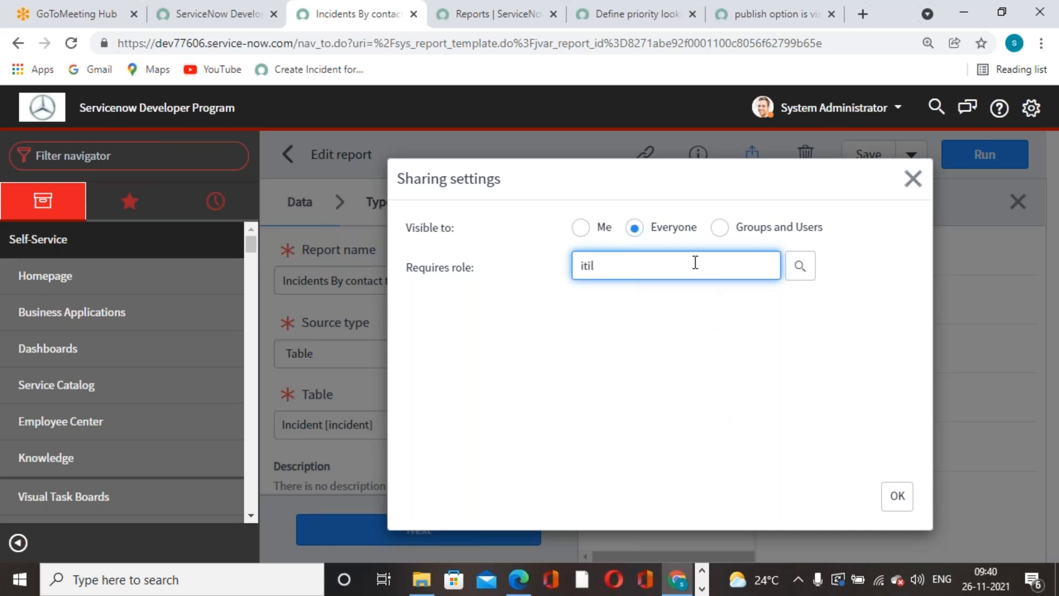
text(itil)
click(595, 286)
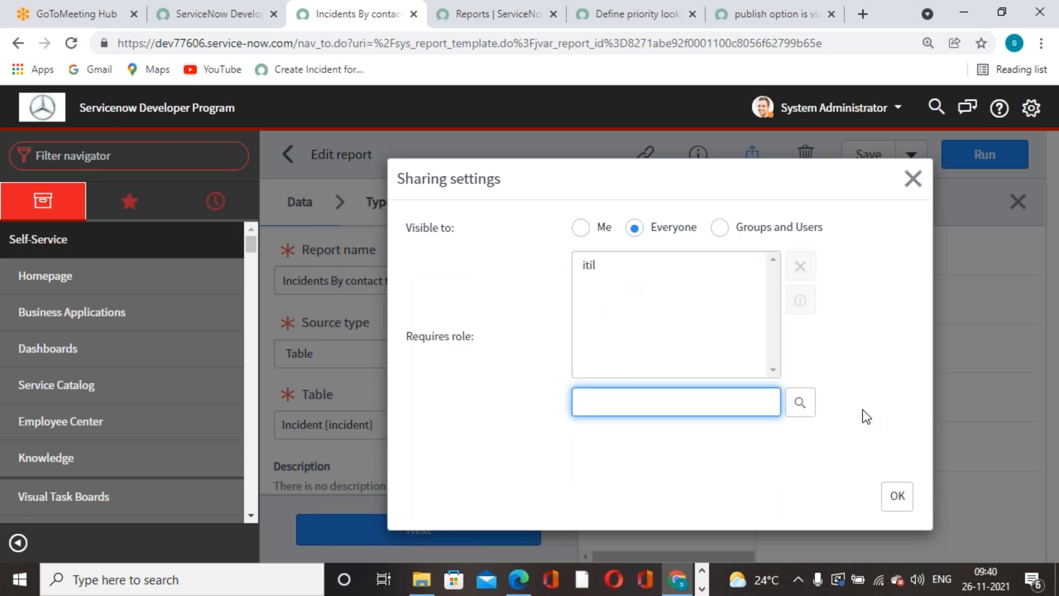
click(896, 497)
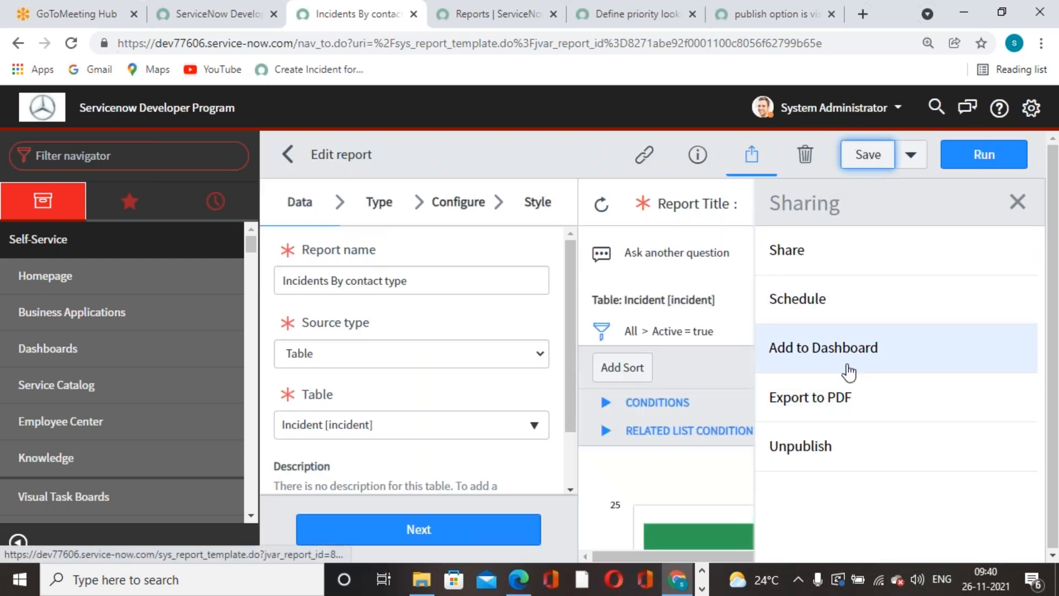
Try Groups and Users sharing, remove System Administrator, then return to Everyone.
click(1019, 203)
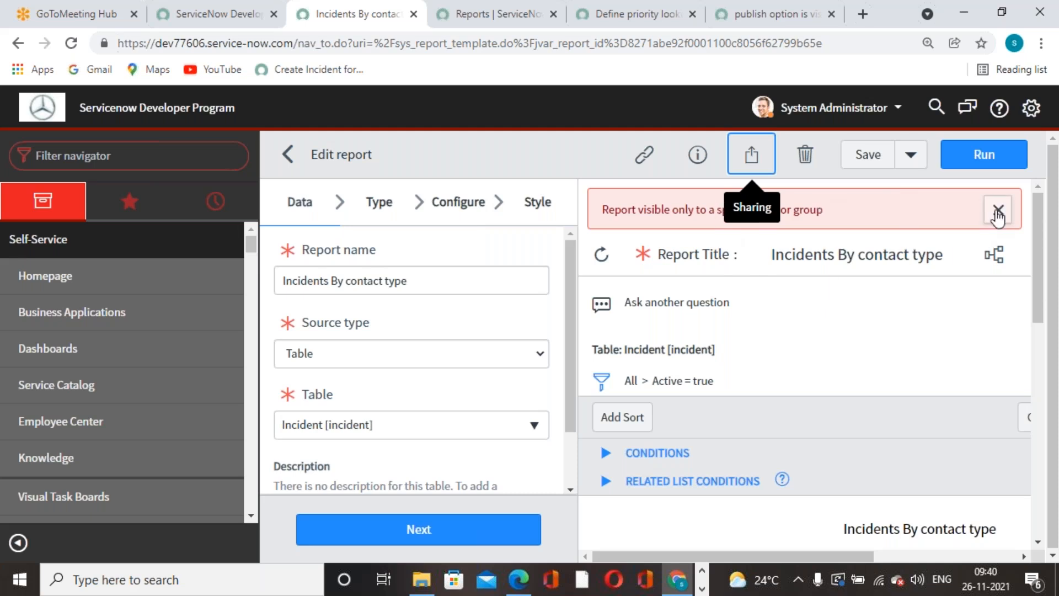
click(749, 150)
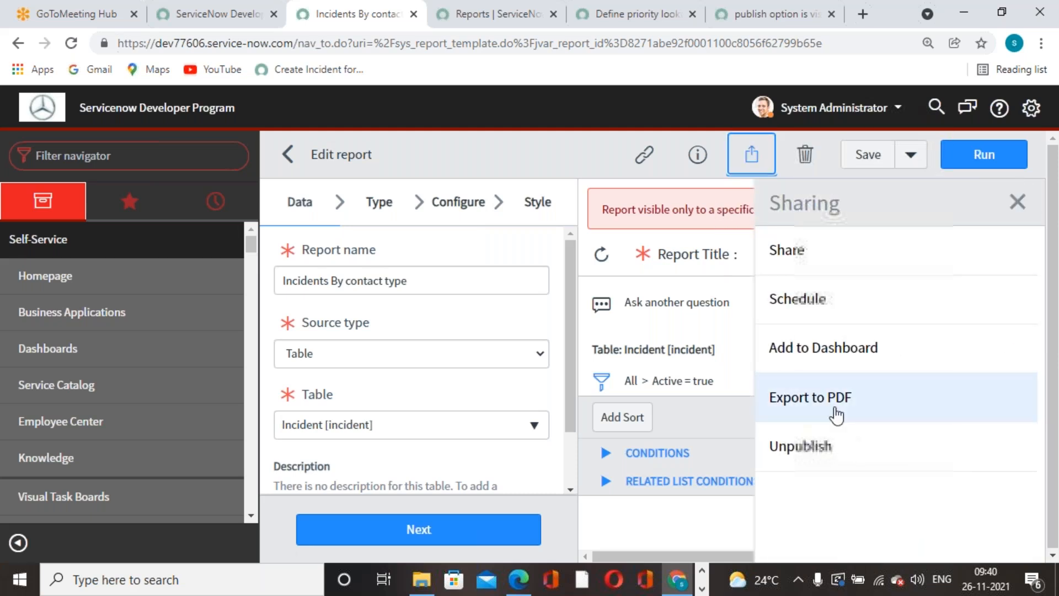
click(818, 270)
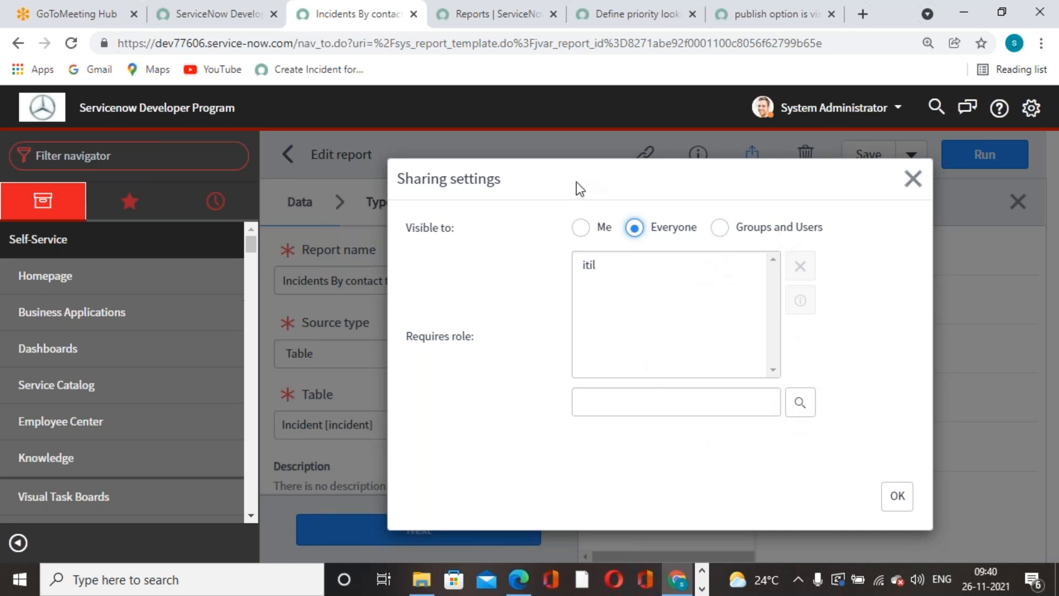
click(731, 236)
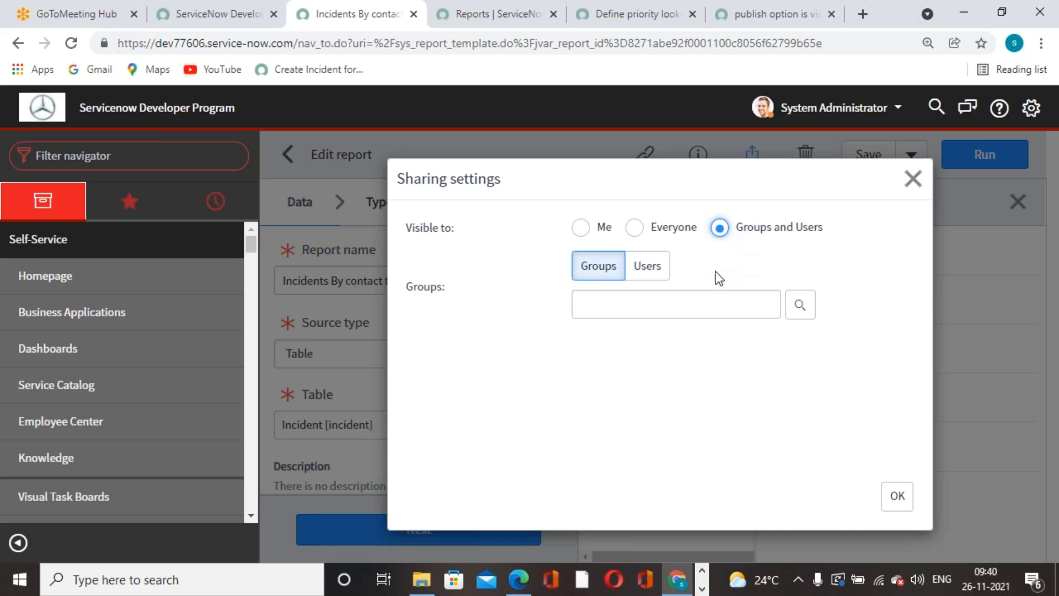
click(657, 275)
click(669, 308)
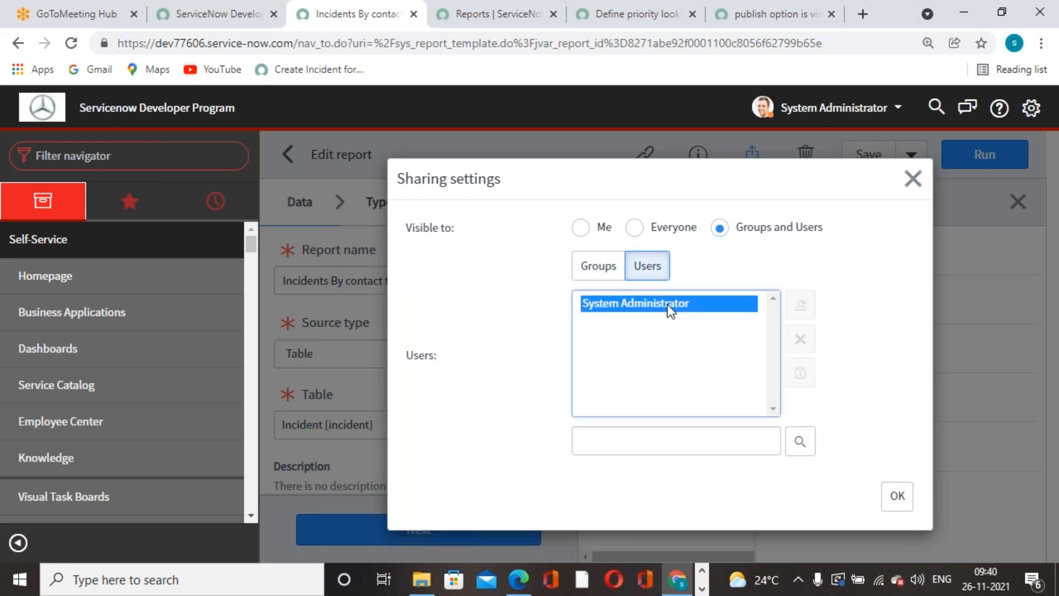
click(800, 339)
click(596, 270)
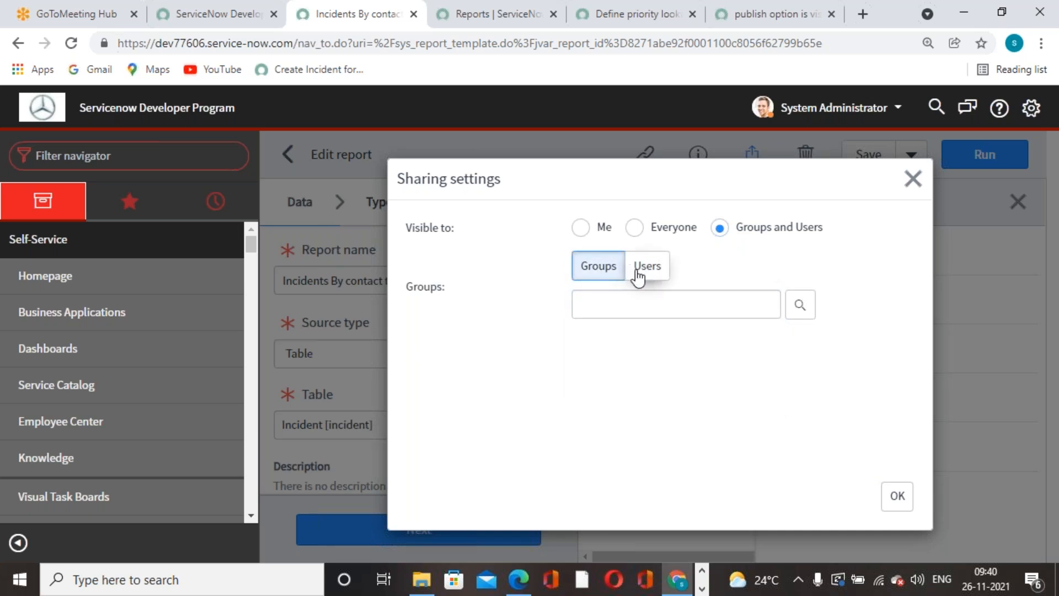
click(635, 228)
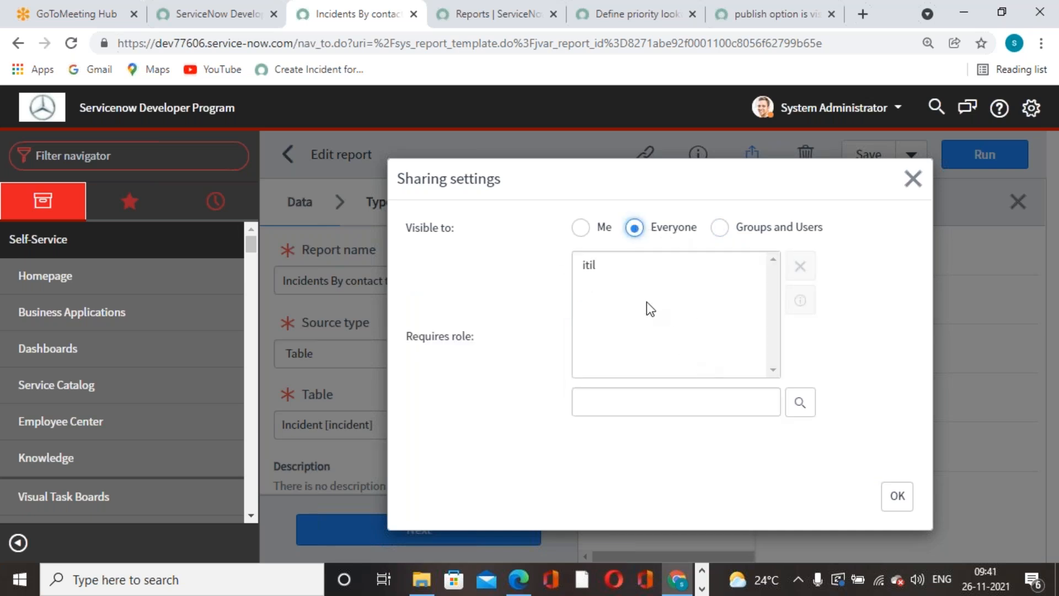
Swap the itil required role for public via the role lookup and confirm.
click(591, 264)
click(798, 266)
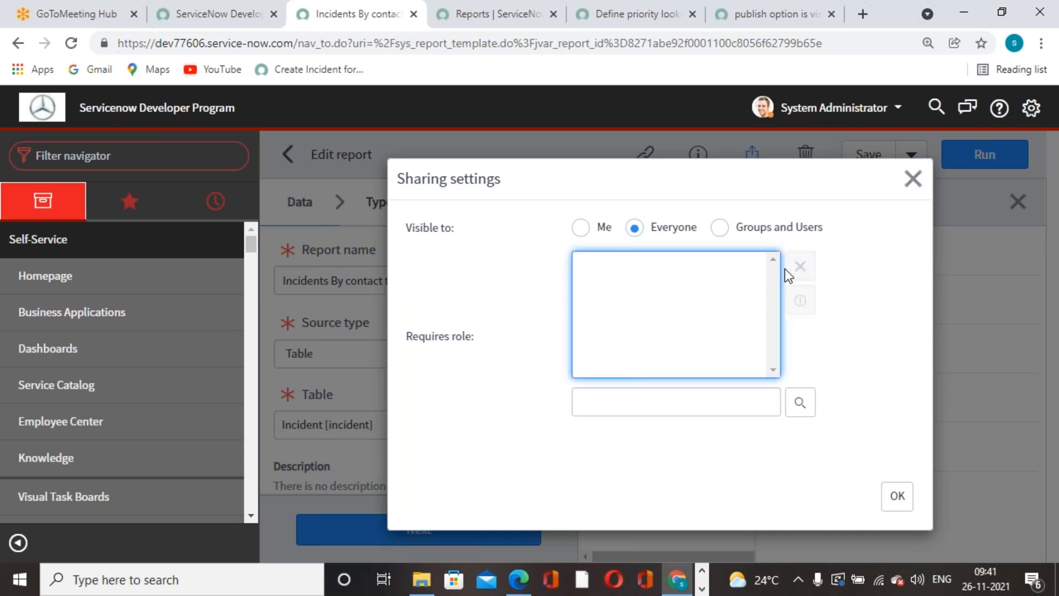
click(814, 408)
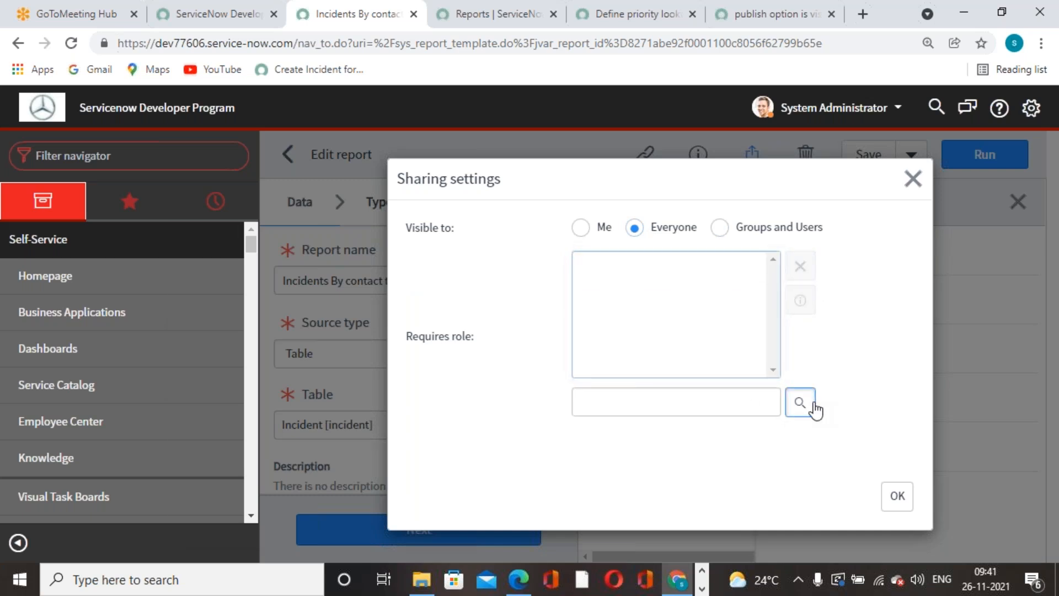
scroll(358, 441, down, 3)
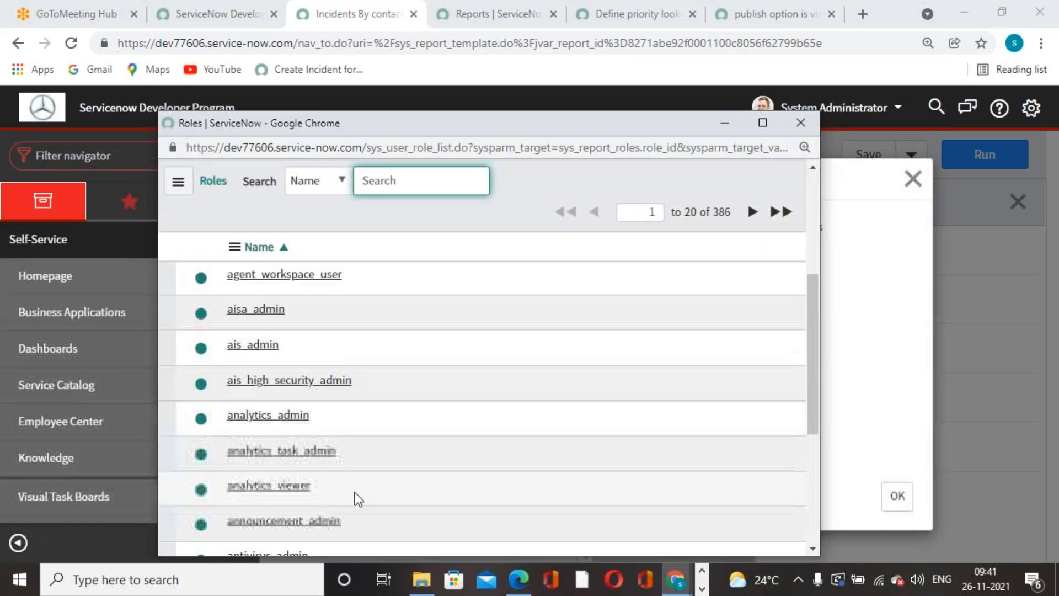
scroll(351, 492, up, 3)
text(public)
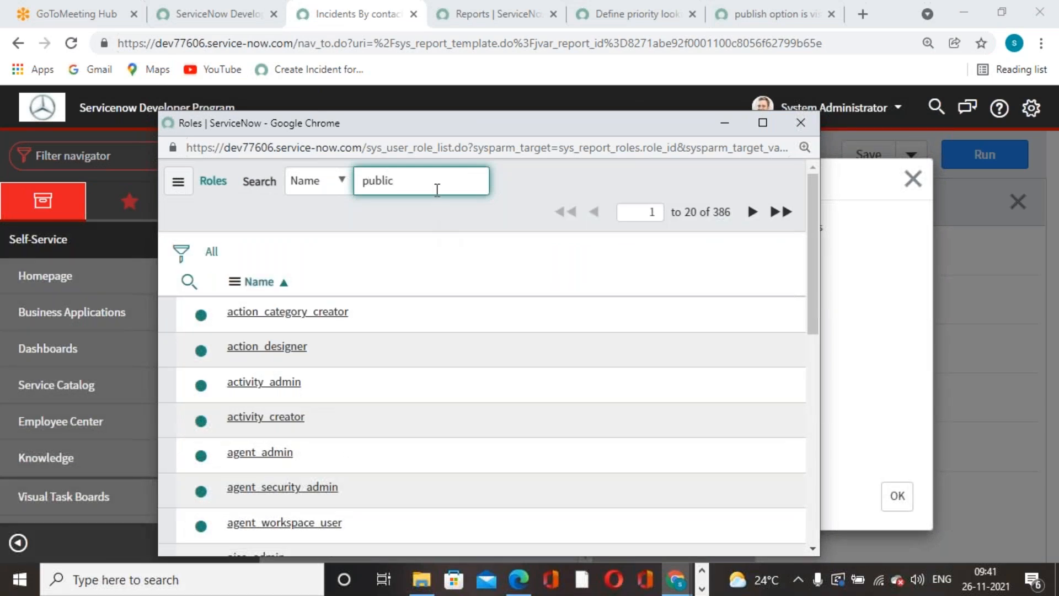
key(ctrl+a)
key(BackSpace)
click(245, 346)
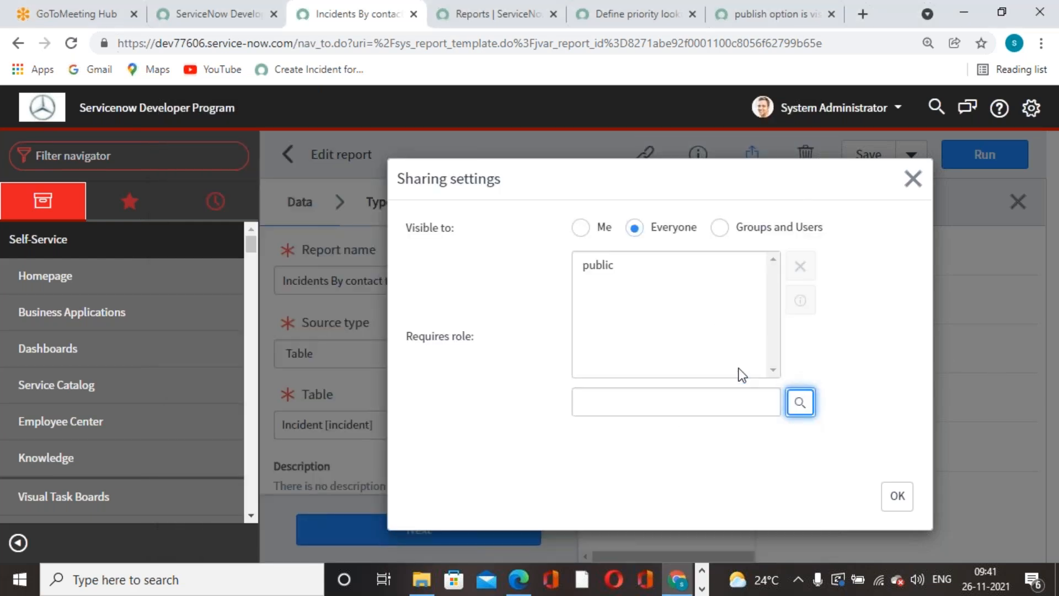
click(897, 495)
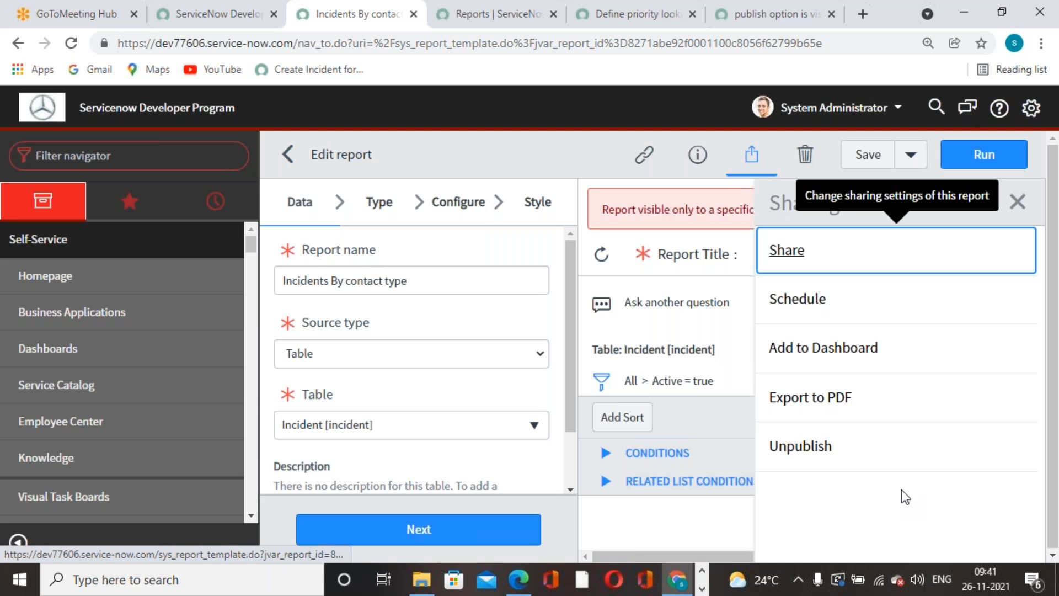
Save the report and try the Only Me and Everyone visibility options.
click(868, 155)
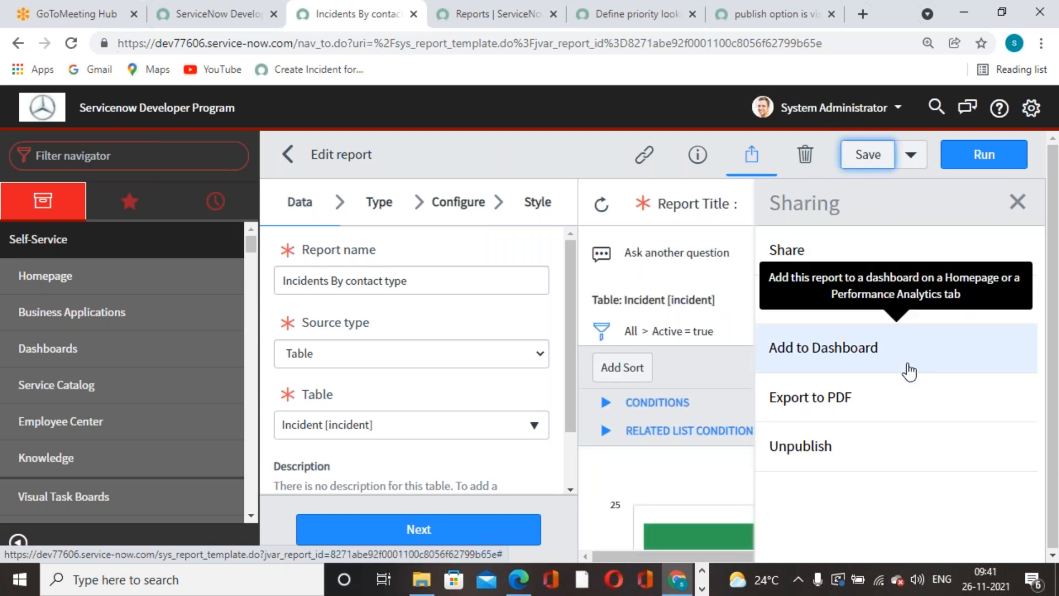
click(1018, 202)
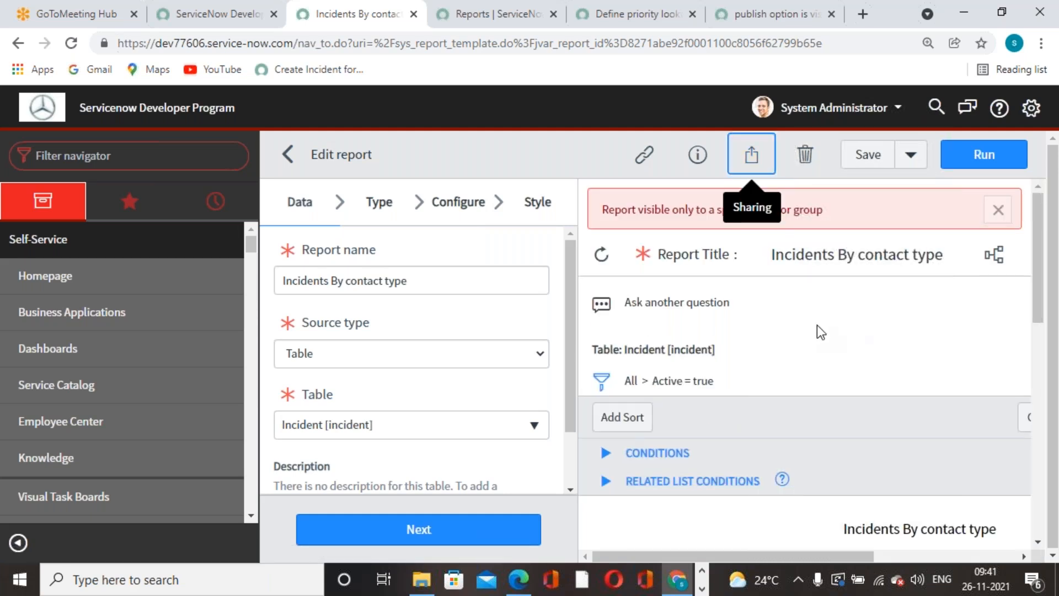
click(751, 152)
click(798, 253)
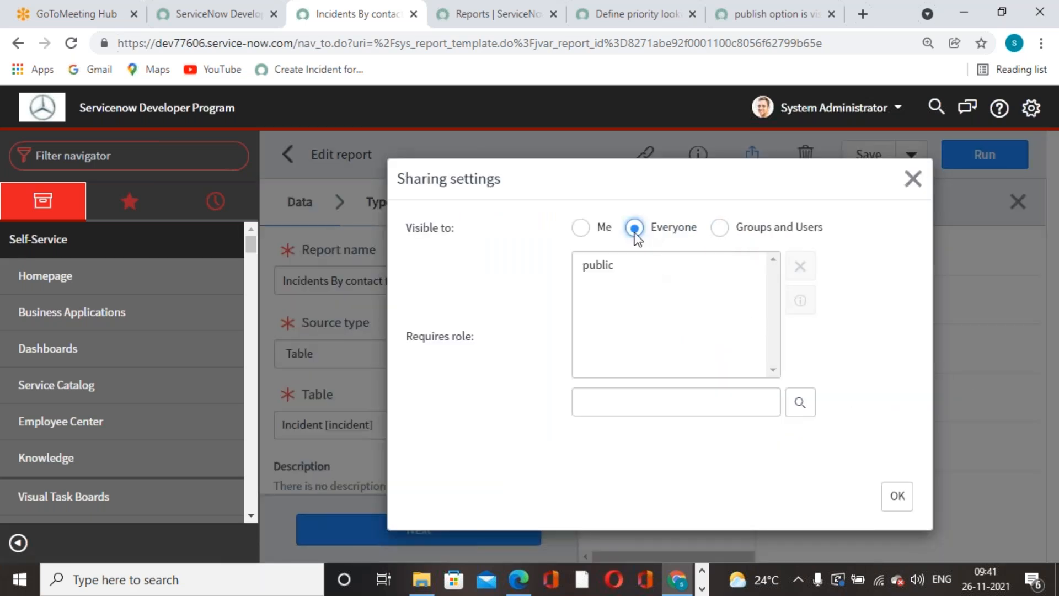
click(582, 228)
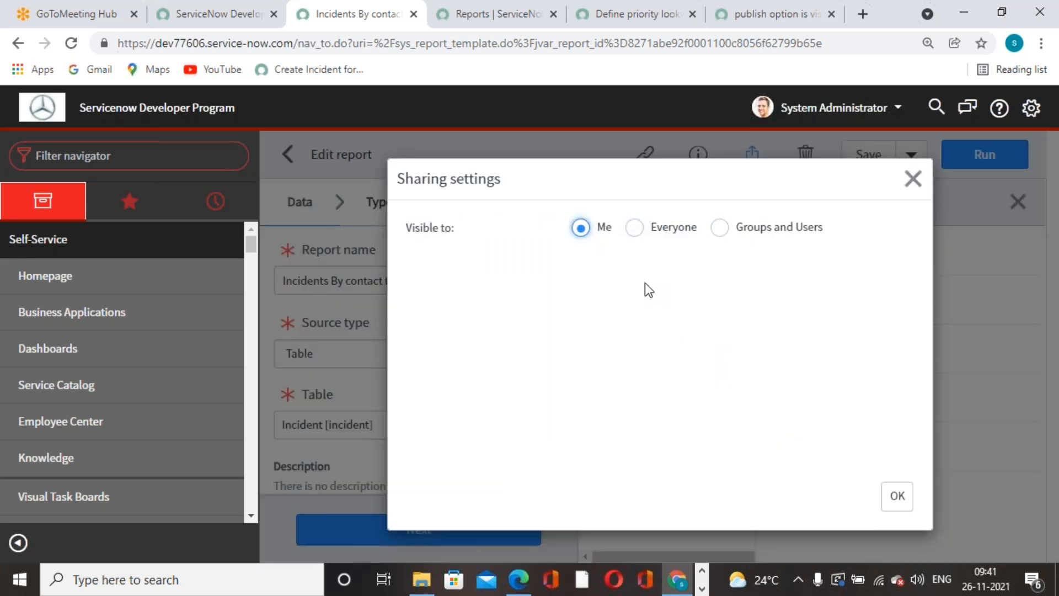
click(635, 227)
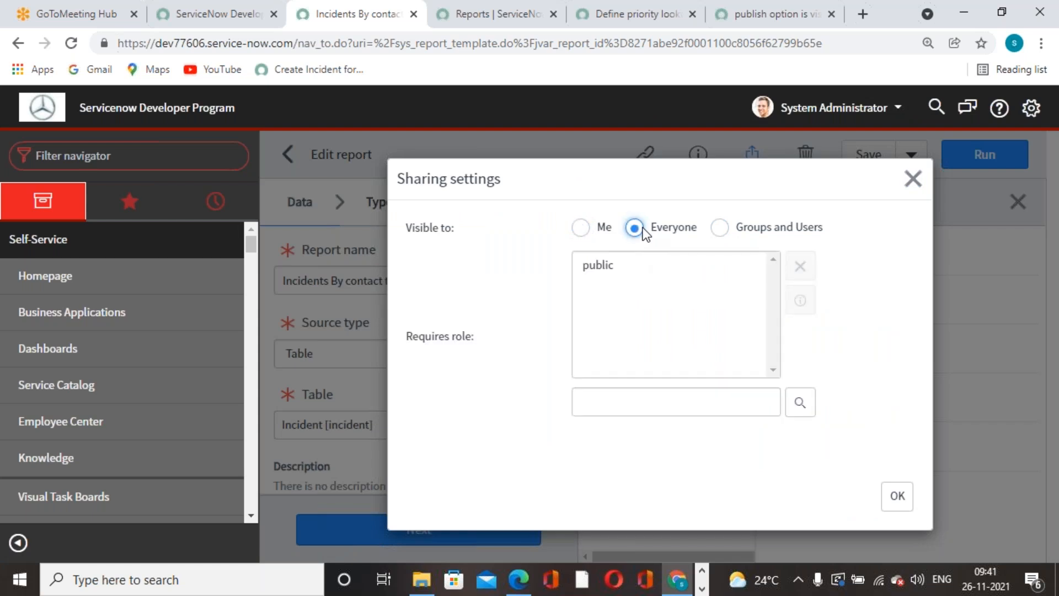
Share the report with the Database group under Groups and Users.
click(720, 229)
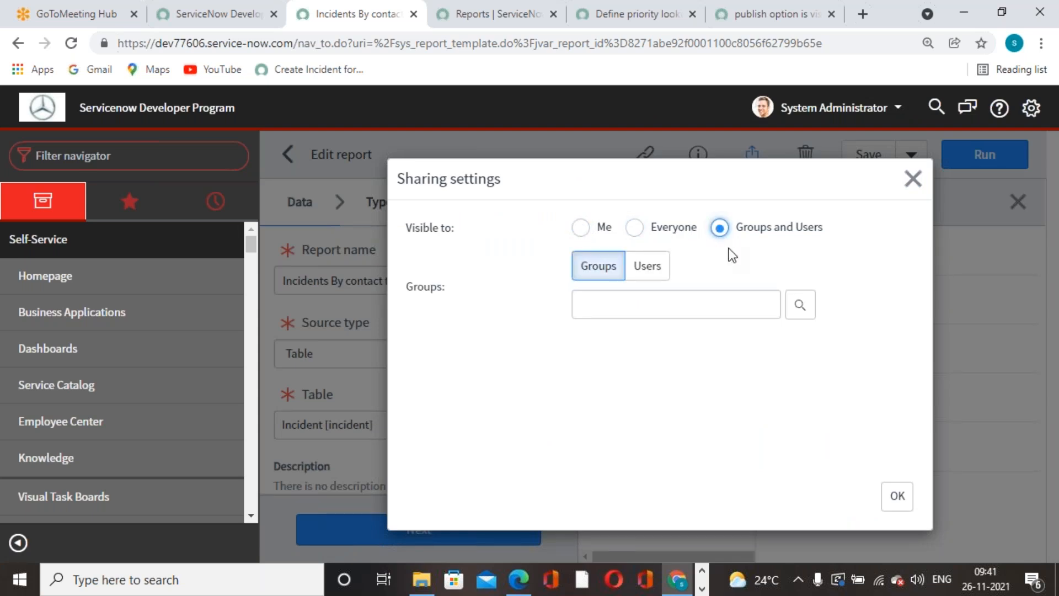
click(661, 275)
click(609, 276)
click(799, 303)
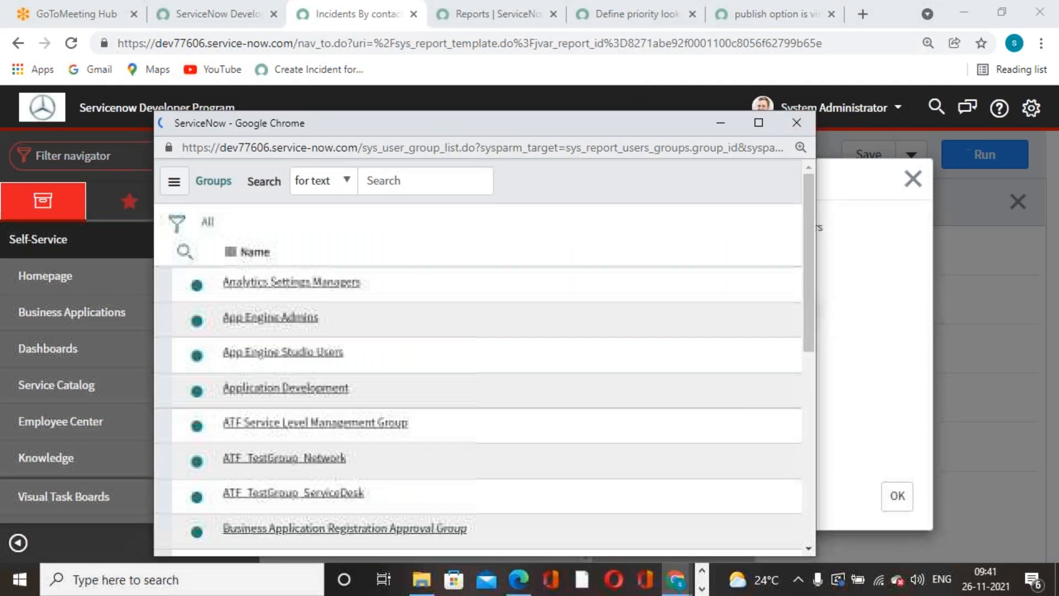
scroll(320, 436, down, 4)
scroll(335, 439, down, 3)
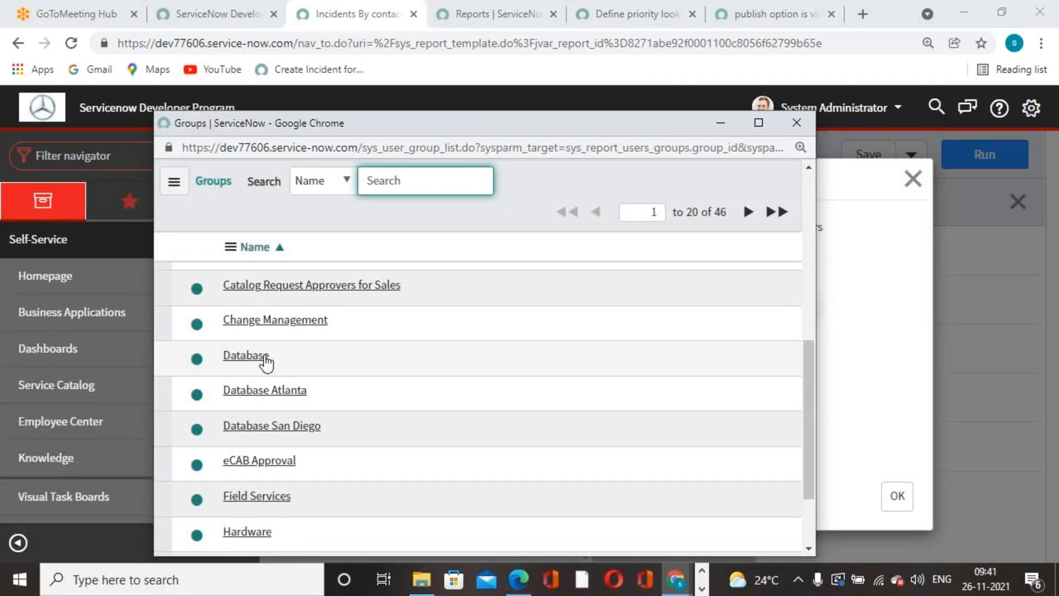
click(245, 356)
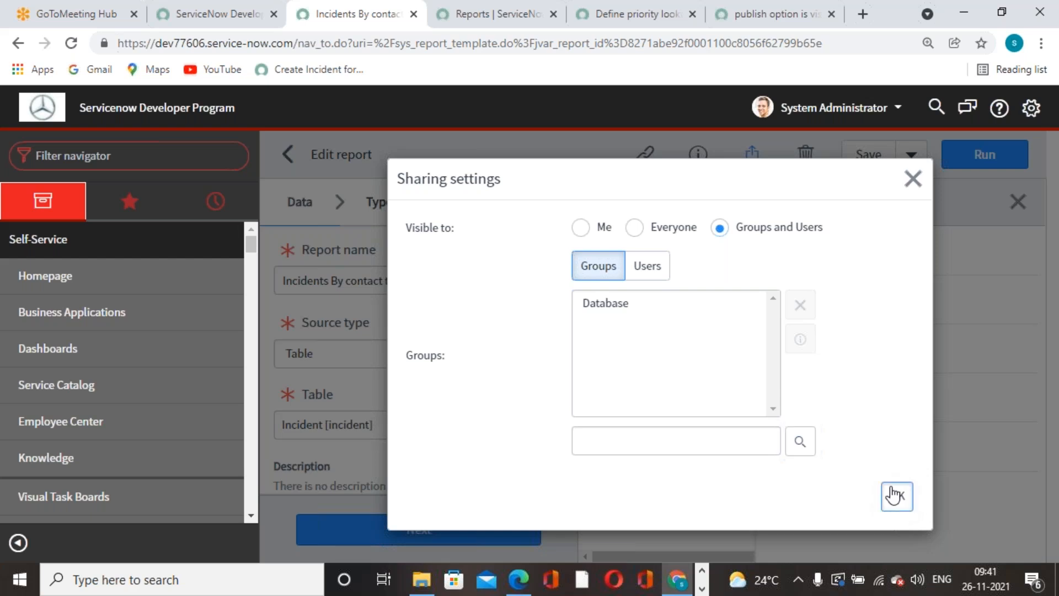
click(895, 496)
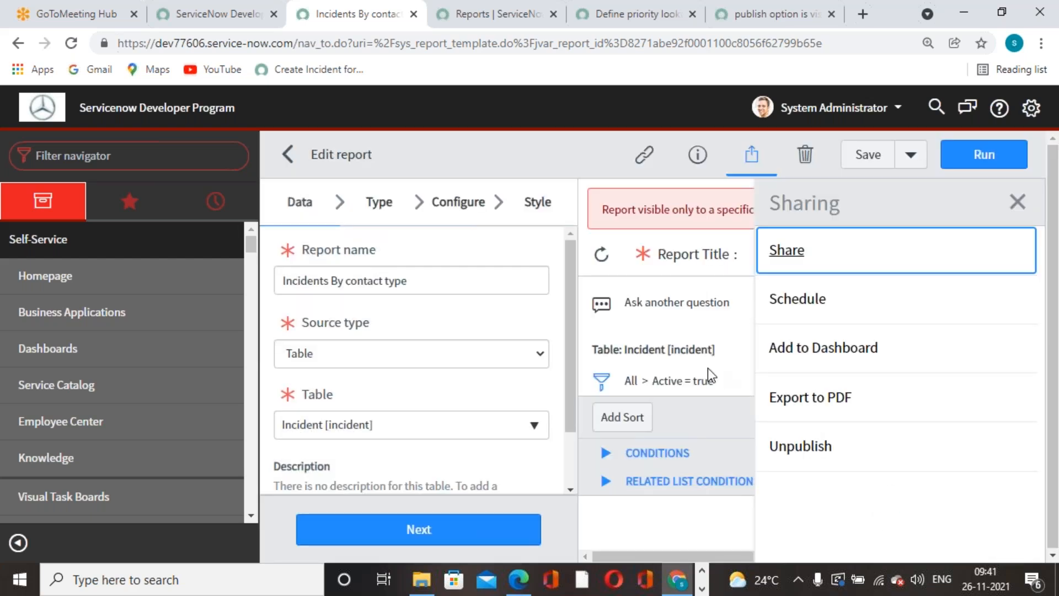
Save the Database sharing, then set visibility back to Everyone and save again.
click(852, 162)
click(1017, 202)
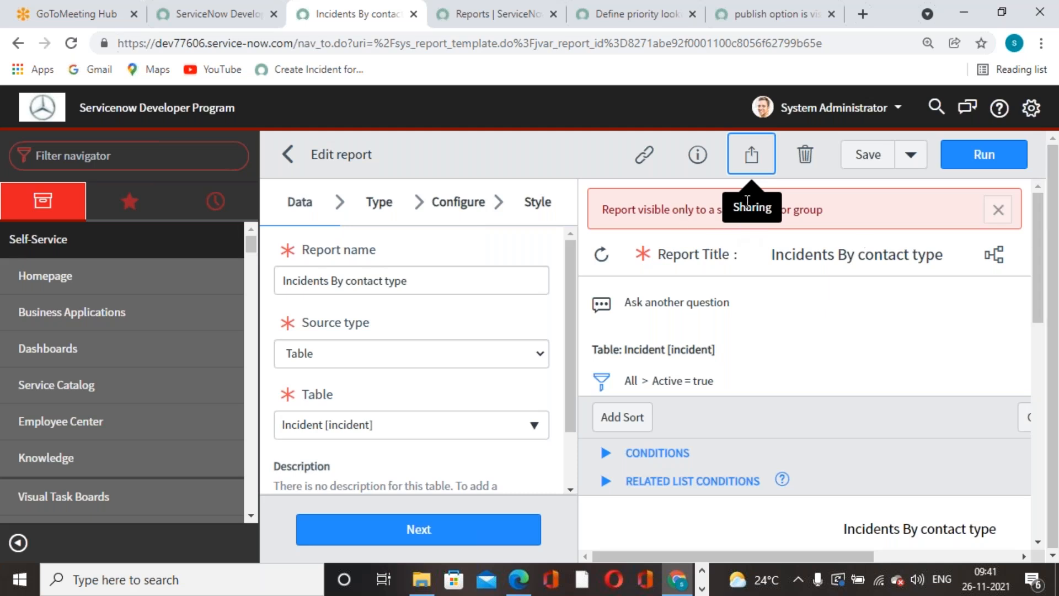
click(995, 211)
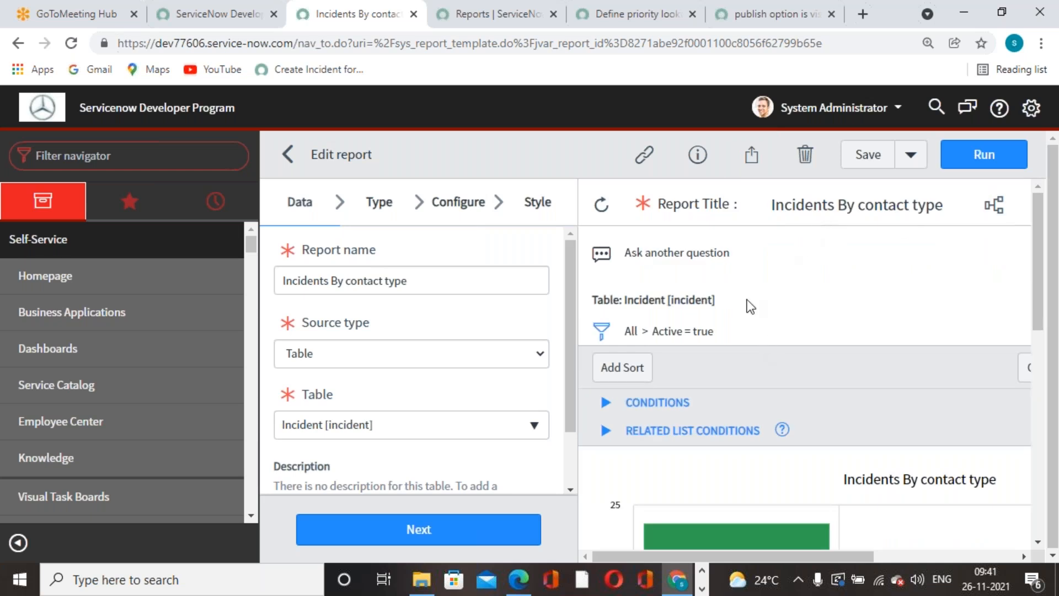
click(910, 156)
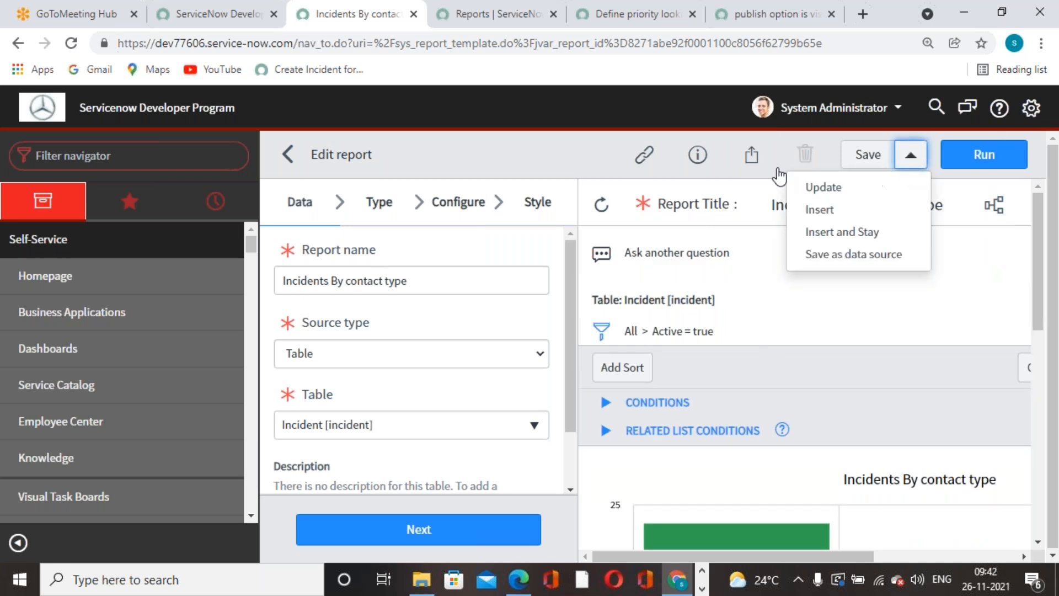
click(750, 156)
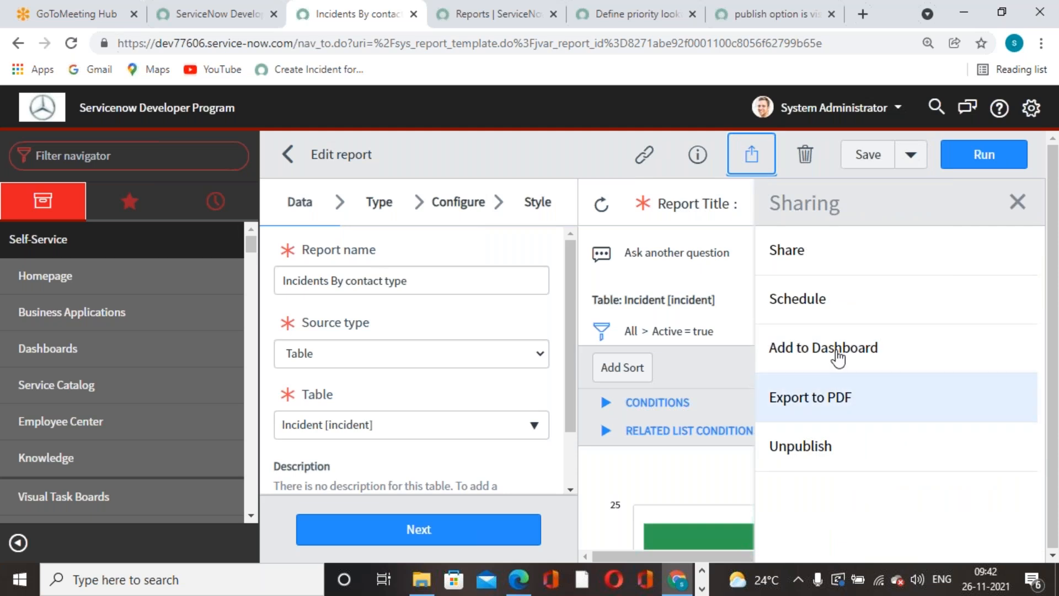
click(882, 251)
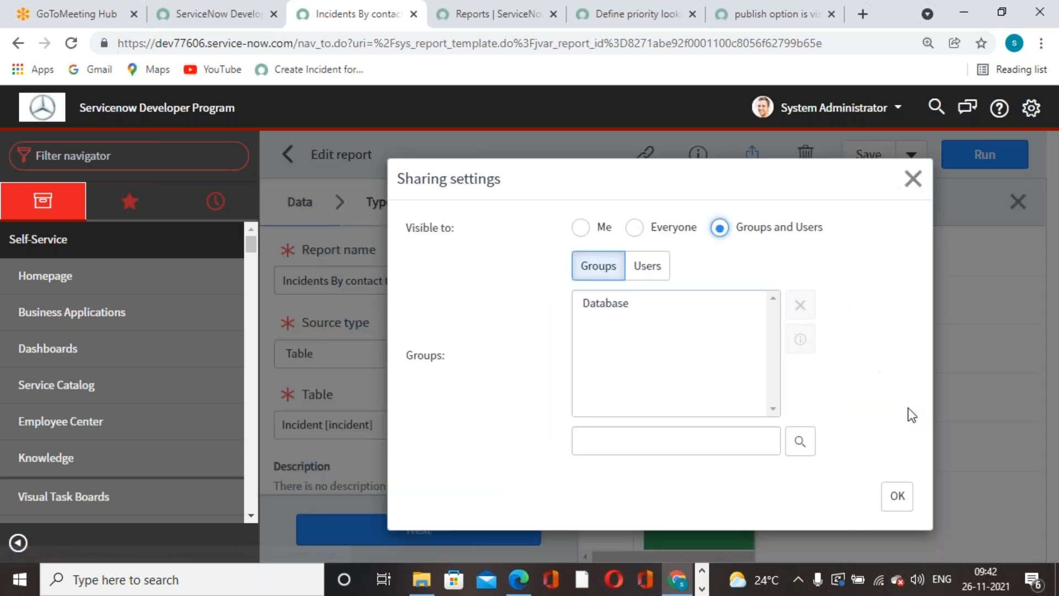
click(629, 228)
click(897, 495)
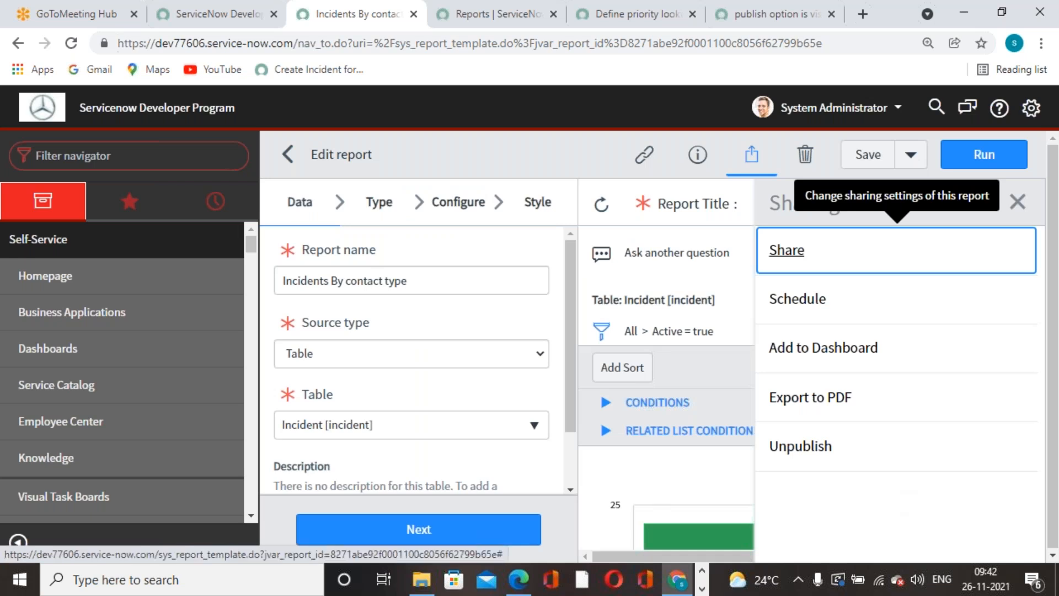
click(863, 155)
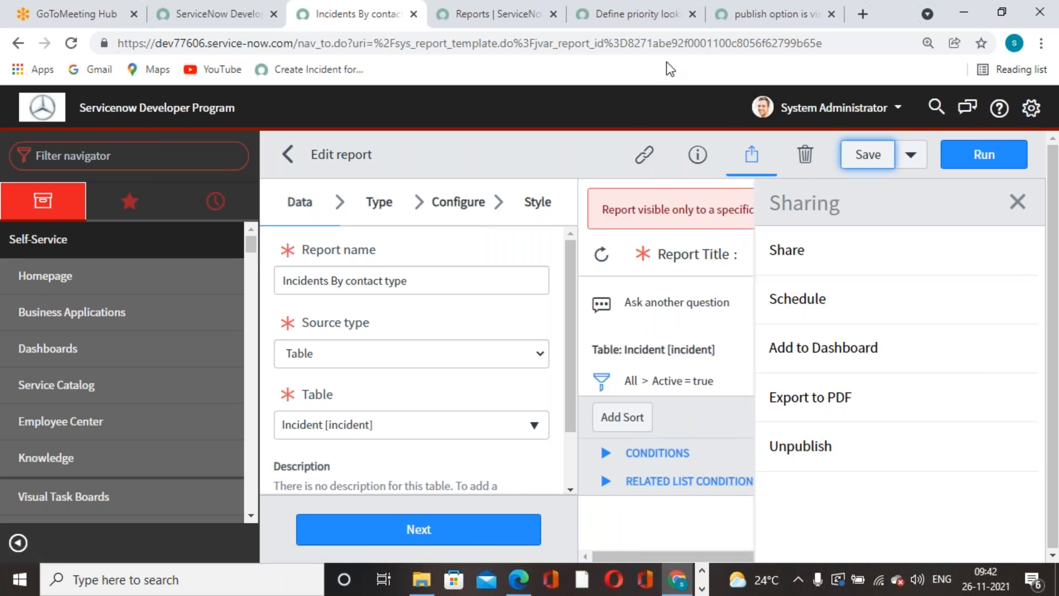
Try Unpublish, leaving the report published, and close the Sharing panel.
click(823, 451)
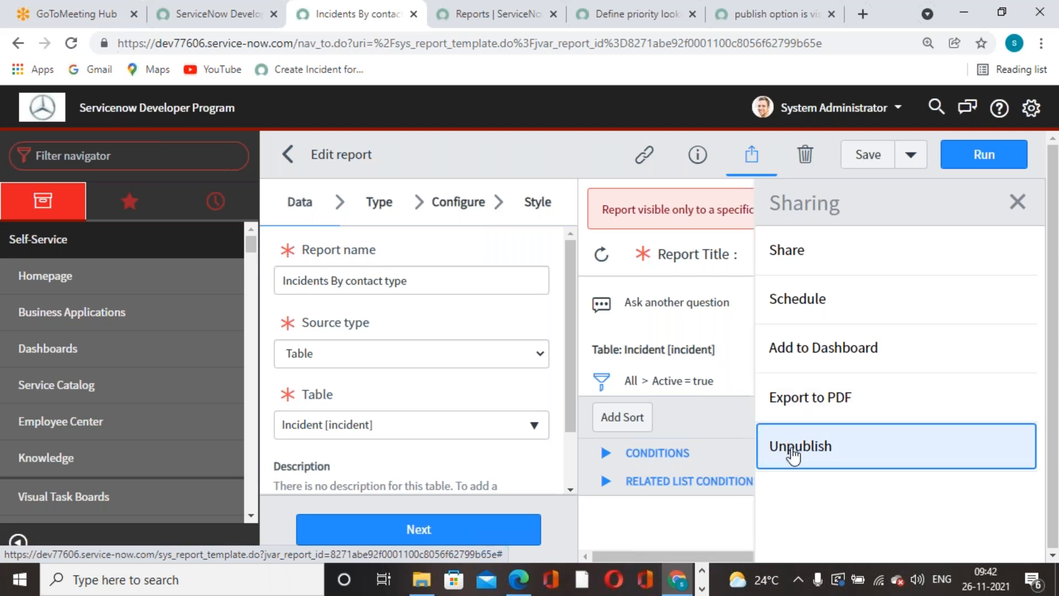
click(818, 506)
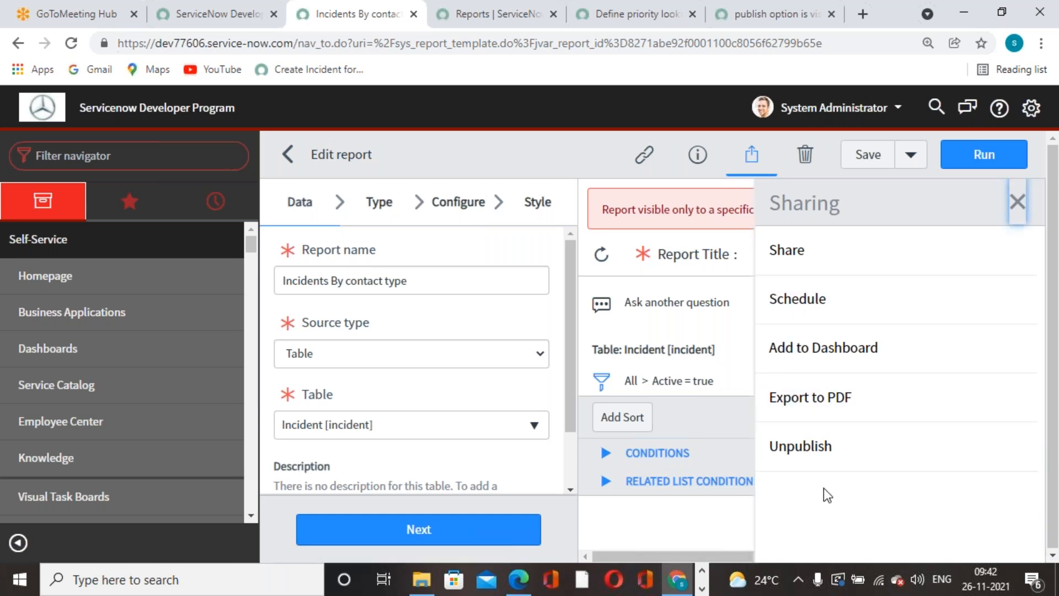
click(806, 445)
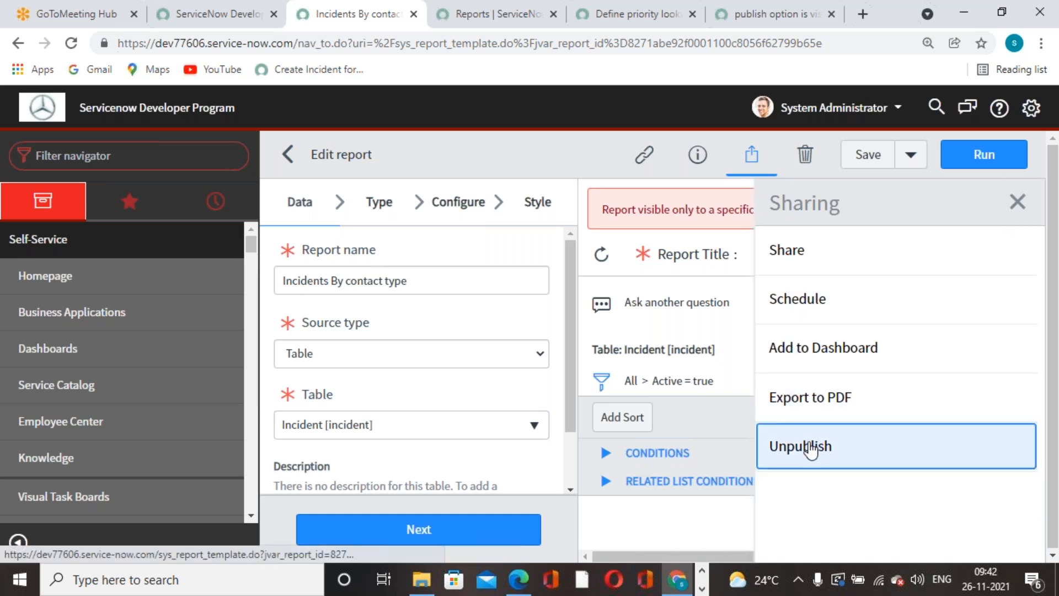
click(1017, 201)
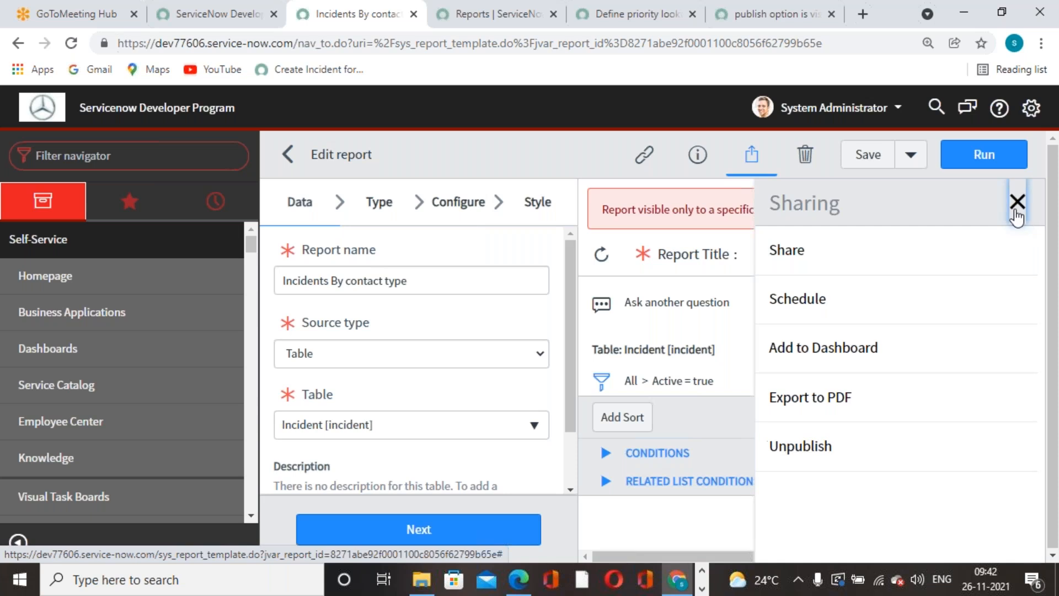
click(998, 210)
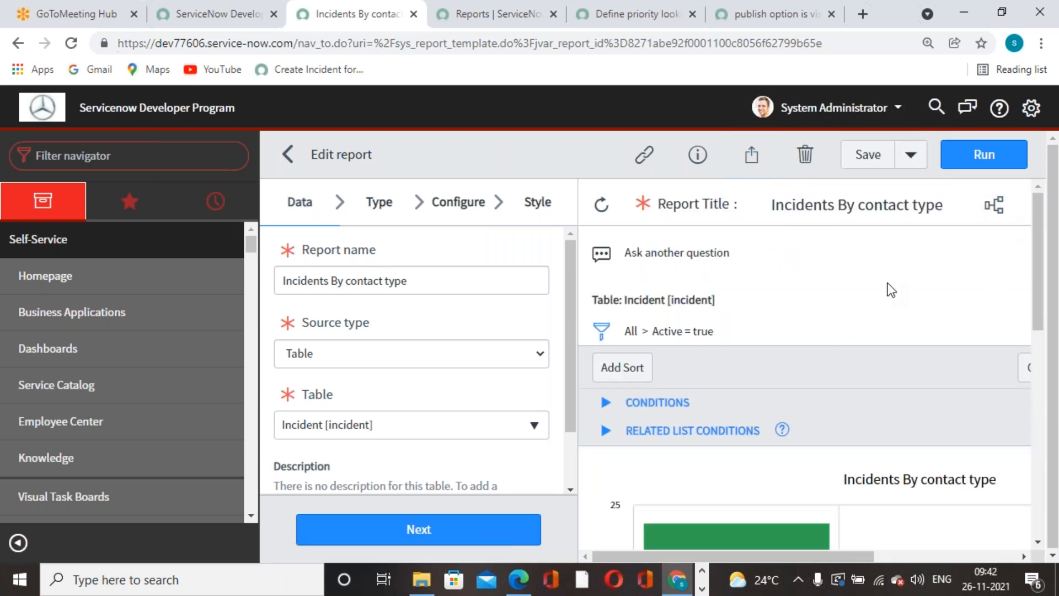
click(752, 154)
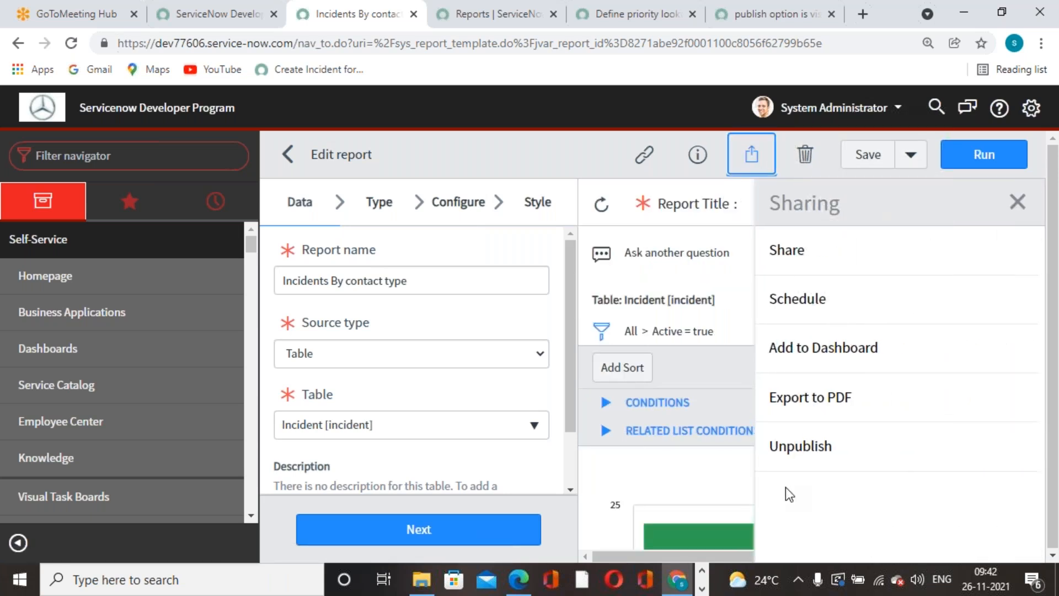
click(799, 446)
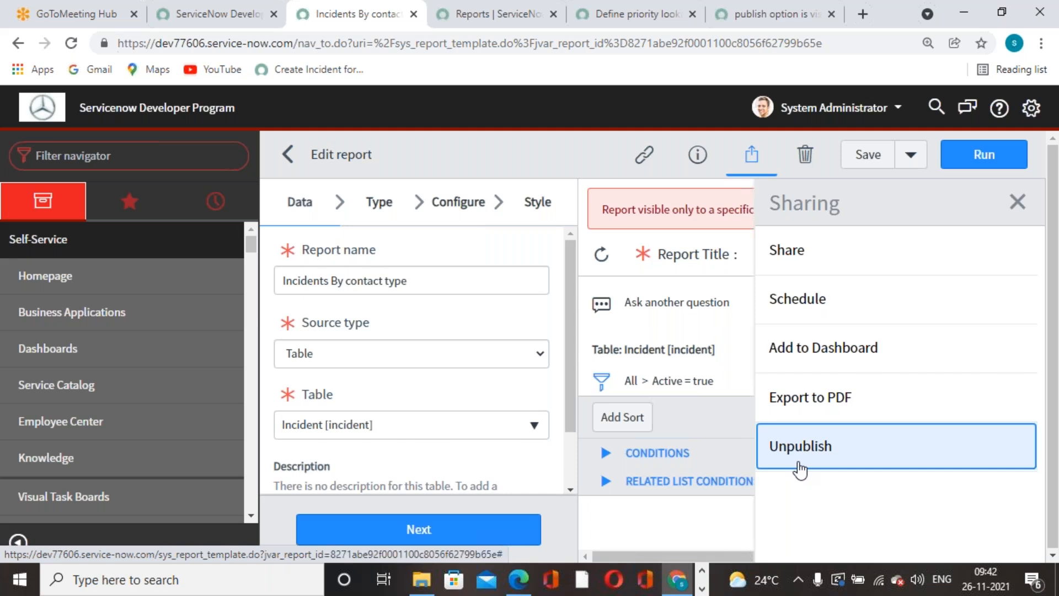
click(1017, 201)
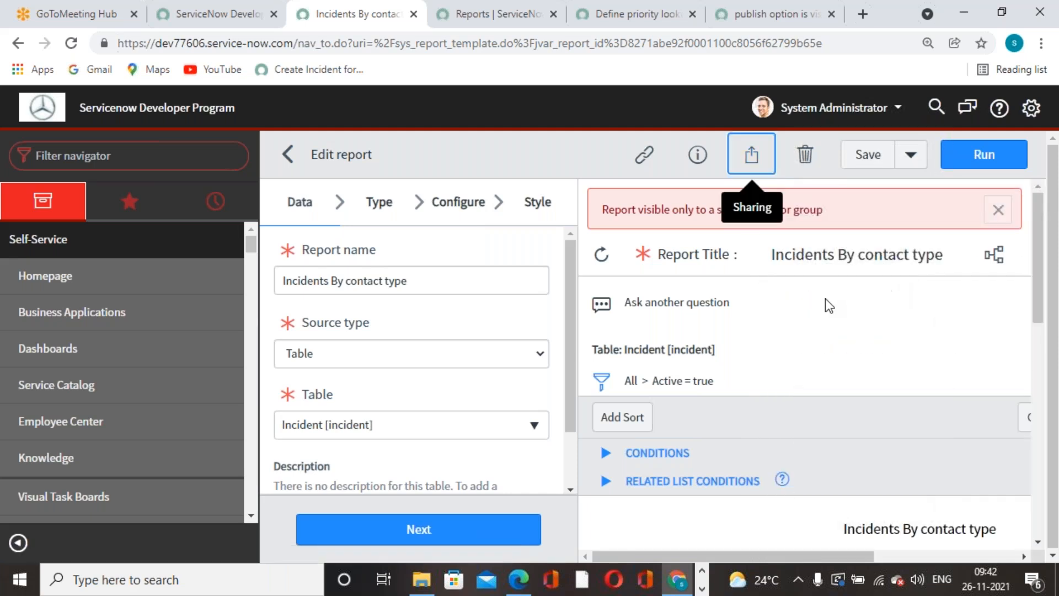
click(998, 209)
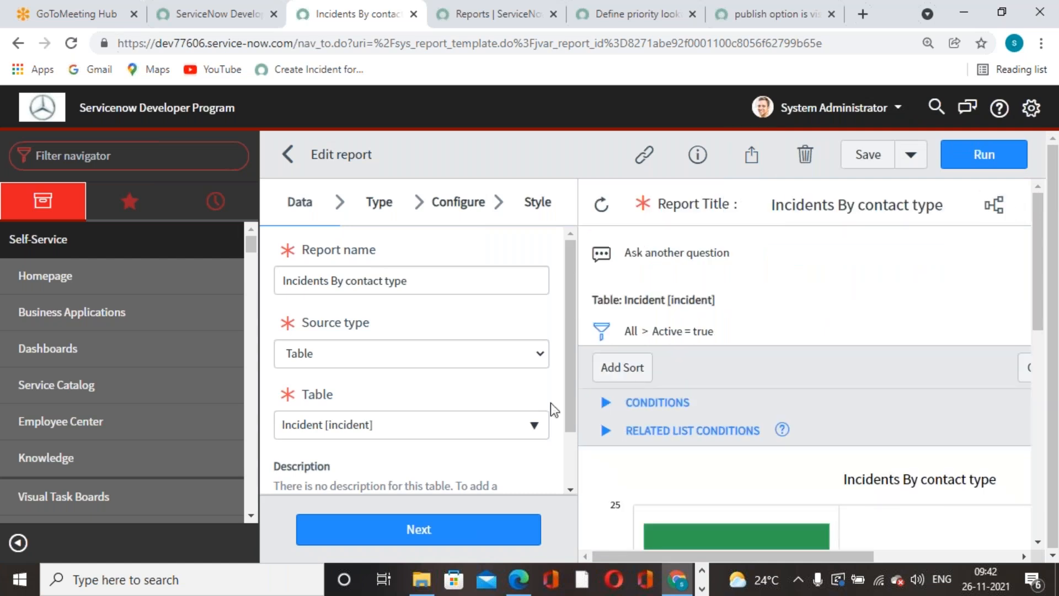
Step through Type, Configure and Style, checking the chart's 43 incidents, 24 by Phone.
scroll(370, 323, down, 1)
scroll(369, 320, up, 1)
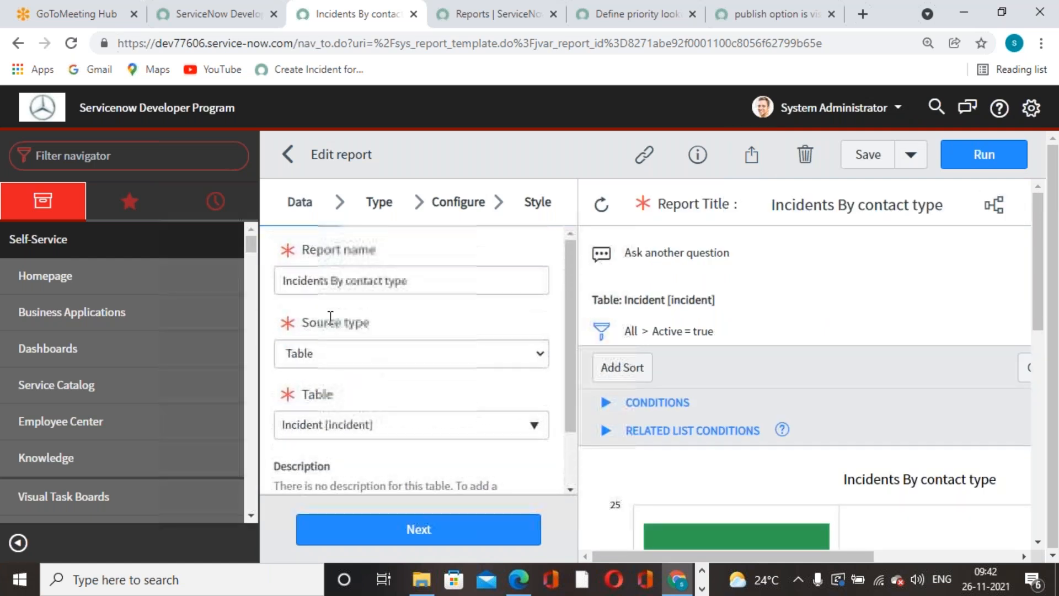
click(368, 204)
click(438, 195)
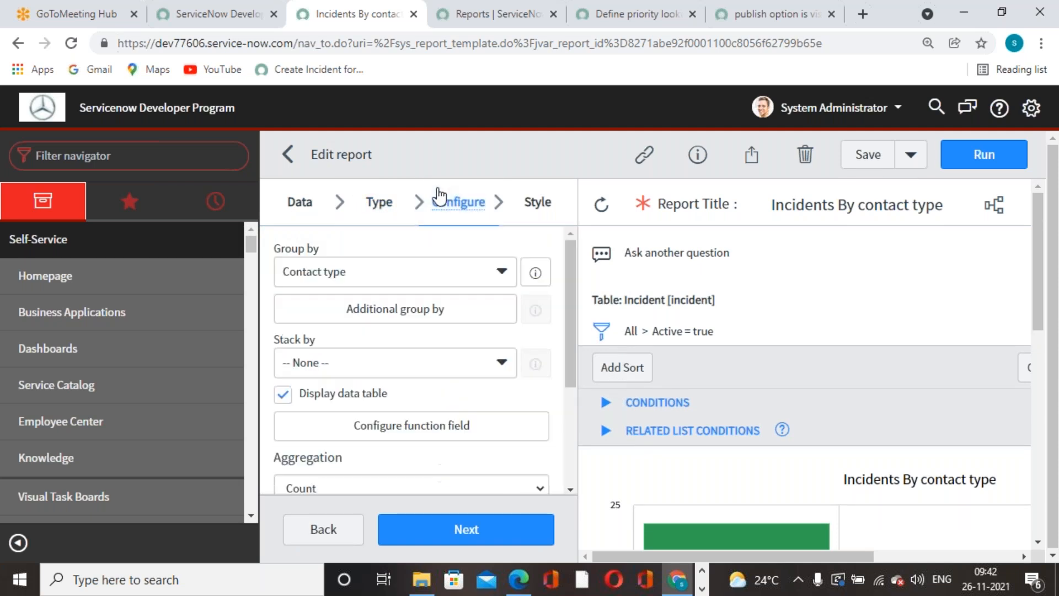
click(527, 203)
scroll(510, 408, down, 3)
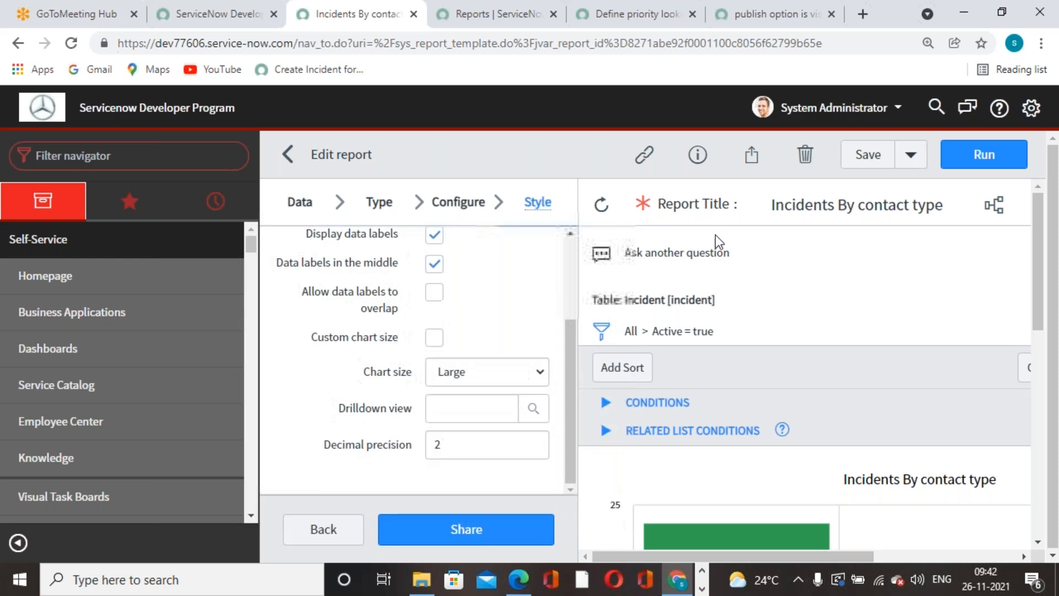
scroll(704, 335, down, 3)
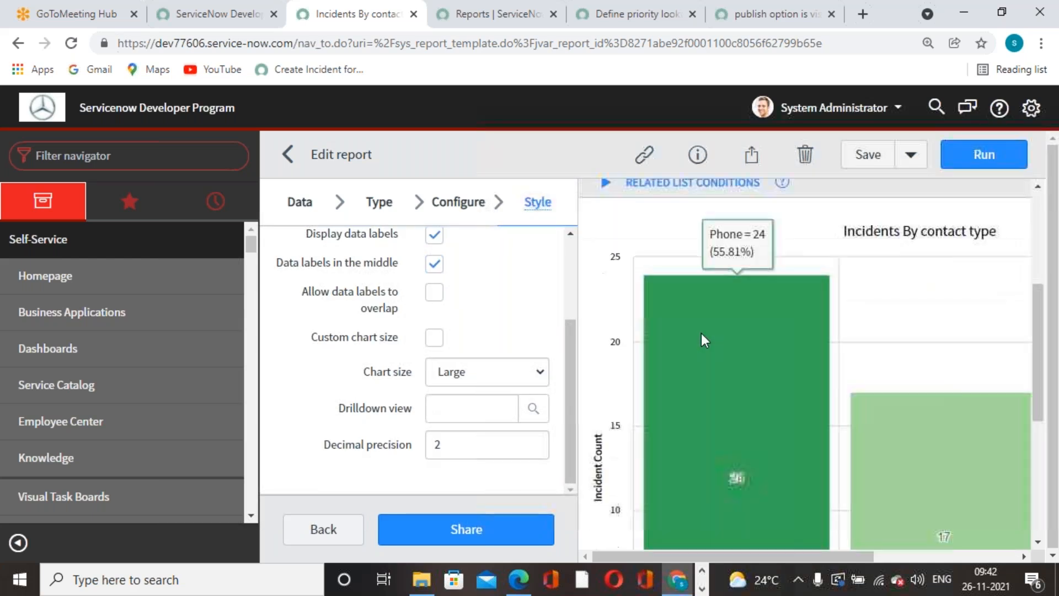
scroll(762, 342, up, 3)
scroll(765, 359, down, 5)
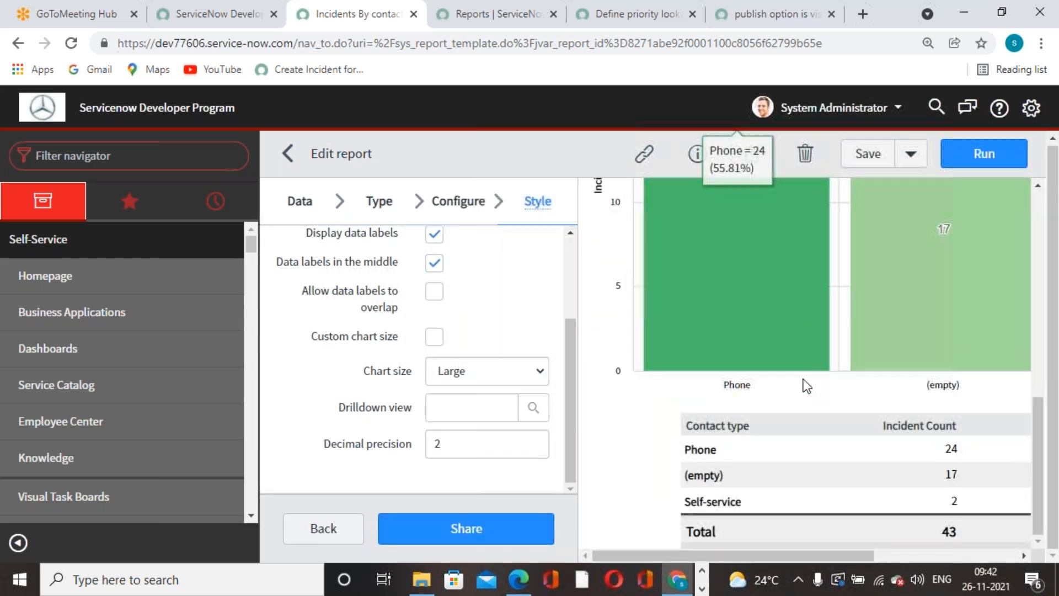
scroll(779, 393, up, 5)
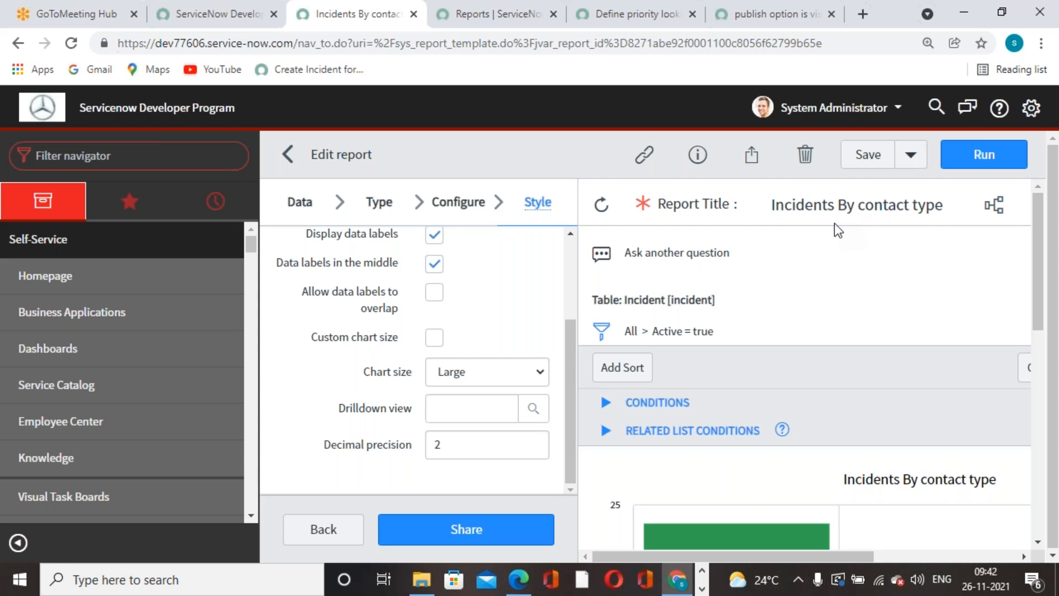
Open and close the report's sharing settings without changes.
click(751, 153)
click(849, 249)
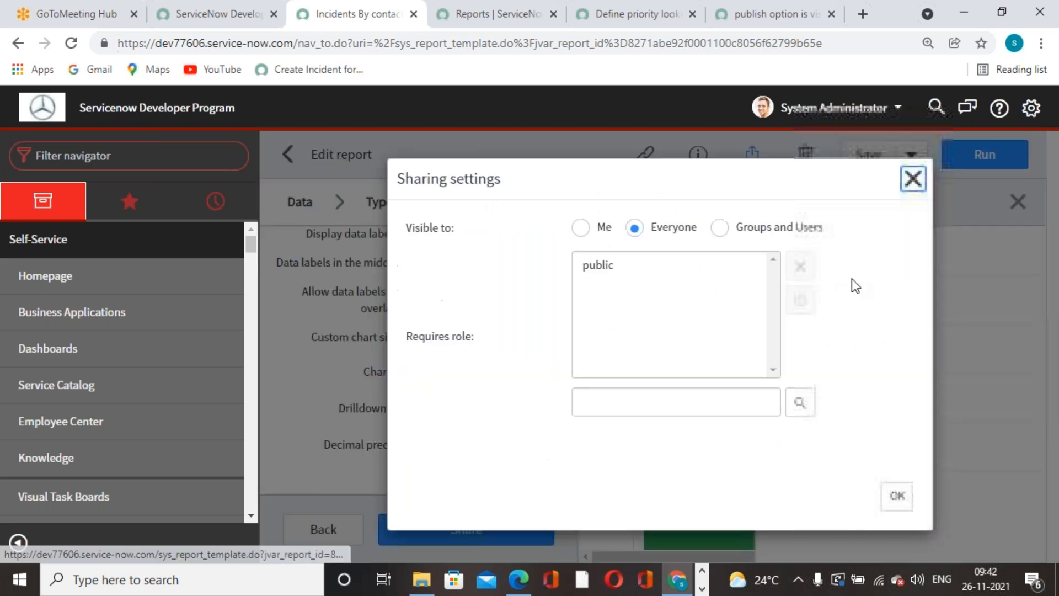
click(911, 177)
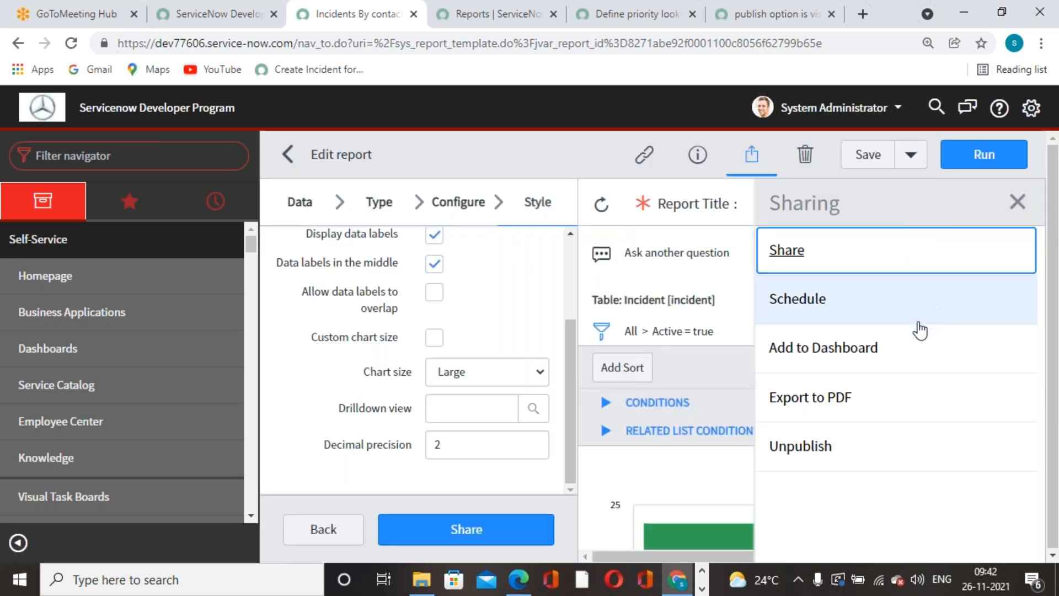
click(1018, 202)
click(751, 155)
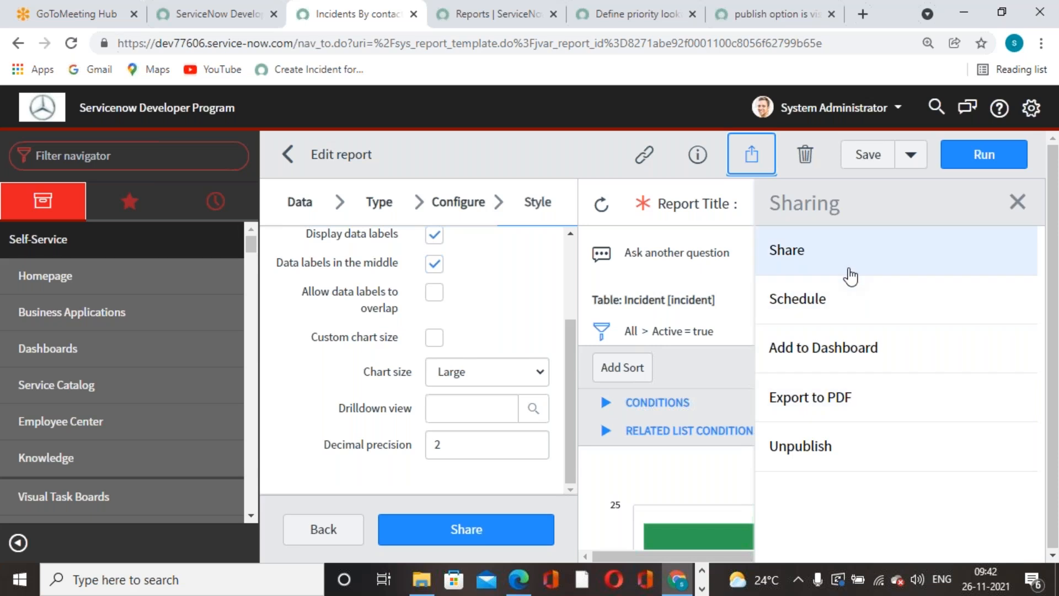
Keep Everyone visibility, add the itil required role, confirm, and close the Sharing panel.
click(825, 261)
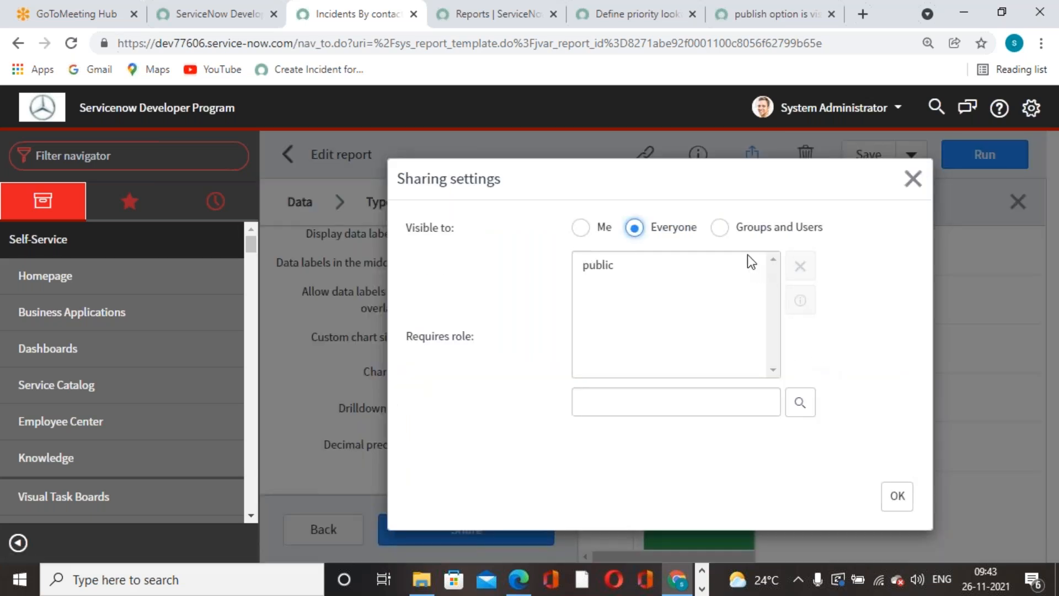
click(721, 228)
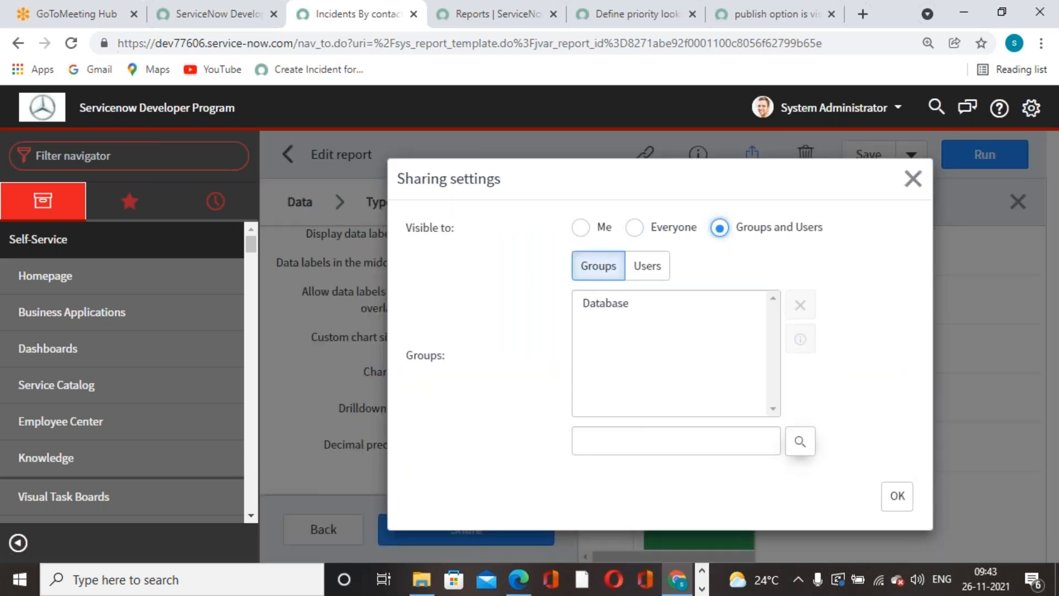
click(634, 228)
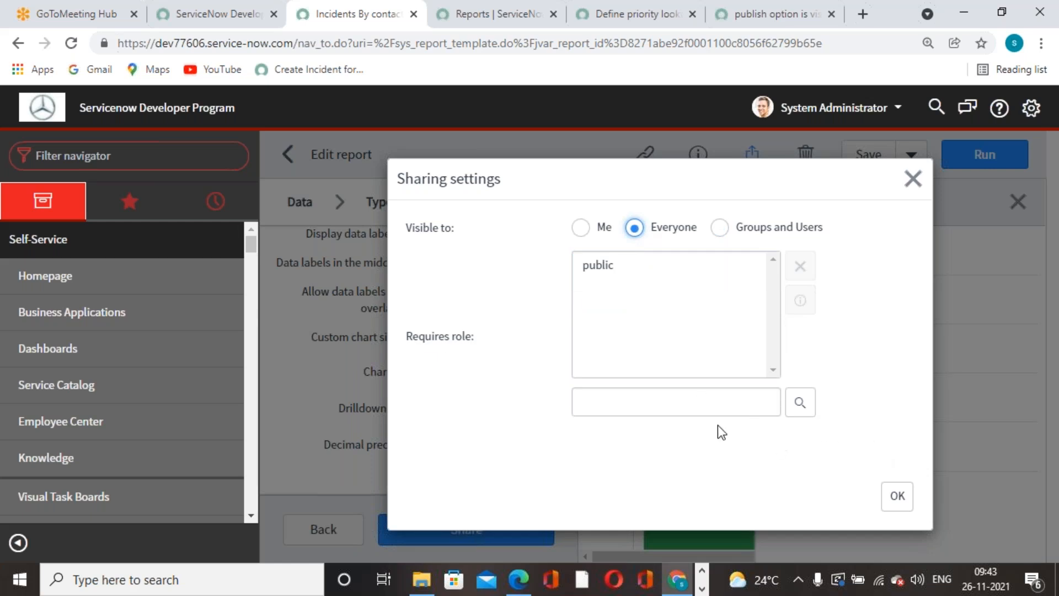
click(685, 393)
text(iti)
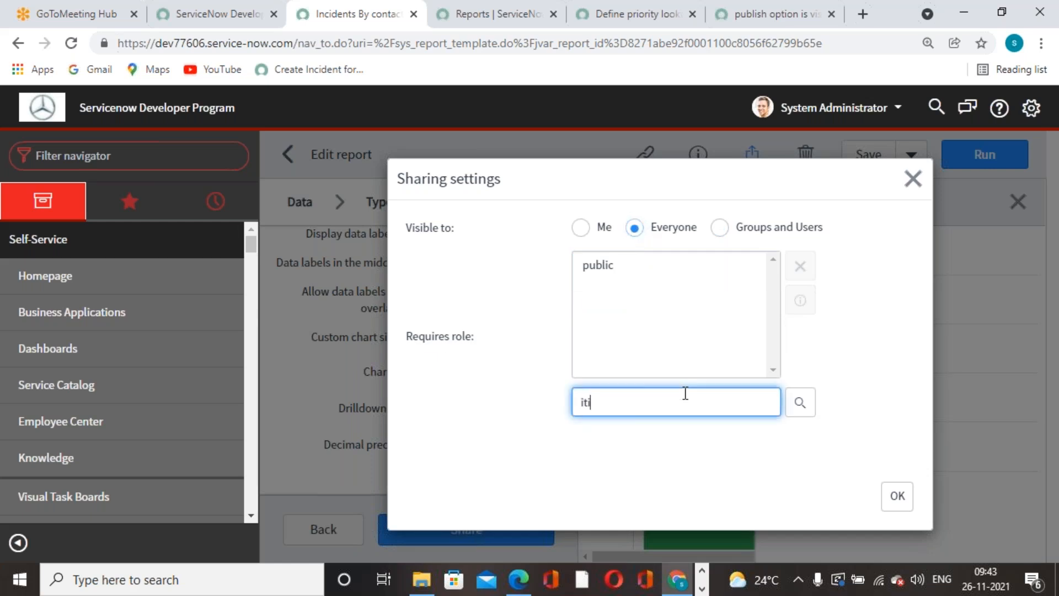
text(l)
click(703, 423)
click(896, 496)
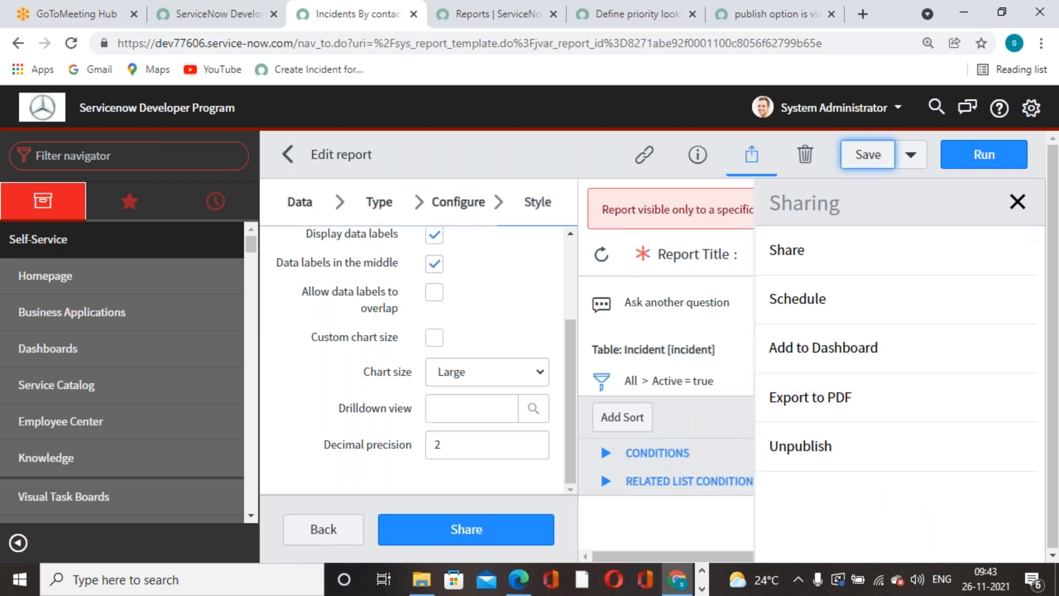
click(1018, 202)
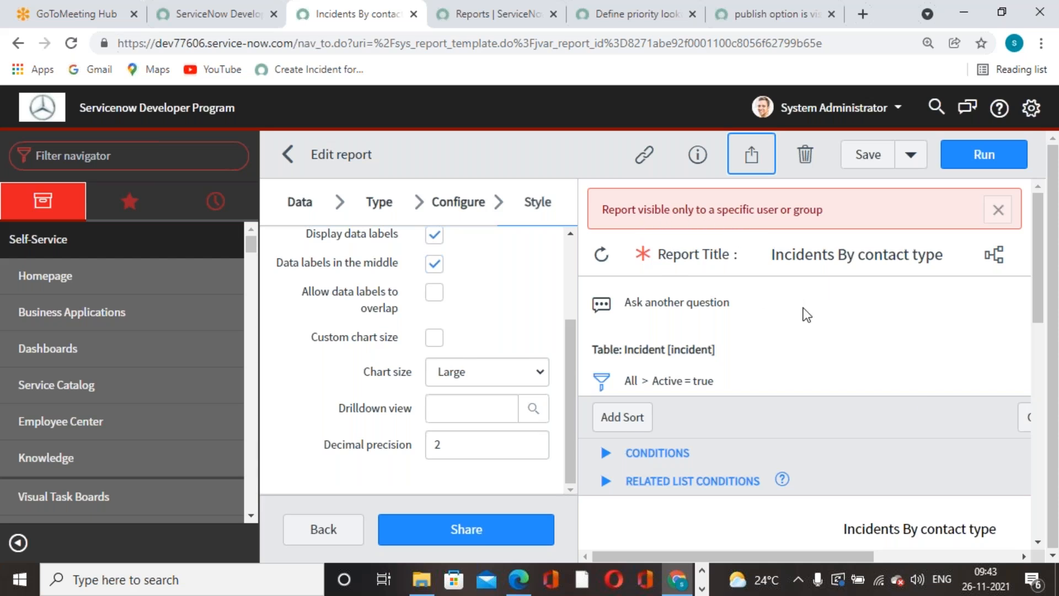
click(513, 14)
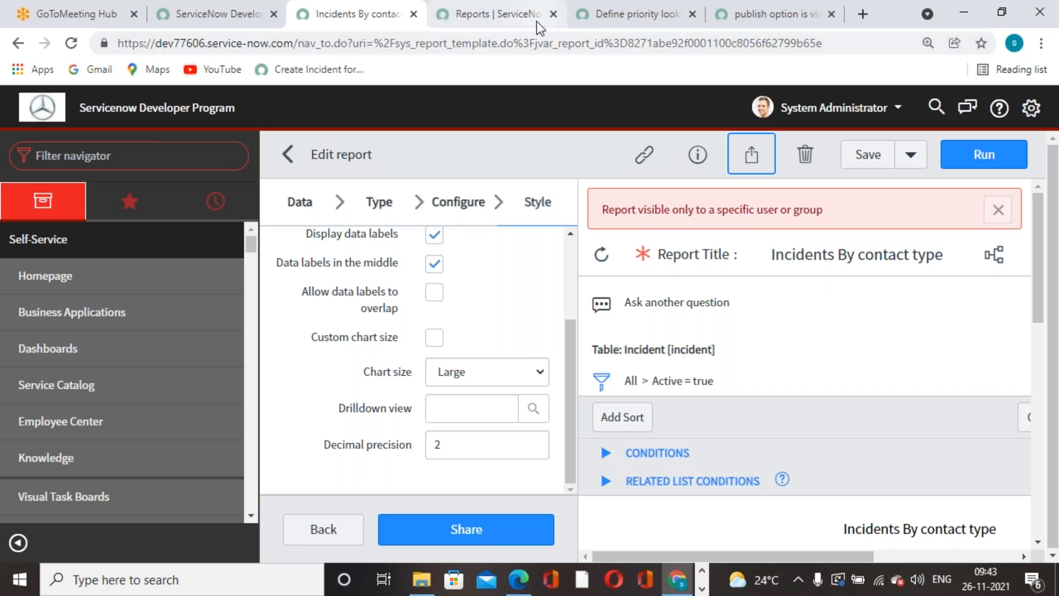
Reload the ITIL user's Reports list showing All reports with the search cleared.
click(70, 45)
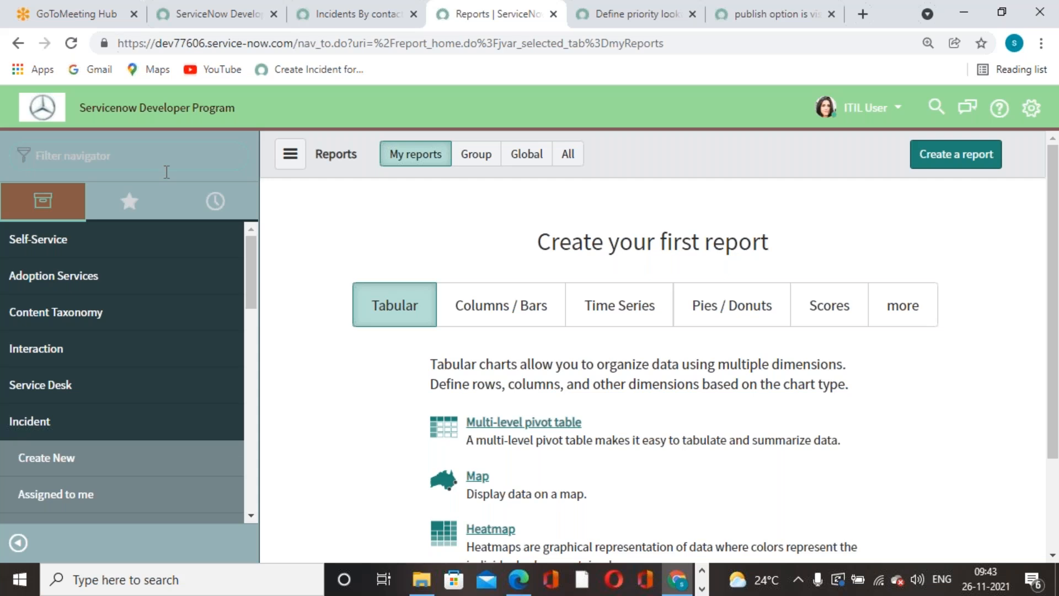
click(568, 153)
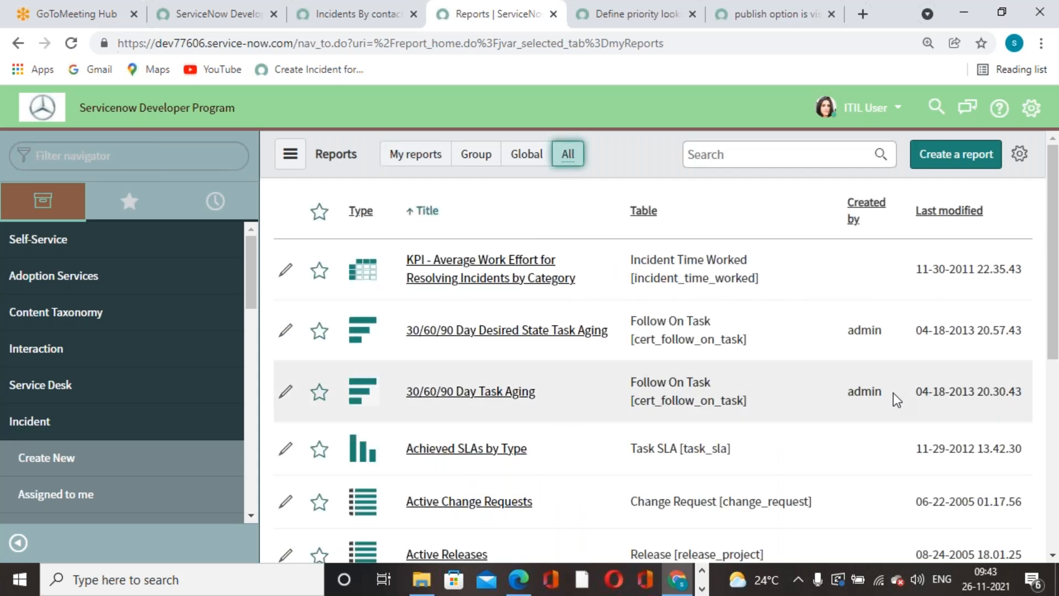
click(829, 159)
text(incidents)
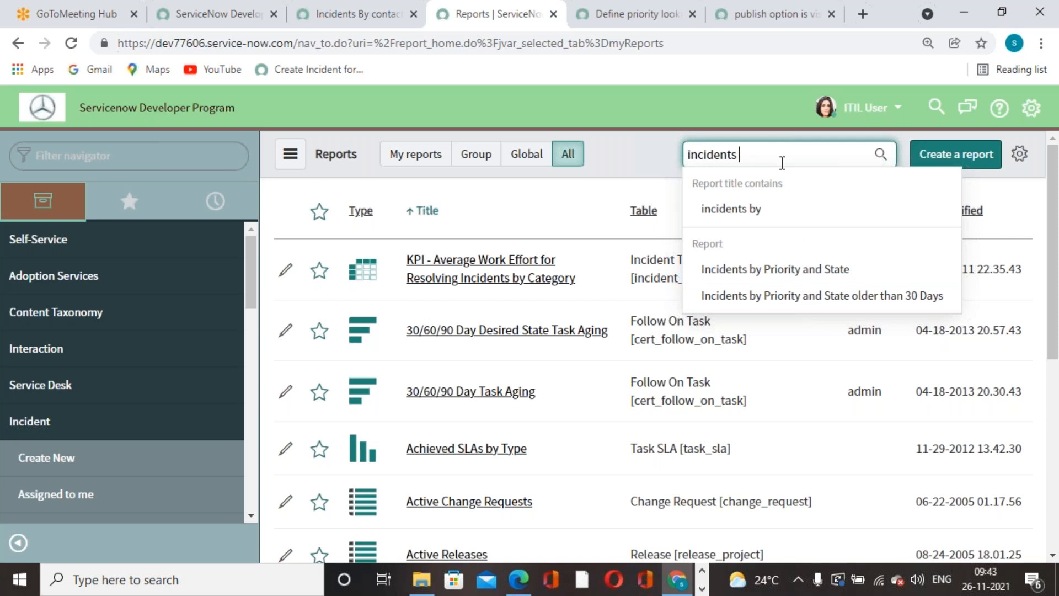
key(BackSpace)
key(BackSpace)
key(BackSpace)
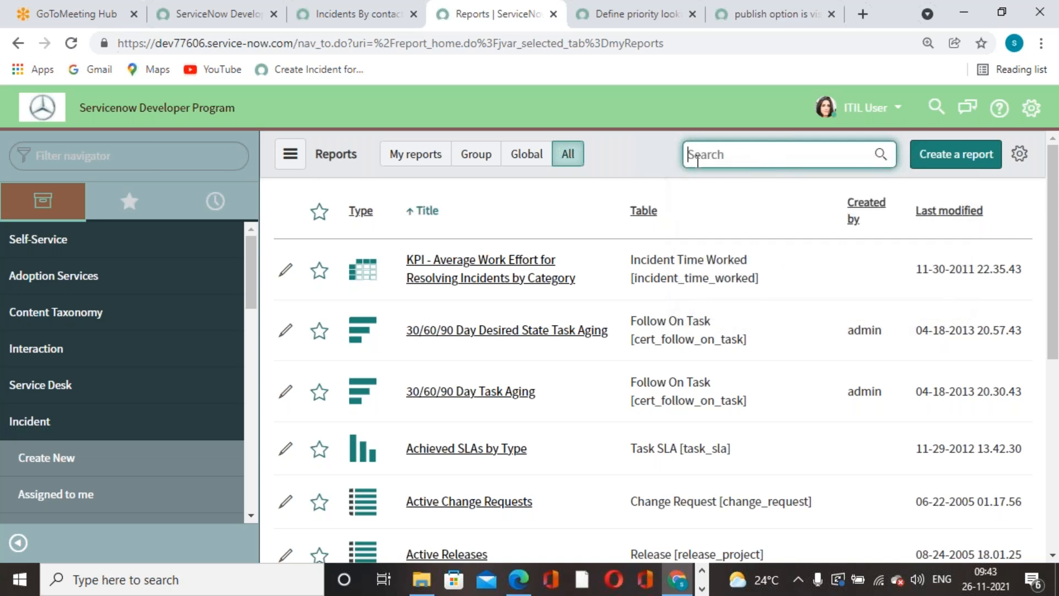
click(590, 25)
click(375, 26)
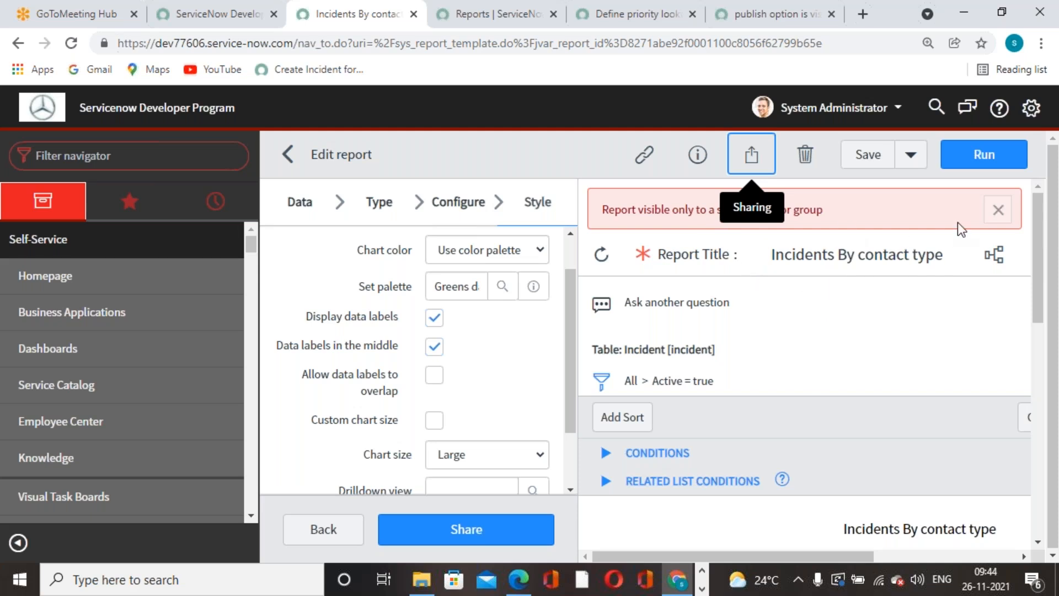
Replace the Database group share with a single chosen user, confirm and save.
click(996, 211)
click(756, 159)
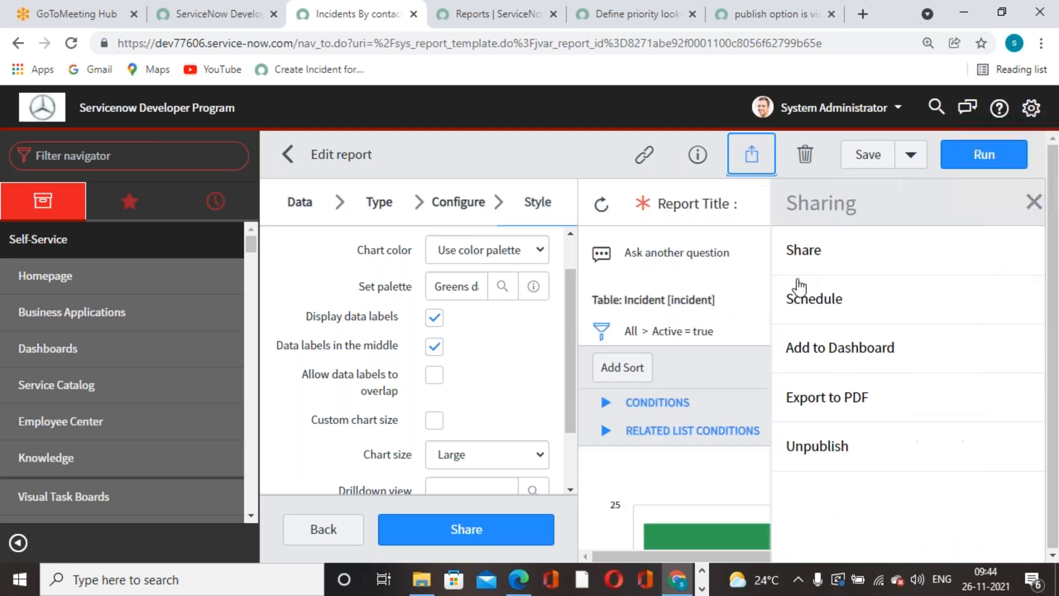
click(789, 251)
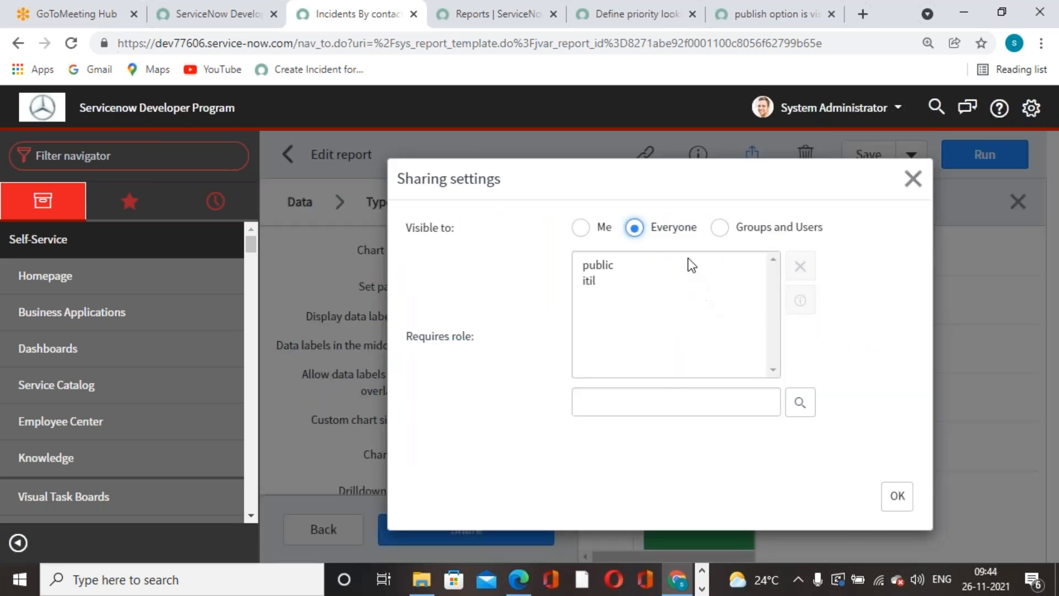
click(719, 227)
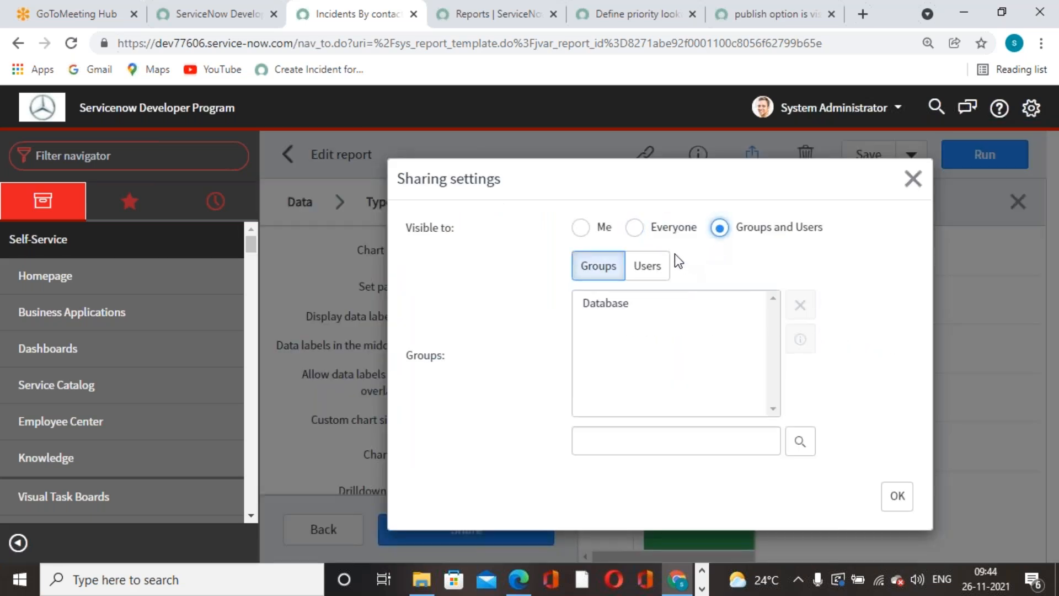
click(617, 309)
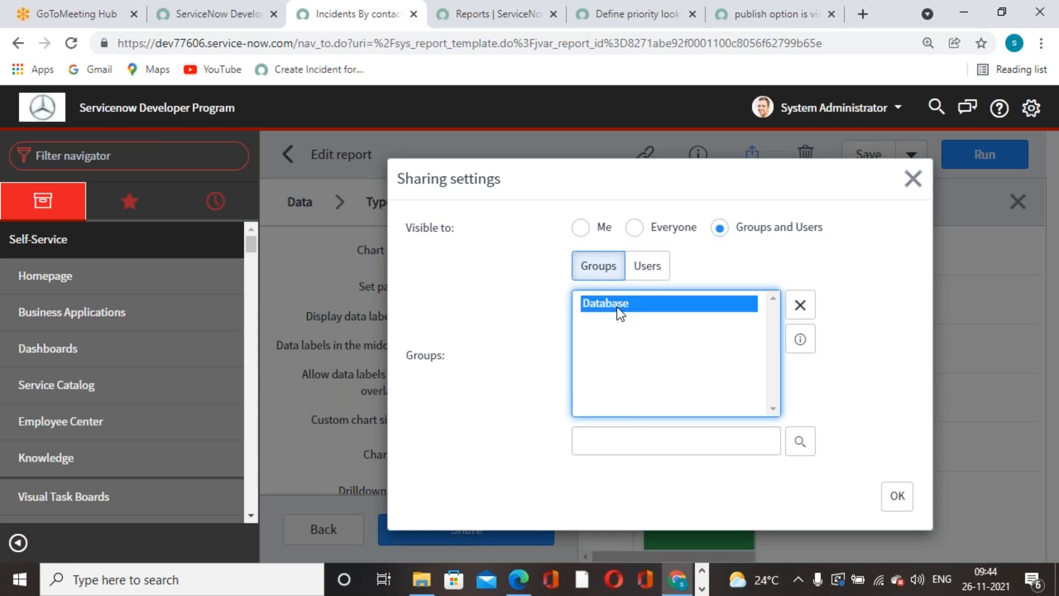
click(800, 305)
click(656, 274)
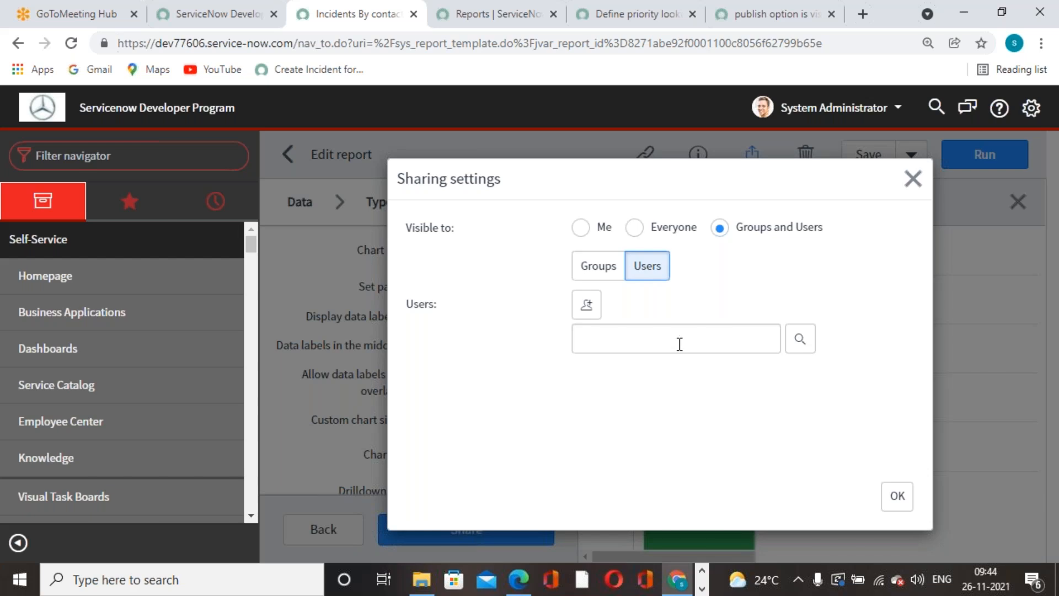
click(800, 339)
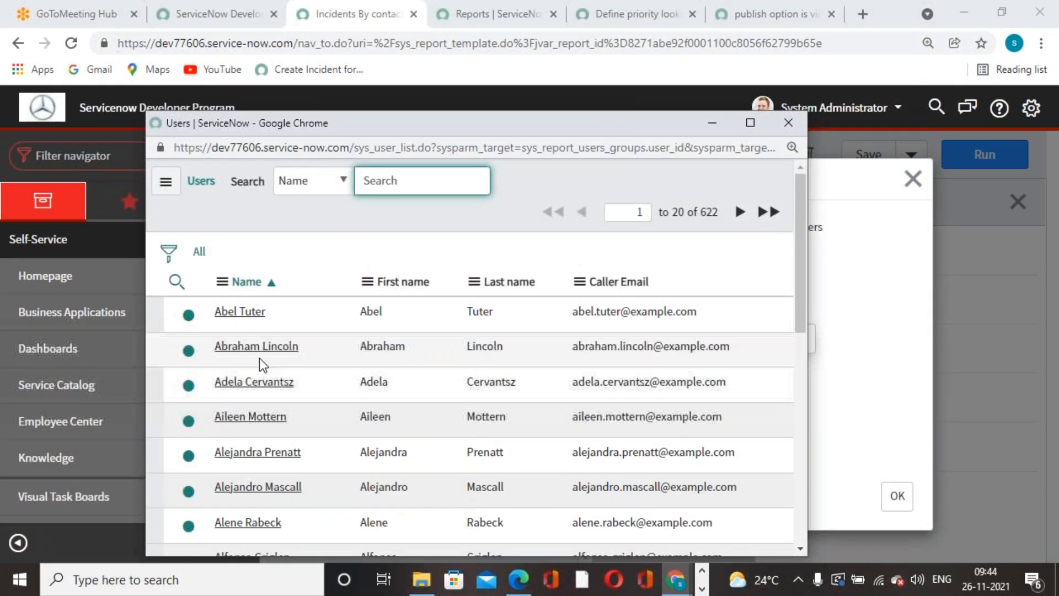
click(264, 419)
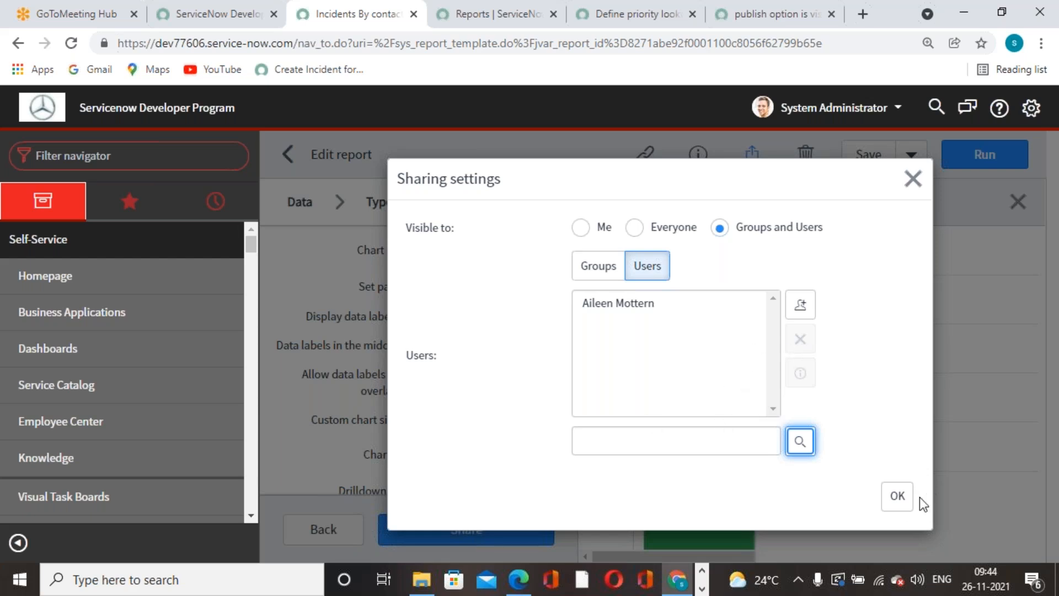
click(898, 497)
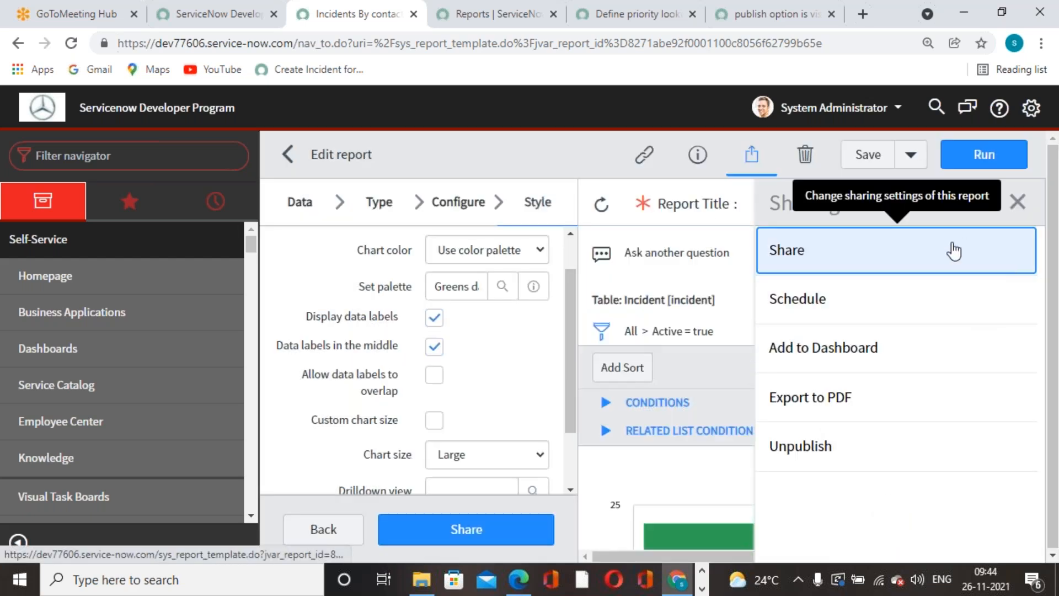
click(863, 165)
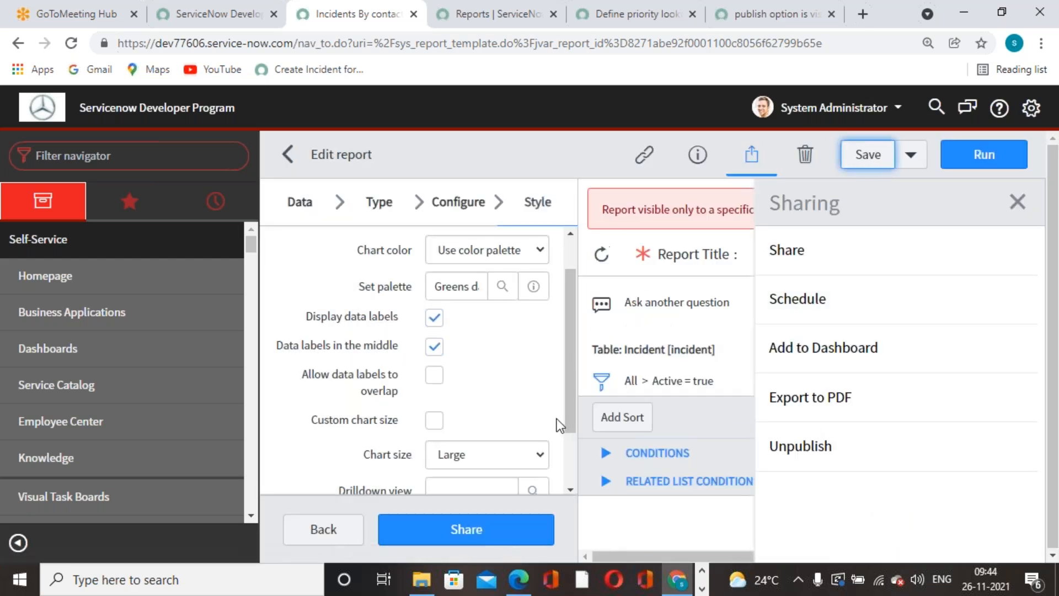
click(1017, 202)
Save the report, then reload the ITIL user's Reports list showing All reports.
click(869, 155)
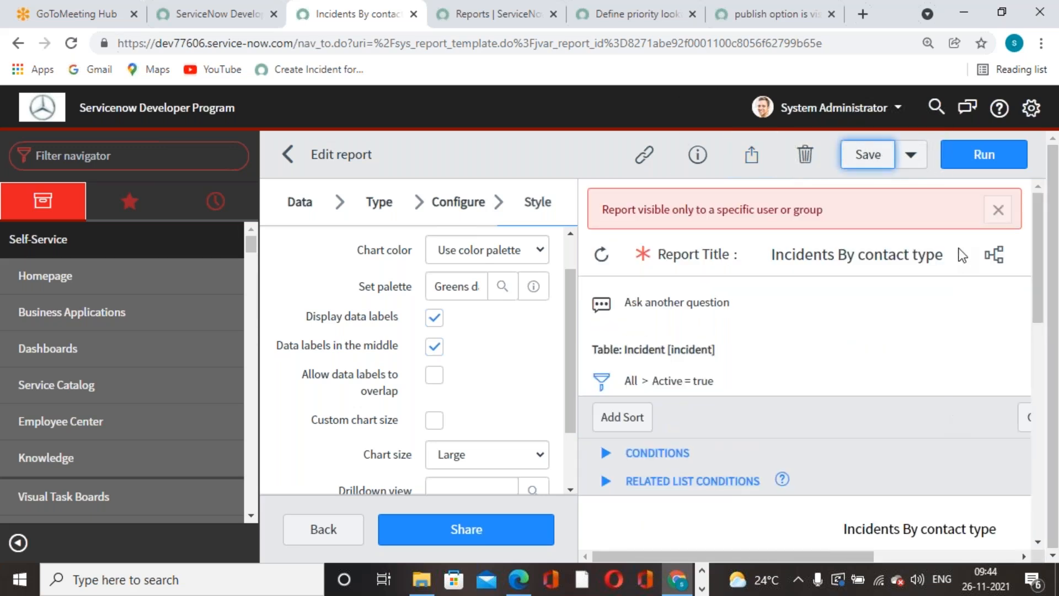
click(990, 222)
click(478, 22)
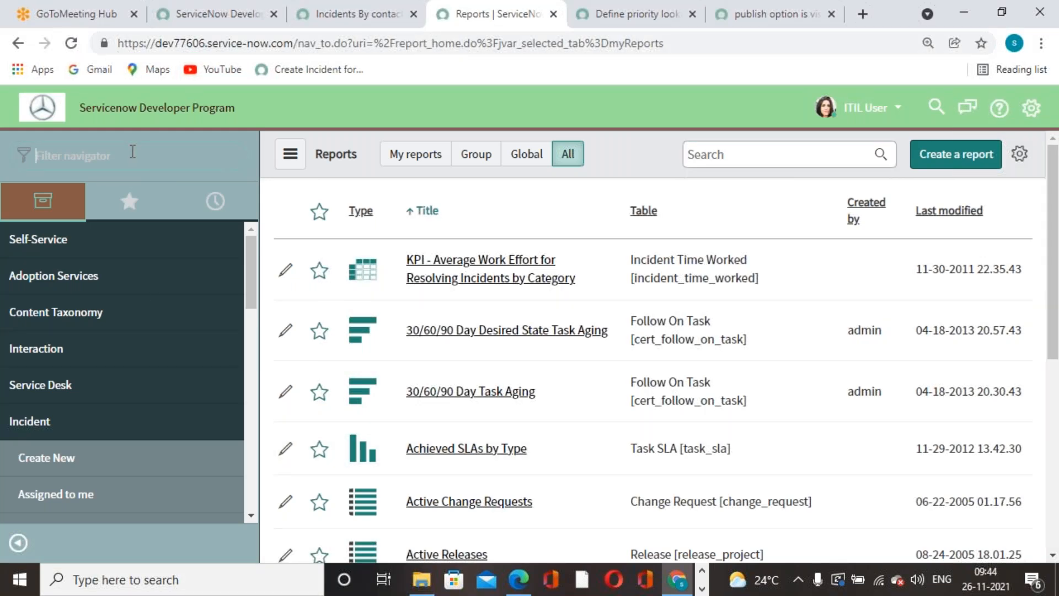
click(568, 157)
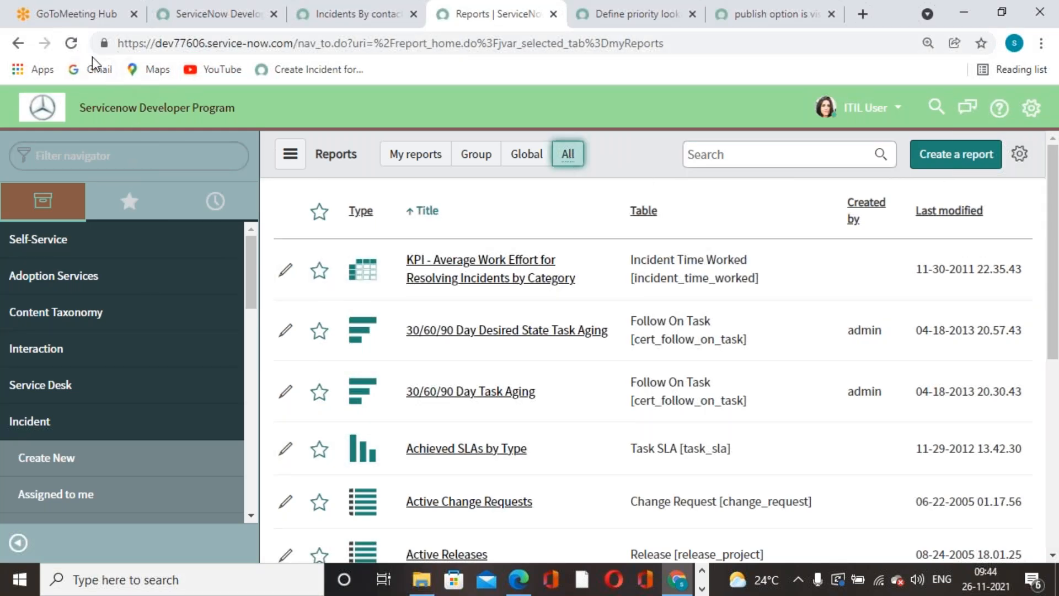
click(71, 43)
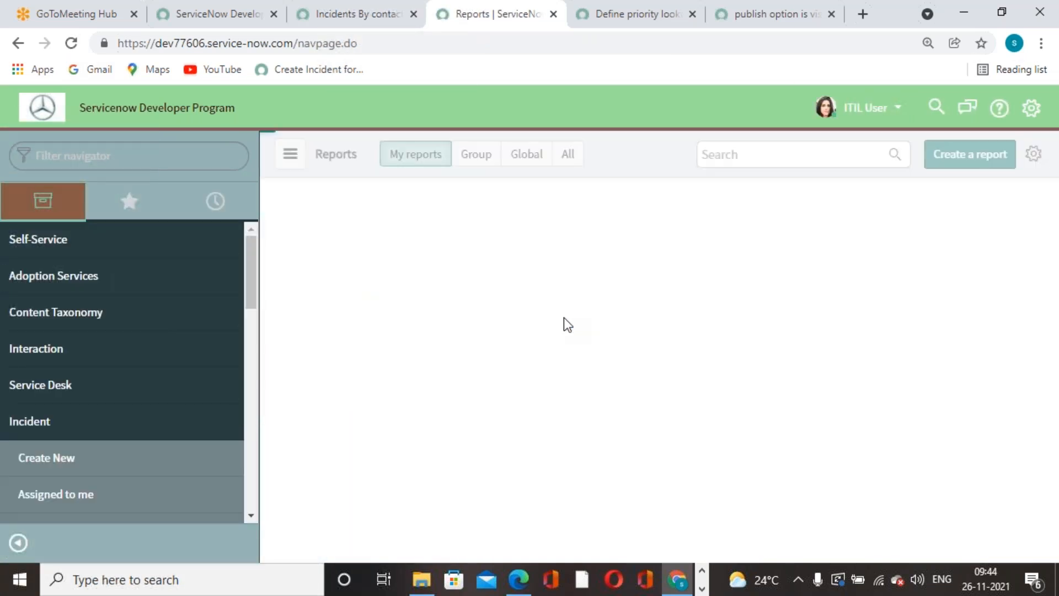
click(568, 156)
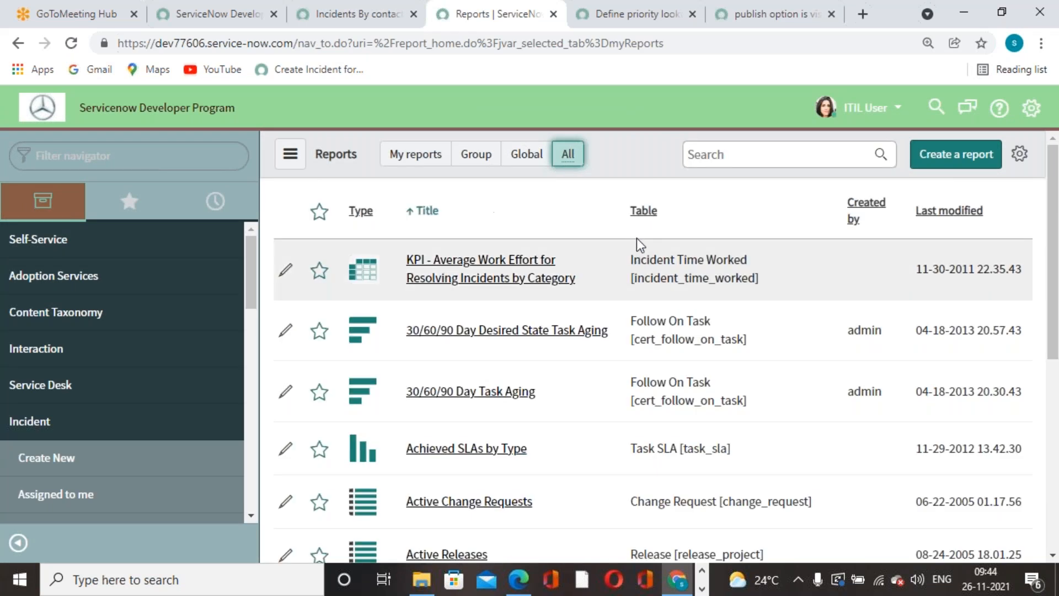
Search report titles for 'incident'.
click(722, 155)
text(it)
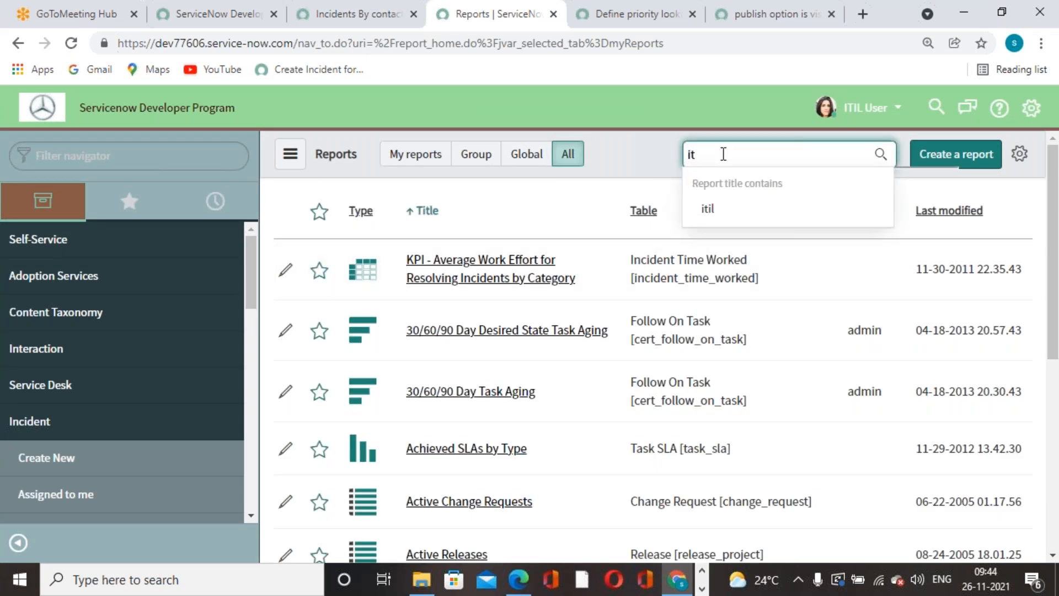
key(BackSpace)
key(BackSpace)
key(BackSpace)
text(incide)
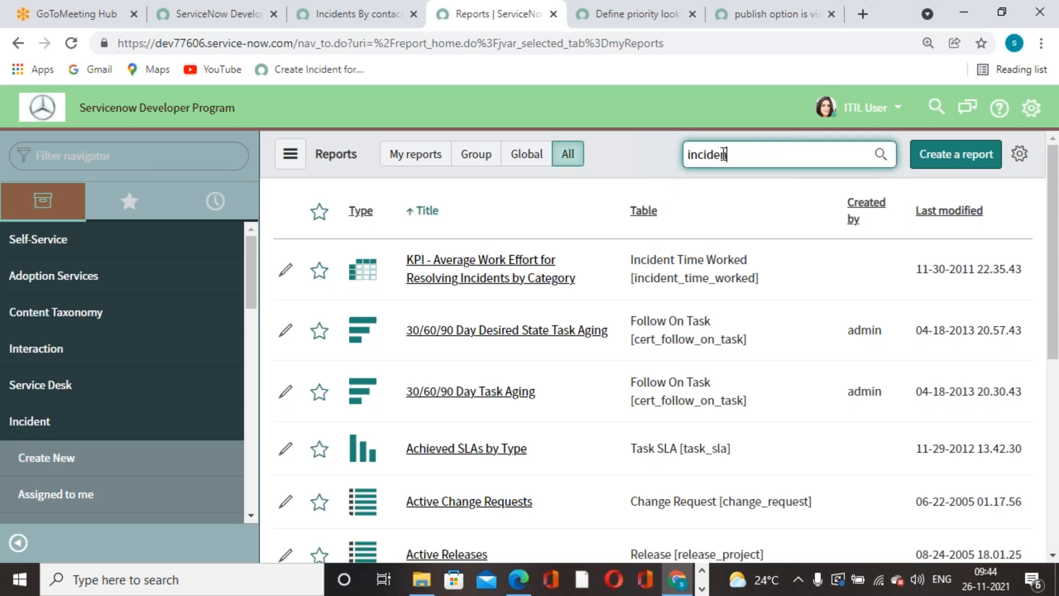
text(nt)
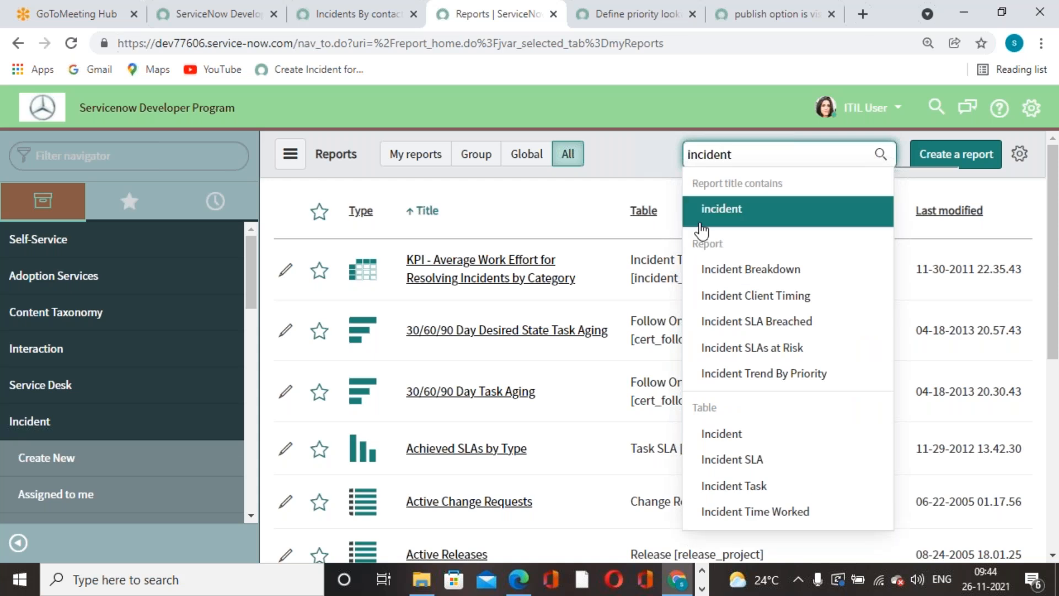
scroll(749, 325, down, 4)
scroll(749, 325, up, 4)
Impersonate an ordinary user picked from the Impersonate User search list.
click(849, 108)
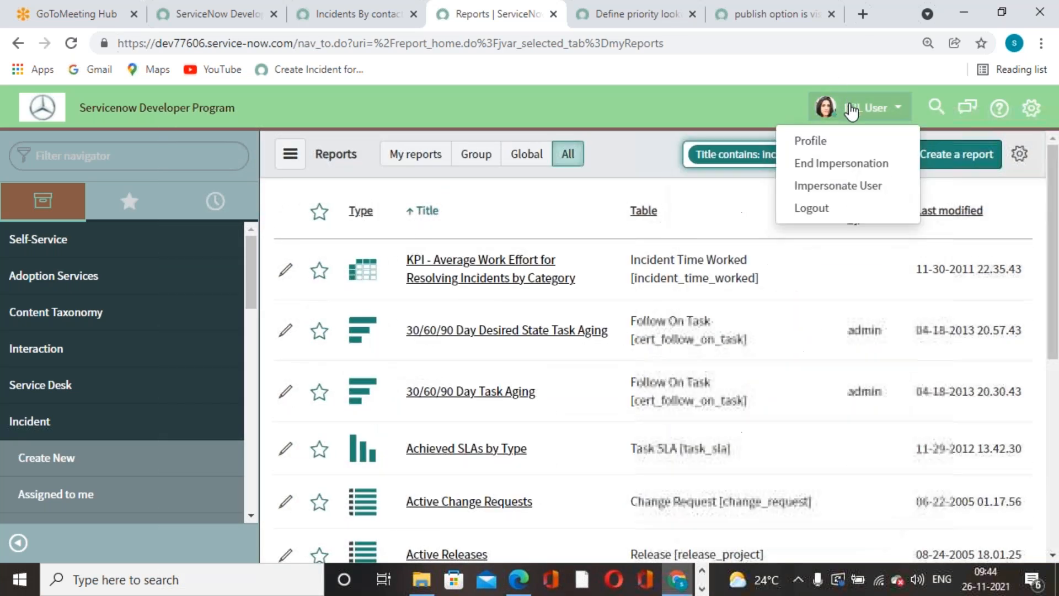
click(821, 187)
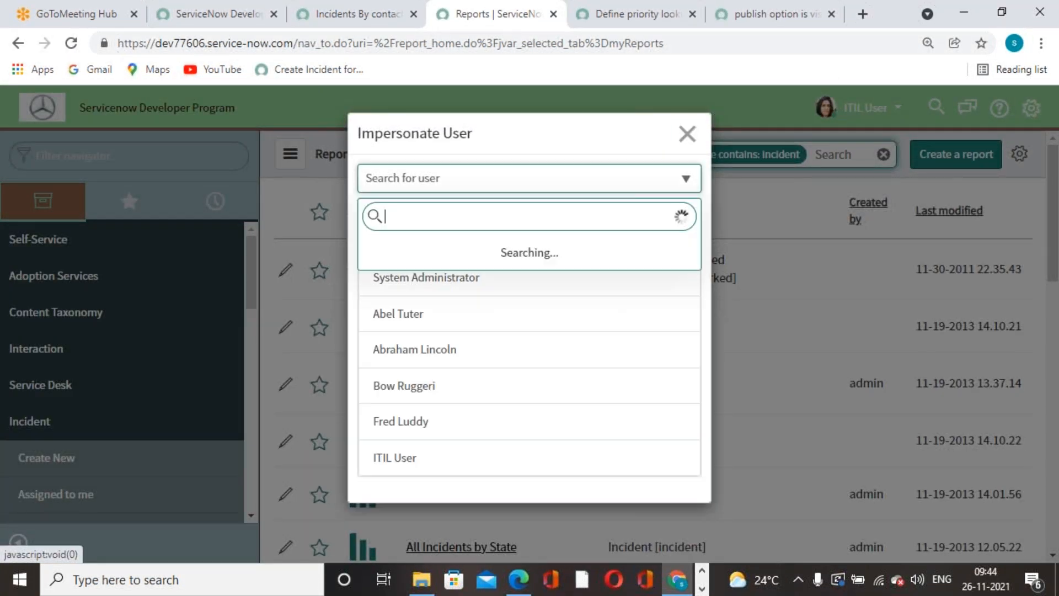
text(alien)
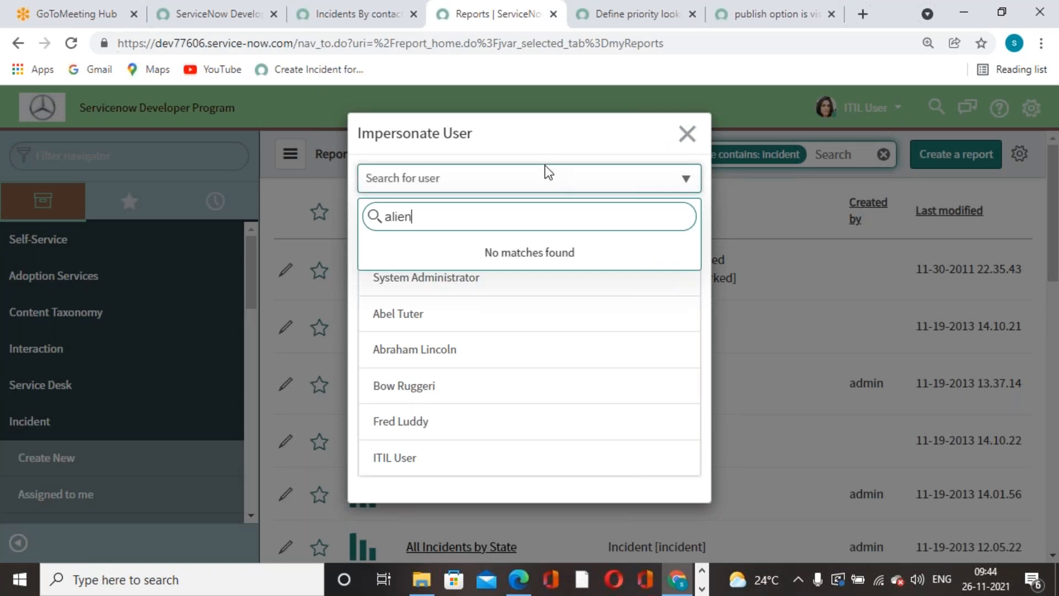
key(BackSpace)
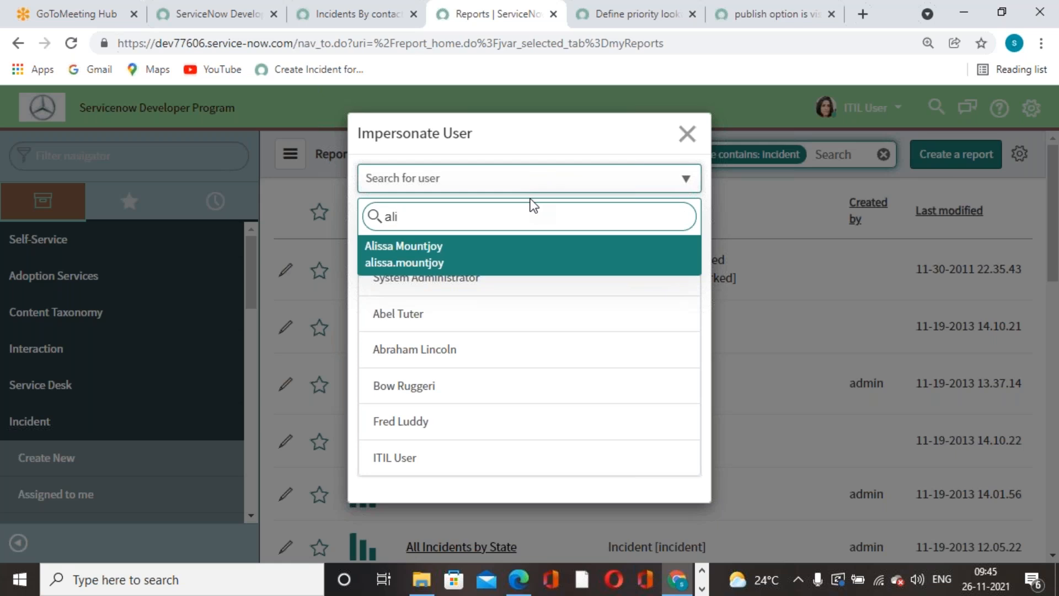
key(BackSpace)
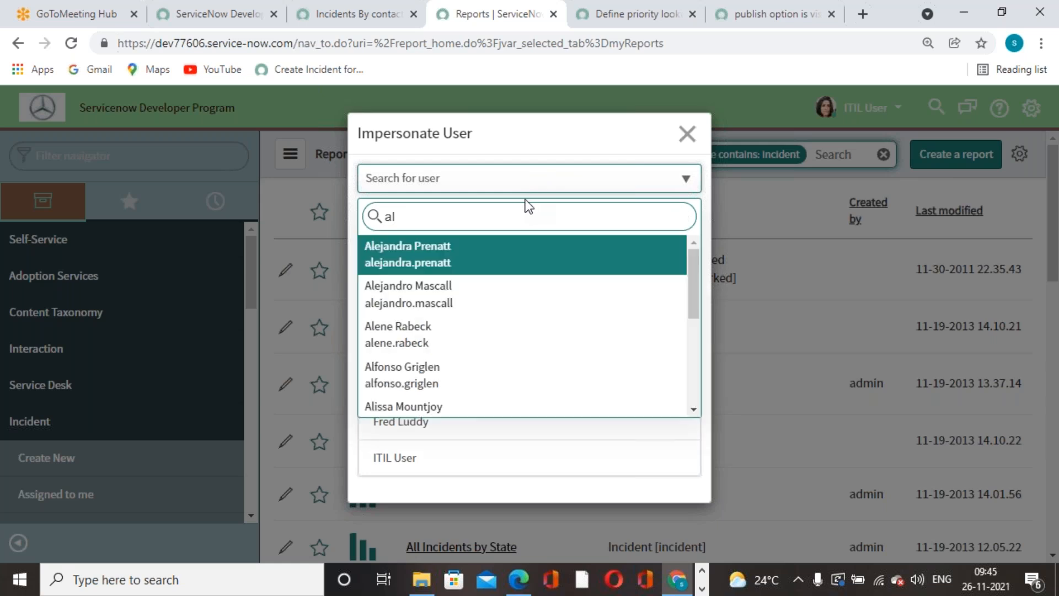
scroll(432, 333, down, 2)
scroll(442, 357, down, 3)
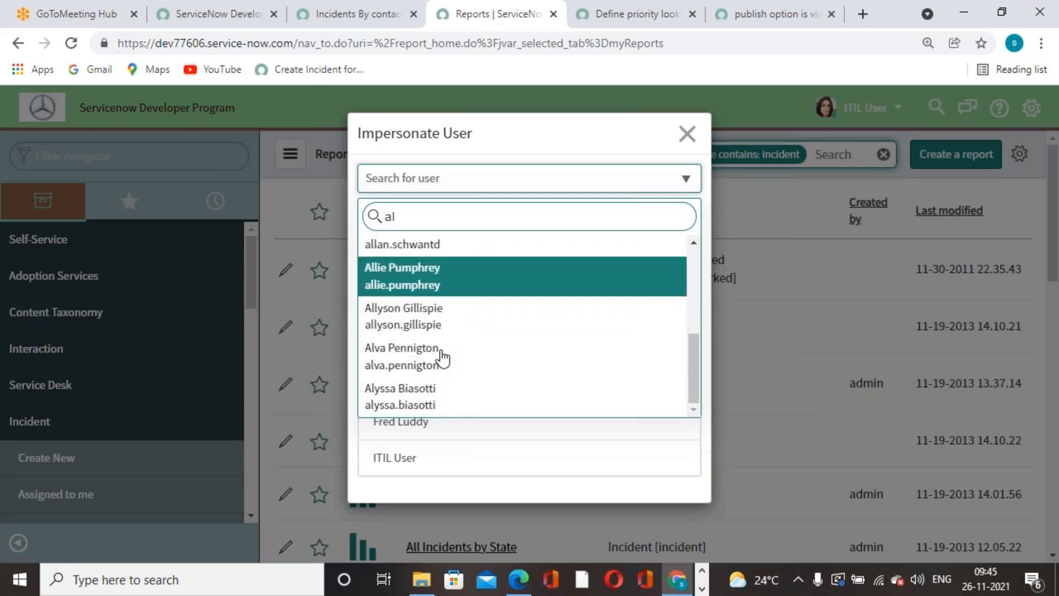
scroll(443, 358, up, 2)
scroll(461, 364, up, 3)
key(BackSpace)
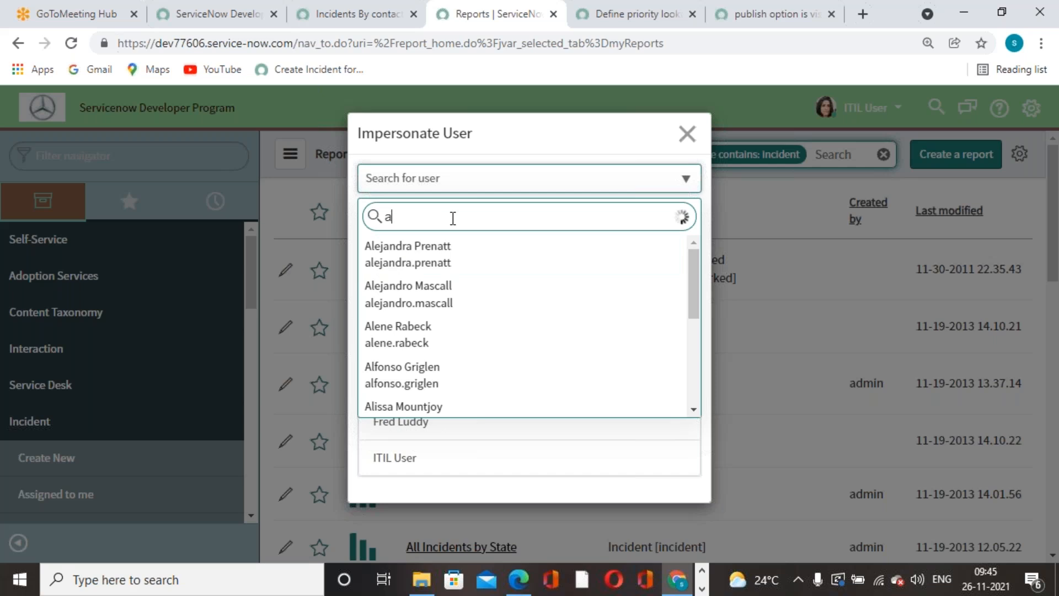
text(mot)
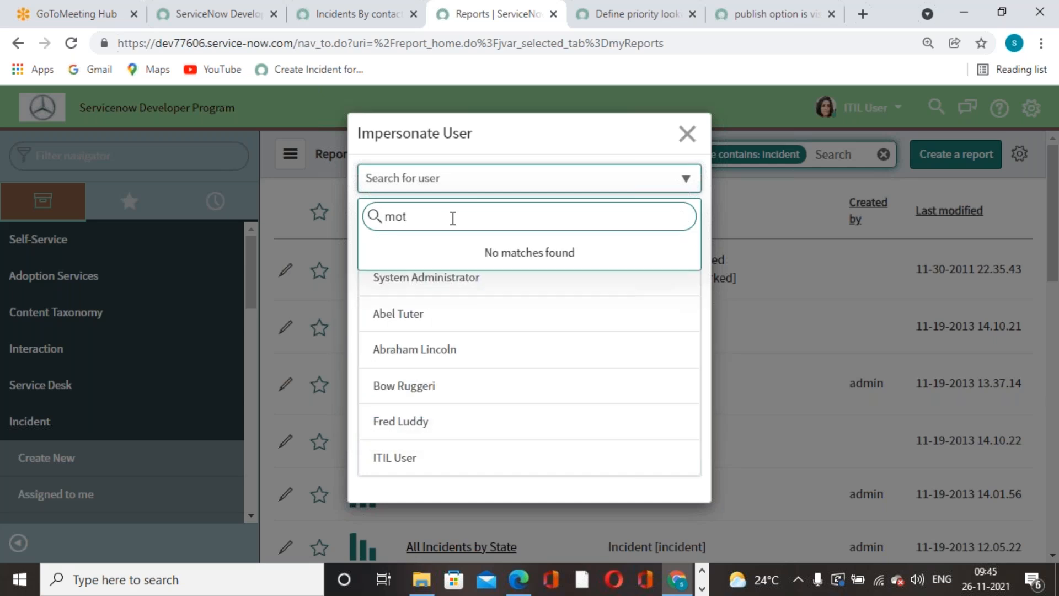
key(BackSpace)
key(BackSpace)
key(BackSpace)
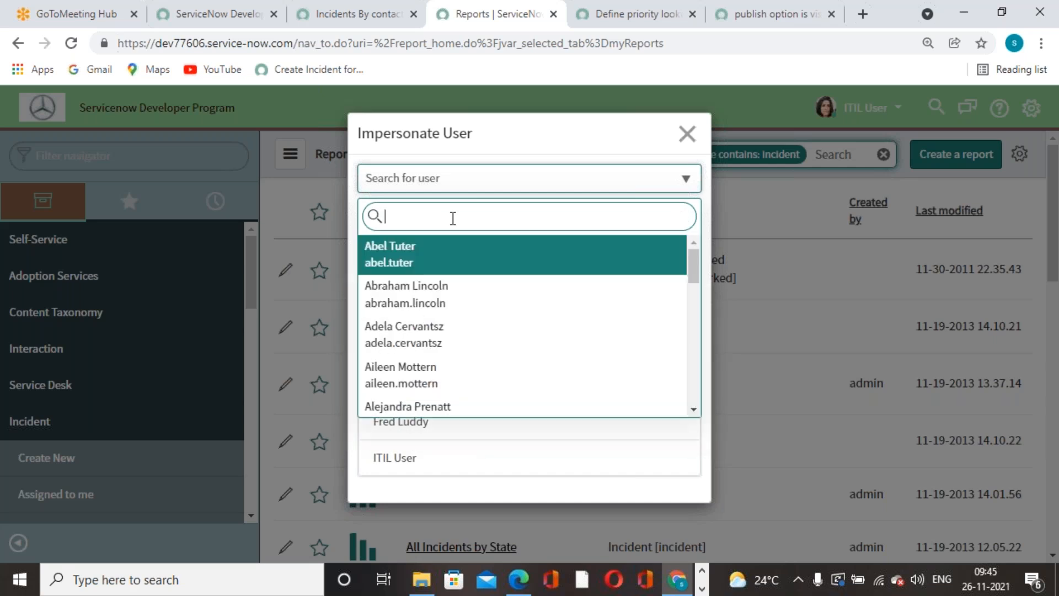
click(477, 383)
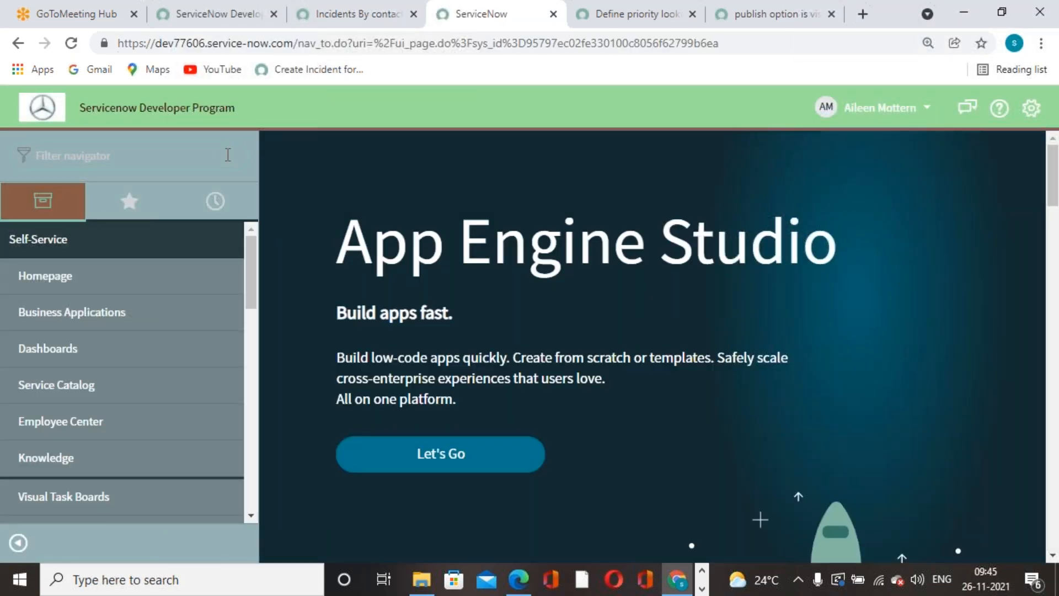
Filter the navigator for 'report', then clear it back to the full application menu.
text(report)
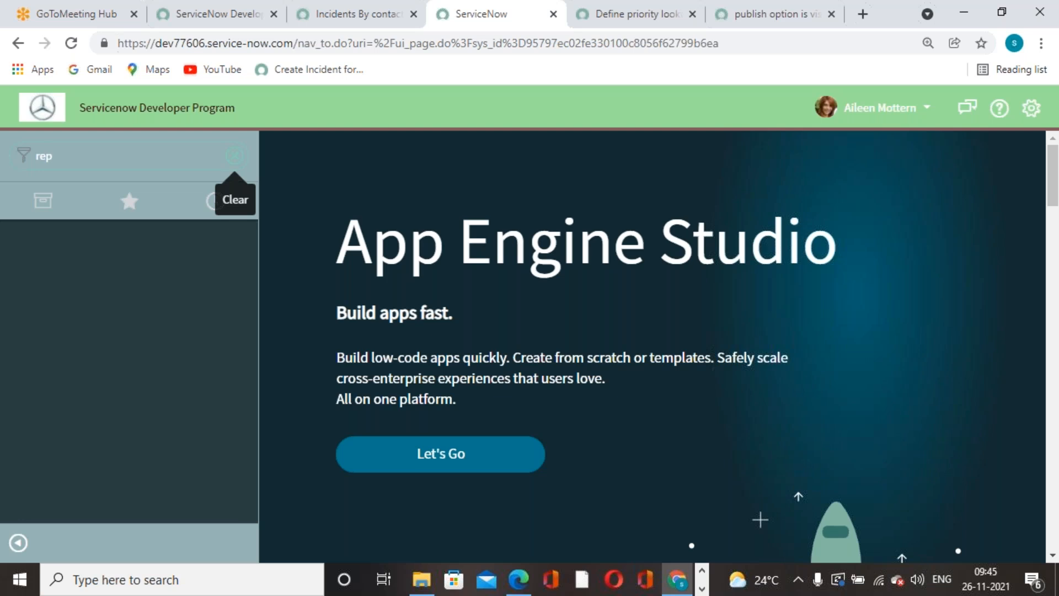
key(BackSpace)
scroll(127, 353, down, 3)
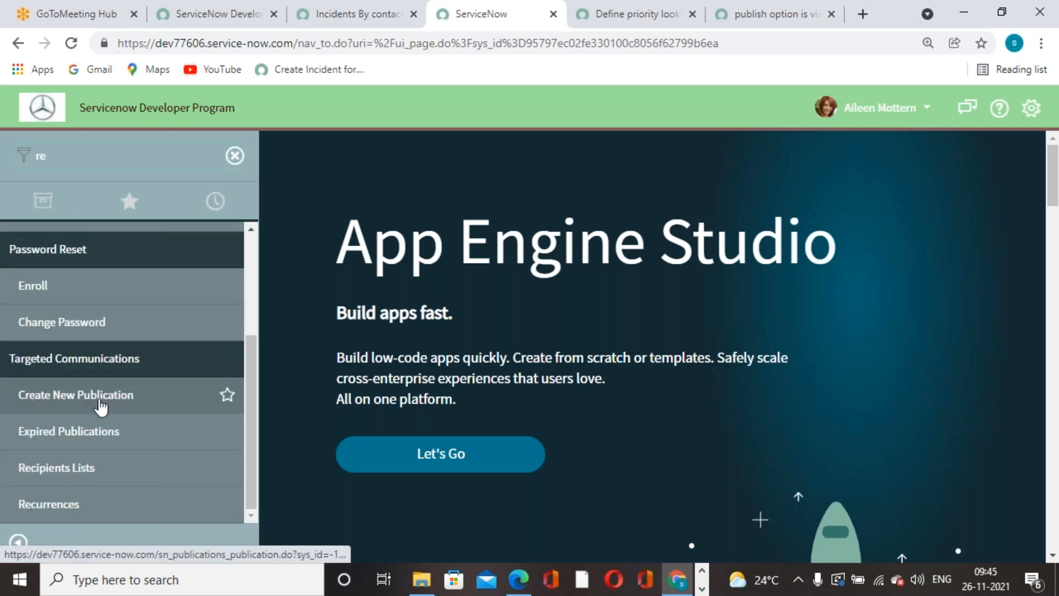
scroll(101, 407, up, 3)
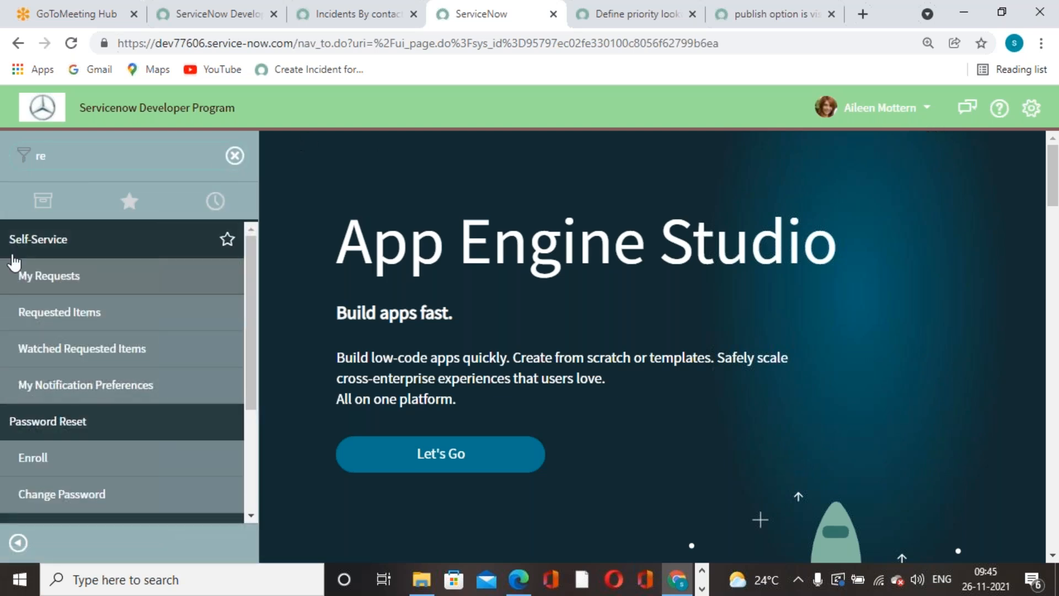
click(234, 155)
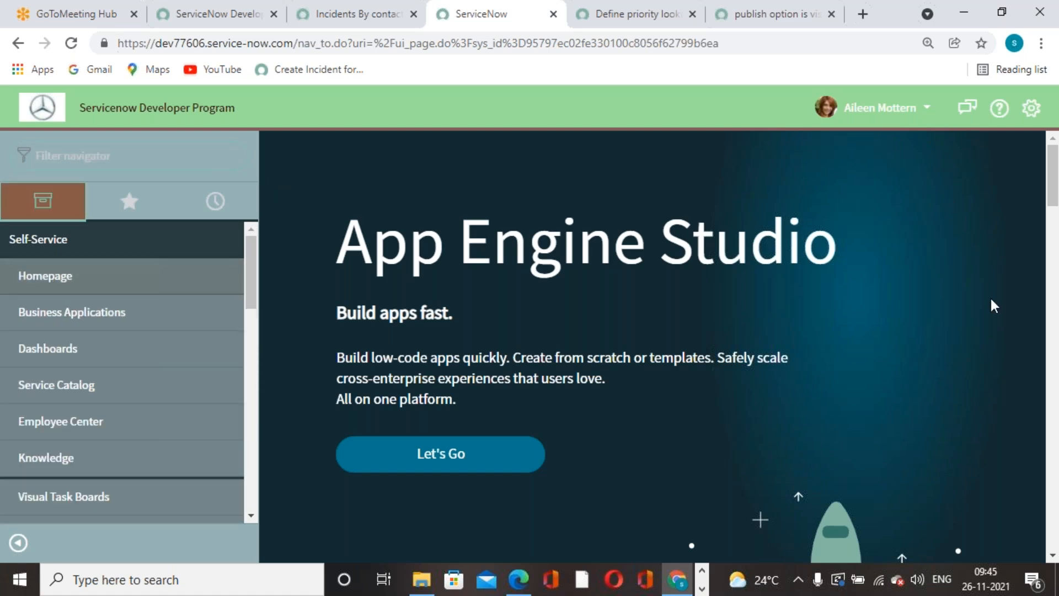
click(888, 111)
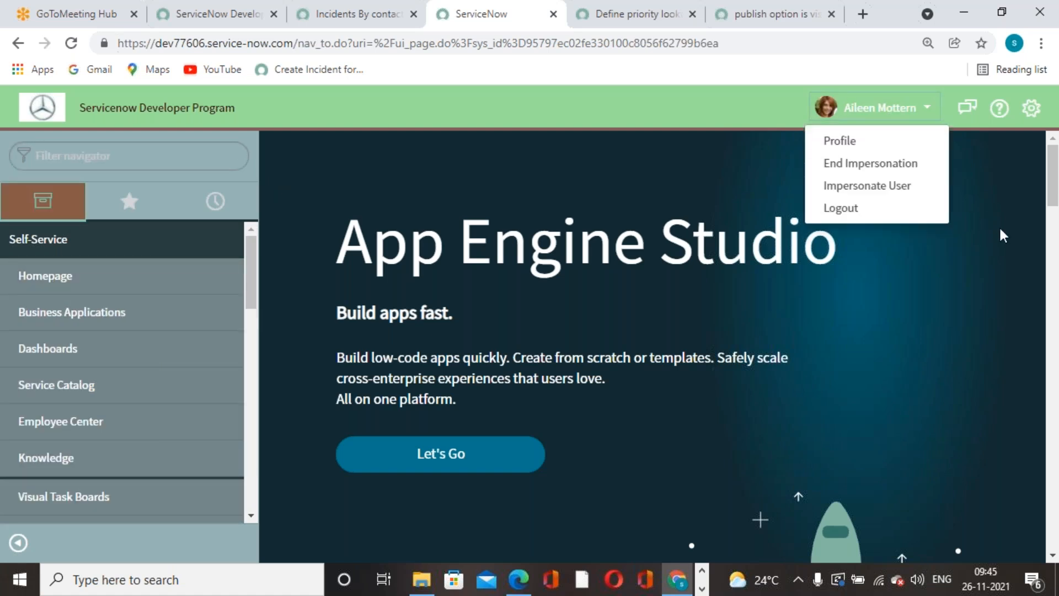
Switch the session back to System Administrator and return to the Incidents By contact type report.
click(868, 188)
click(471, 289)
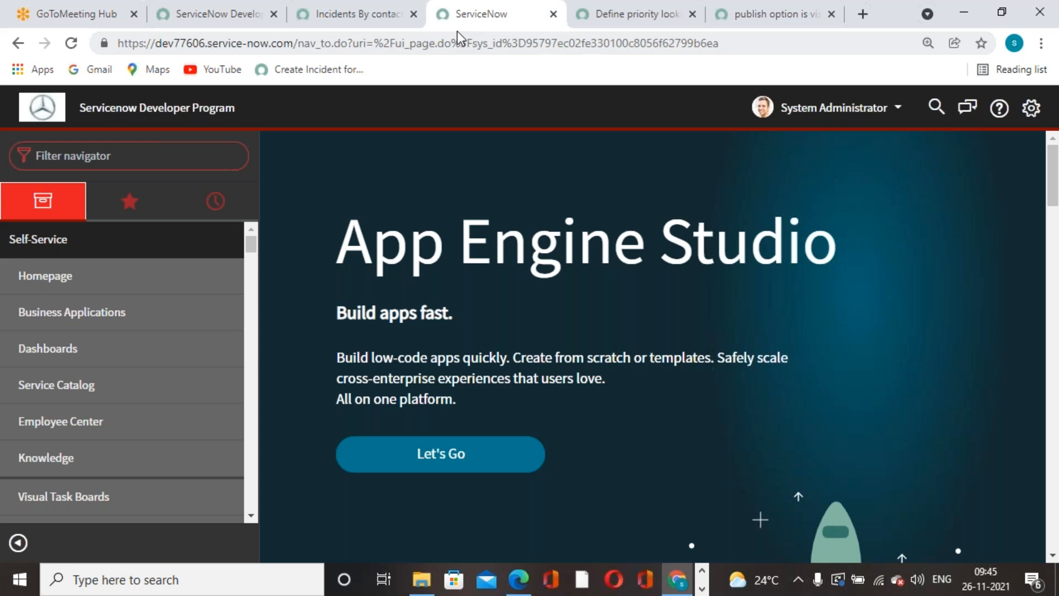
click(374, 26)
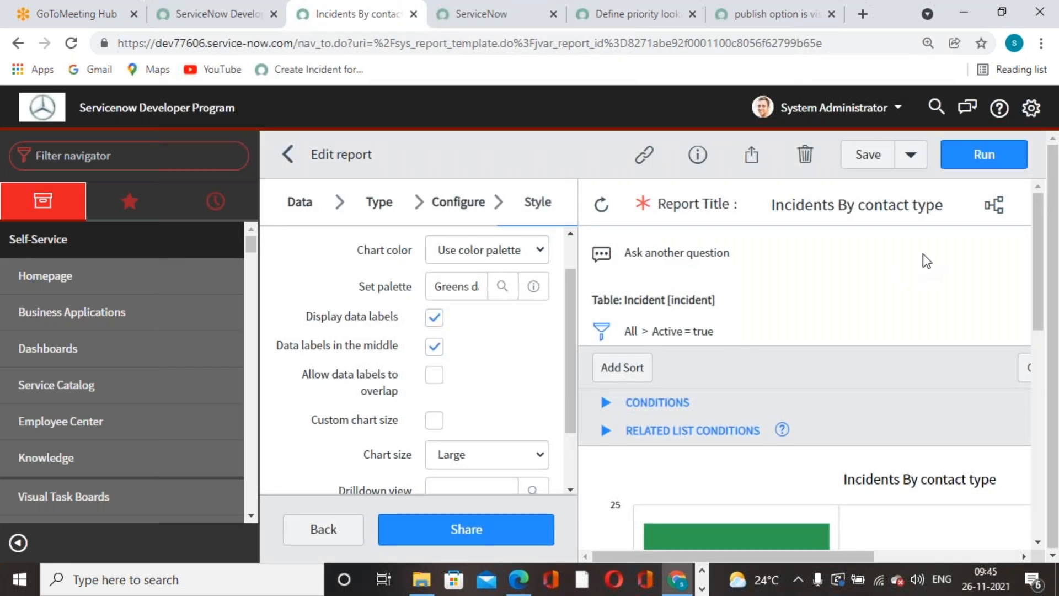
Show the Incidents By contact type report's sharing options.
scroll(906, 337, down, 5)
scroll(906, 336, up, 5)
scroll(822, 310, down, 5)
scroll(821, 309, up, 5)
click(752, 154)
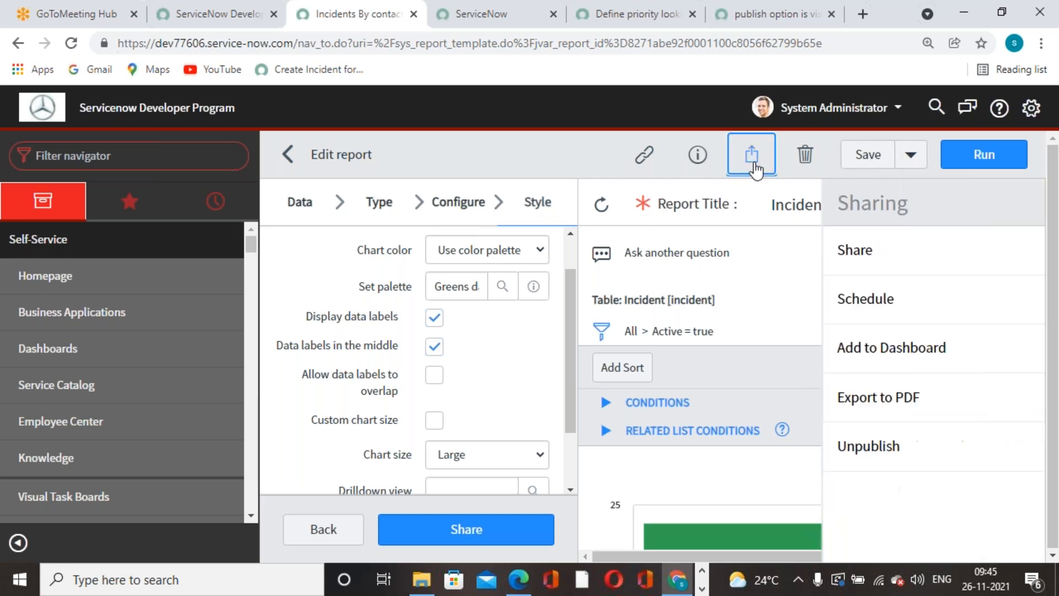
click(832, 267)
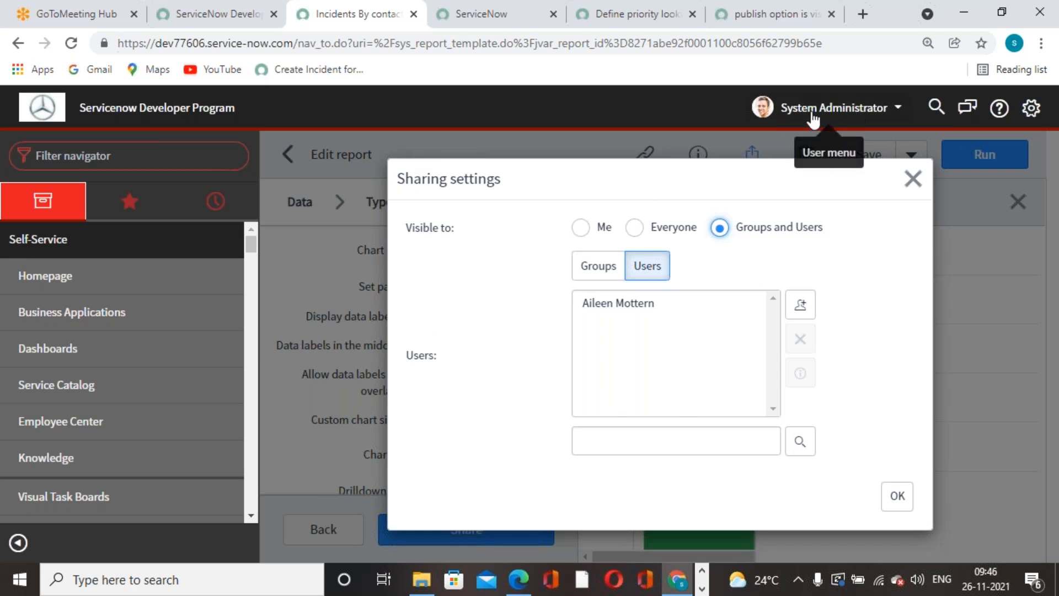
click(581, 228)
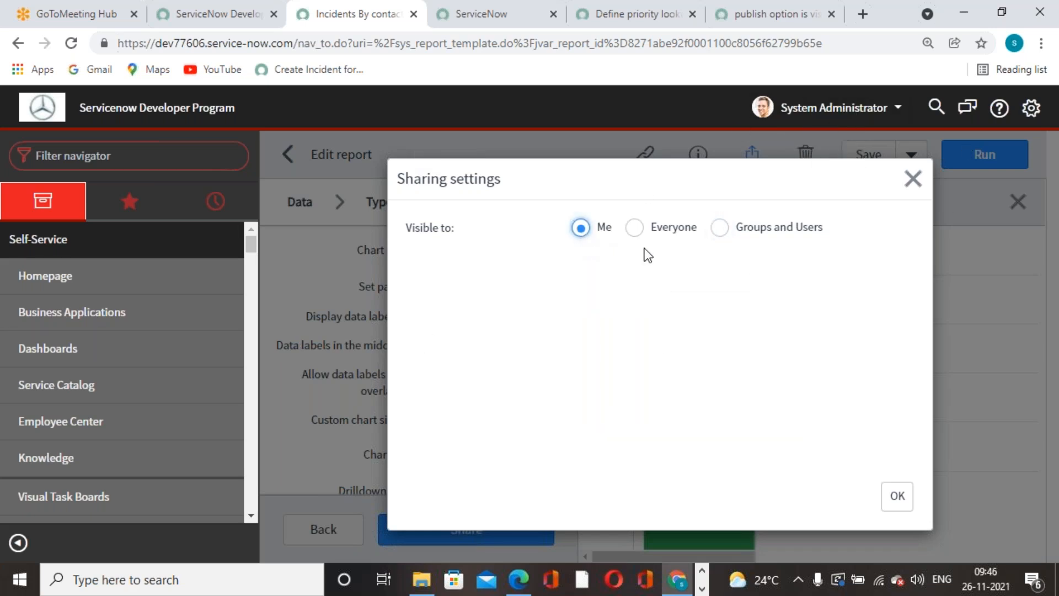
click(646, 228)
click(598, 267)
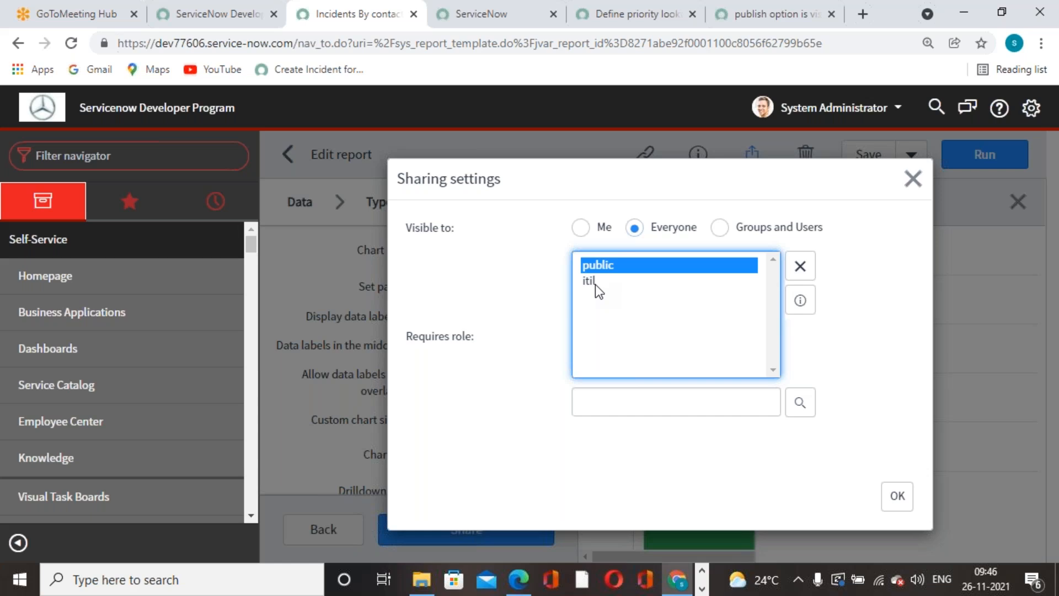
click(594, 283)
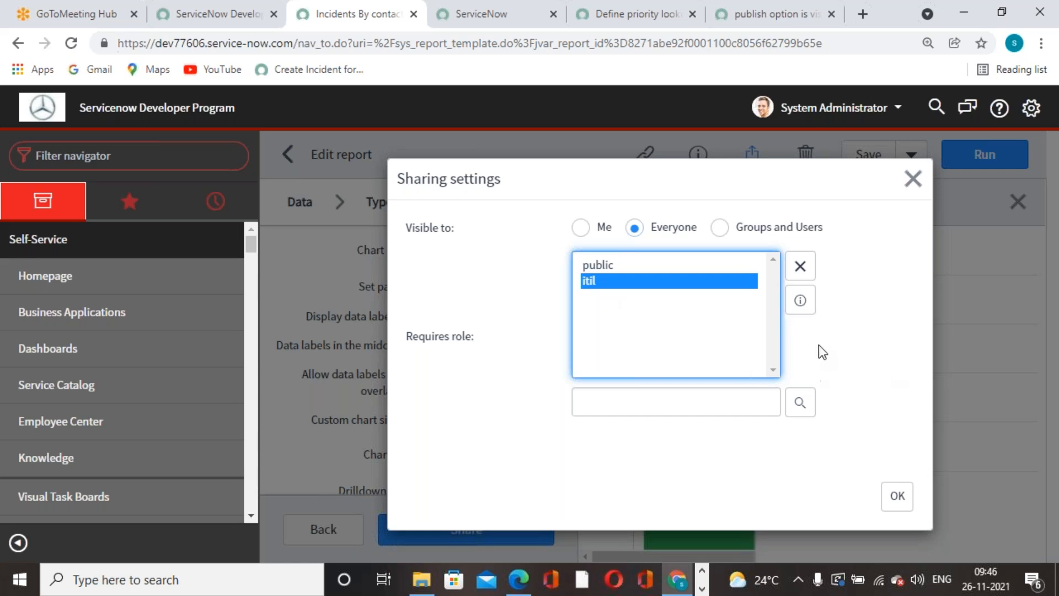
click(800, 266)
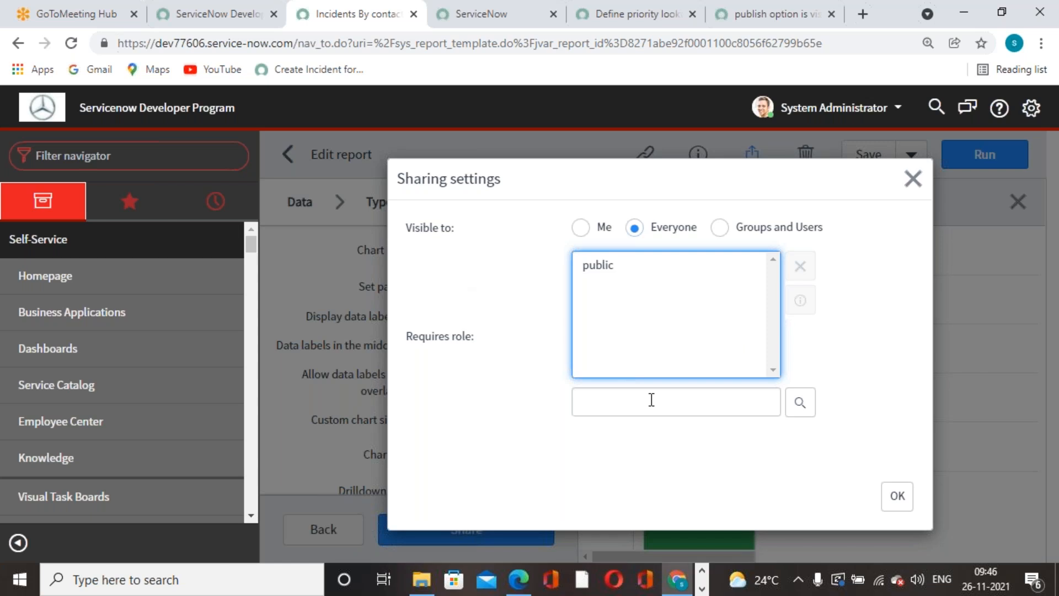
click(718, 228)
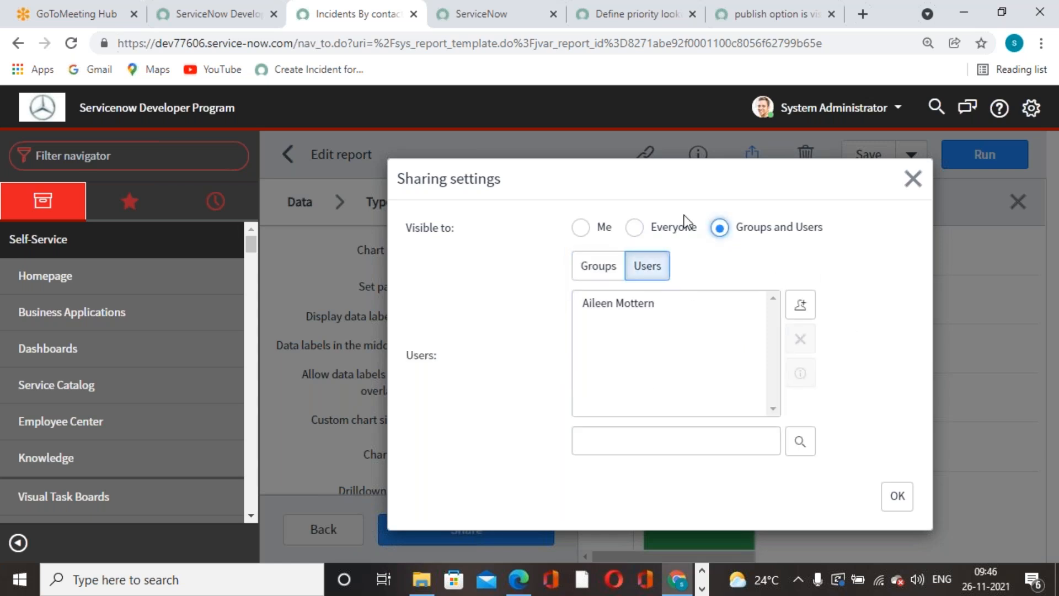
click(913, 178)
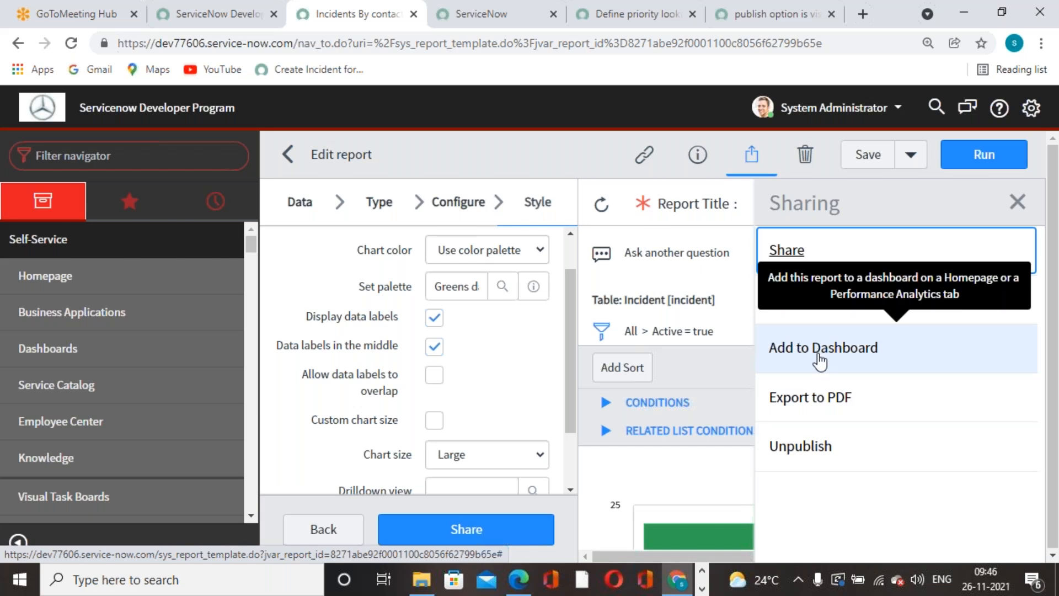
Add the Incidents By contact type report to the bottom slot of the ITIL Homepage.
scroll(576, 334, down, 1)
scroll(747, 398, down, 4)
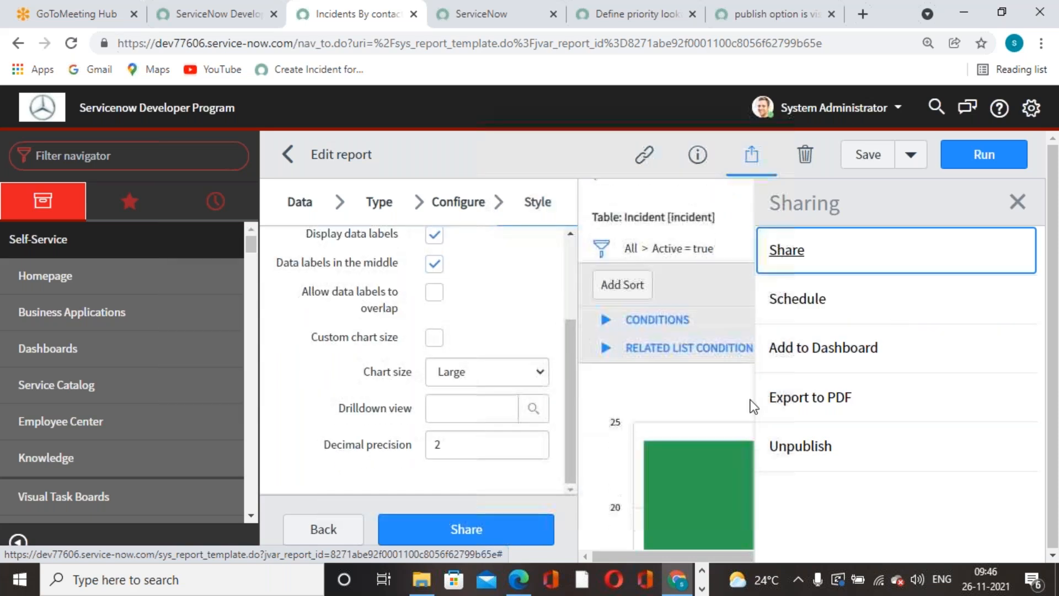
scroll(710, 369, up, 2)
scroll(710, 370, up, 3)
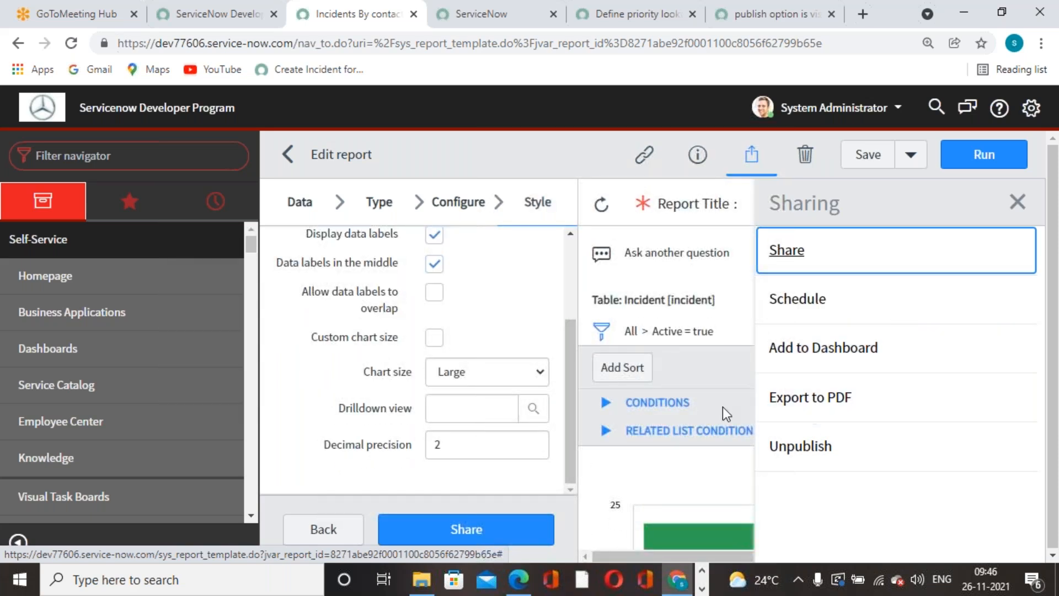
click(838, 358)
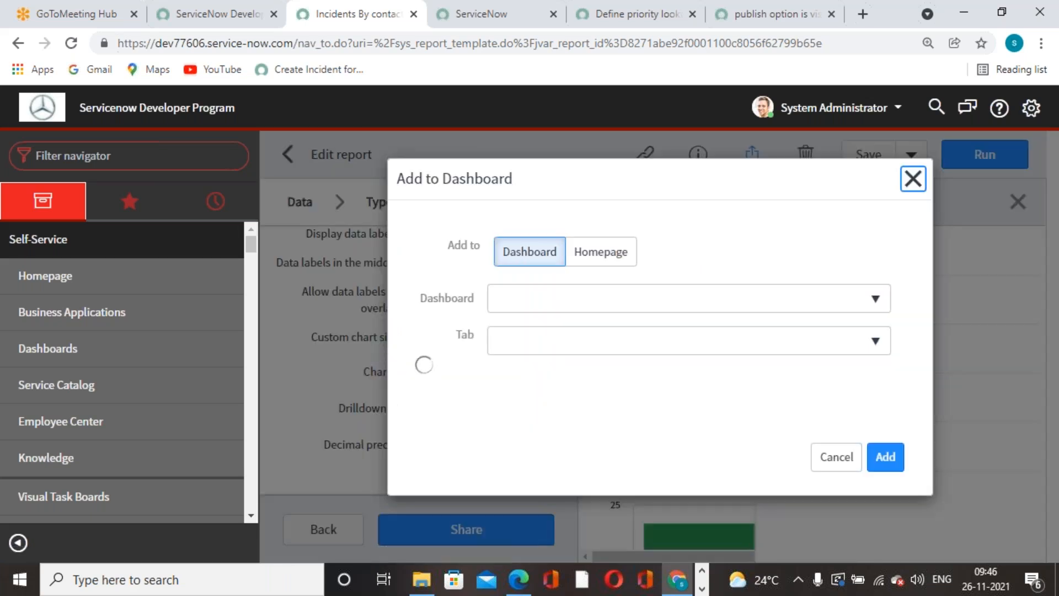
click(624, 254)
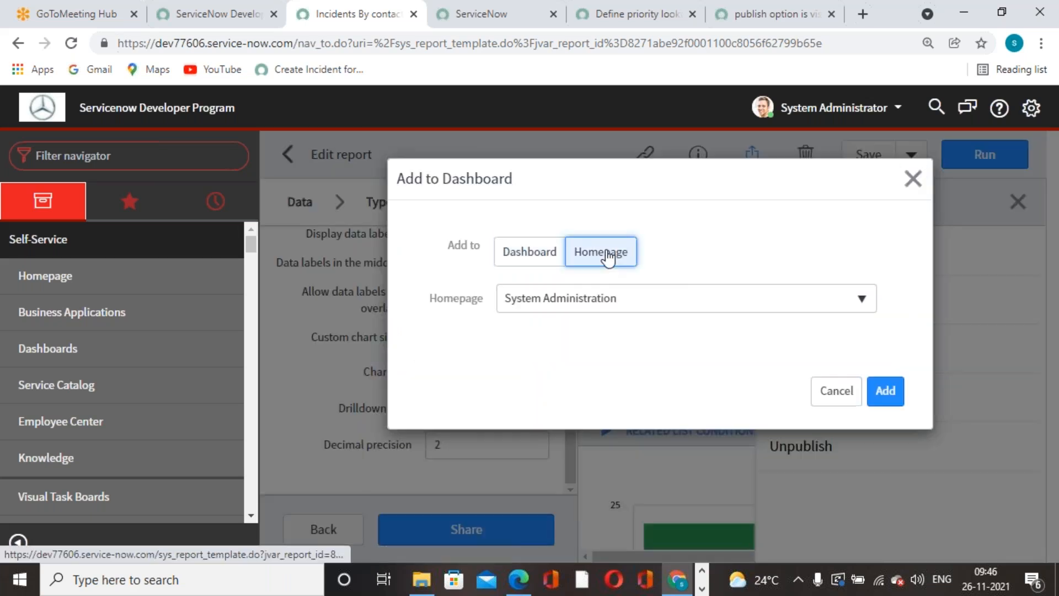
click(847, 310)
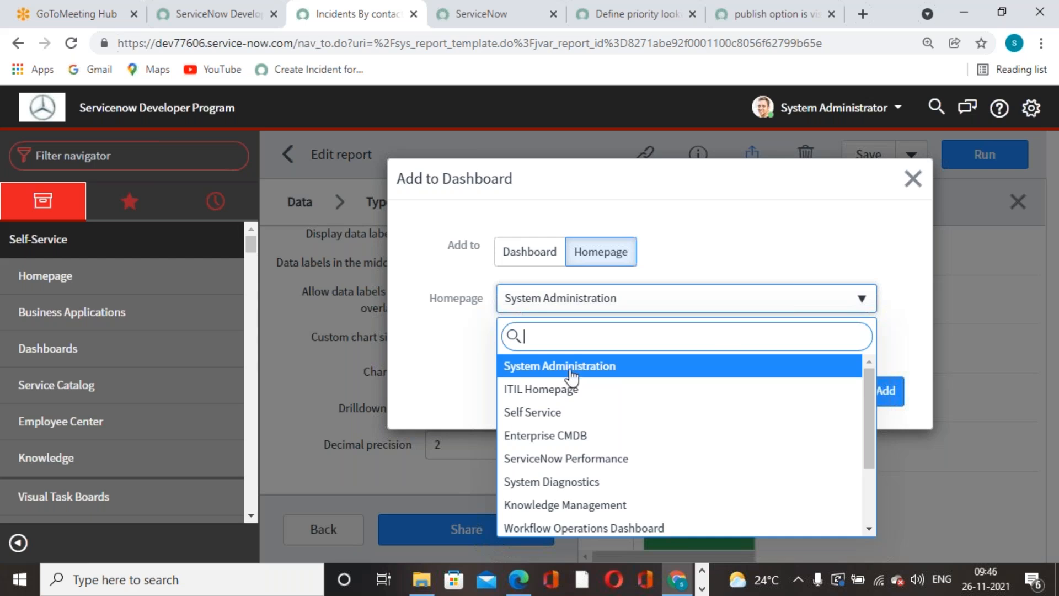
click(547, 392)
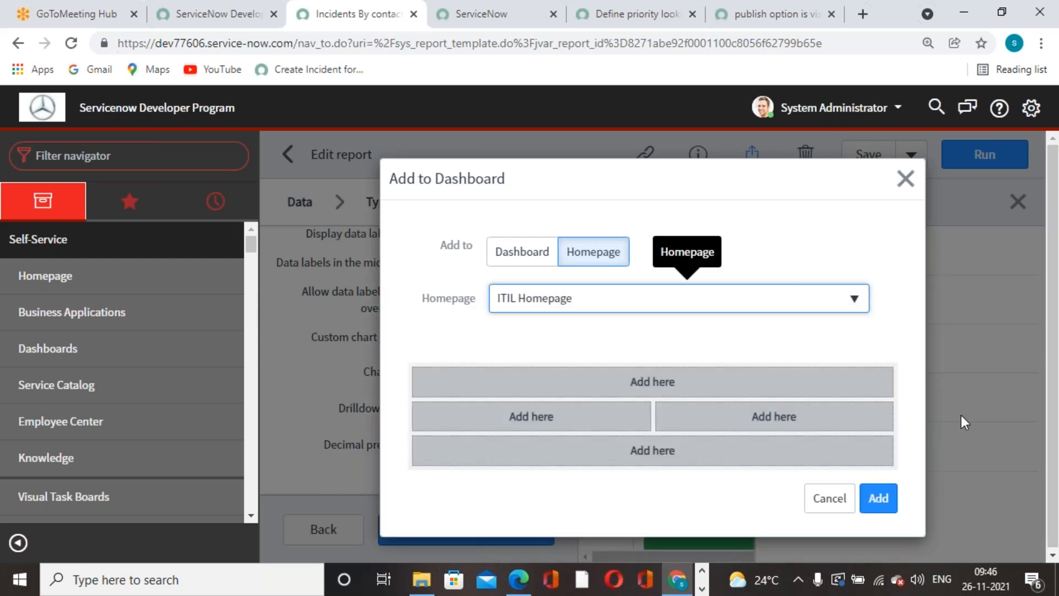
click(624, 449)
click(879, 499)
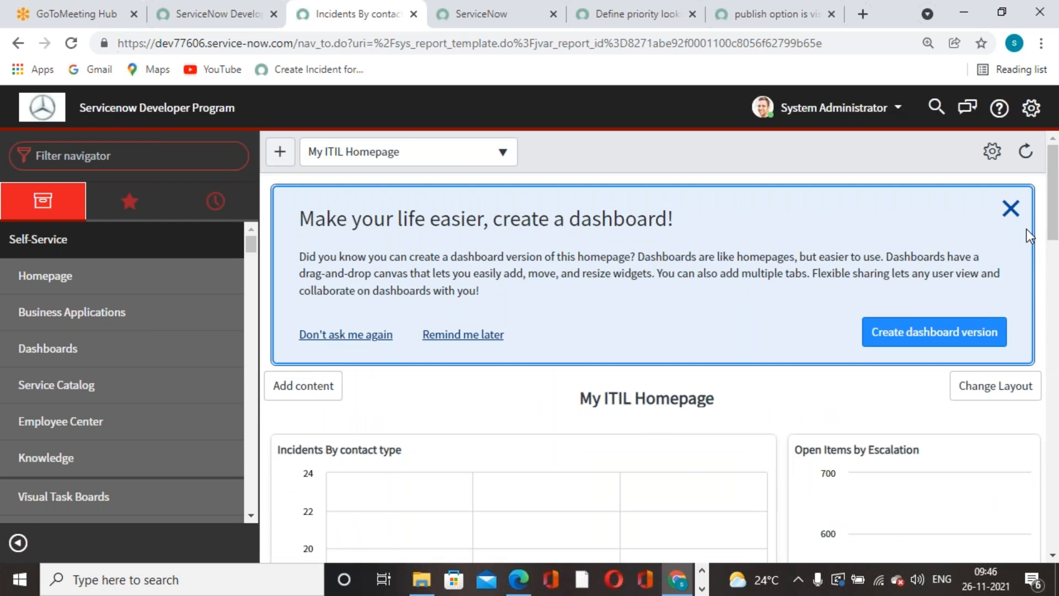
Dismiss the create-dashboard banner and remove the Incidents By contact type chart from the ITIL Homepage.
click(1010, 208)
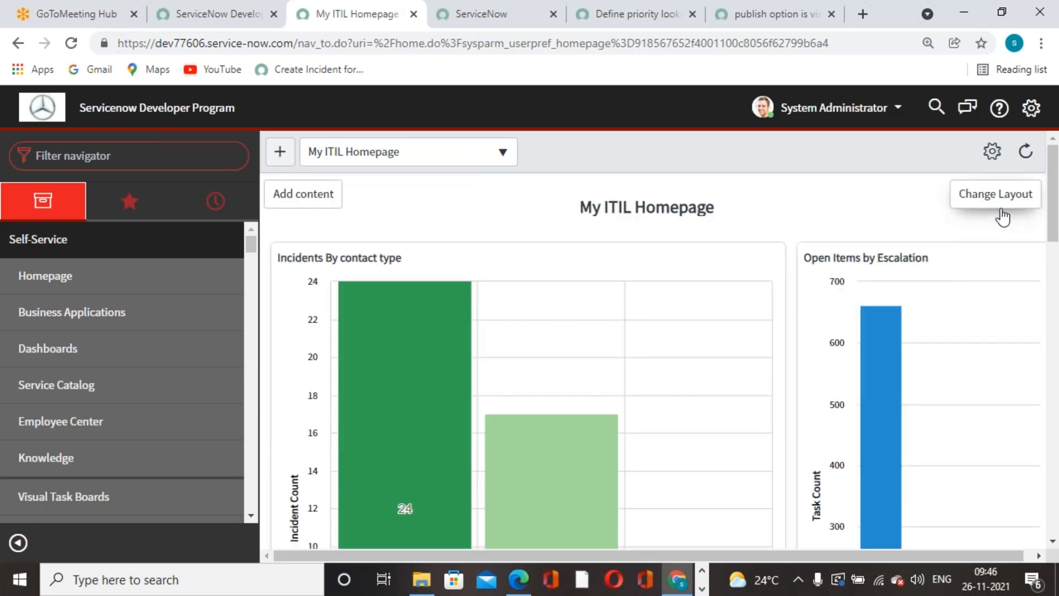
scroll(513, 425, down, 5)
scroll(512, 423, down, 1)
scroll(512, 393, up, 5)
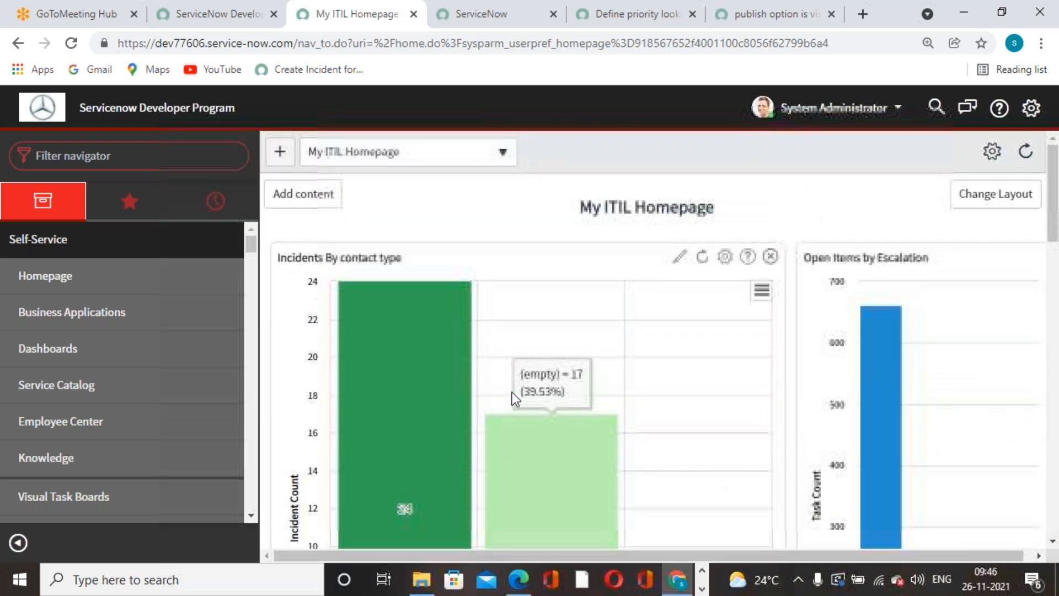
scroll(512, 392, down, 10)
scroll(853, 340, down, 4)
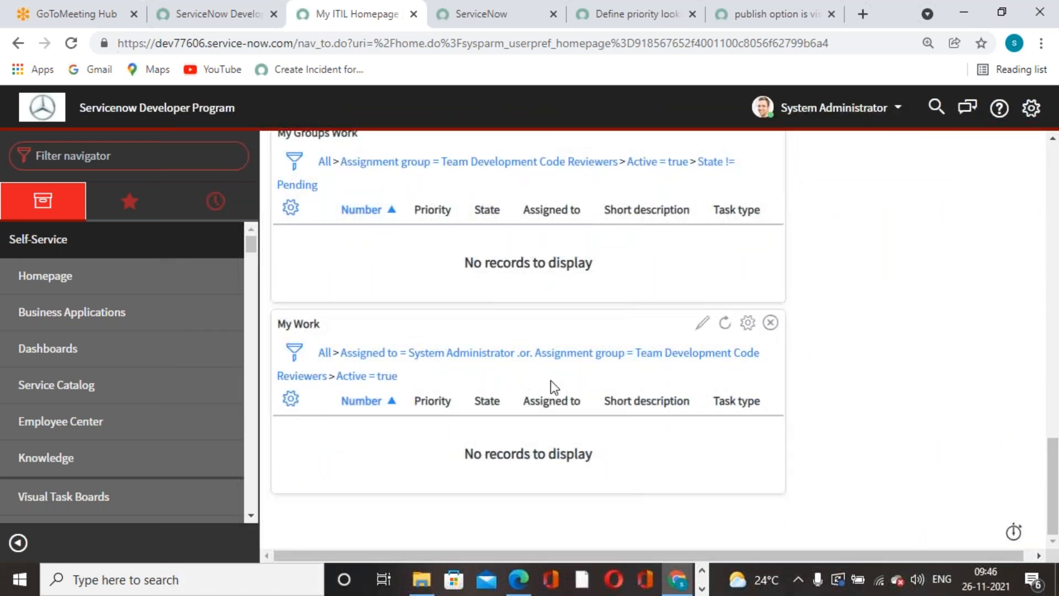
scroll(561, 392, up, 14)
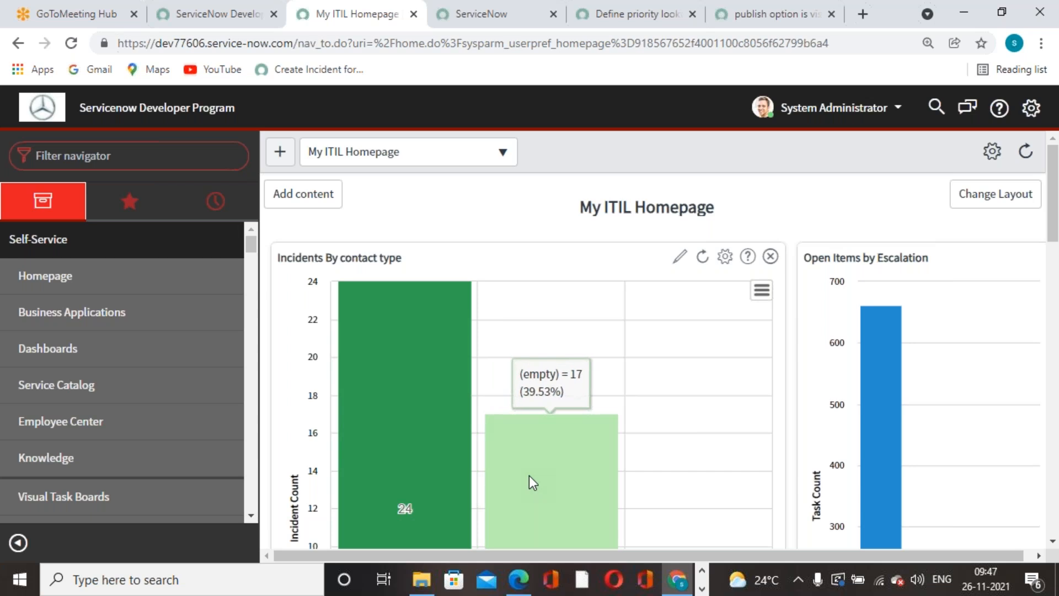
click(771, 257)
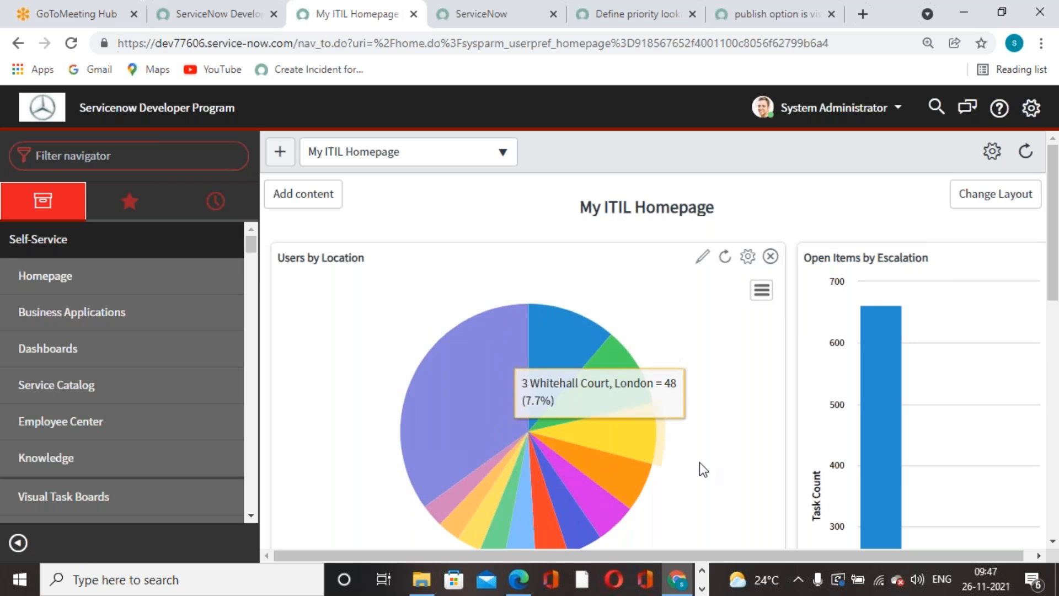
click(455, 22)
Filter the navigator for 'reports' and go to Reports > View / Run.
click(193, 161)
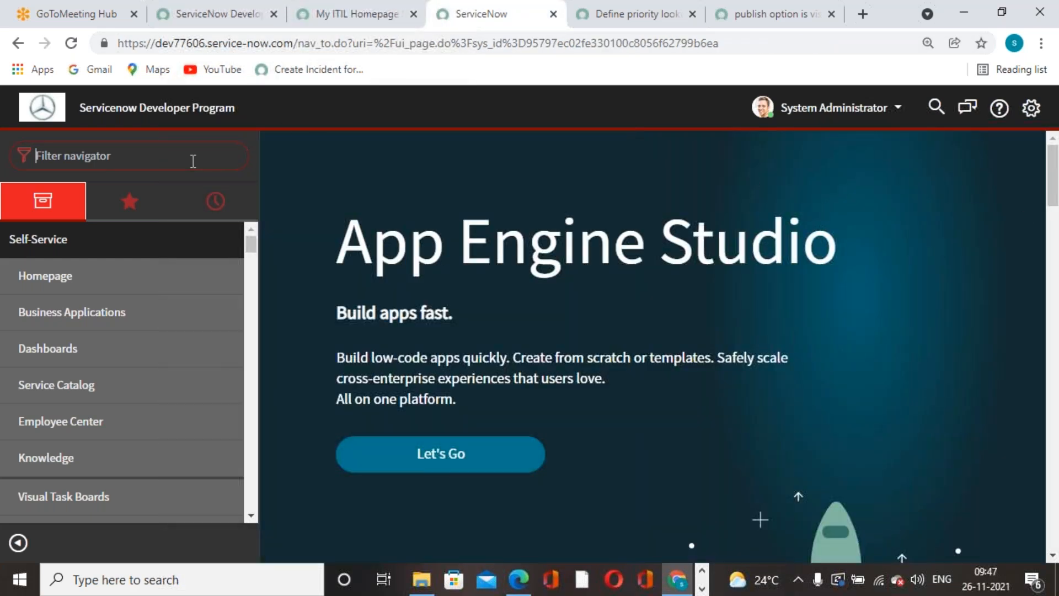
text(re)
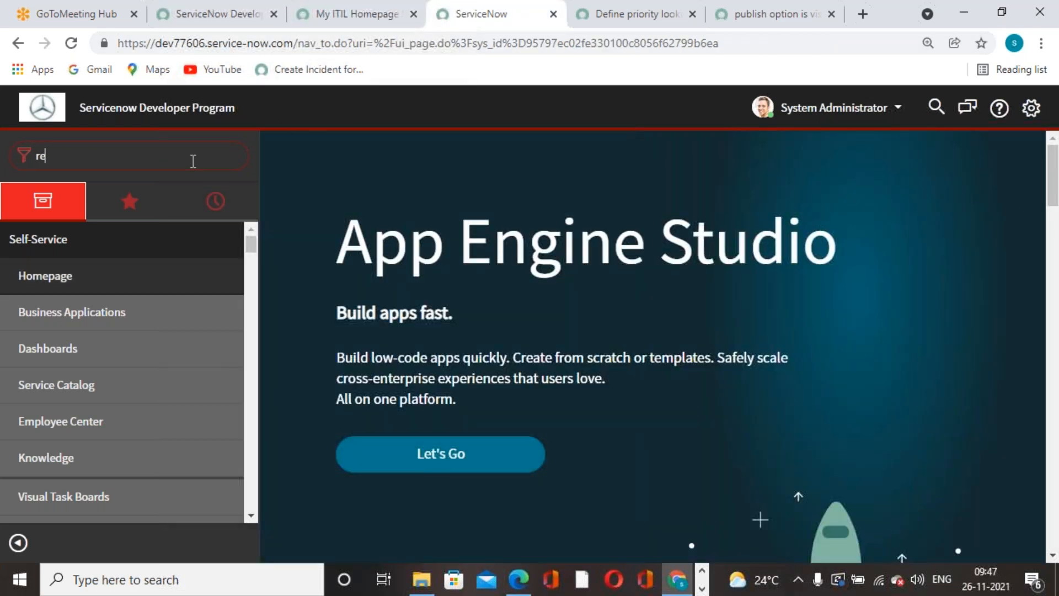
text(ports)
scroll(158, 438, down, 3)
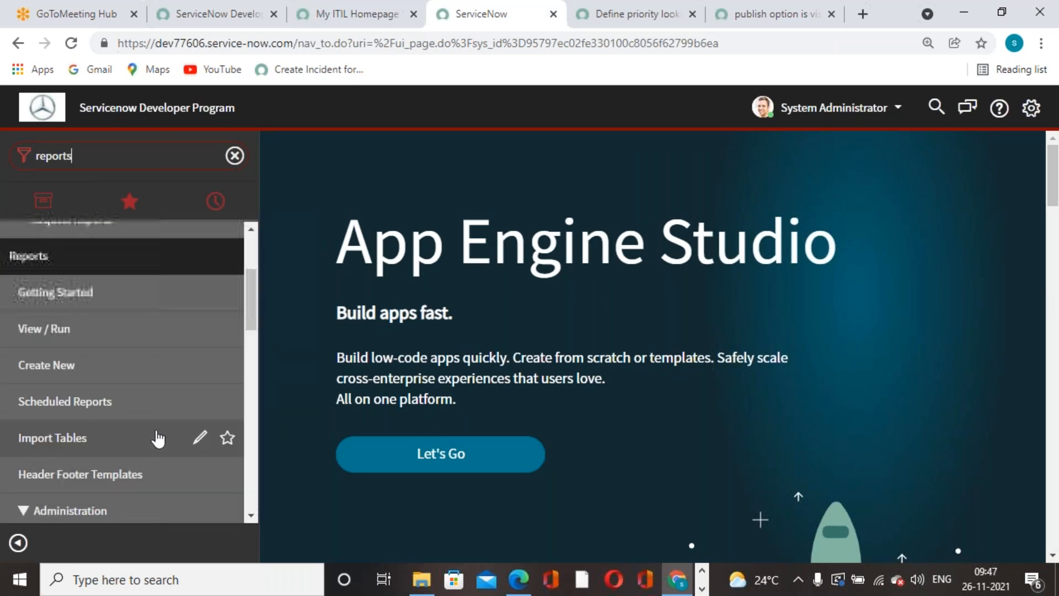
click(89, 331)
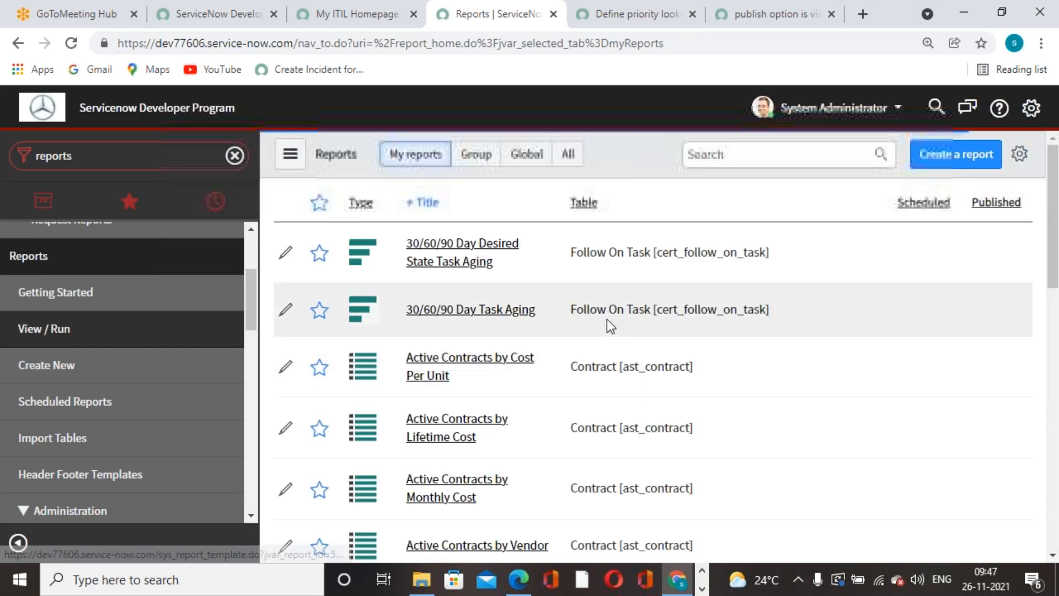
Search the reports list for 'incident' and open Incidents By contact type.
click(782, 152)
text(incid)
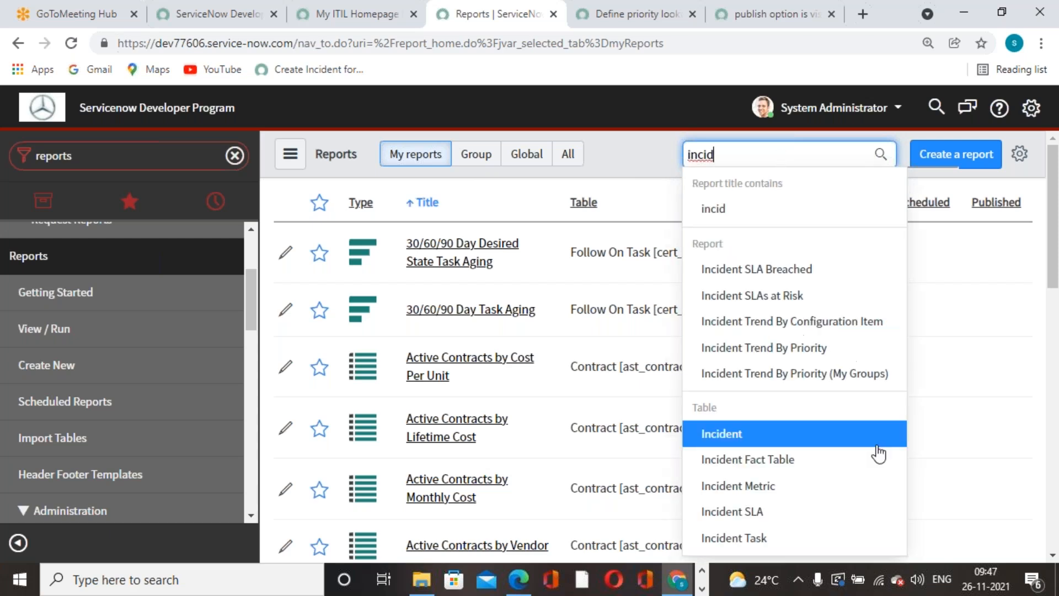
scroll(822, 372, down, 3)
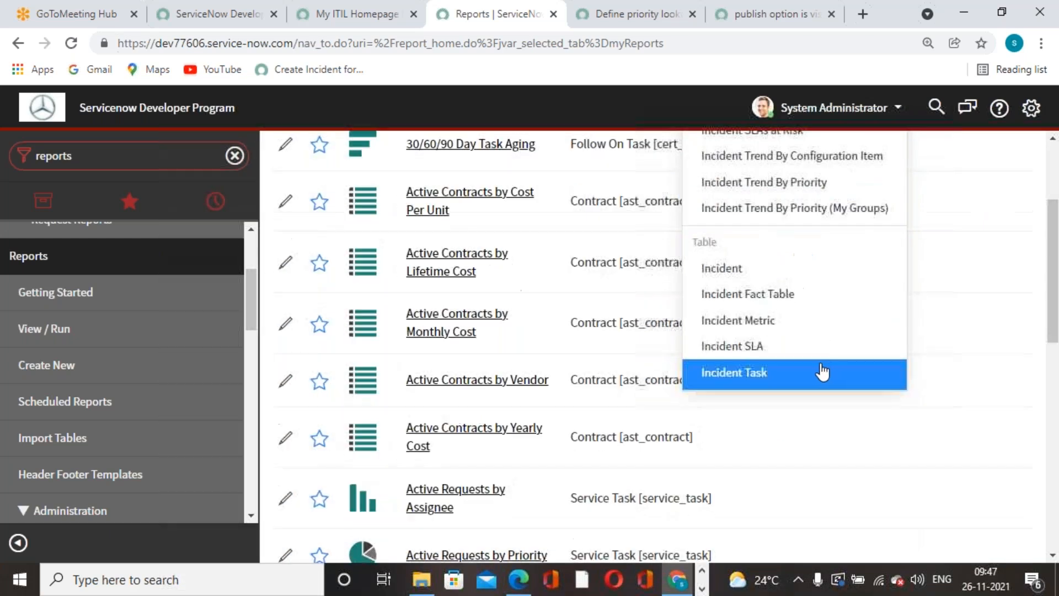
scroll(821, 372, up, 3)
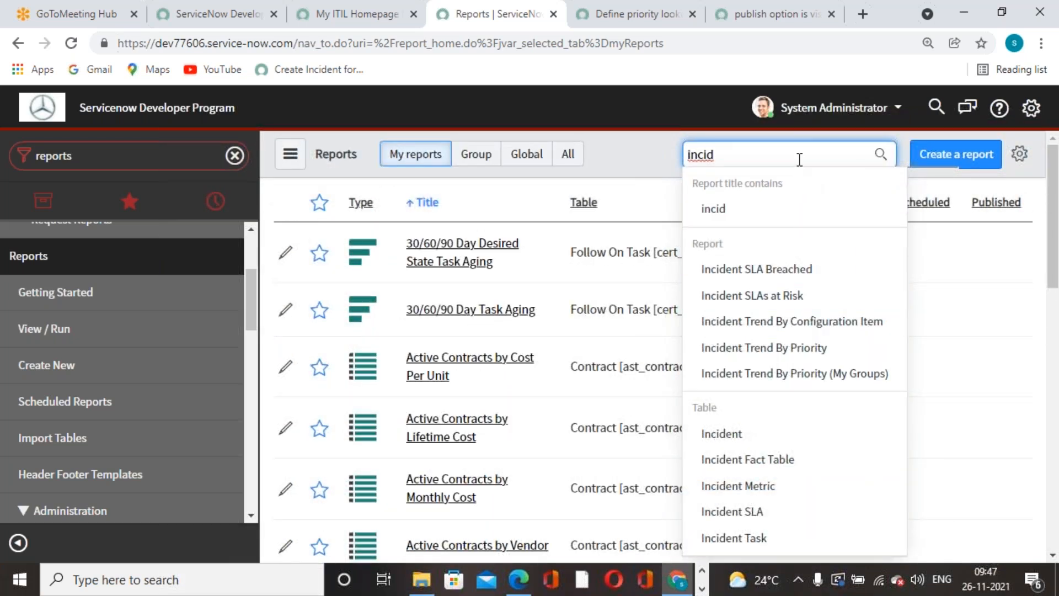
text(ents)
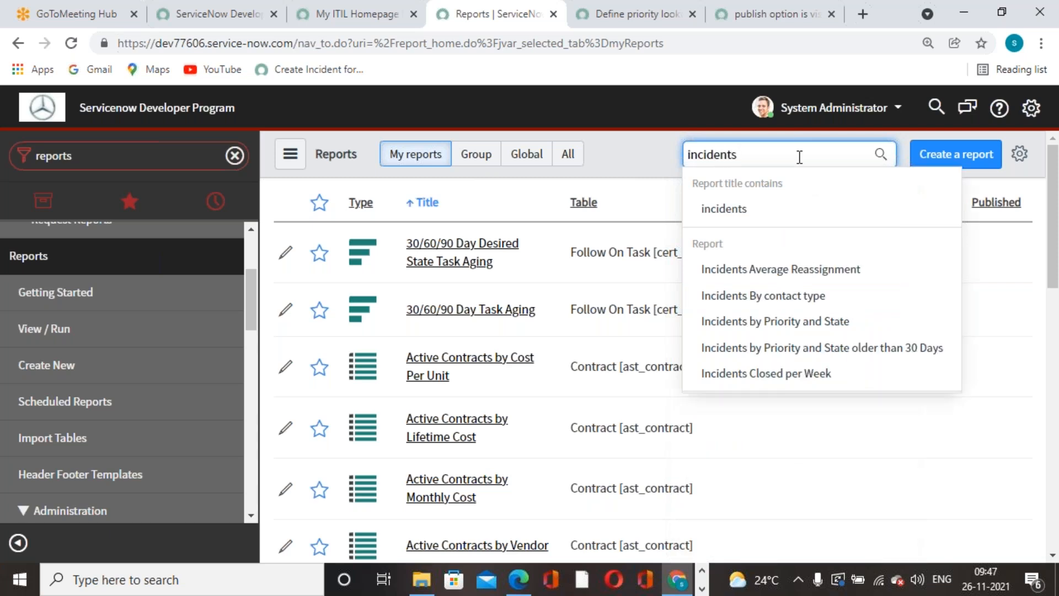
click(758, 296)
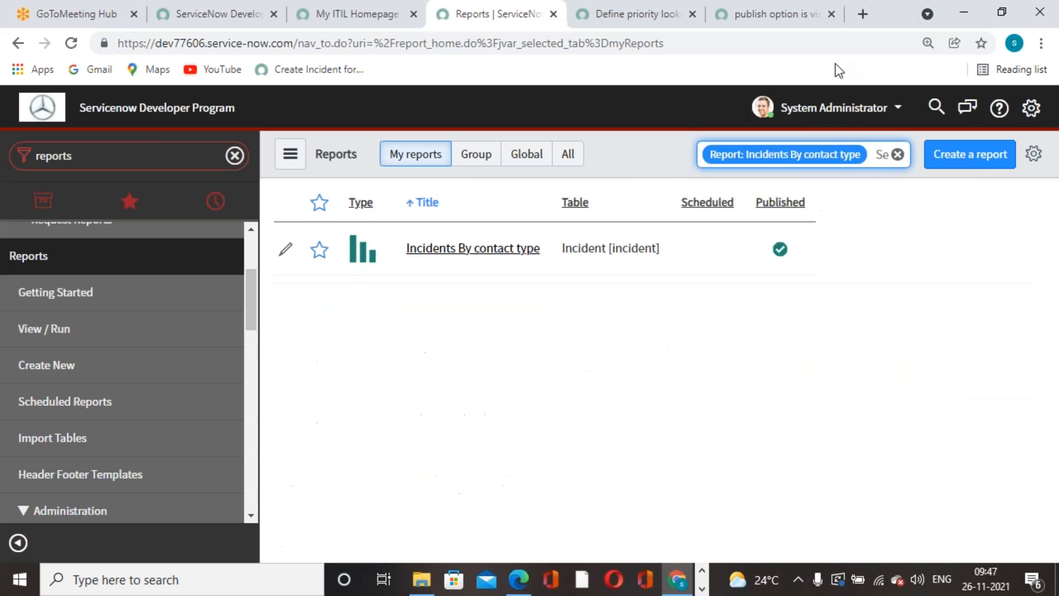
click(503, 252)
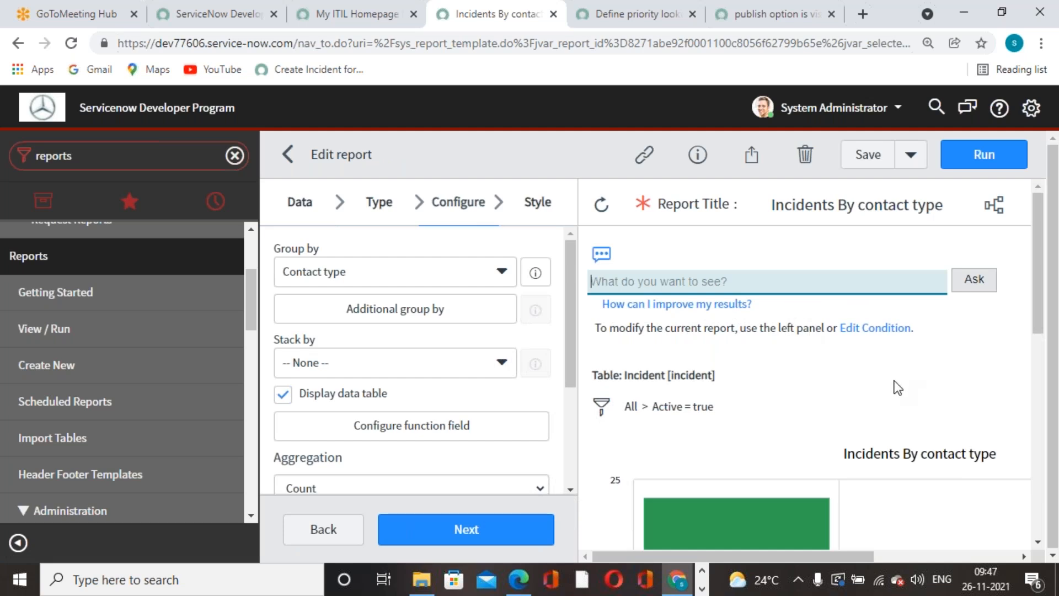
Export Incidents By contact type to PDF in portrait, generated now, and download the file.
click(750, 157)
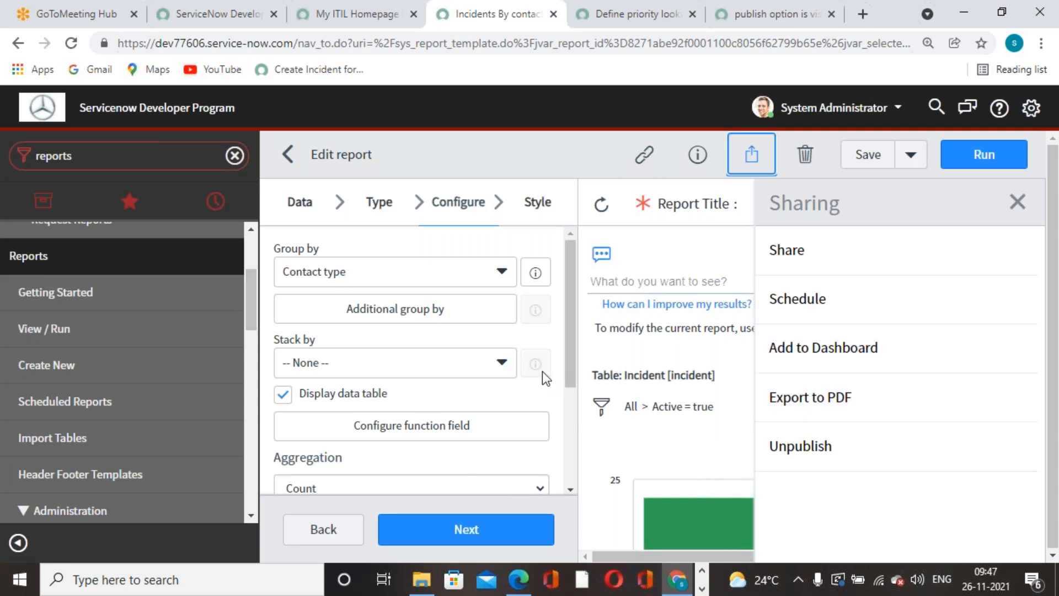
click(821, 409)
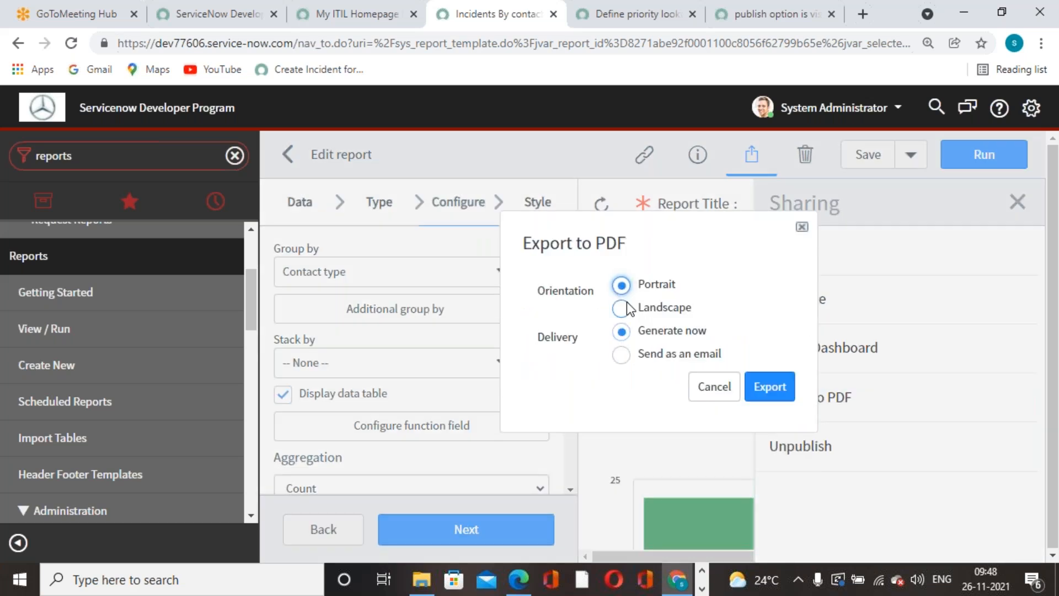
click(782, 398)
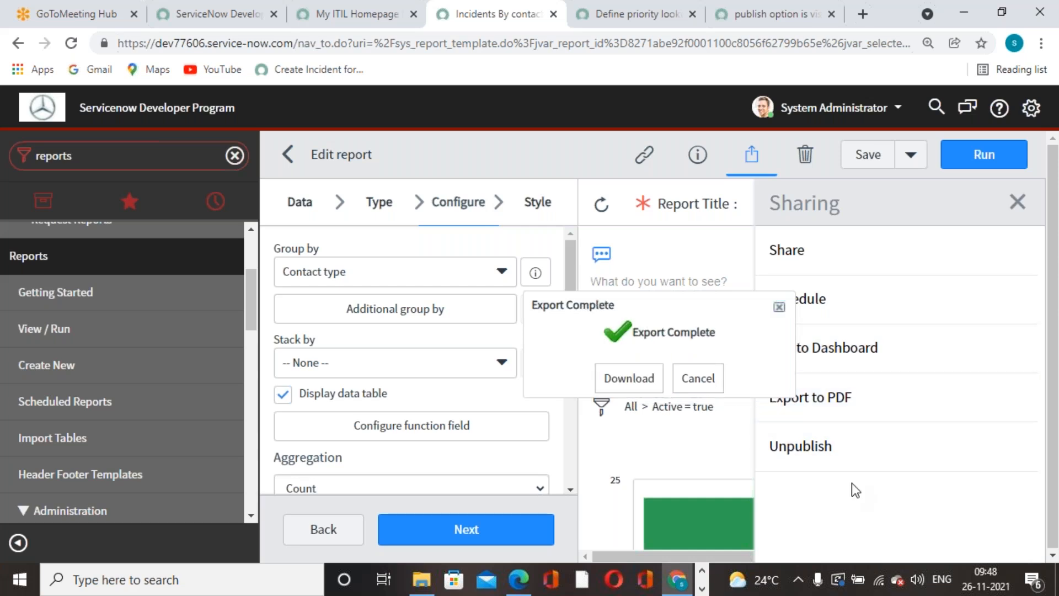
click(629, 378)
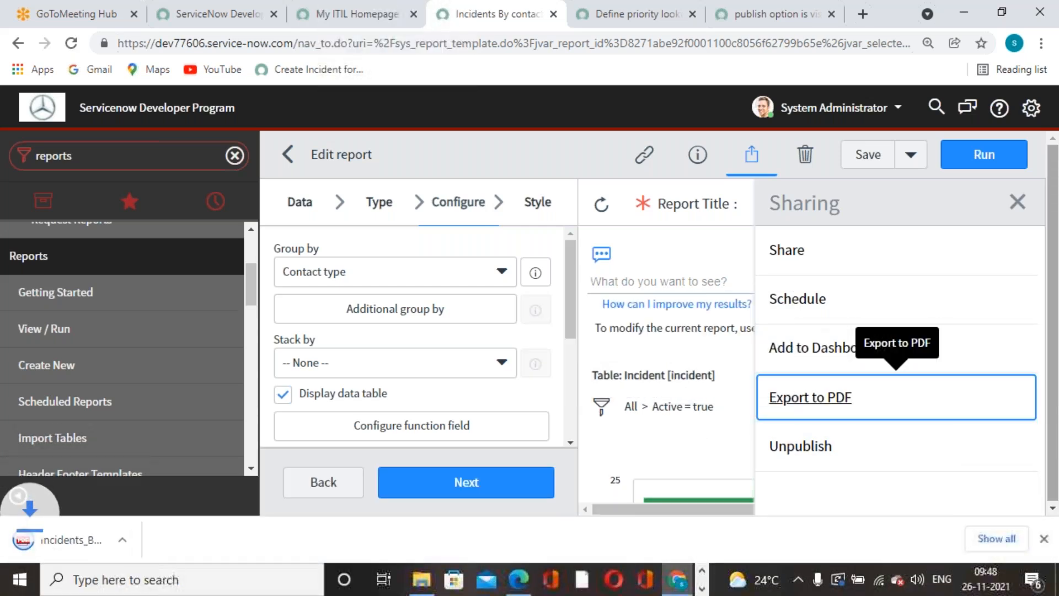
Review the downloaded 2-page report PDF with its bar chart in Chrome's PDF Viewer.
click(128, 541)
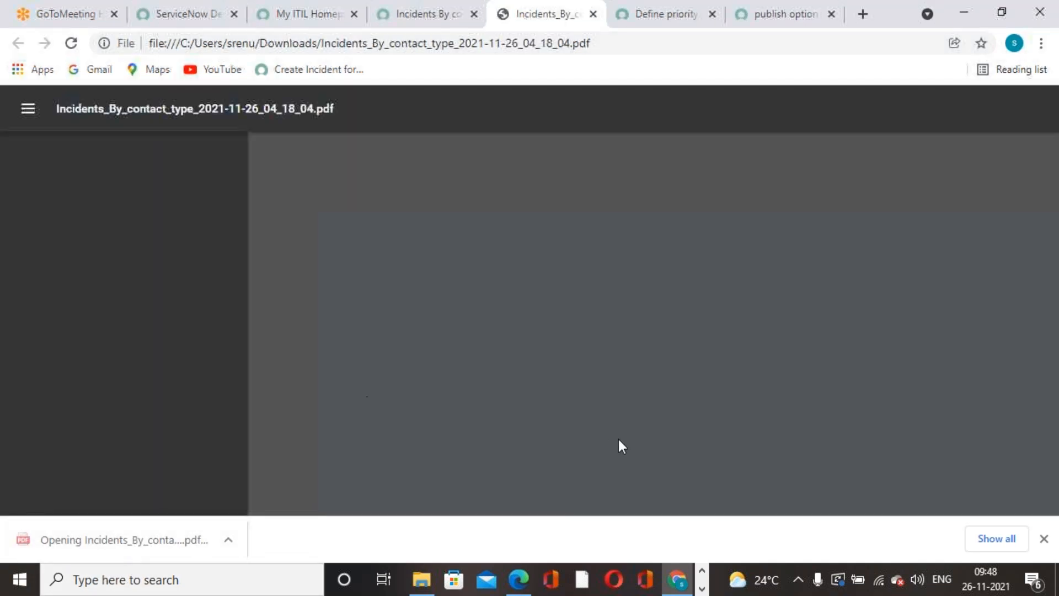
scroll(525, 314, down, 15)
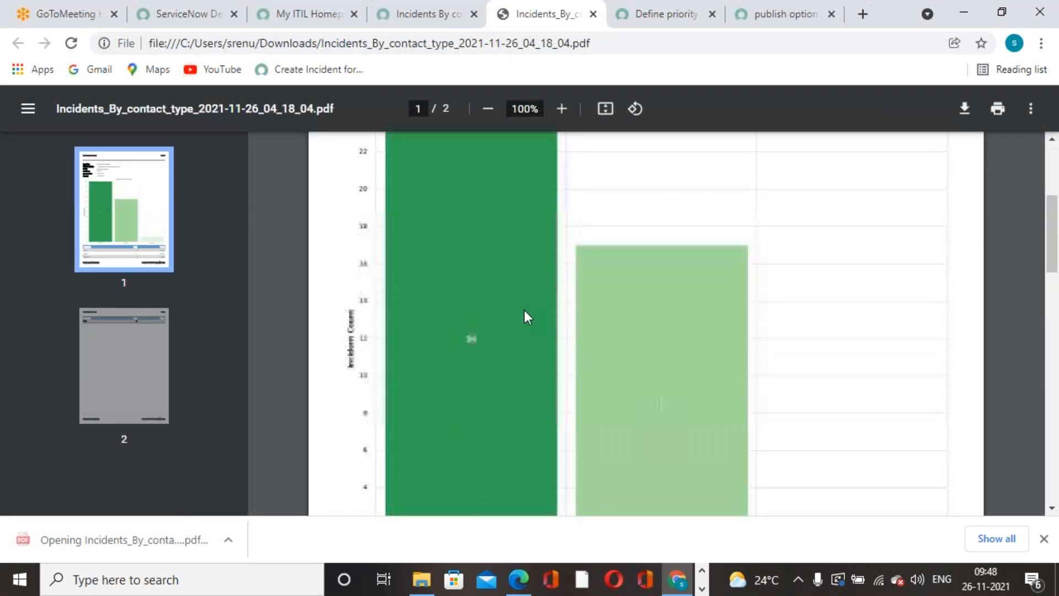
scroll(528, 331, up, 7)
scroll(528, 331, up, 7)
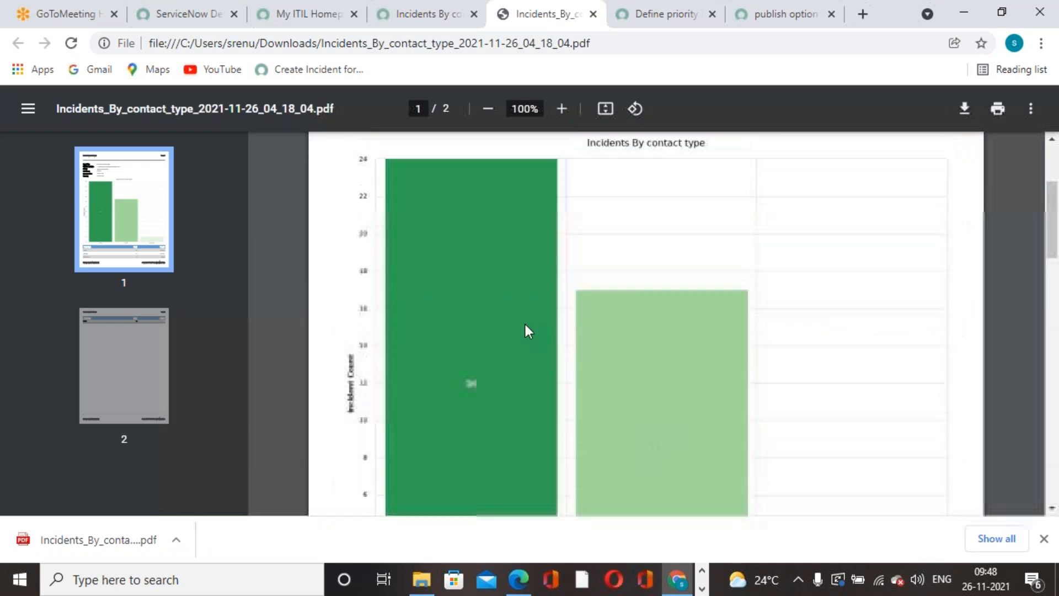
scroll(528, 331, up, 2)
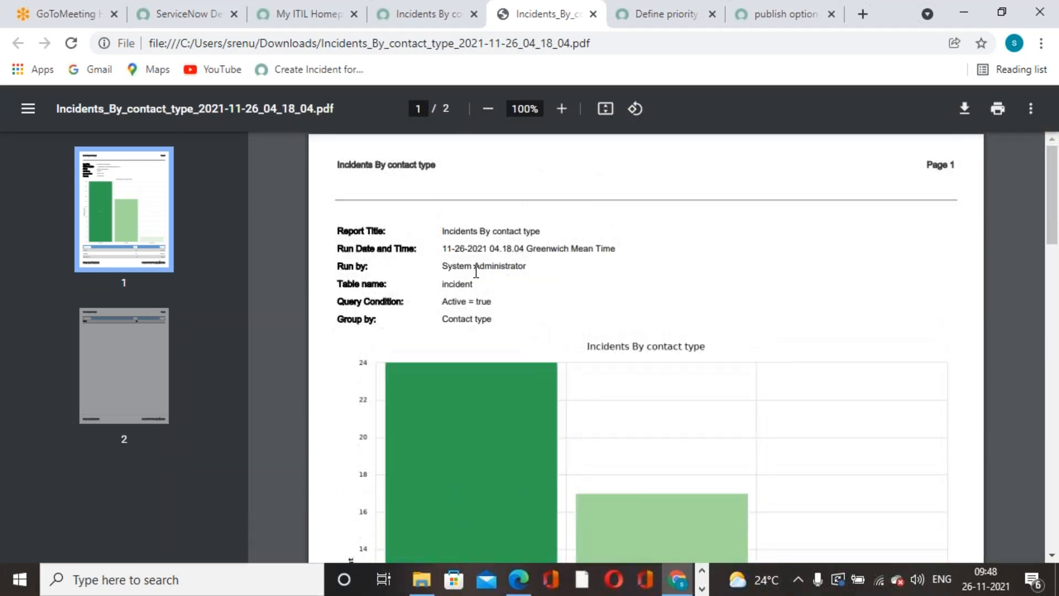
drag(435, 231, 490, 325)
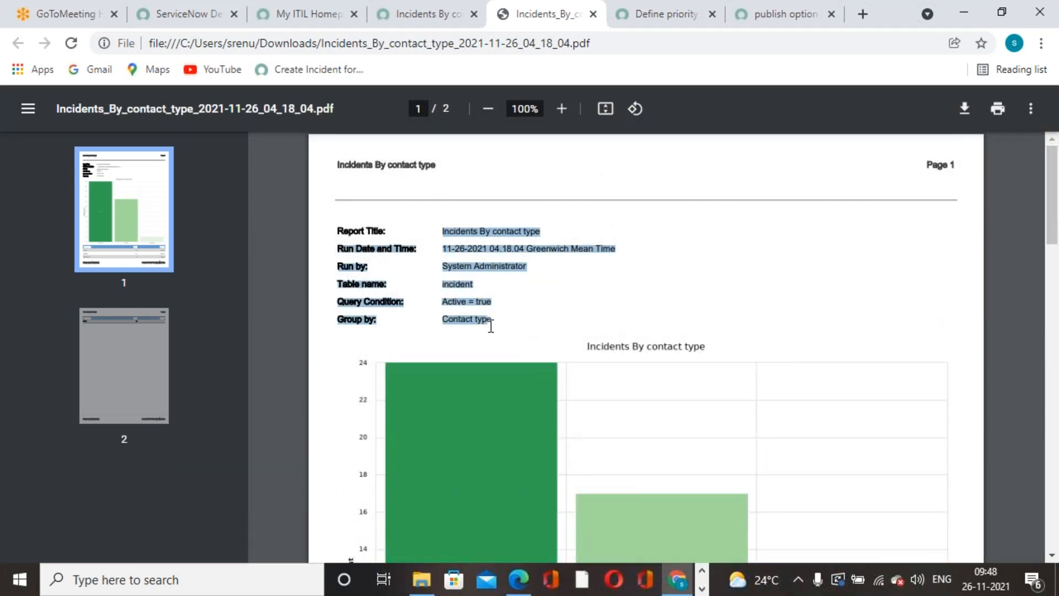
click(512, 316)
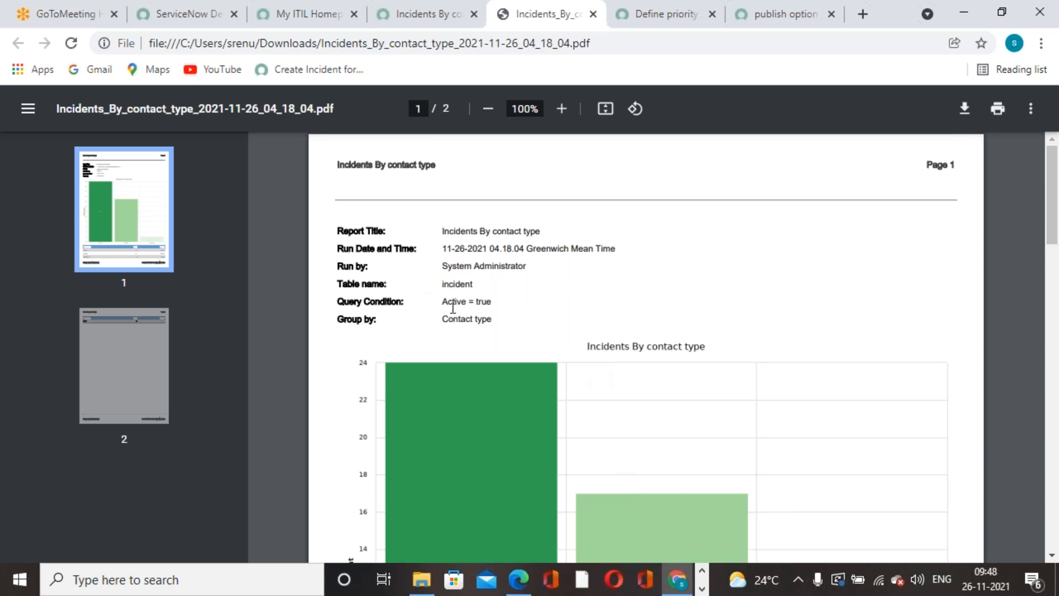
scroll(585, 414, down, 5)
scroll(594, 419, up, 5)
click(392, 25)
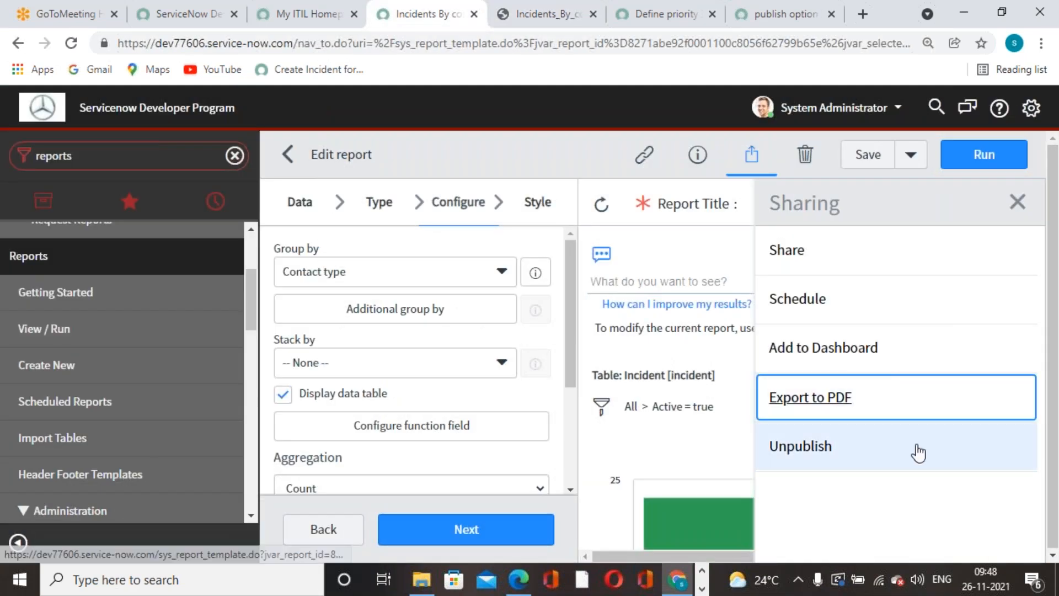
Unpublish the Incidents By contact type report and bring up its scheduled email form.
click(853, 507)
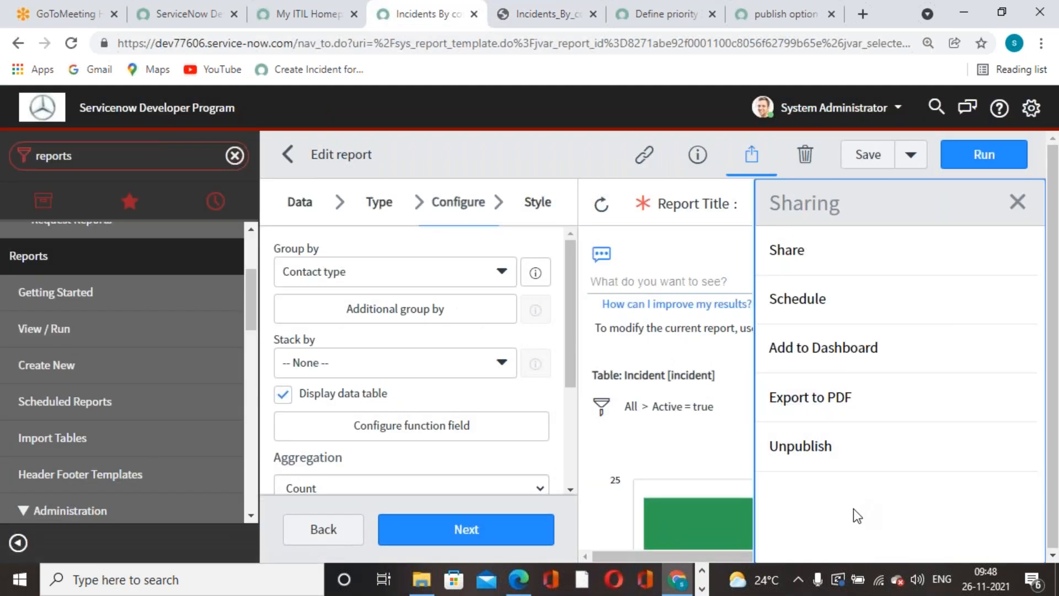
click(828, 450)
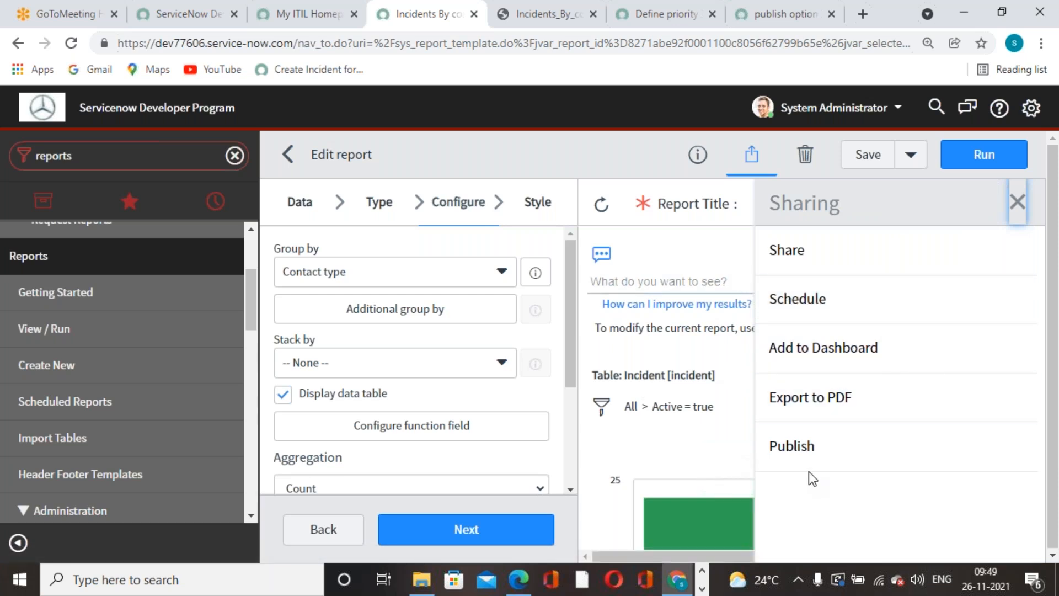
click(794, 309)
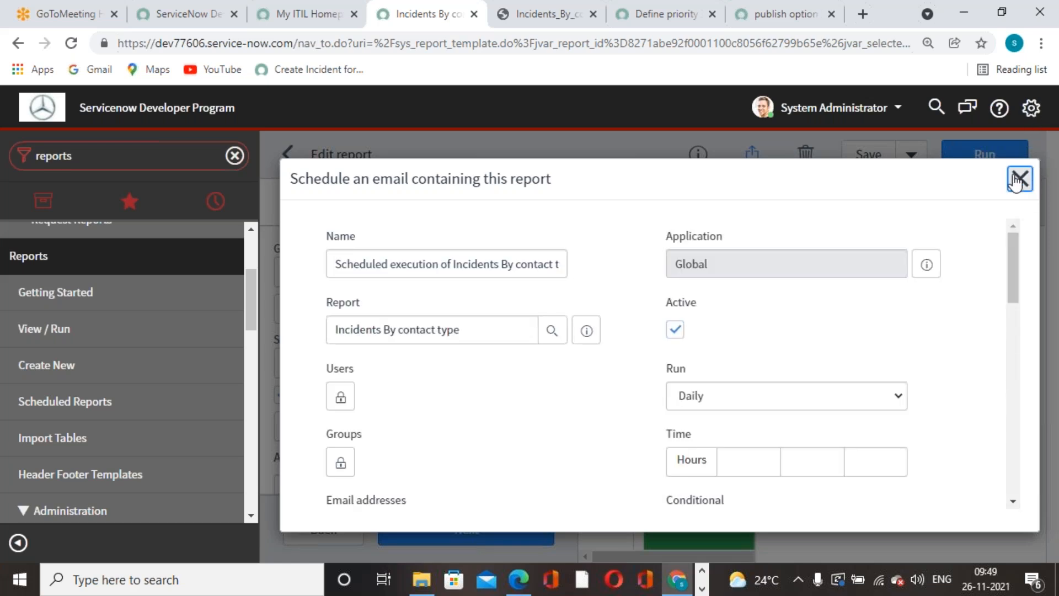
Close the email scheduling form and check the time zone in System Settings.
click(1030, 107)
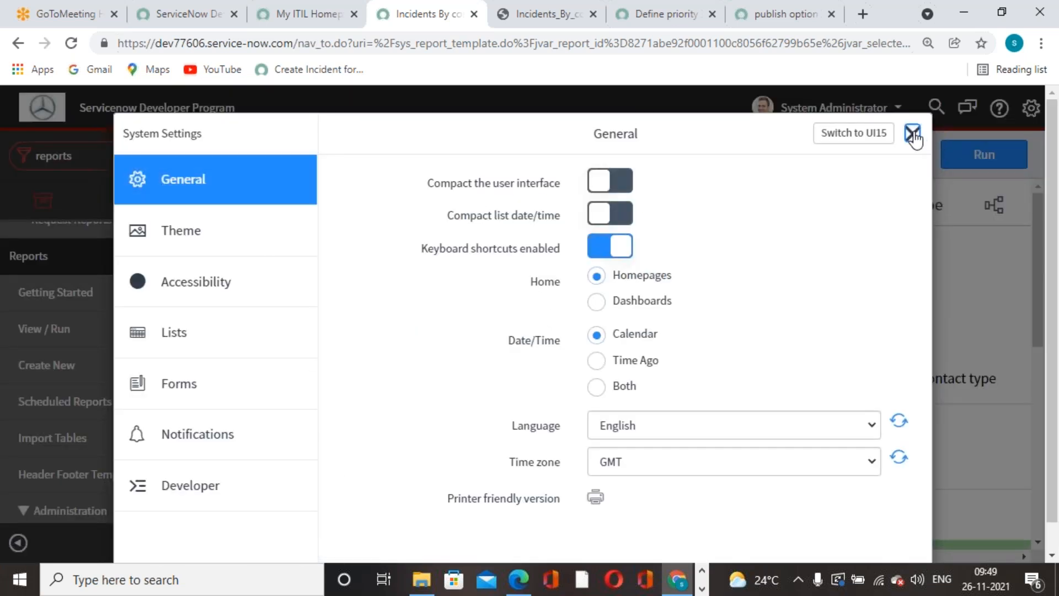
click(915, 134)
click(1032, 110)
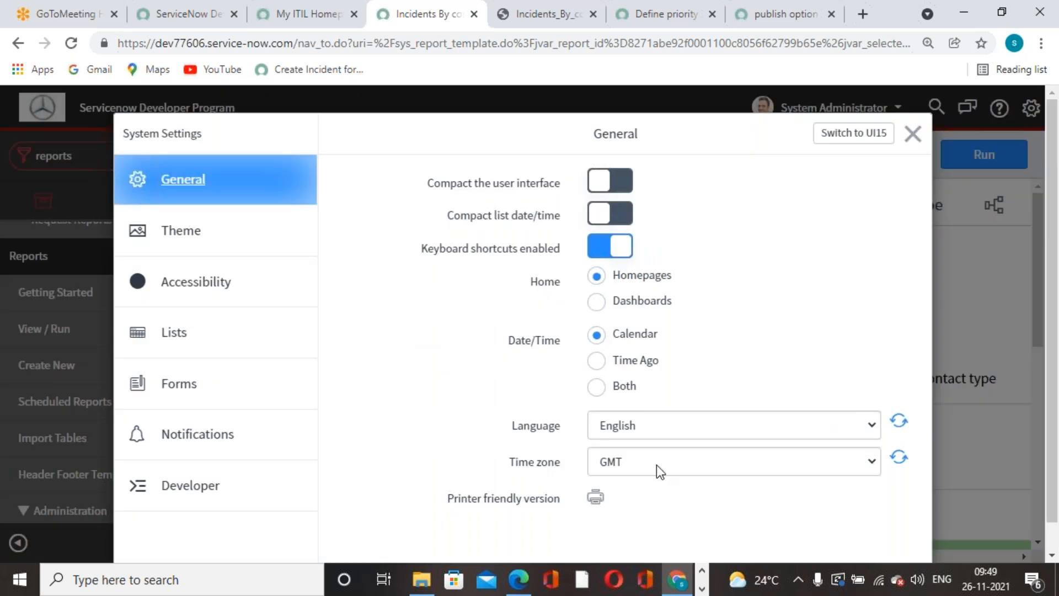
click(913, 135)
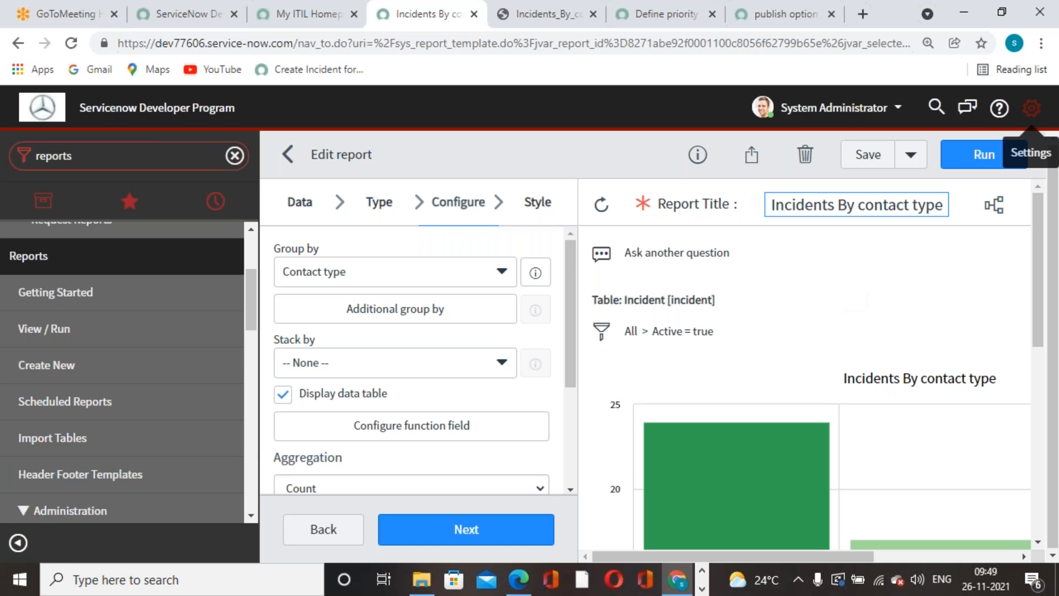
click(862, 14)
Search Google for 'gmt' to see the current GMT time, 4:19 am, then return to the report.
click(838, 45)
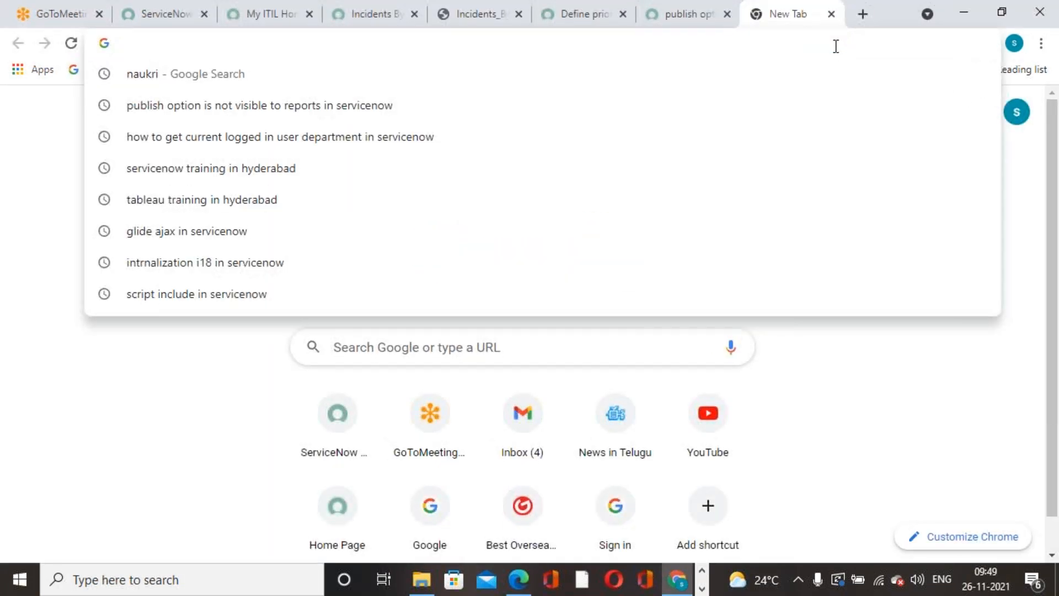
text(gmt)
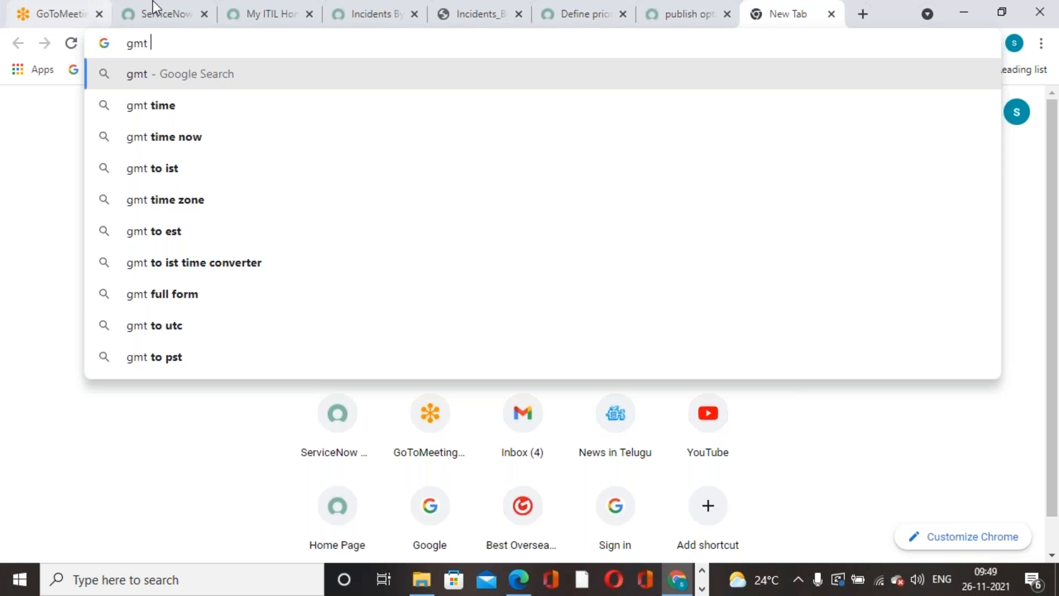
click(180, 116)
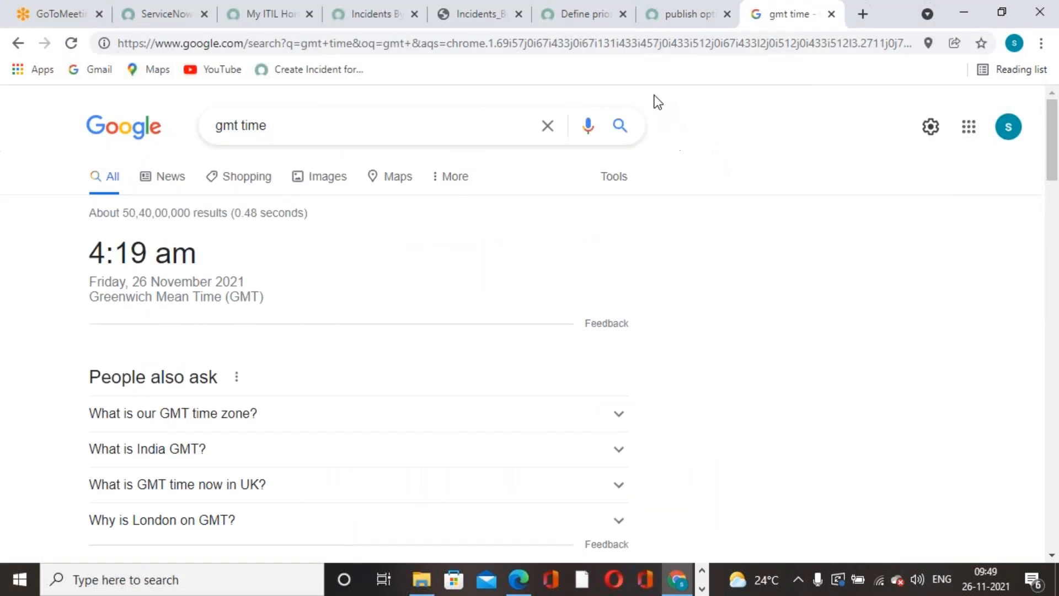
click(583, 23)
click(504, 24)
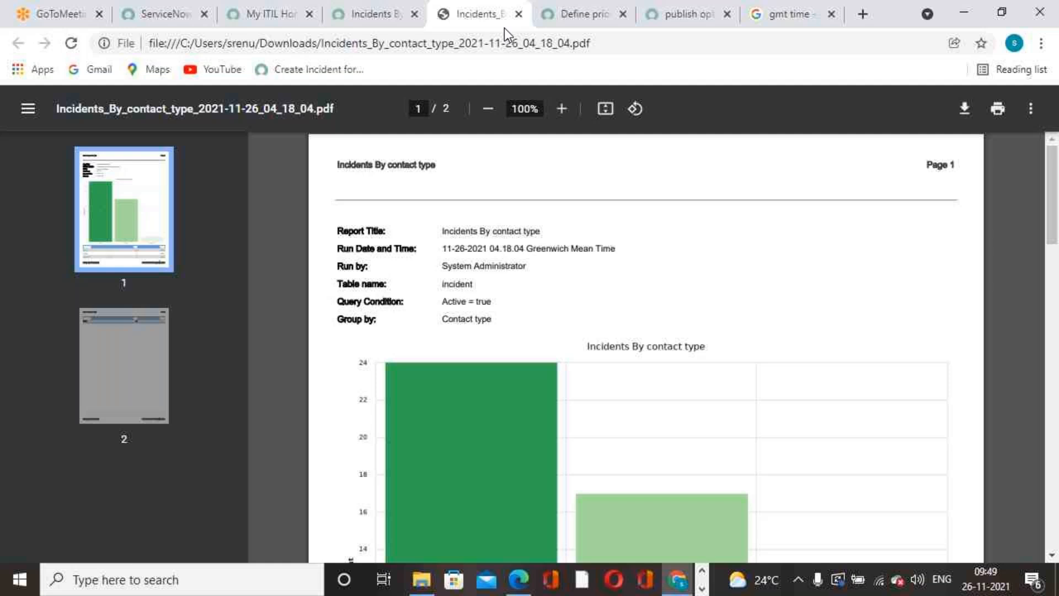
click(376, 24)
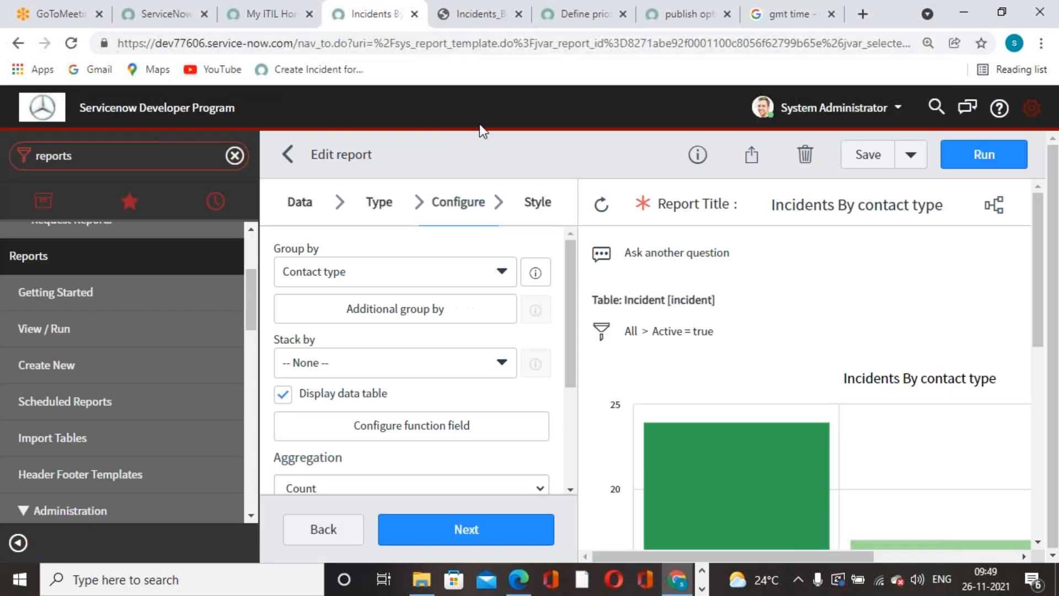
Open the email scheduling form for the Incidents By contact type report from its Sharing panel.
scroll(816, 297, down, 7)
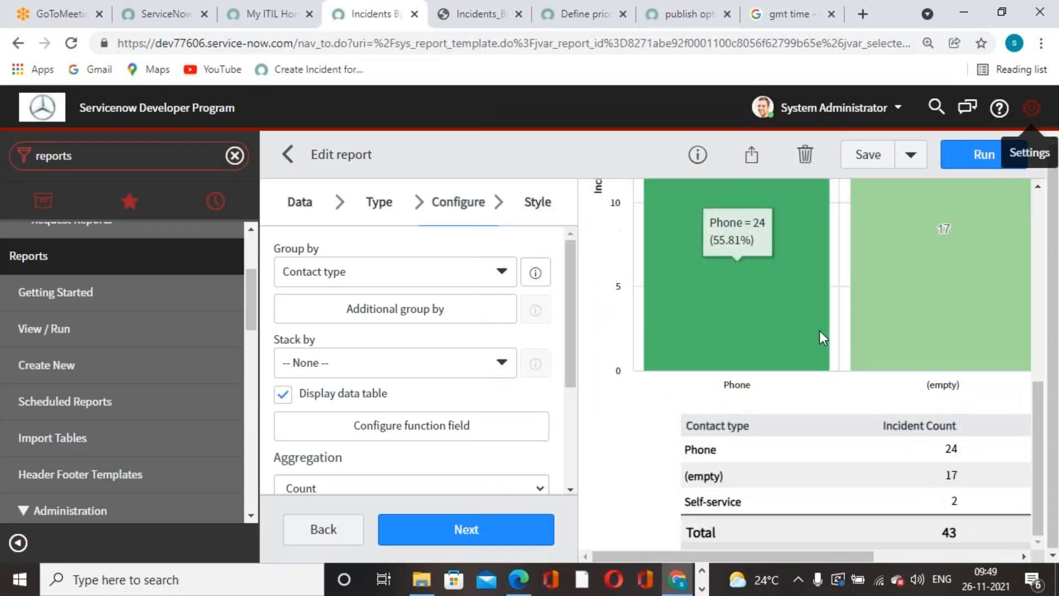
scroll(765, 351, up, 6)
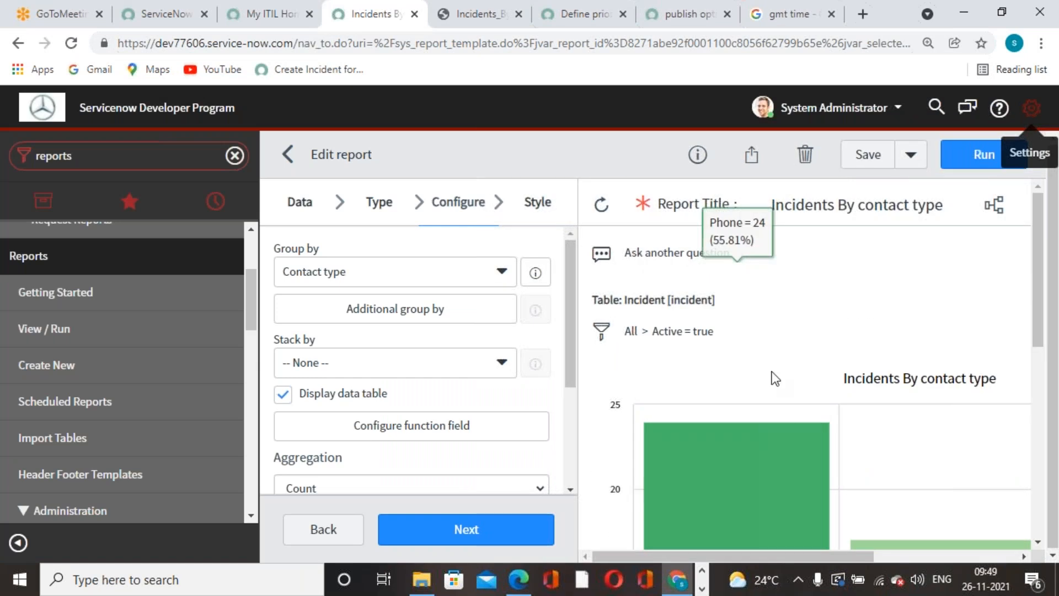
click(746, 153)
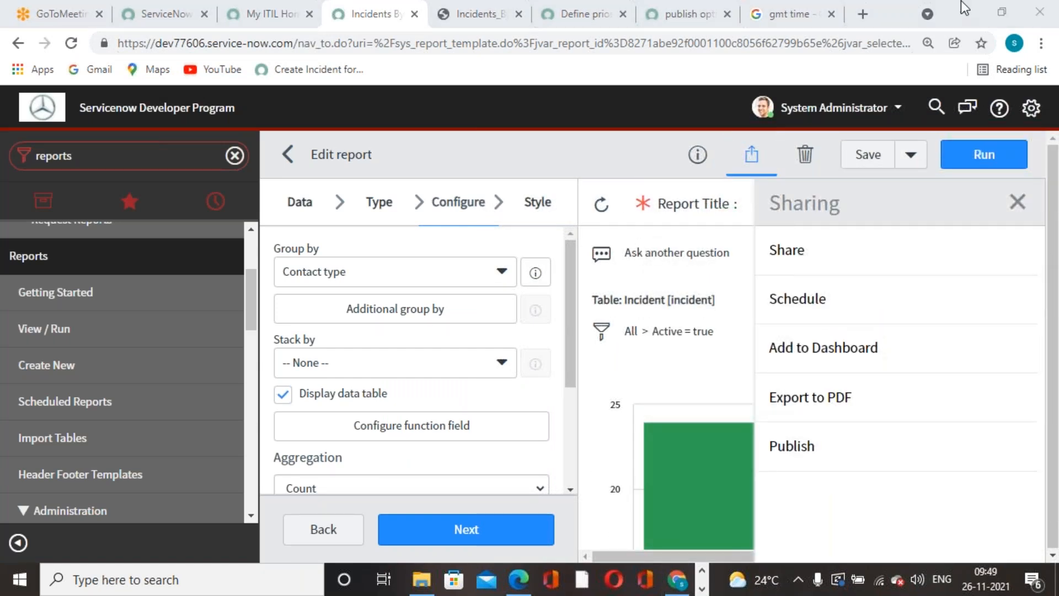
click(810, 305)
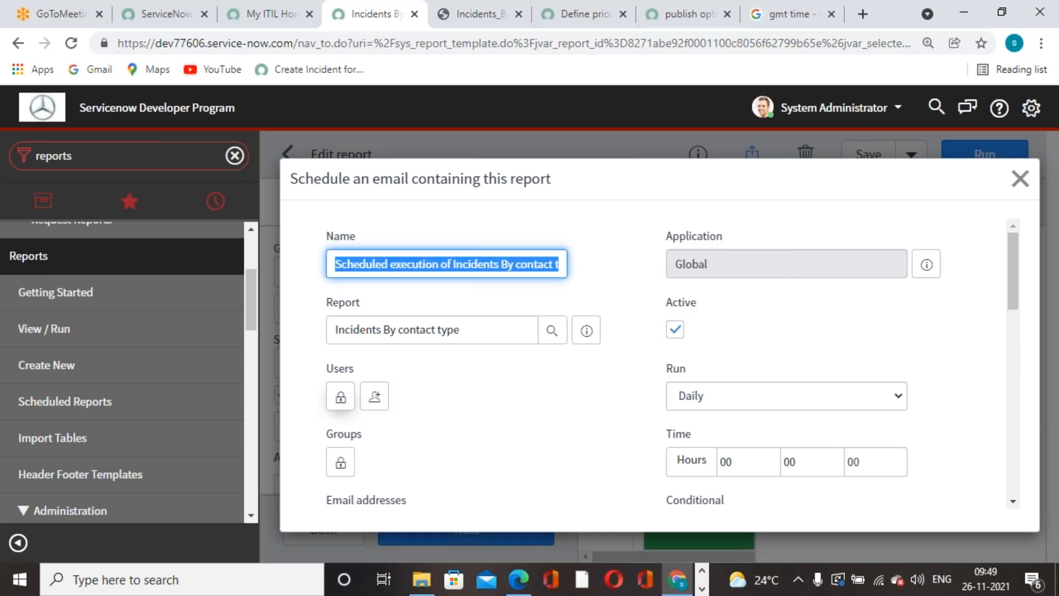
Add the recipient's e-mail address to the schedule's Users list.
scroll(386, 437, down, 3)
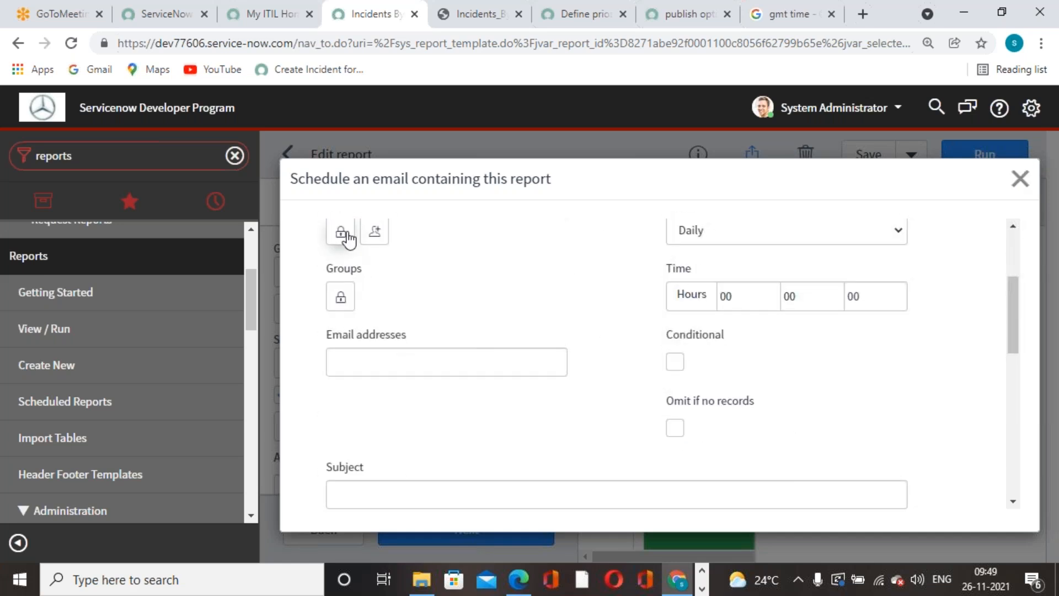
click(343, 233)
click(441, 452)
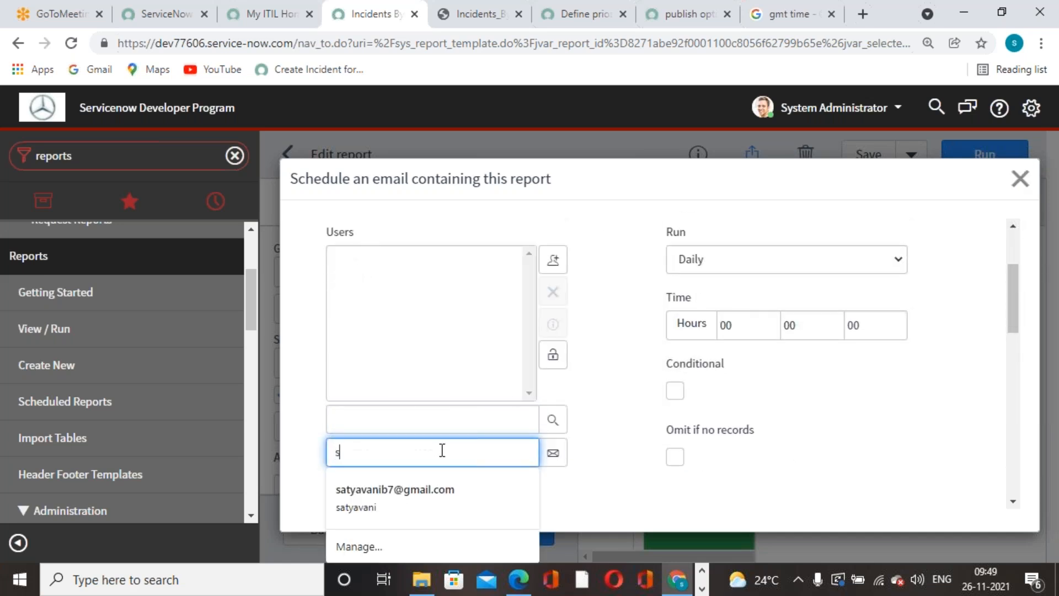
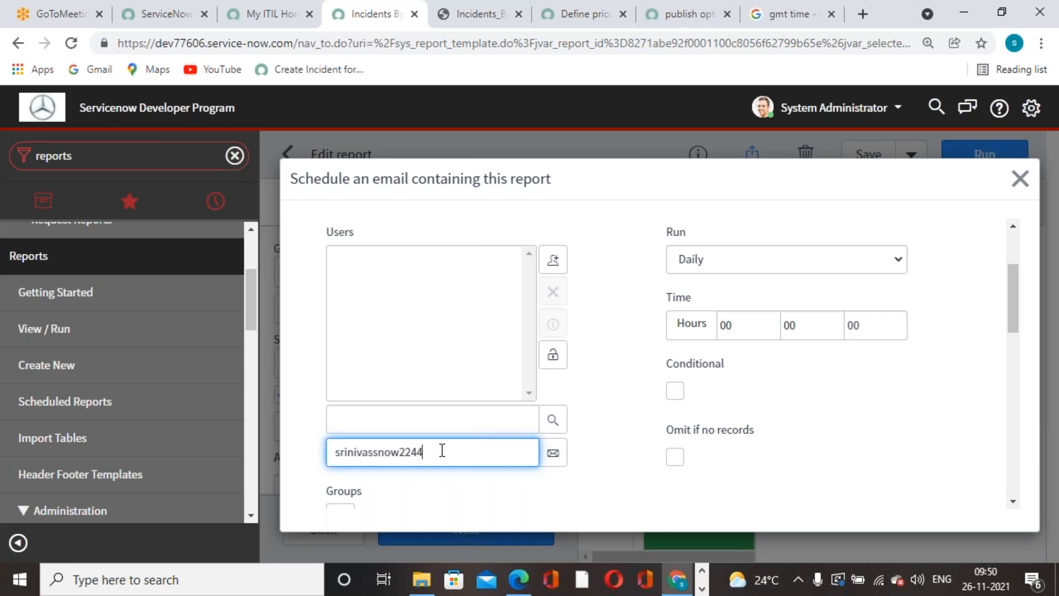
click(552, 452)
click(553, 356)
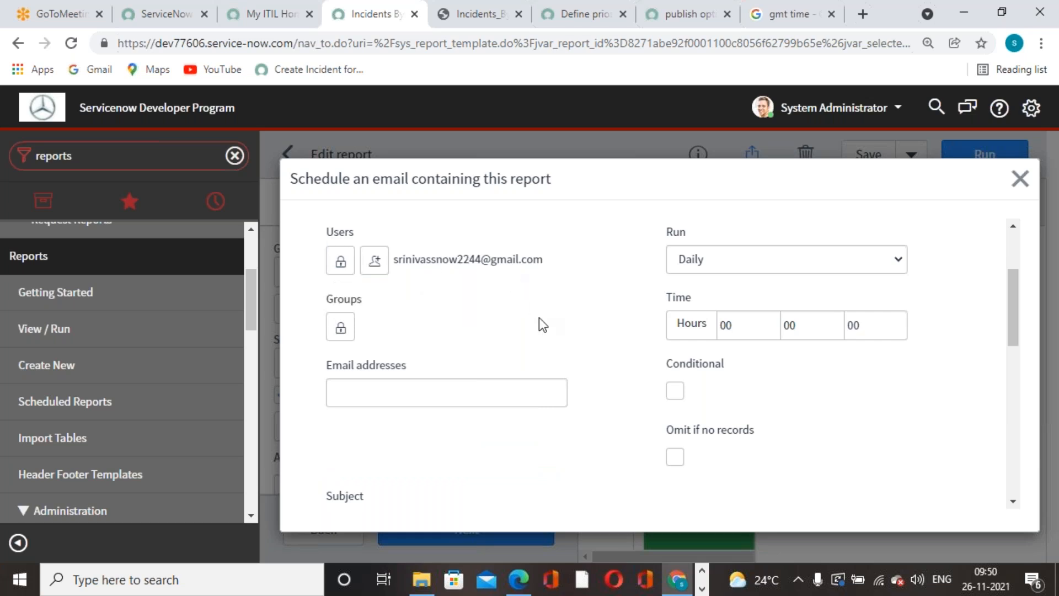
Set the schedule to run Weekly, checking the current GMT time and the PDF's run time.
scroll(541, 336, up, 3)
scroll(541, 335, down, 2)
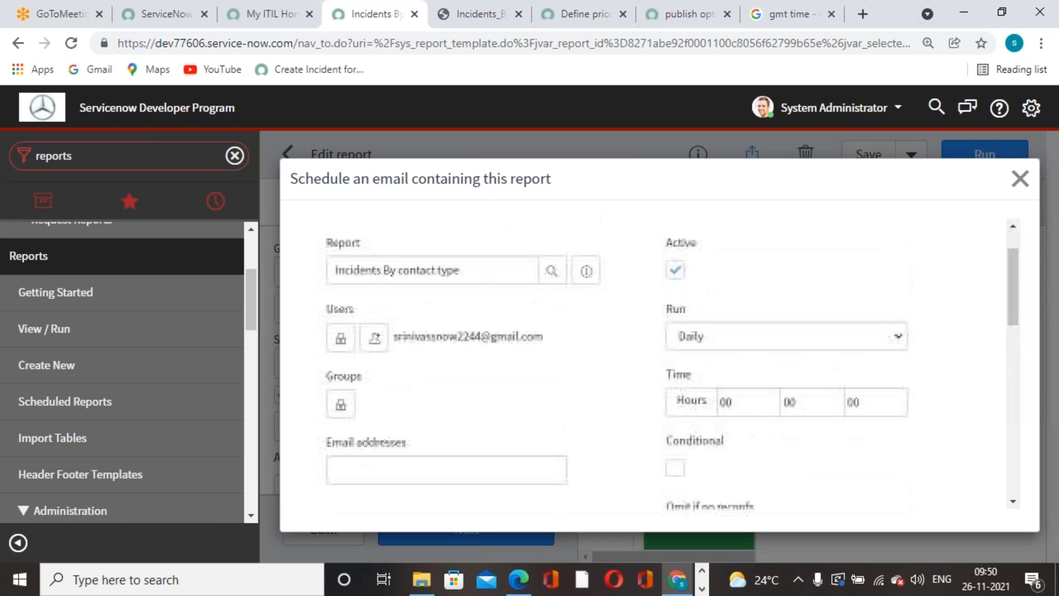
scroll(961, 376, up, 2)
click(899, 405)
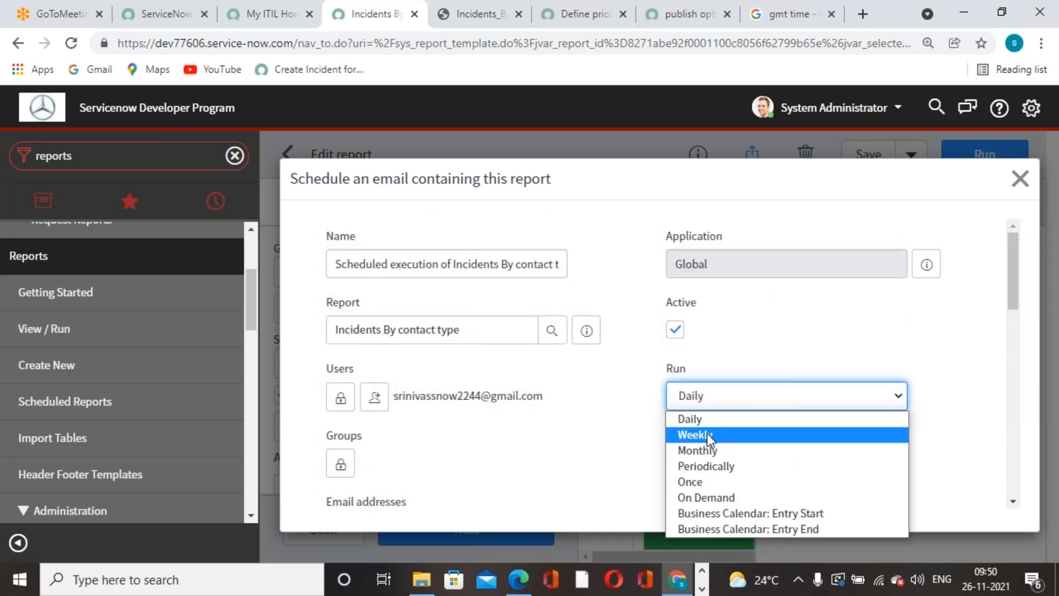
click(772, 428)
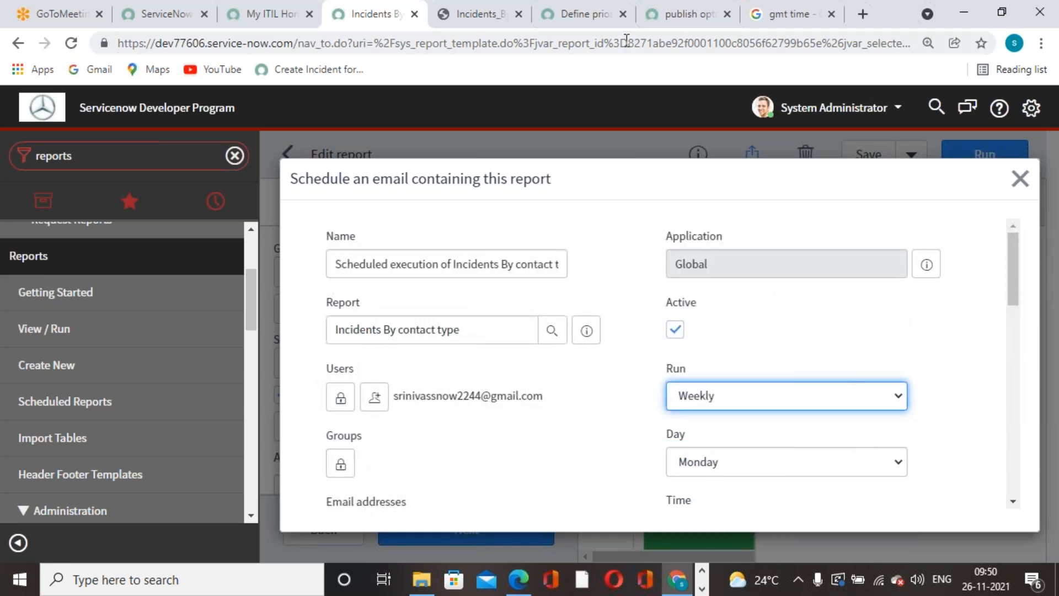
click(794, 14)
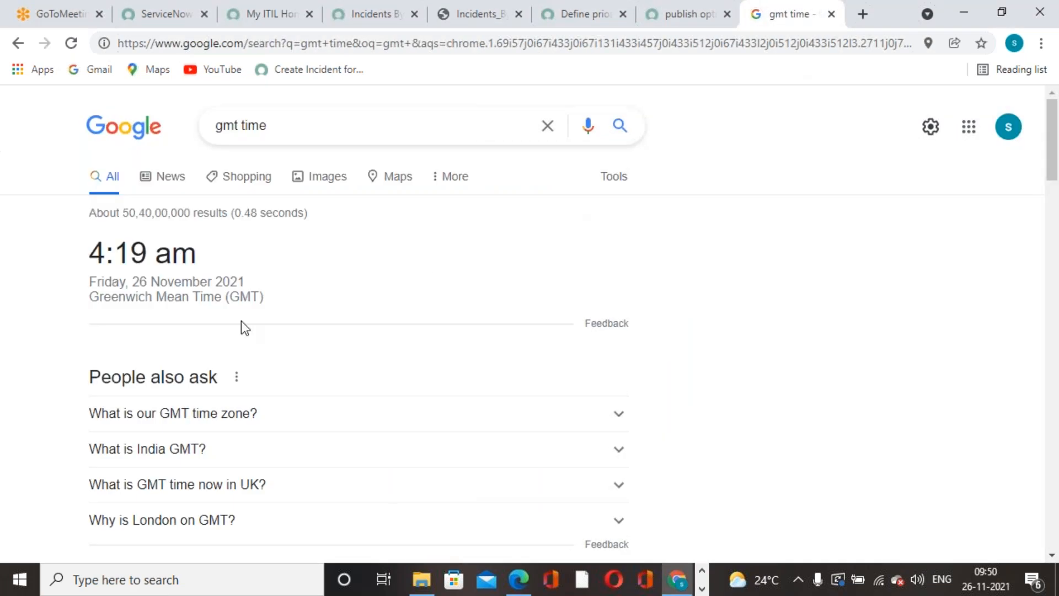
click(707, 28)
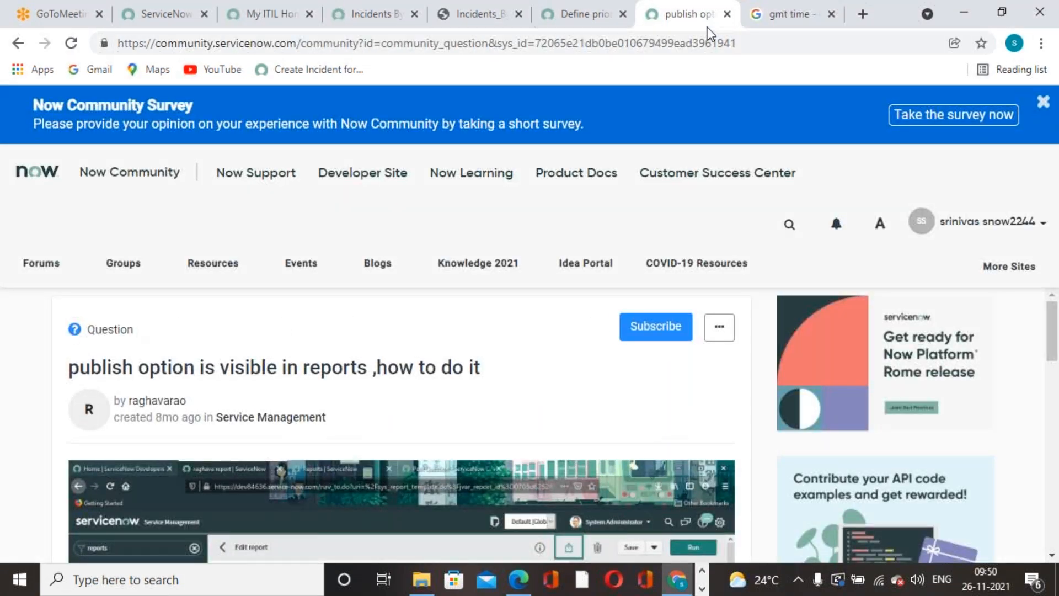
click(509, 25)
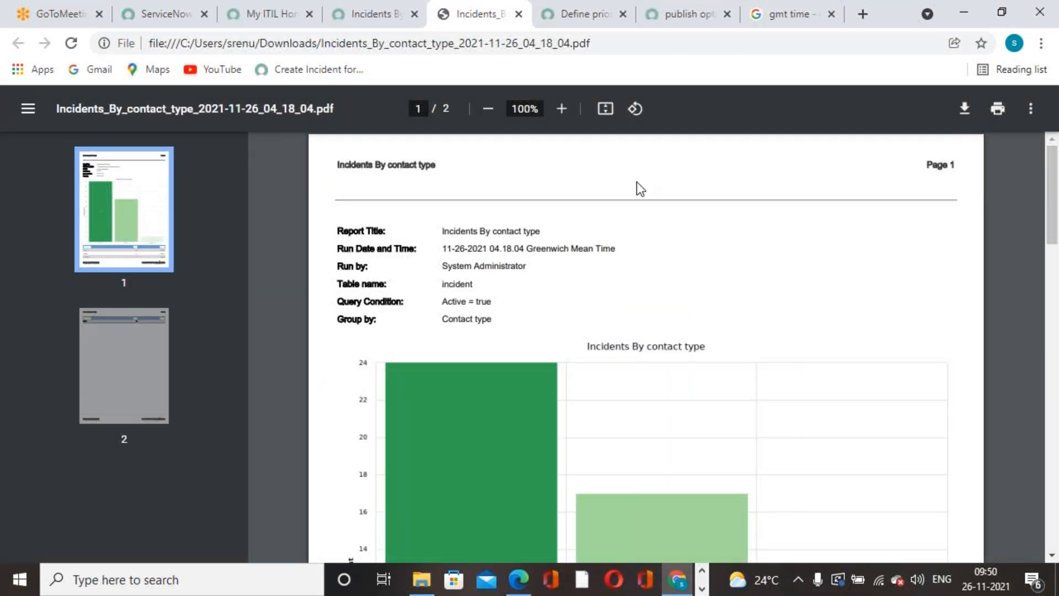
click(390, 24)
Set the send day to Friday and the send time to 04:23:00.
scroll(882, 333, down, 2)
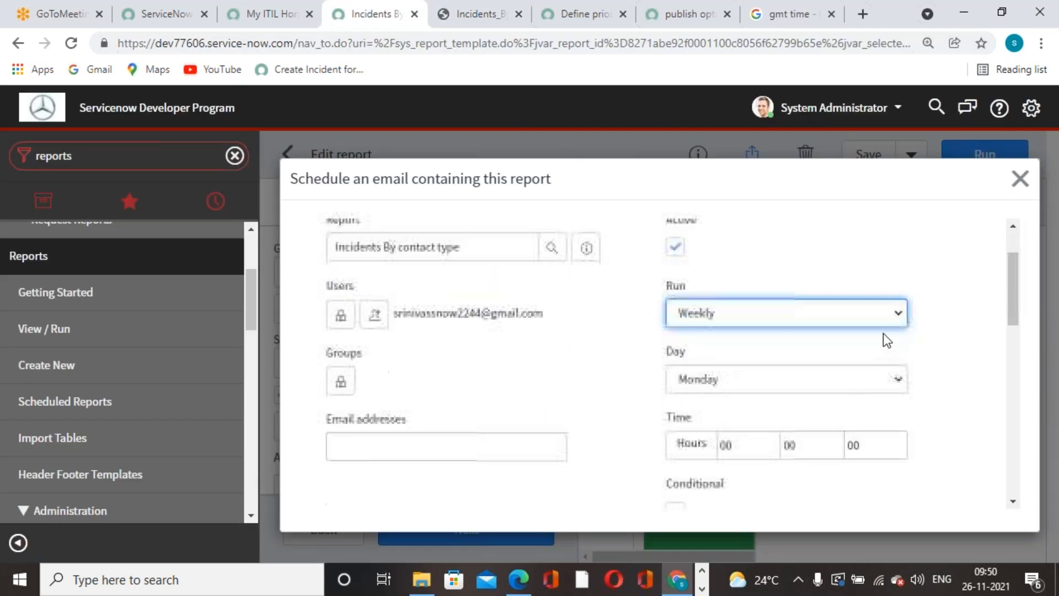
click(900, 387)
click(699, 464)
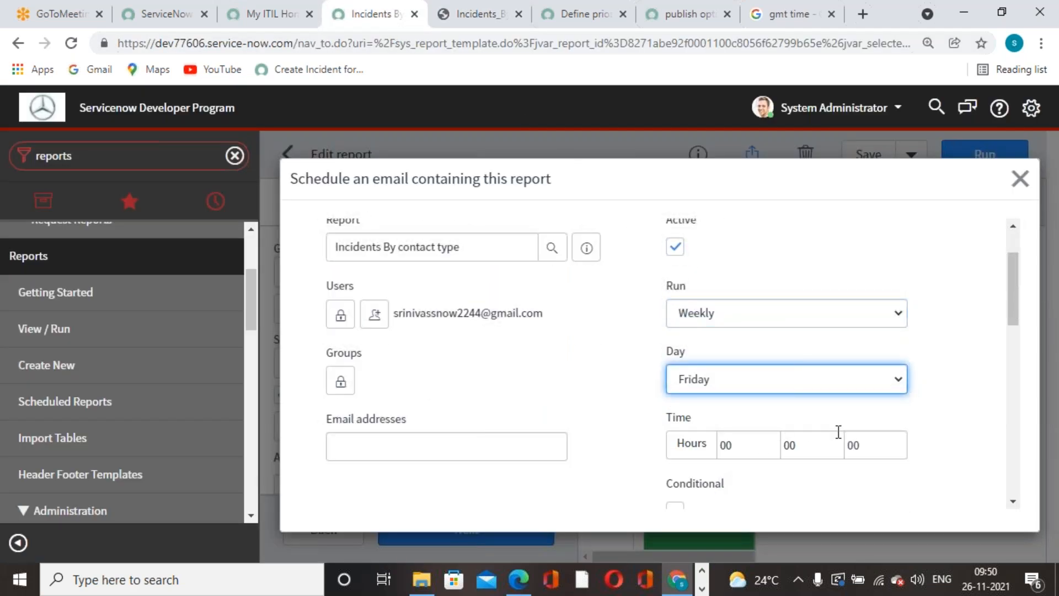
scroll(812, 434, down, 1)
click(756, 360)
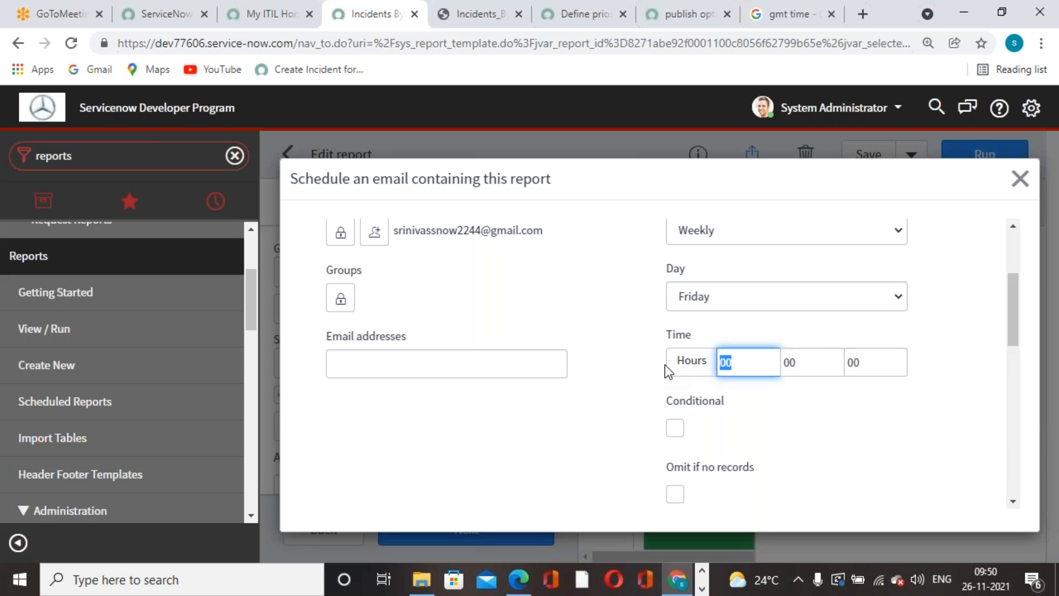
text(04)
key(Tab)
text(23)
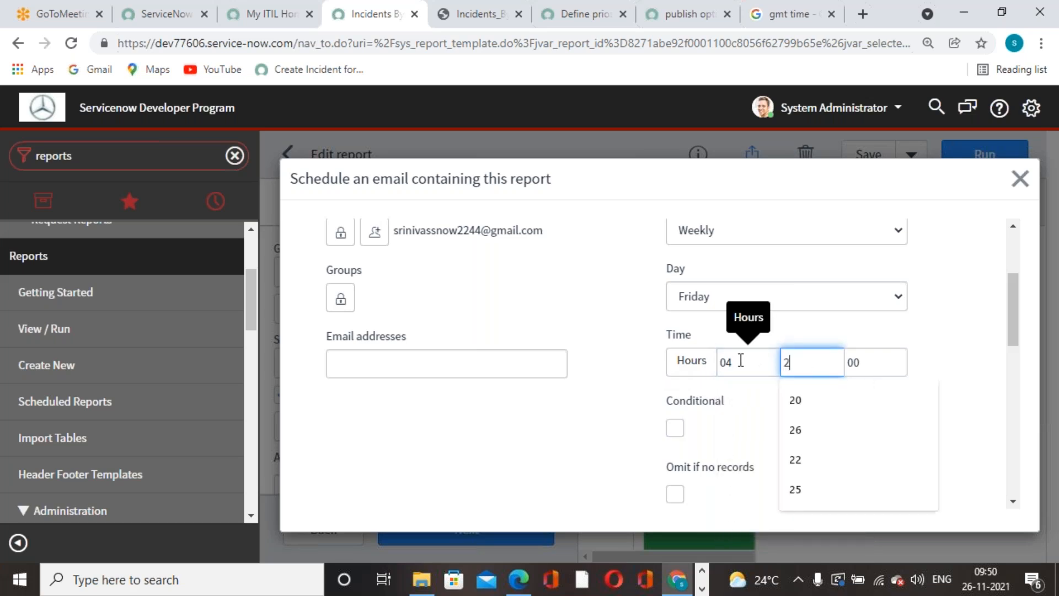
click(955, 349)
Review the schedule settings, including Omit if no records, and place the cursor in the Subject field.
scroll(885, 432, down, 3)
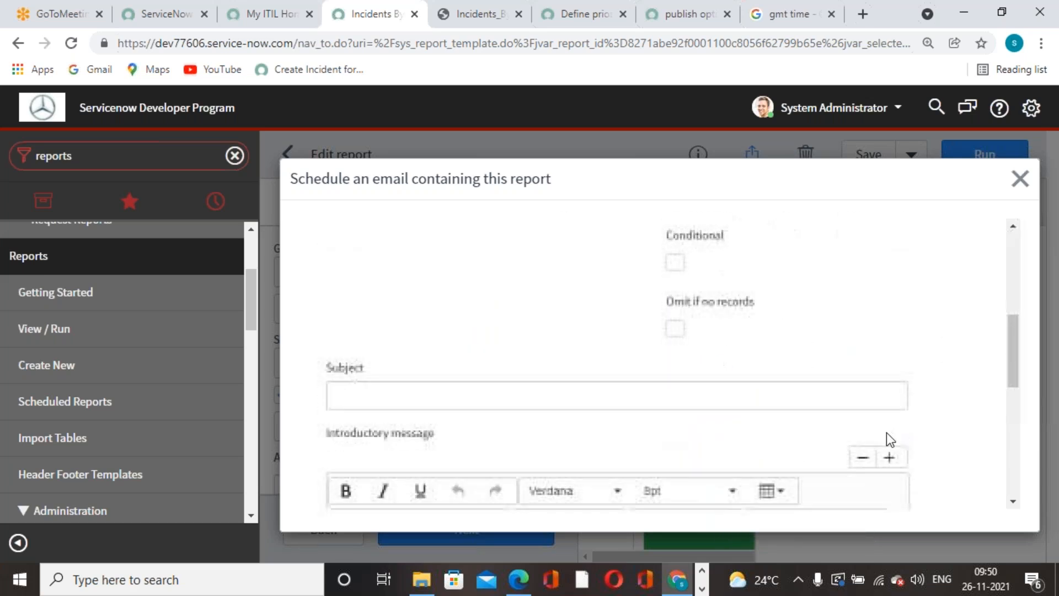
scroll(796, 384, up, 1)
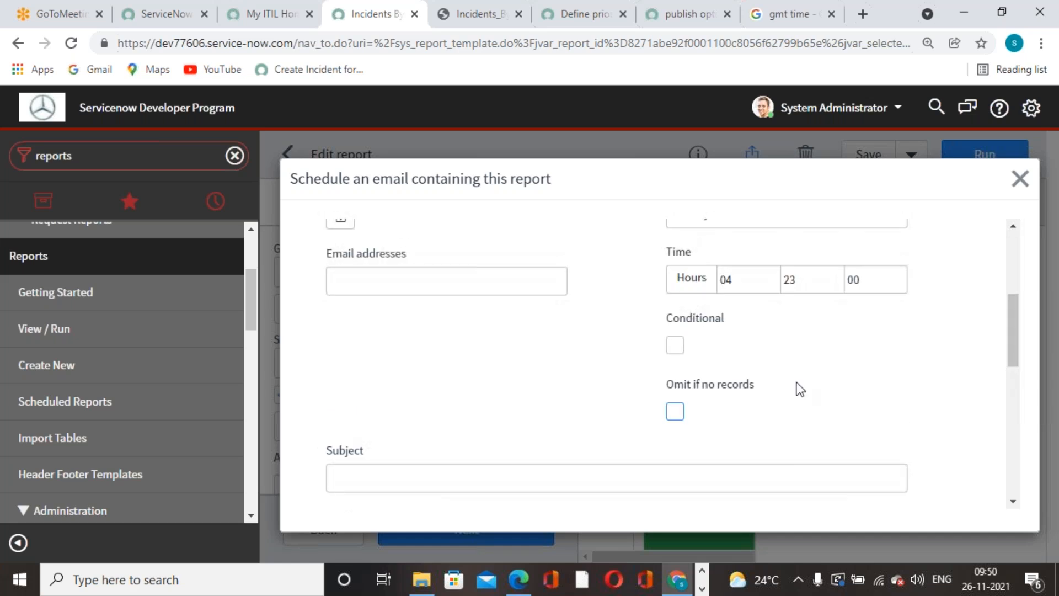
scroll(797, 386, up, 3)
scroll(797, 388, down, 3)
scroll(799, 389, down, 1)
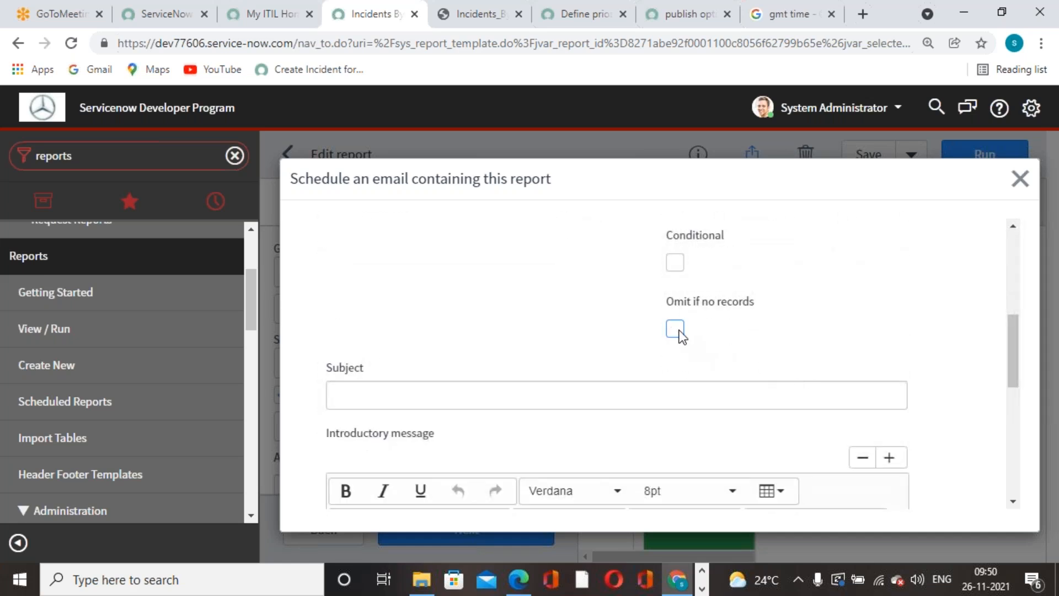
scroll(773, 336, up, 2)
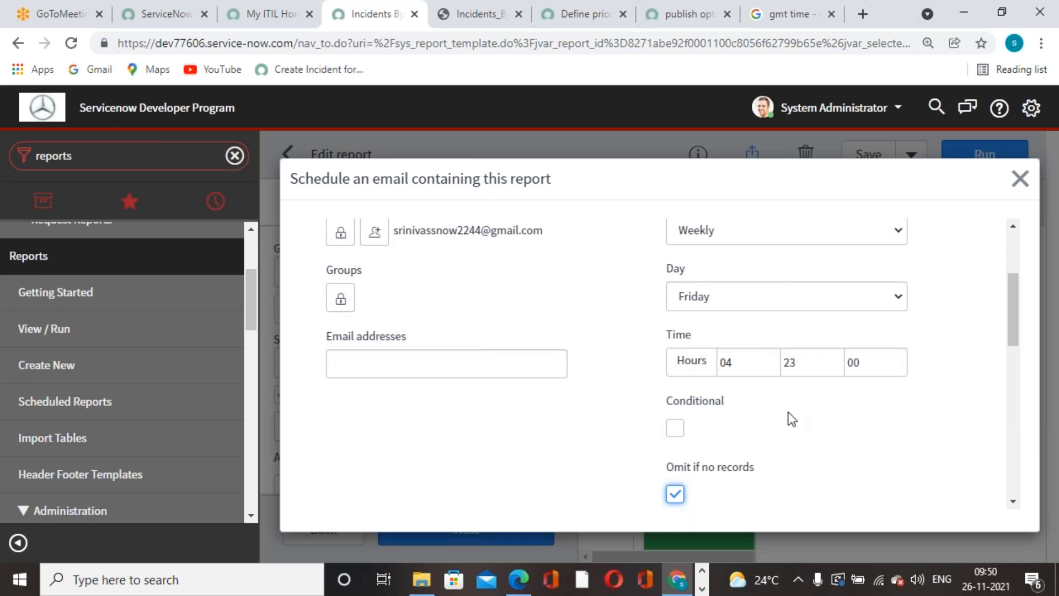
scroll(789, 418, down, 3)
click(706, 312)
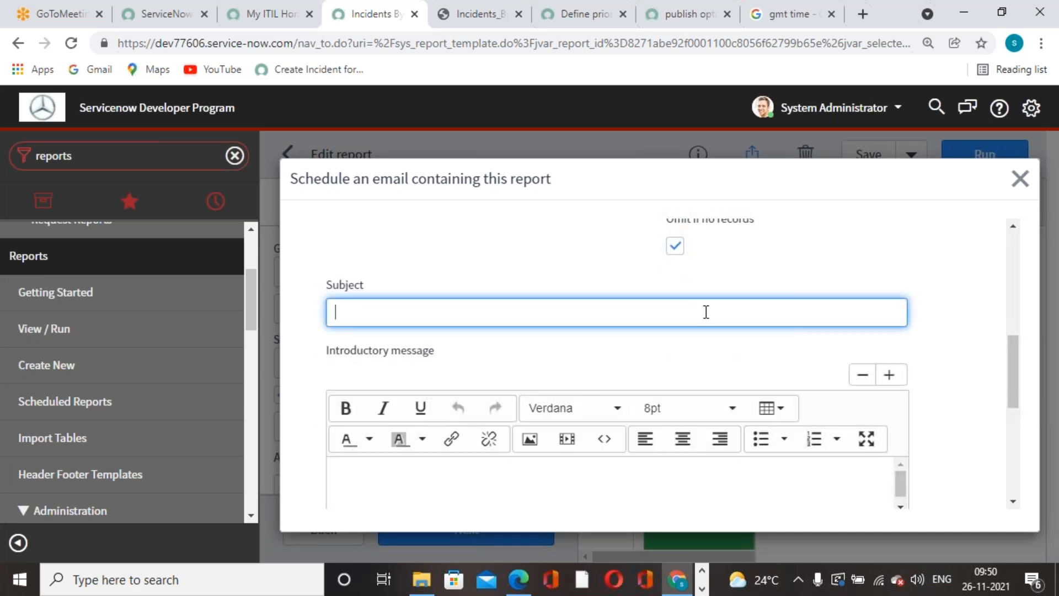
Paste 'Incidents By contact type' as the subject and keep PDF-landscape as the output type.
text(Incidents By contact type)
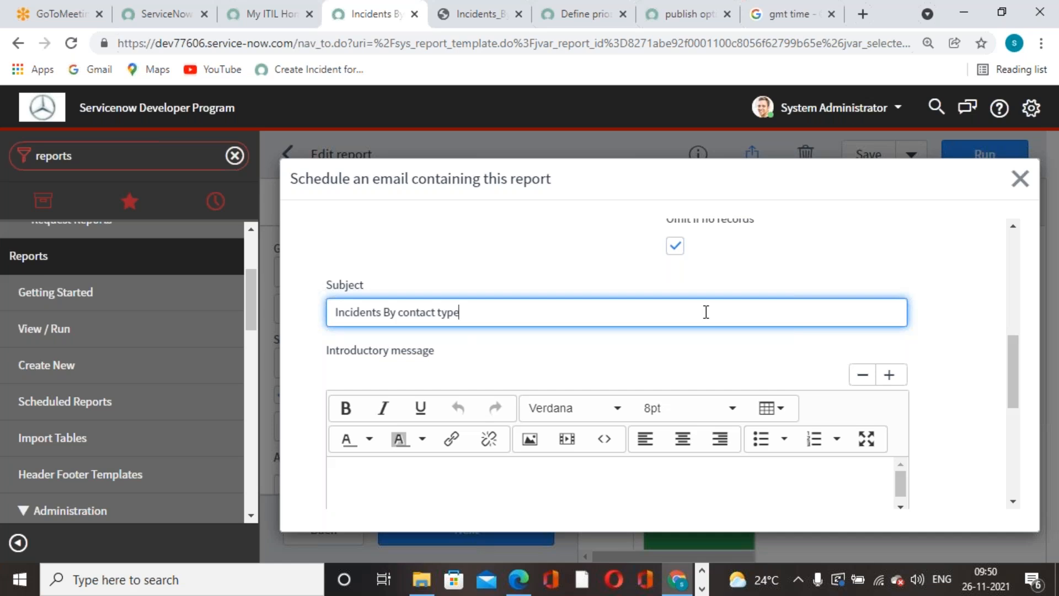
scroll(706, 311, down, 3)
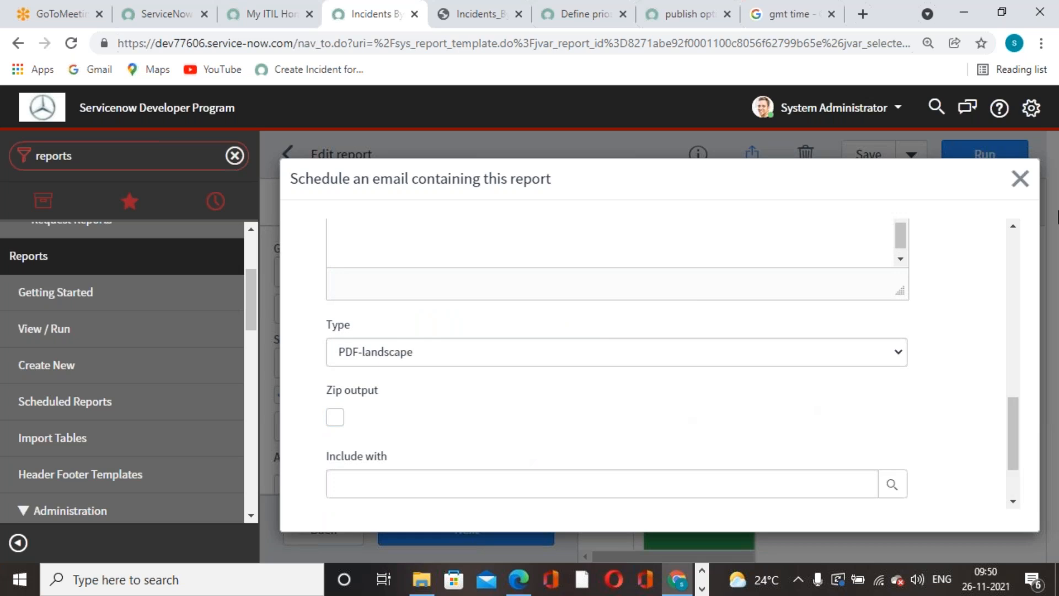
click(774, 354)
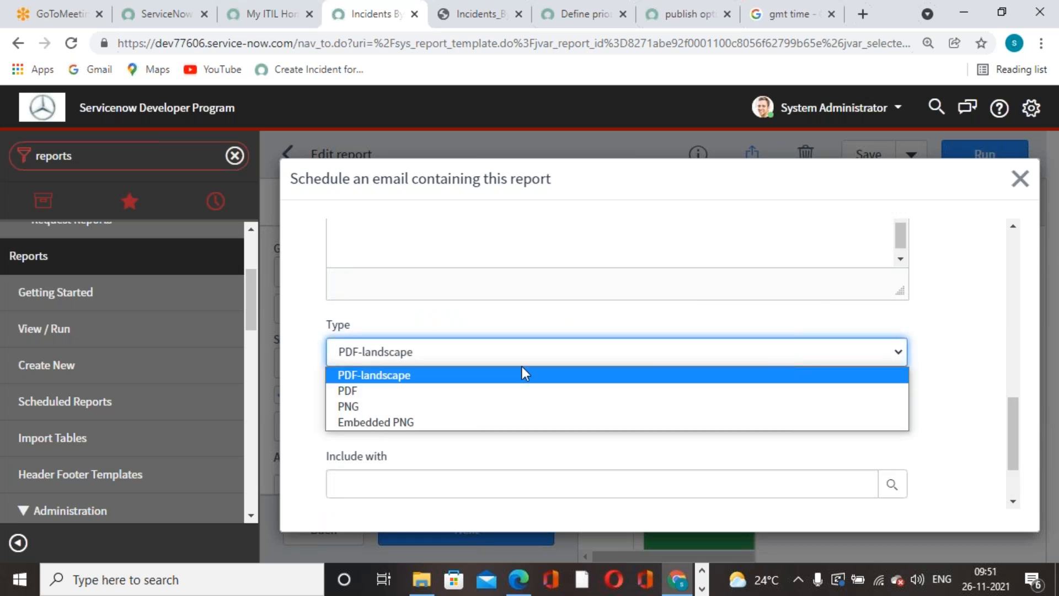
click(942, 308)
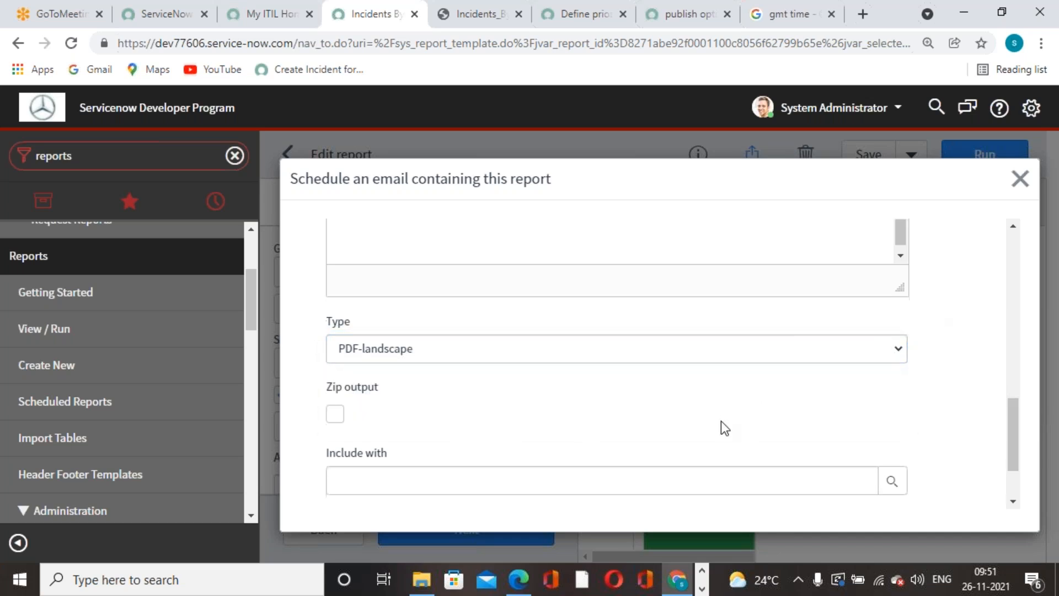
Enable zipped output and submit the scheduled email.
scroll(720, 421, down, 1)
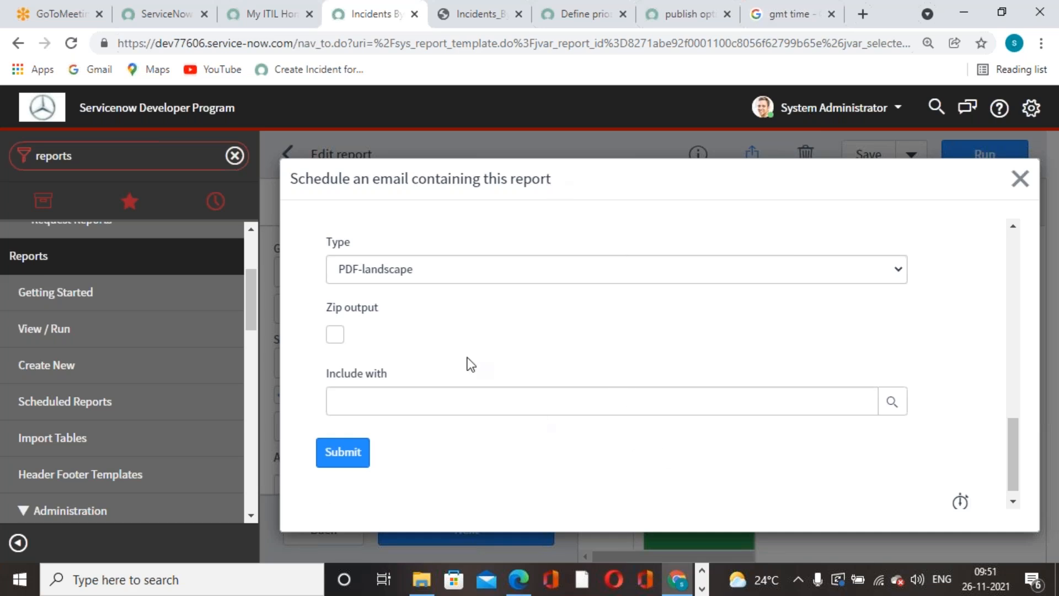
click(342, 336)
scroll(729, 386, up, 5)
scroll(729, 386, down, 3)
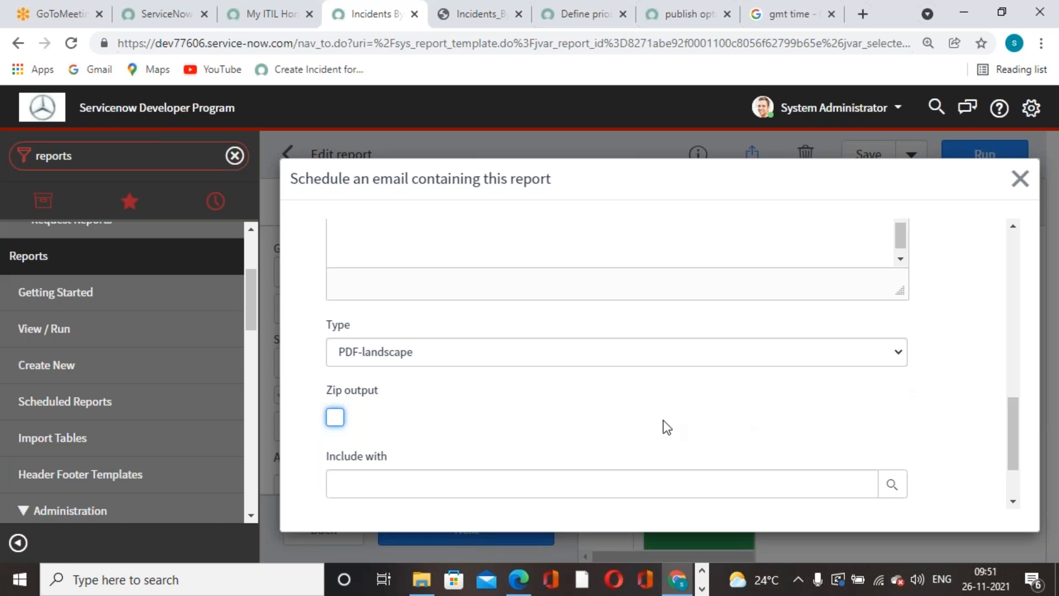
scroll(717, 425, up, 10)
scroll(647, 411, down, 4)
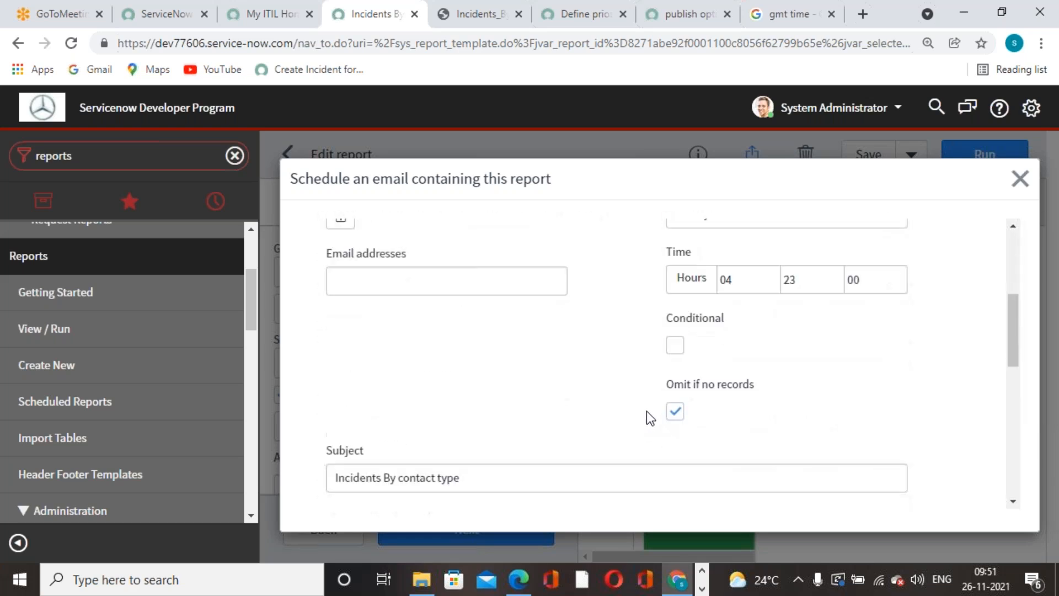
scroll(614, 408, down, 9)
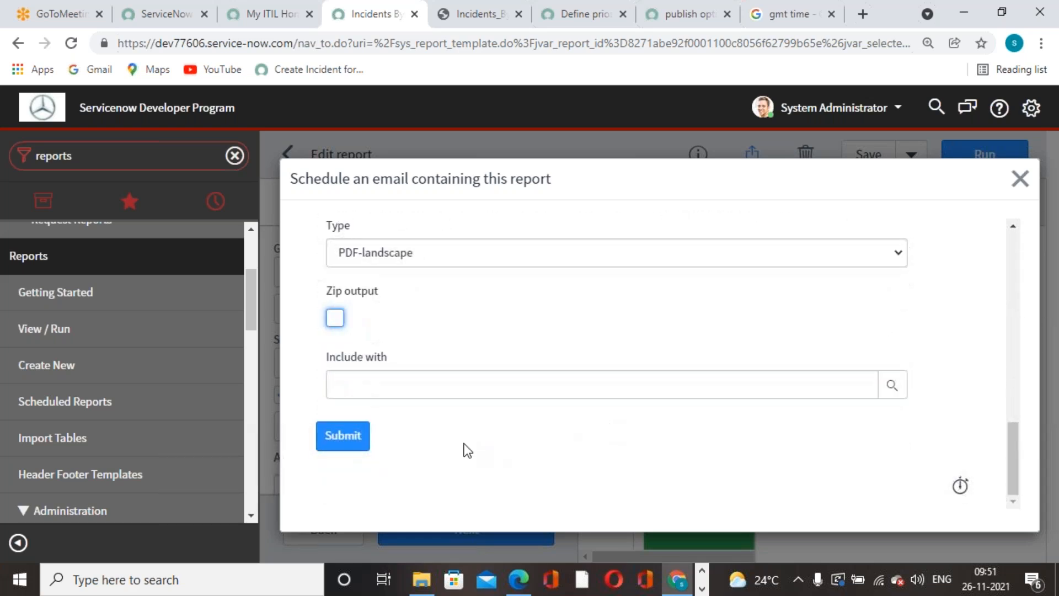
click(355, 442)
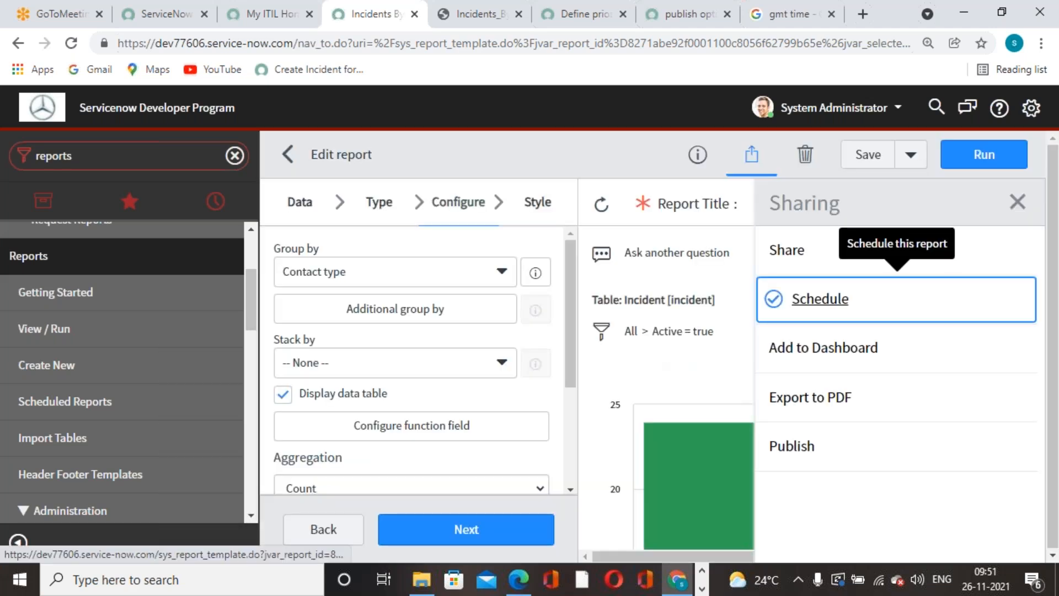
Filter the navigator for 'email pr' and open System Properties > Email Properties.
click(181, 156)
text(mai pr)
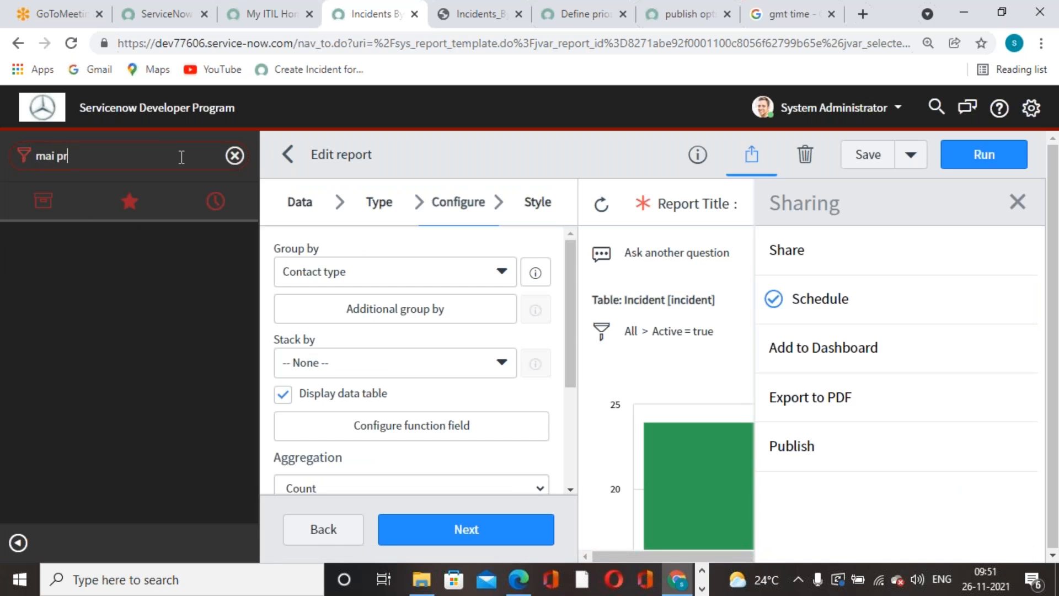
key(BackSpace)
key(BackSpace)
key(BackSpace)
key(BackSpace)
text(emau)
key(BackSpace)
text(il pr)
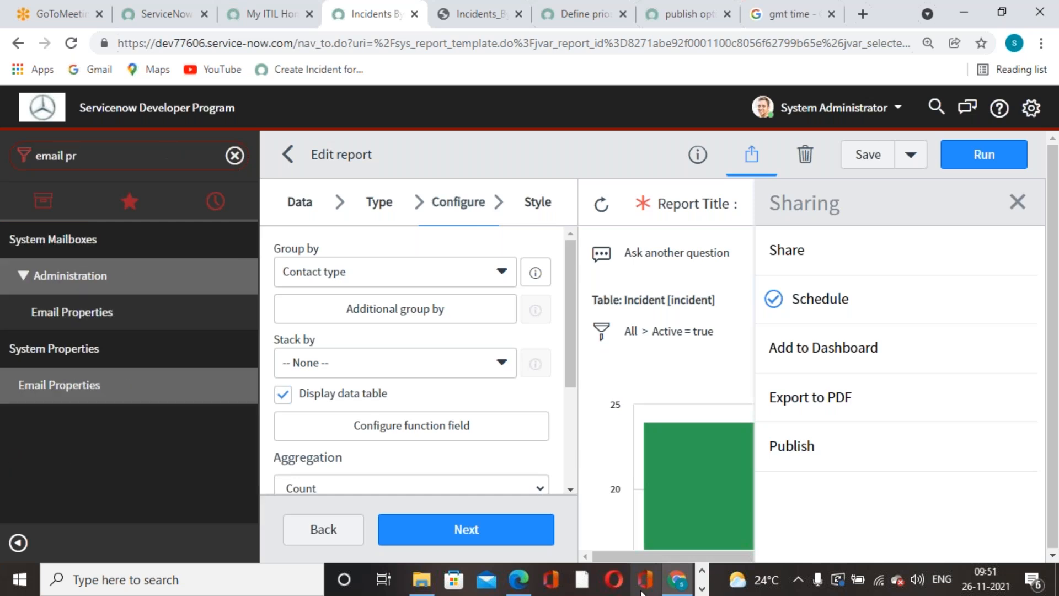
click(61, 384)
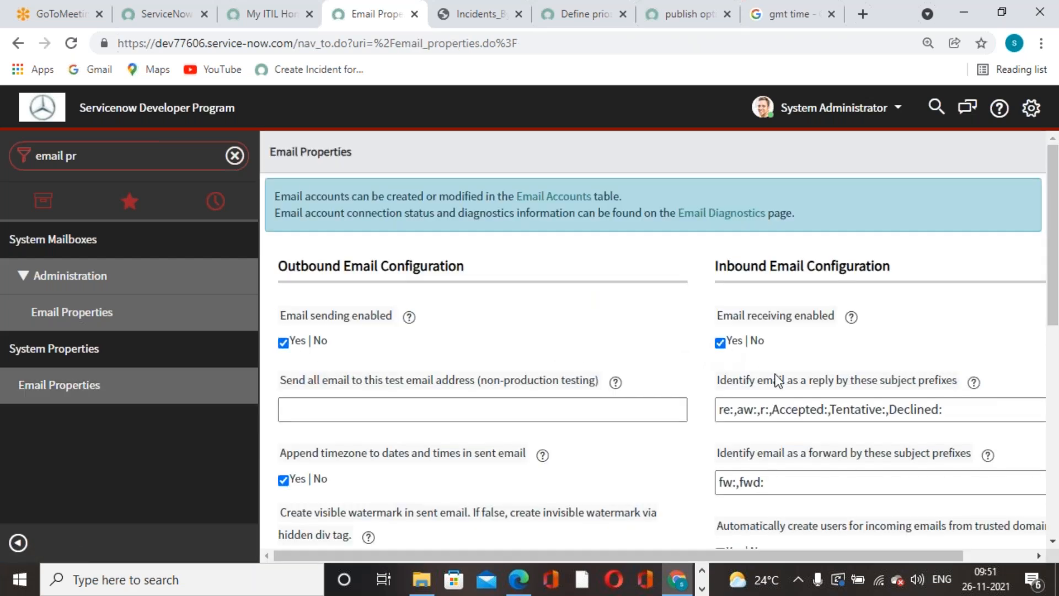
Save the Email Properties with outbound sending and inbound receiving enabled.
scroll(789, 401, down, 8)
scroll(788, 401, up, 8)
drag(1053, 251, 1051, 519)
drag(835, 556, 858, 554)
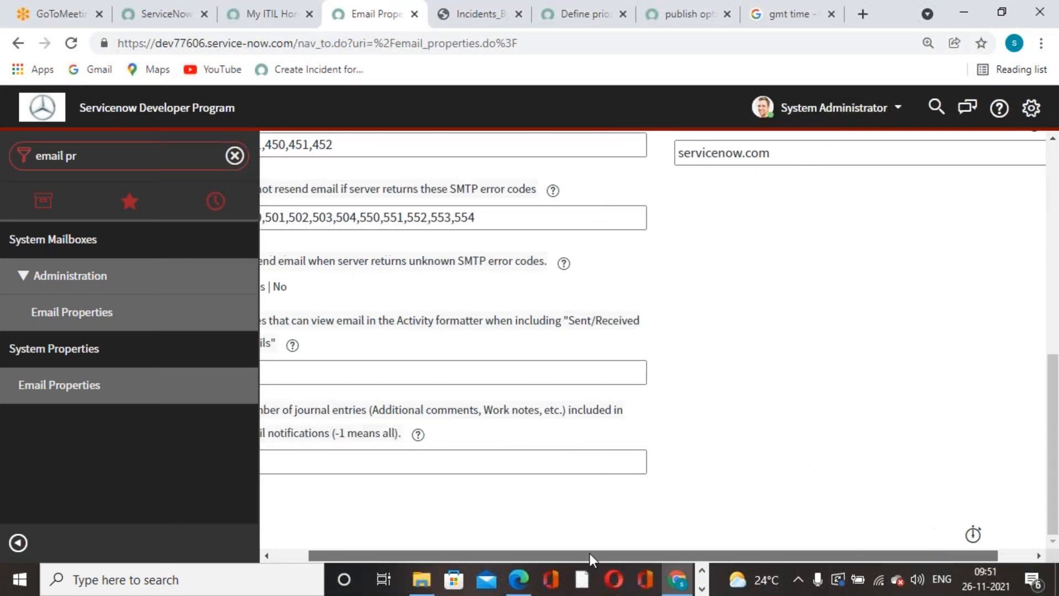
key(ctrl+minus)
scroll(648, 444, up, 5)
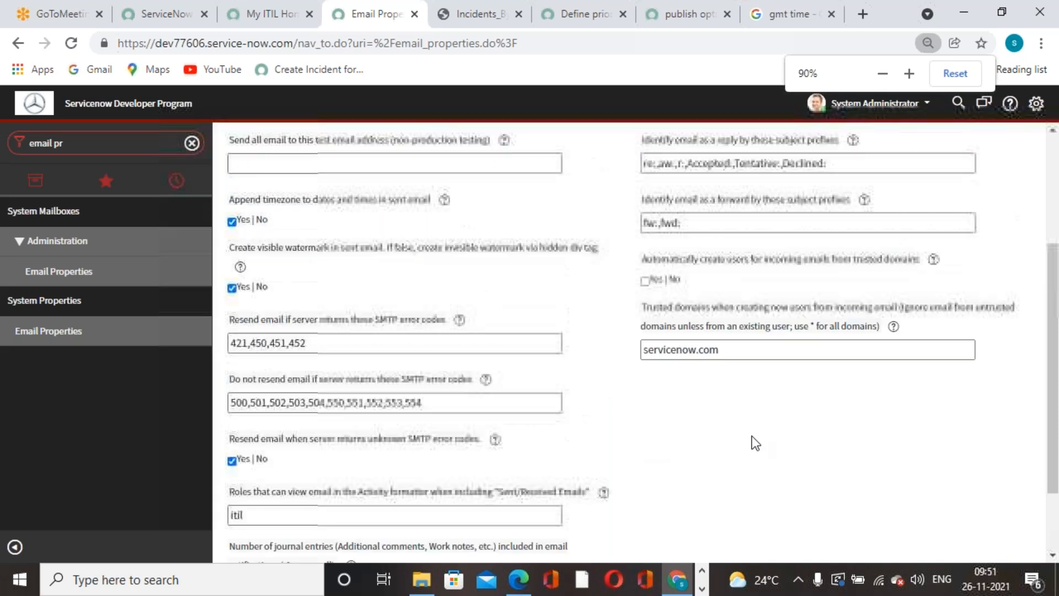
click(1028, 145)
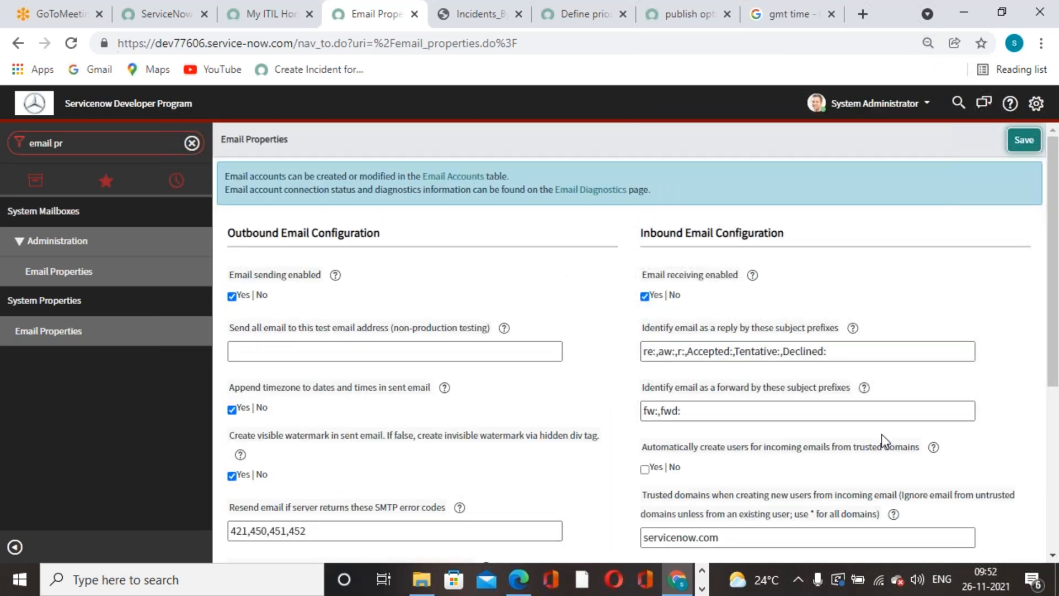
key(ctrl+plus)
key(ctrl+plus)
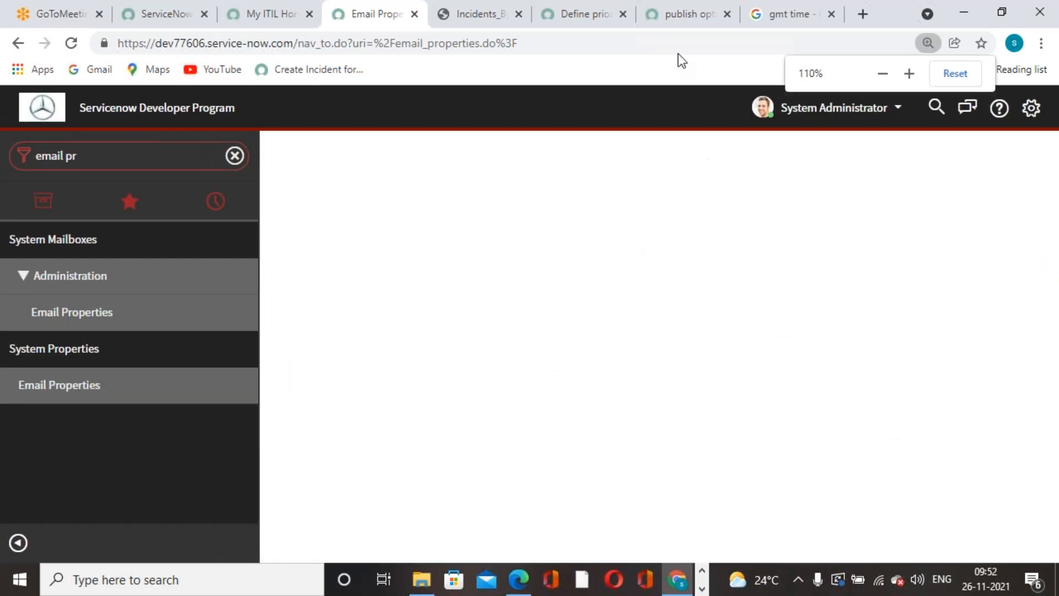
Check the current GMT time and downloaded PDF, dismiss the update notice, and clear the navigator filter.
click(777, 11)
click(71, 42)
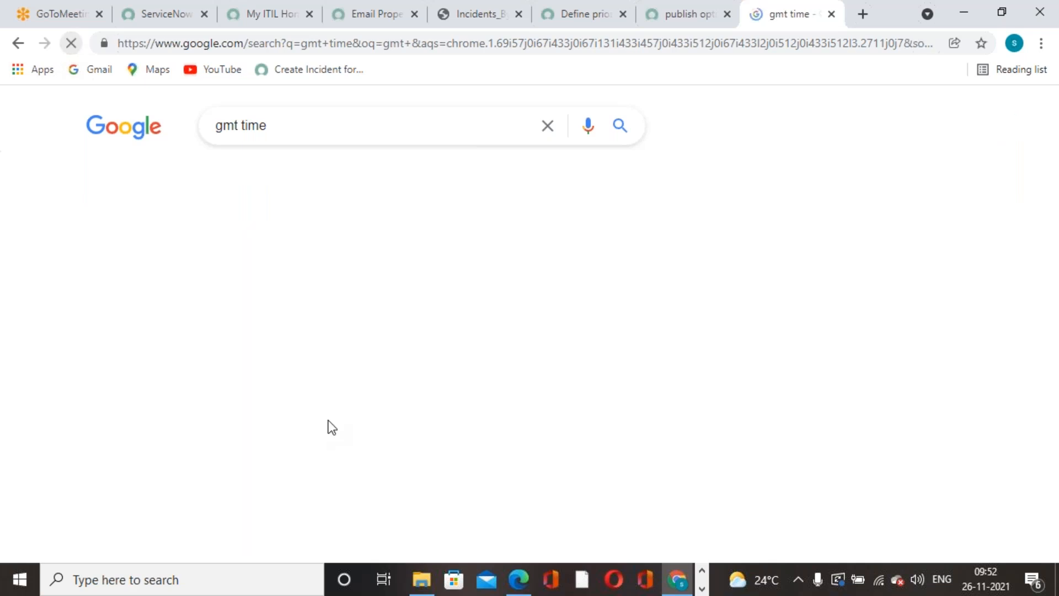
click(591, 26)
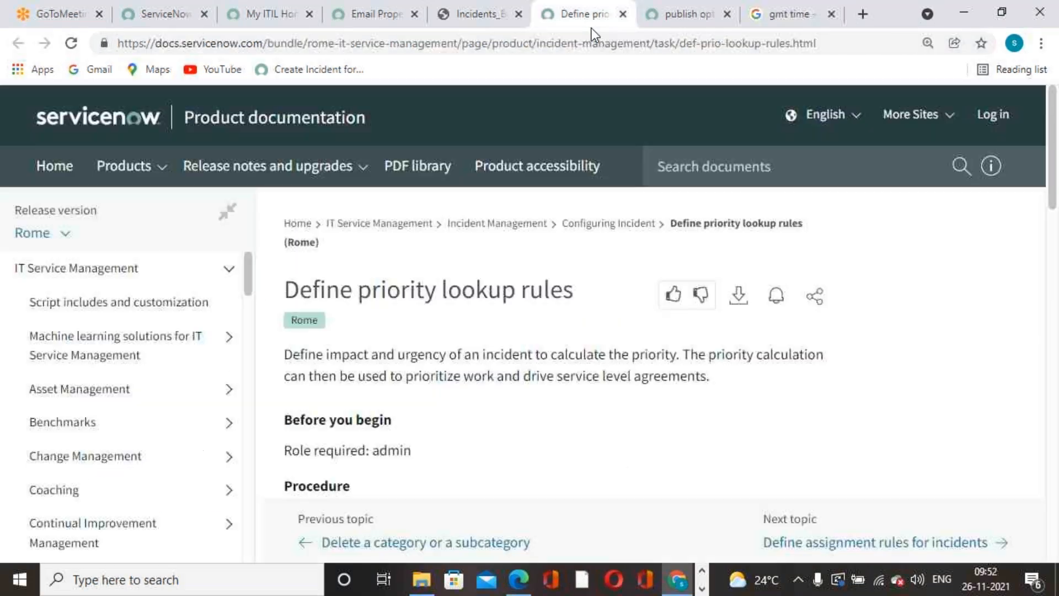
click(487, 24)
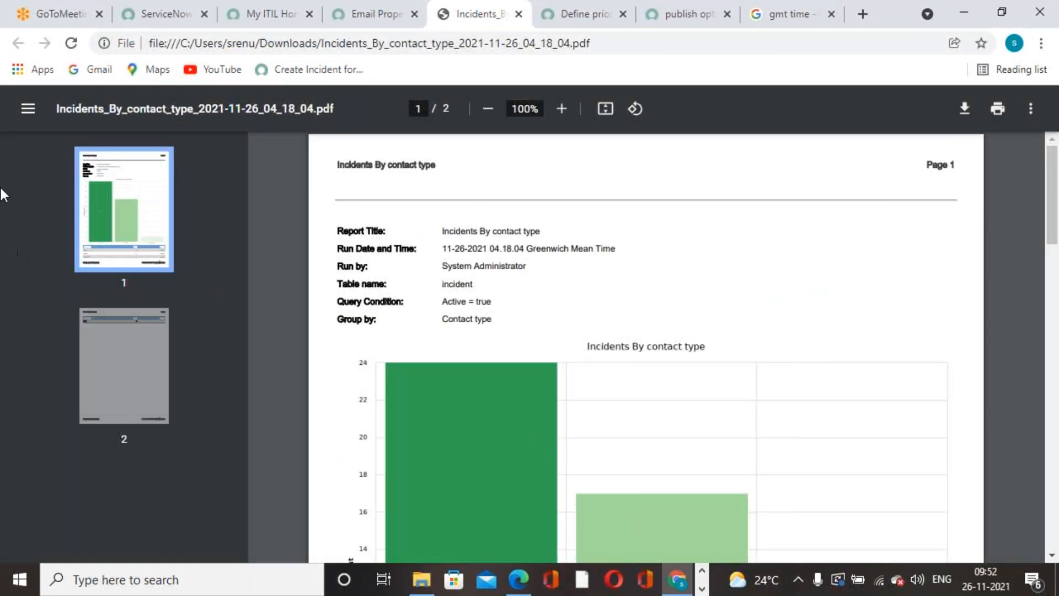
click(395, 25)
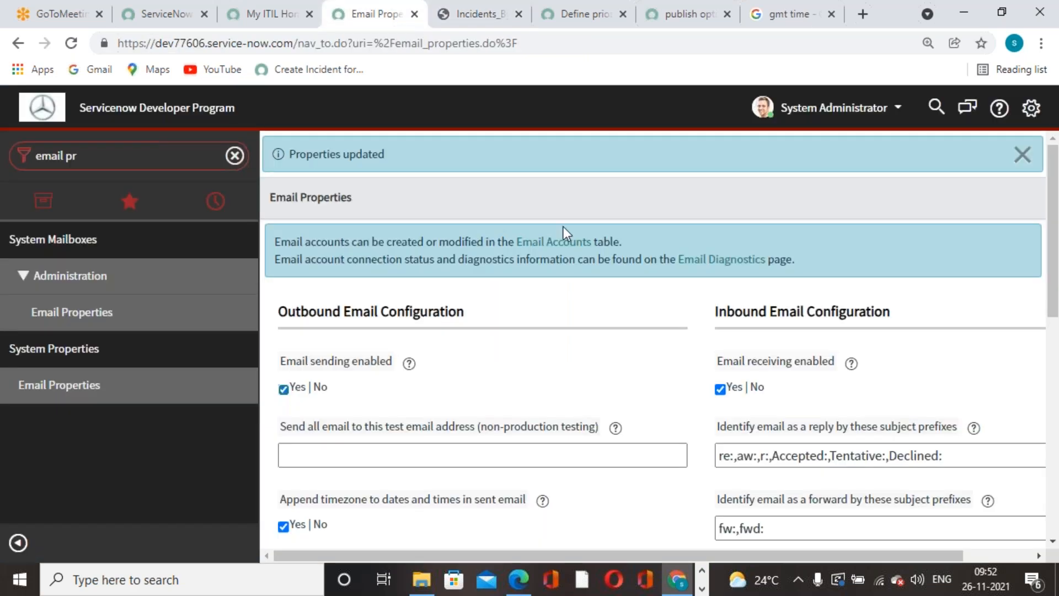
click(1022, 155)
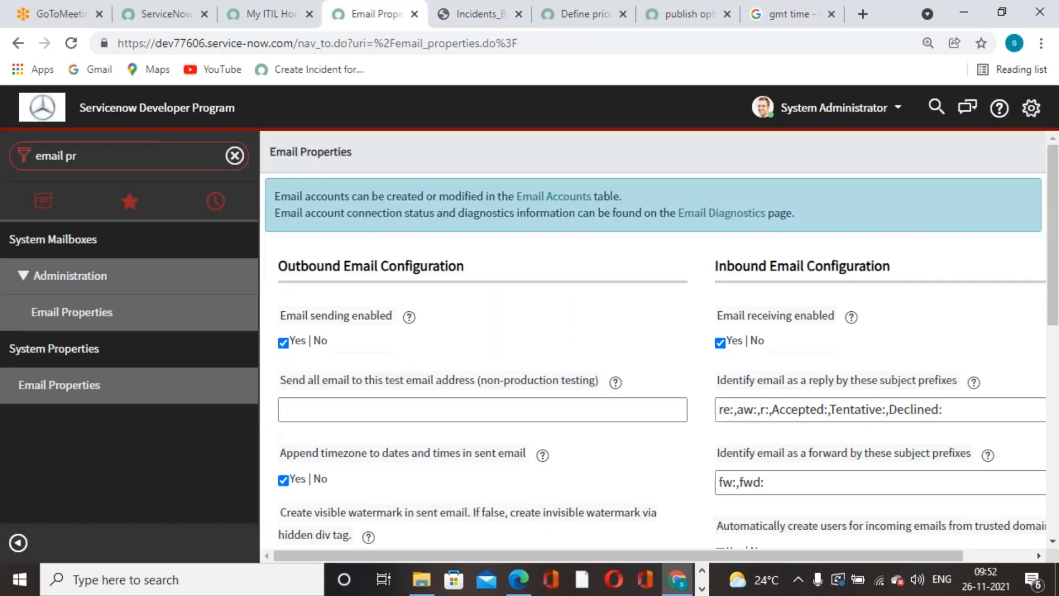
click(141, 158)
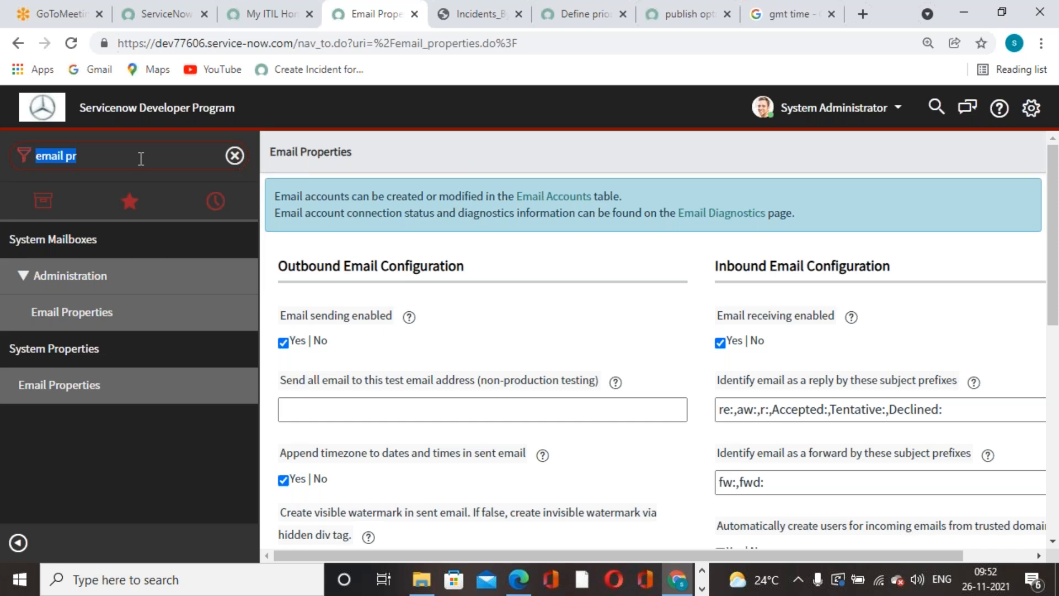
text(rwp)
key(BackSpace)
key(BackSpace)
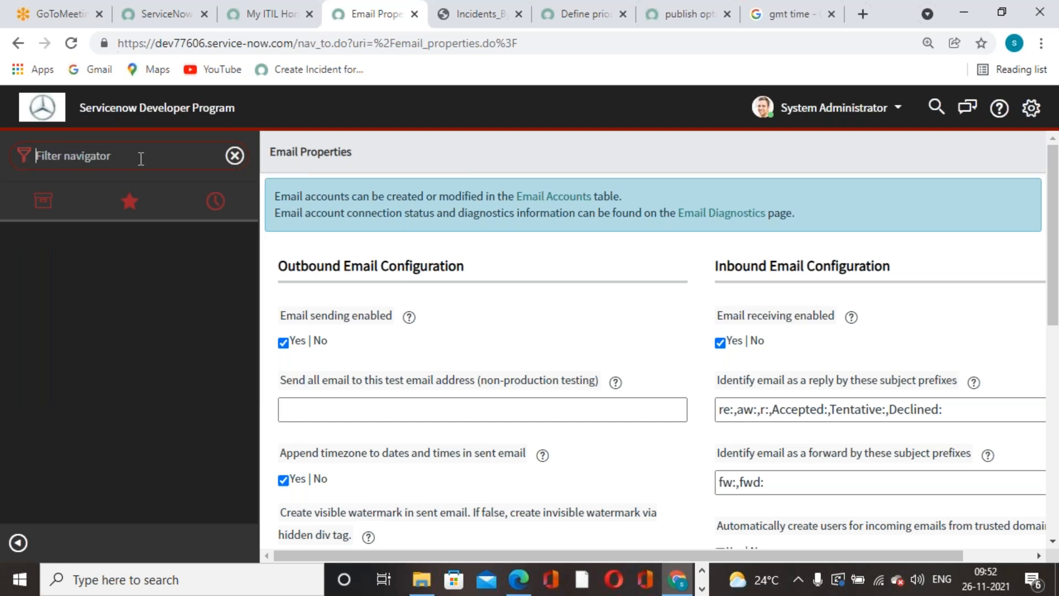
Filter the navigator to 'reports' and open Incidents By contact type from View / Run.
text(reports)
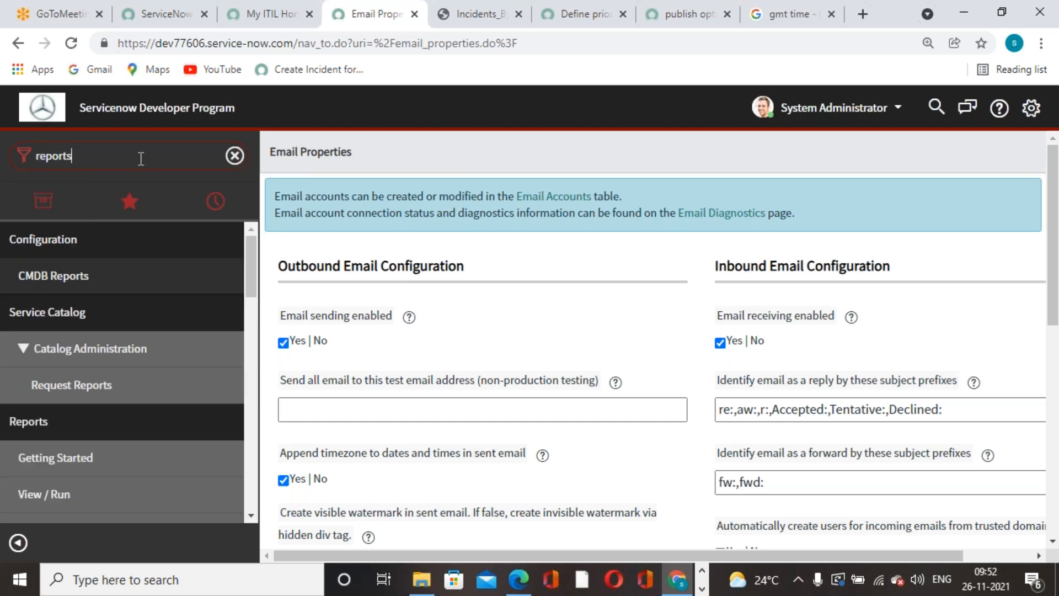
scroll(137, 288, down, 3)
click(45, 337)
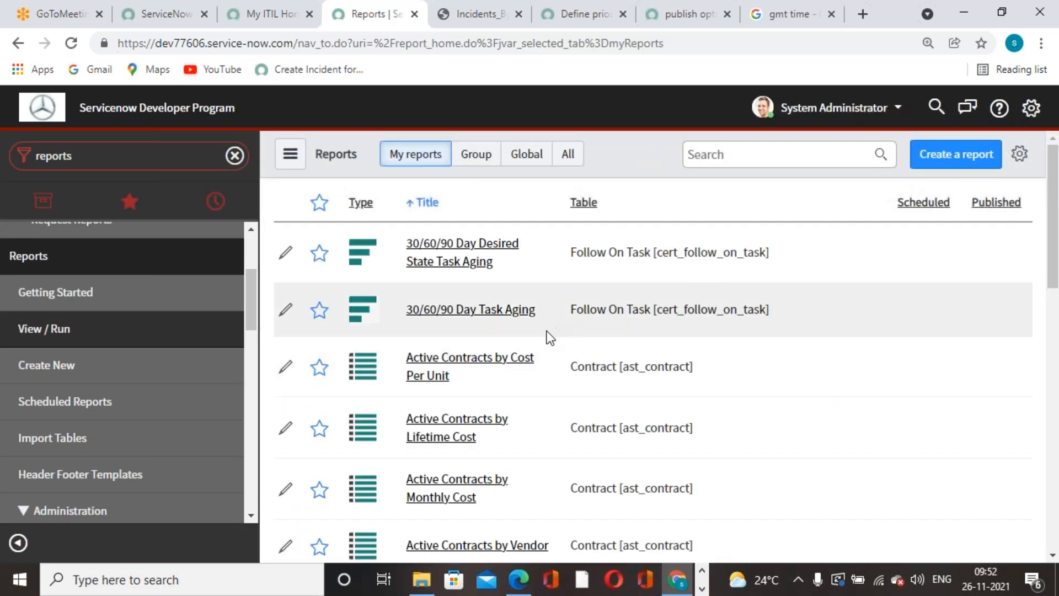
click(722, 157)
text(incidents bt)
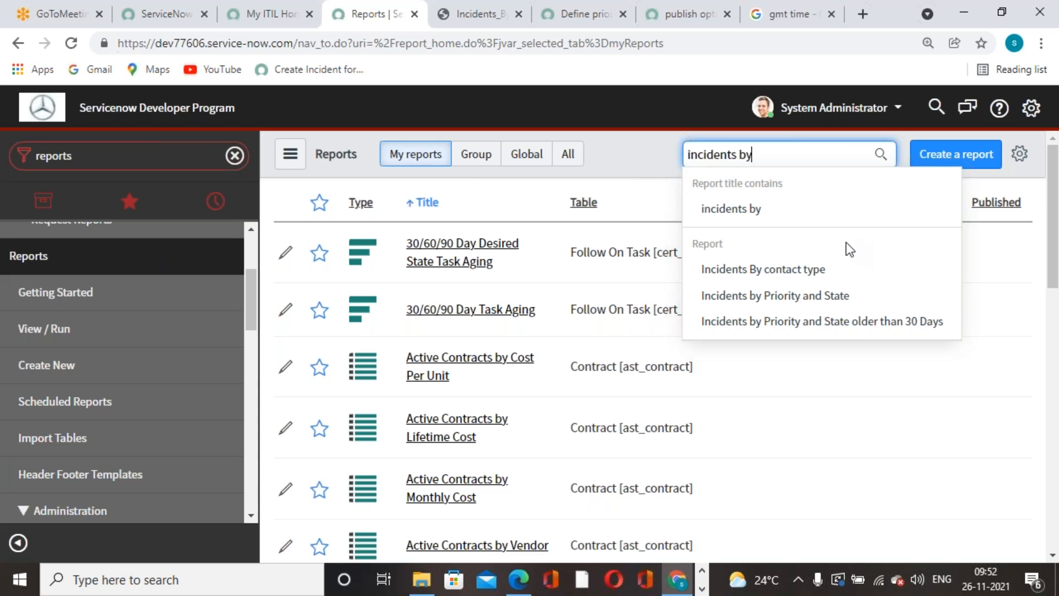
click(816, 272)
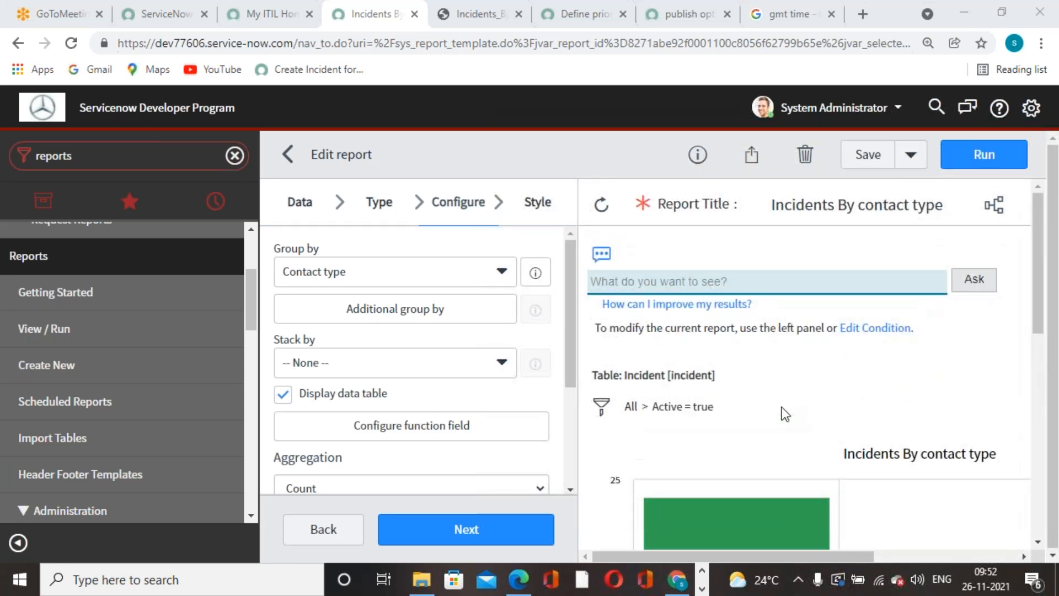
Review the Sharing panel and Report info, confirming the report is scheduled but unpublished.
click(751, 155)
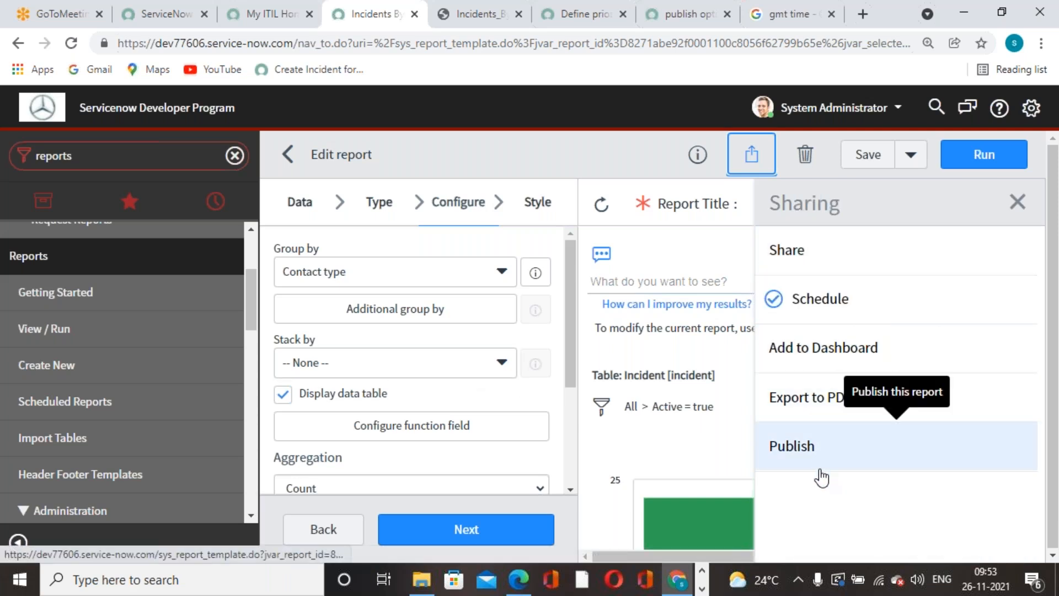
click(1017, 202)
click(708, 168)
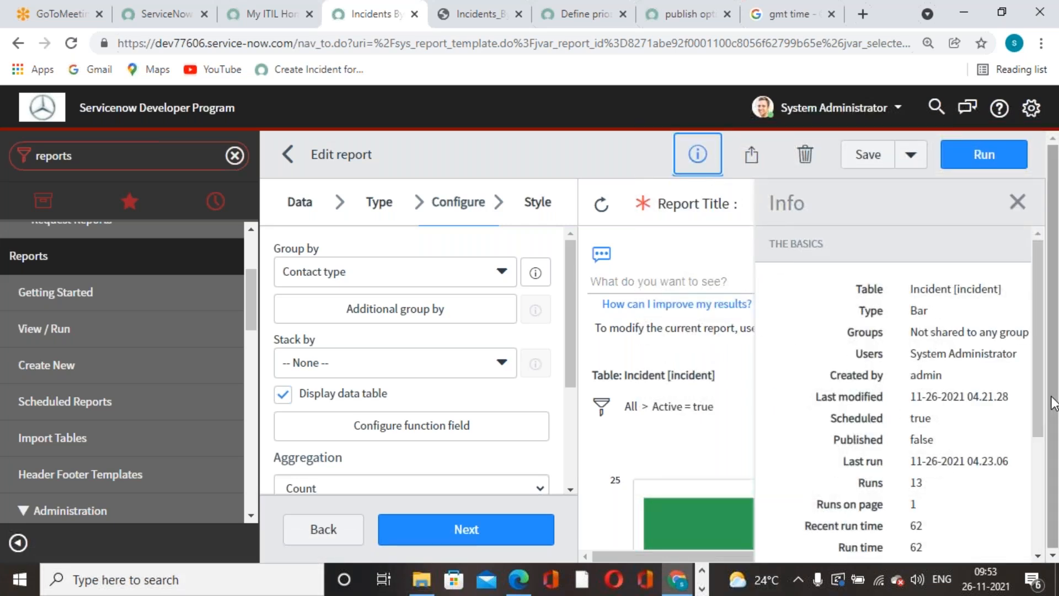
drag(1034, 289, 1029, 256)
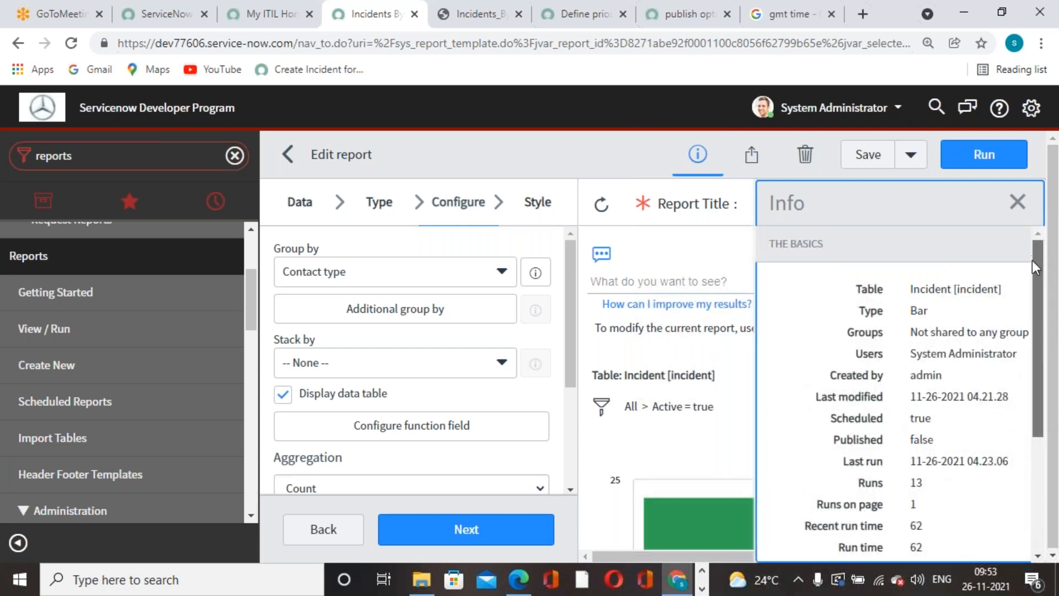
drag(1035, 273, 1041, 302)
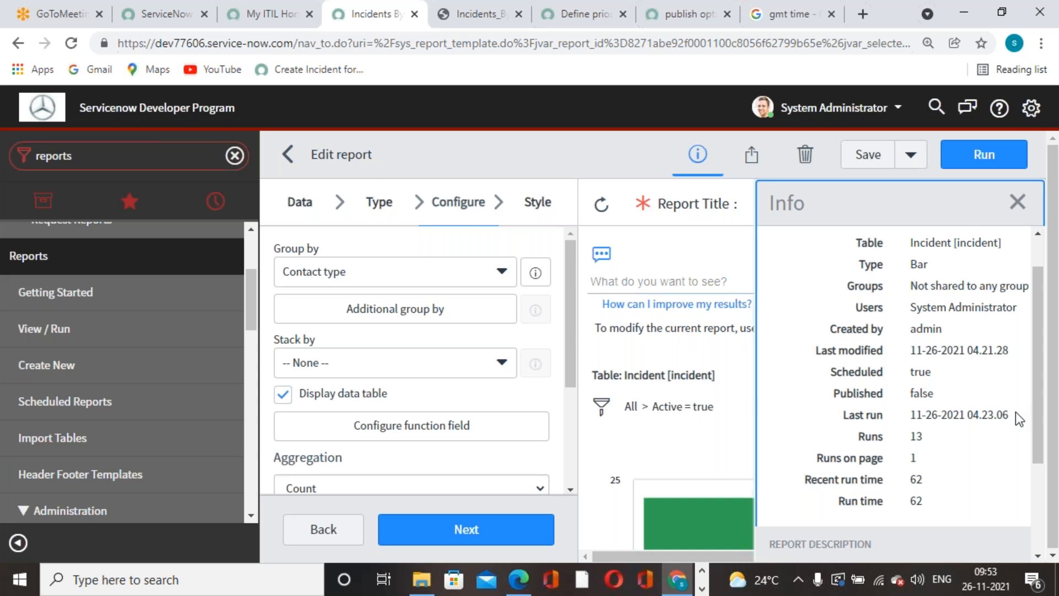
drag(1036, 317, 1018, 243)
click(1018, 202)
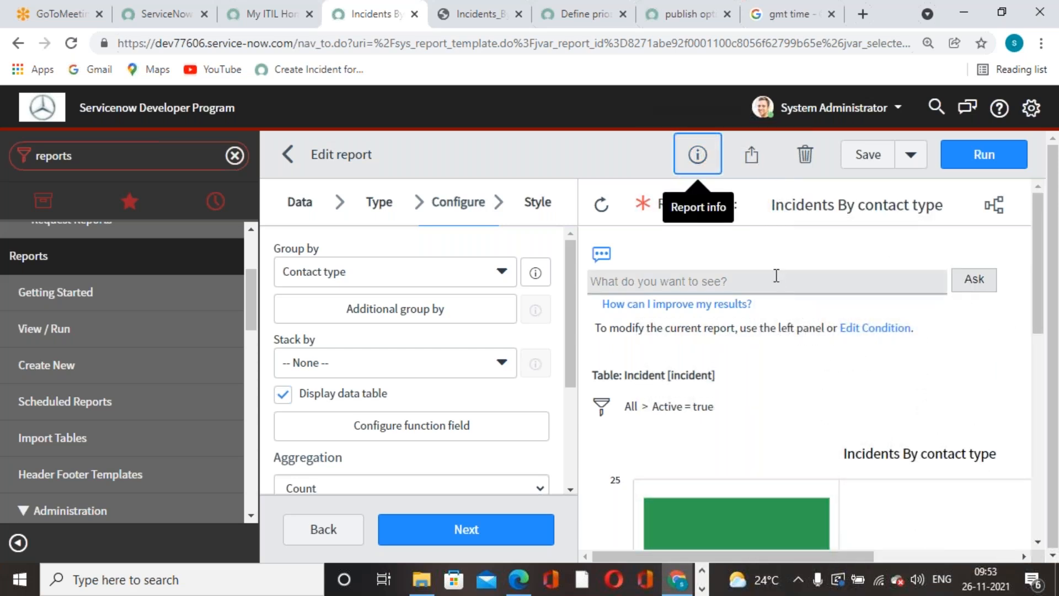
Save the Incidents By contact type report and dismiss the Report Saved notice.
click(624, 151)
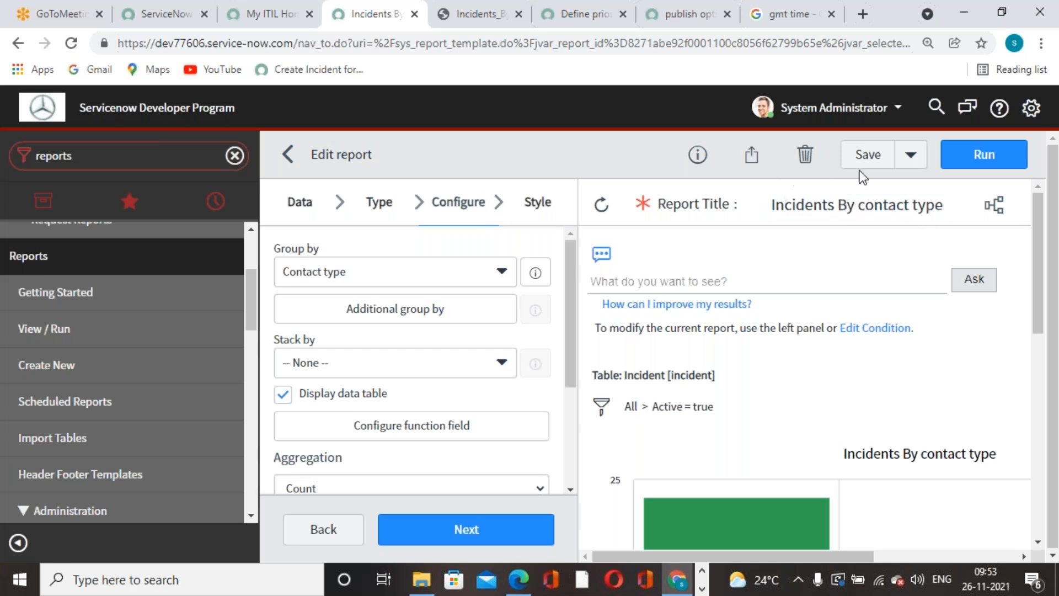
click(910, 156)
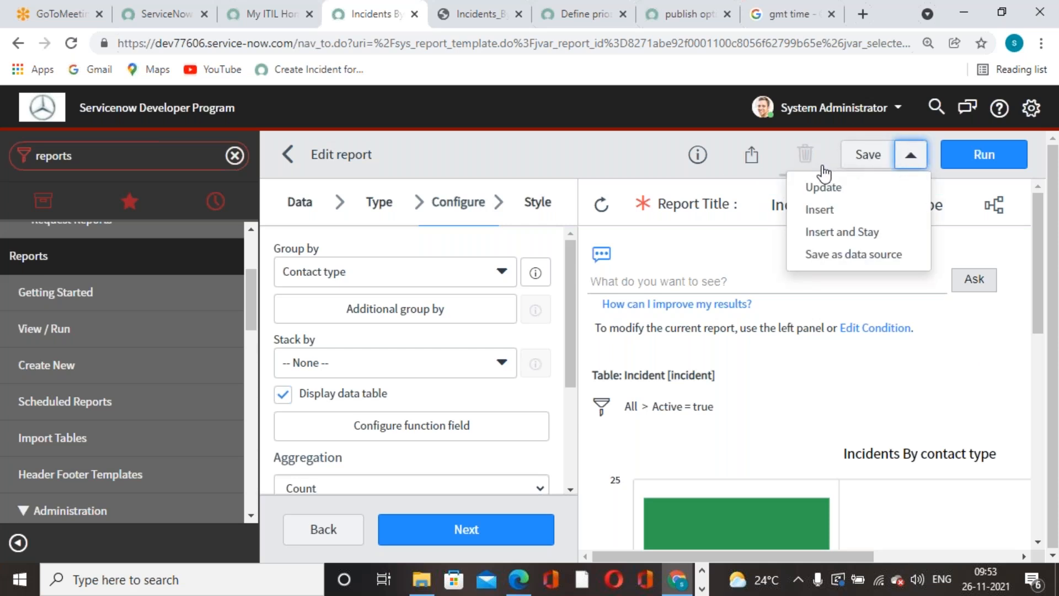
click(642, 155)
click(865, 156)
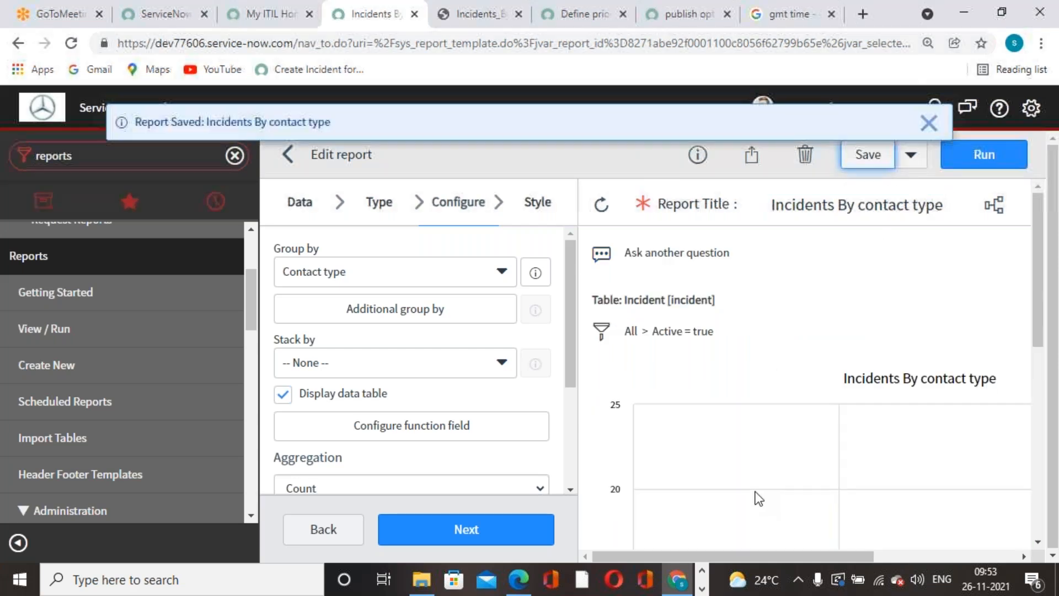
click(929, 123)
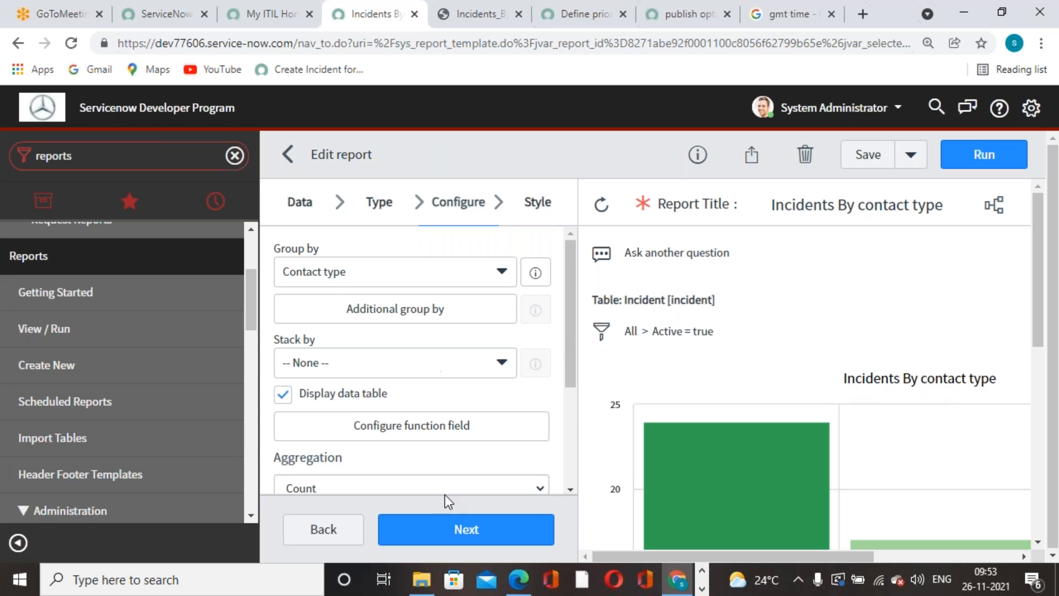
Switch to the Style step, save and run the report again, then open its Sharing options.
click(537, 202)
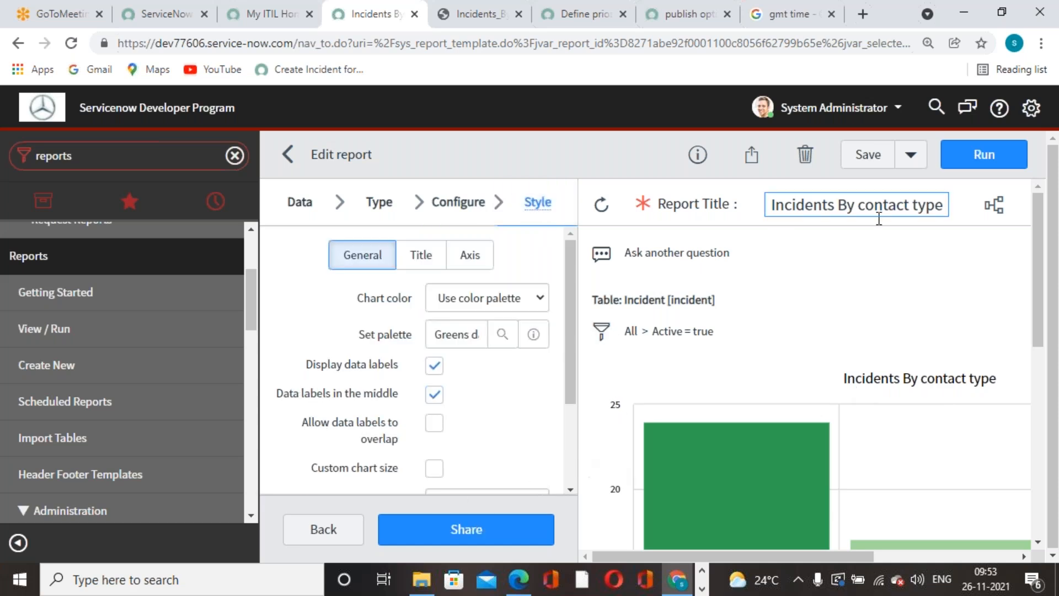
click(867, 155)
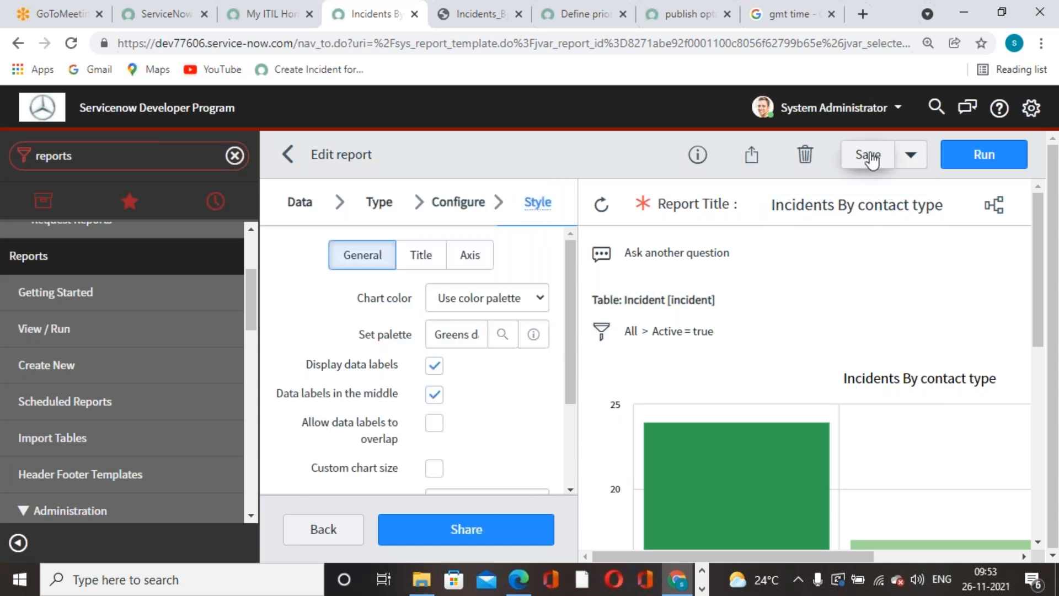
click(1008, 166)
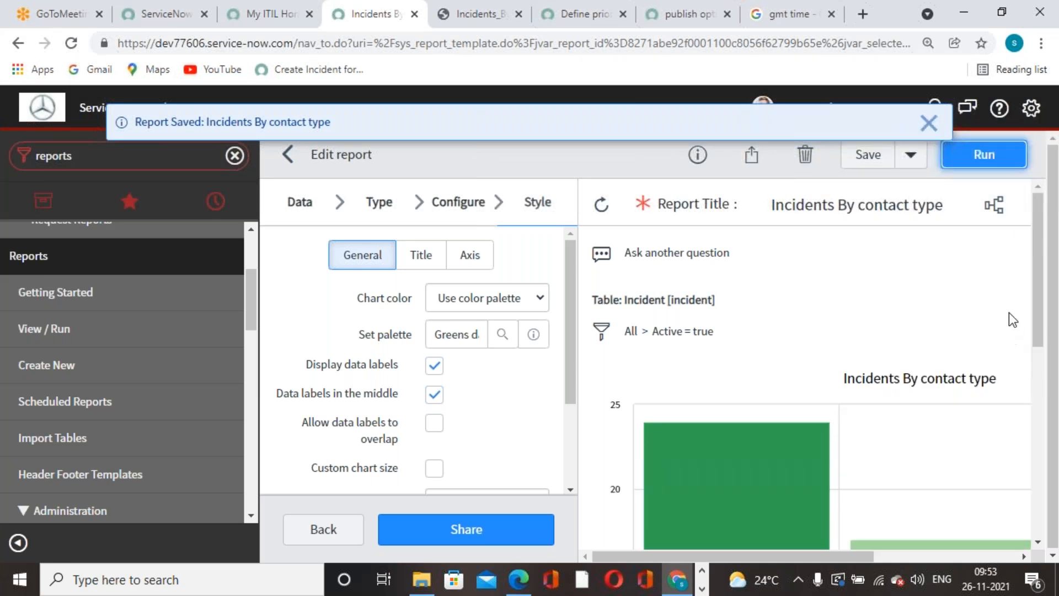
click(939, 127)
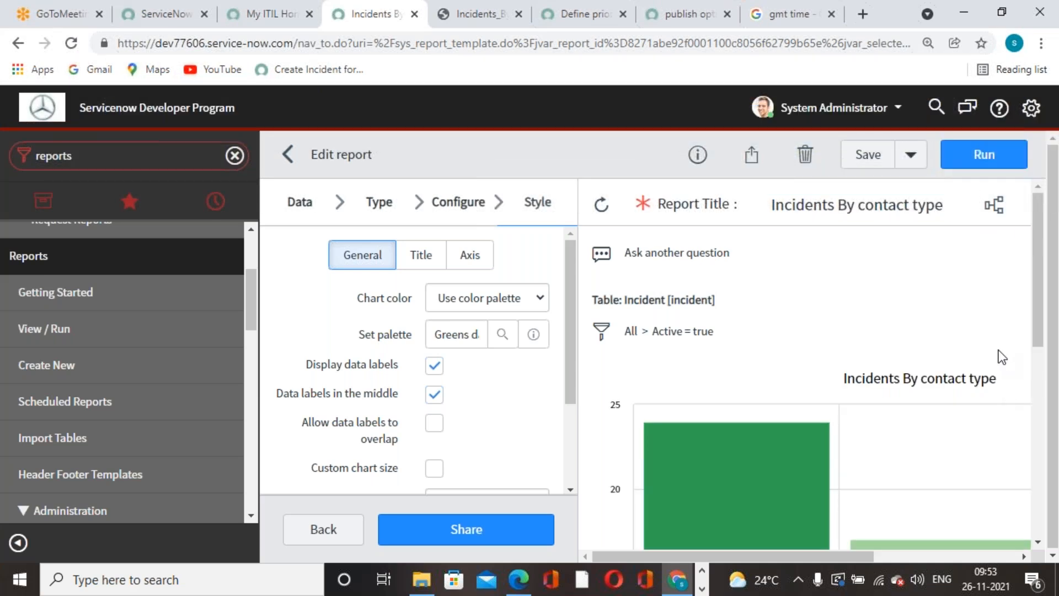
right_click(633, 144)
click(610, 165)
scroll(877, 395, down, 6)
scroll(874, 375, up, 7)
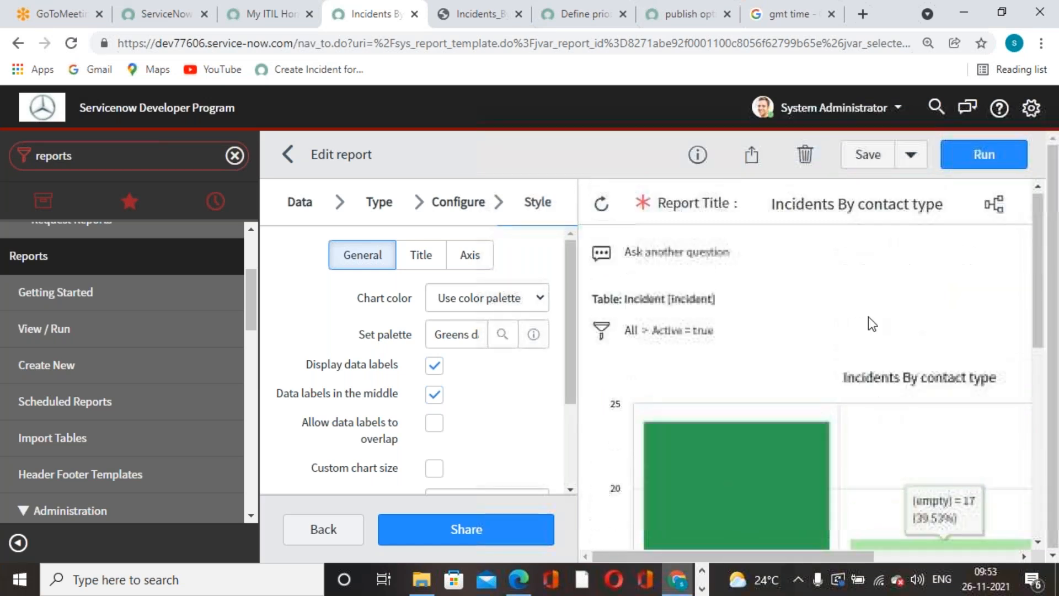
click(751, 155)
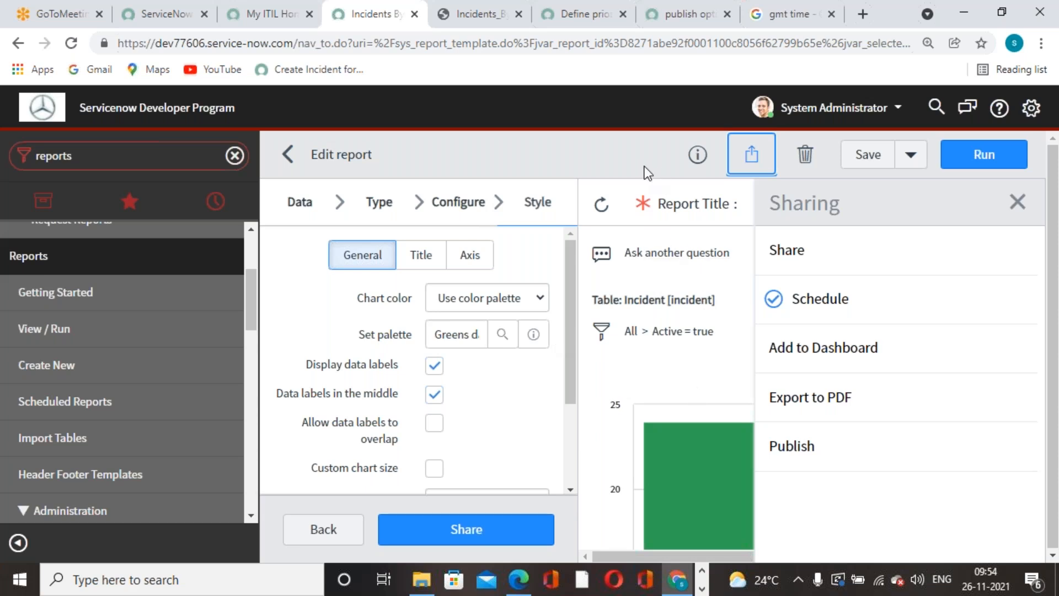
Publish the report and view its copied public link in a new tab, then close that tab.
click(769, 457)
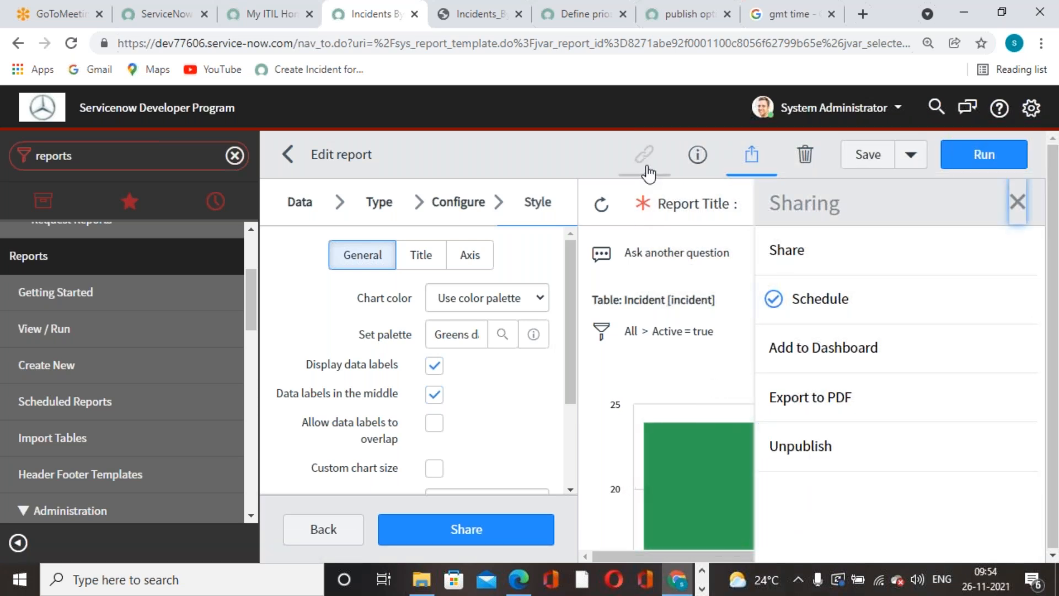
click(644, 155)
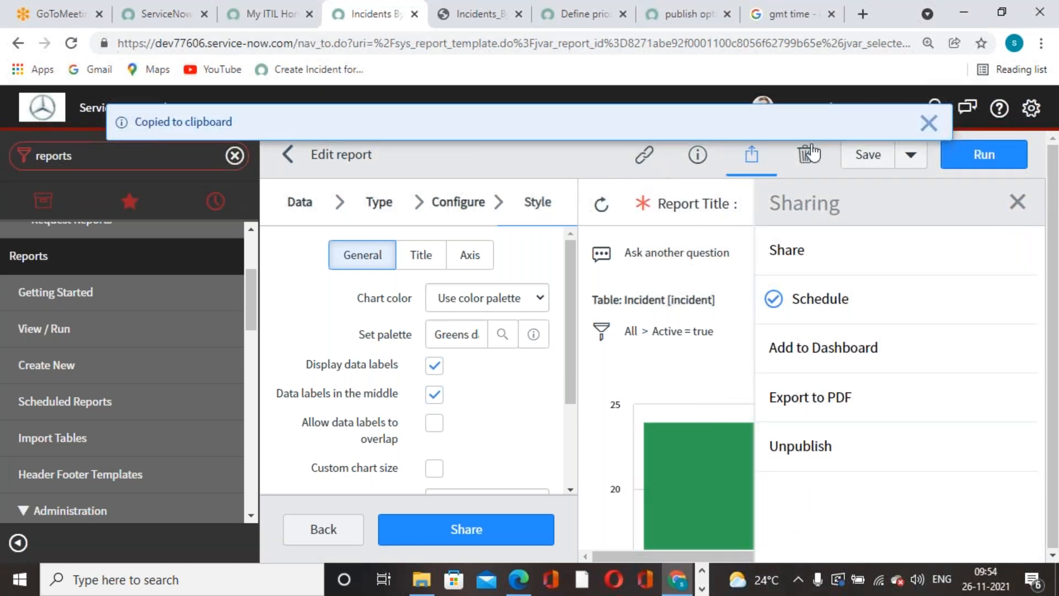
click(712, 4)
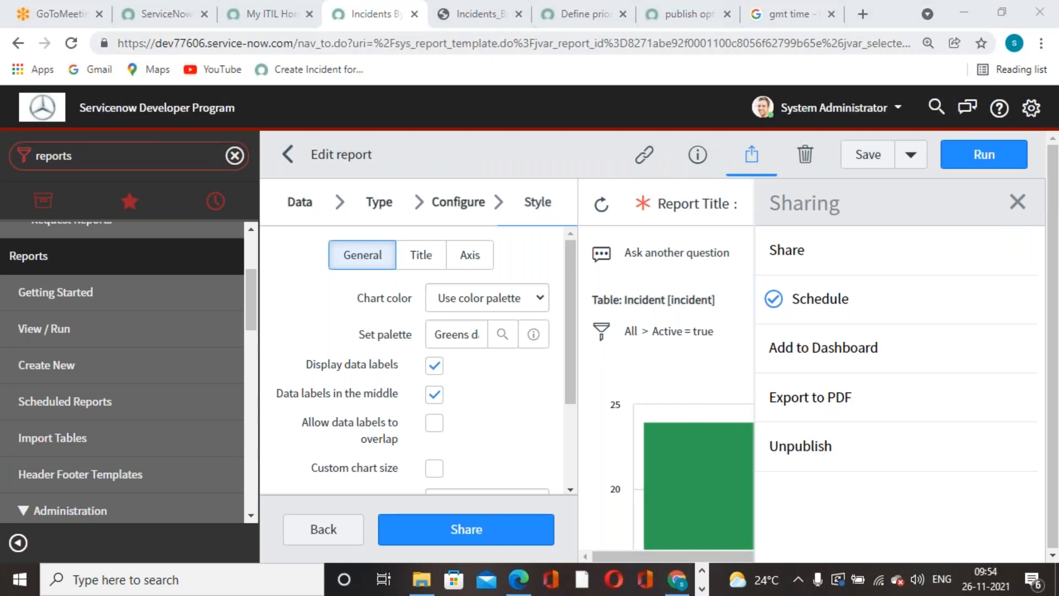
click(863, 14)
key(ctrl+v)
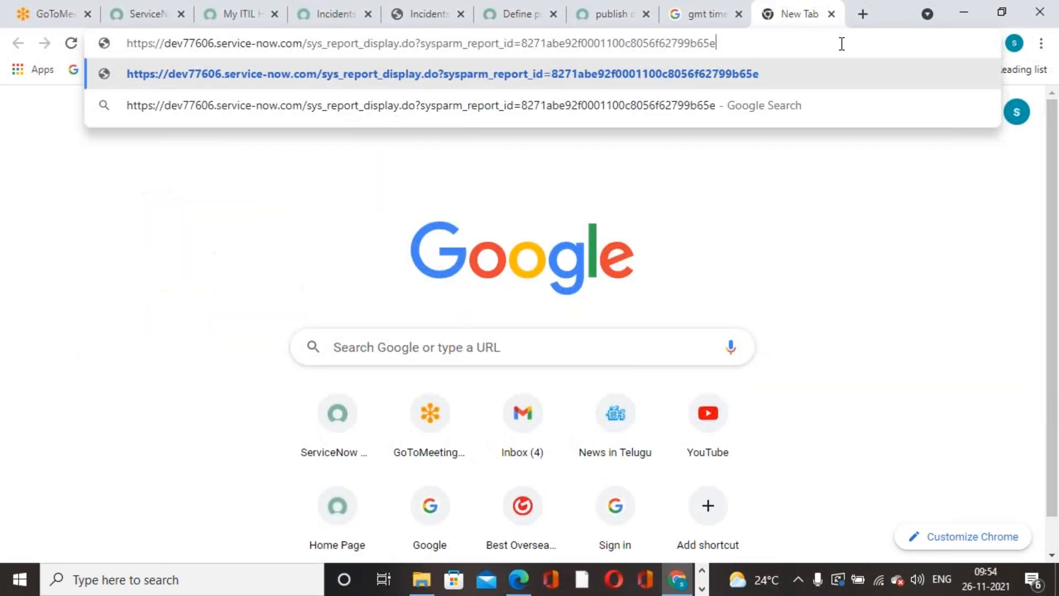
key(Return)
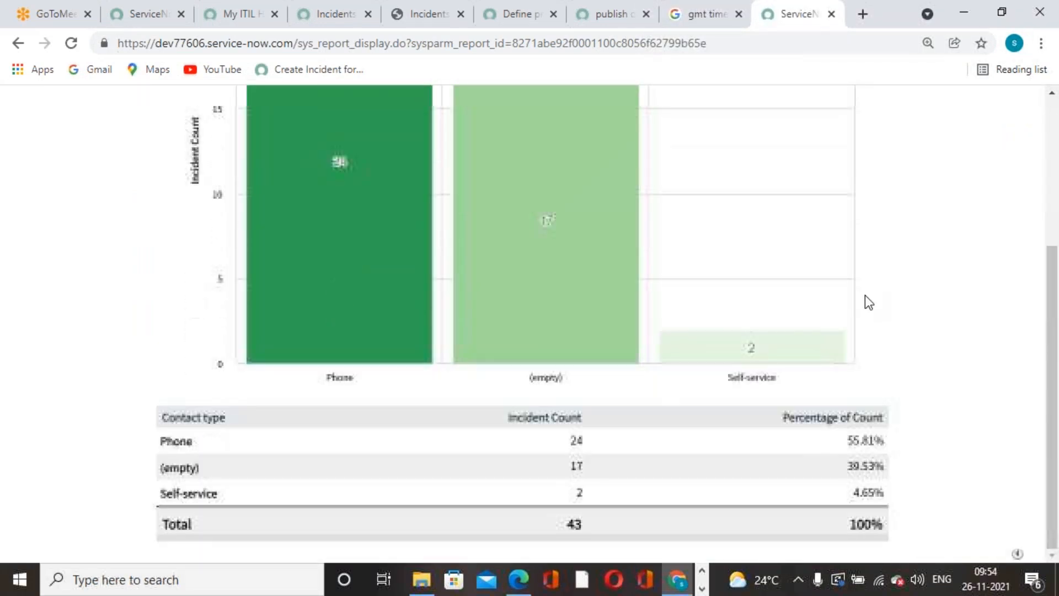
click(832, 13)
click(804, 15)
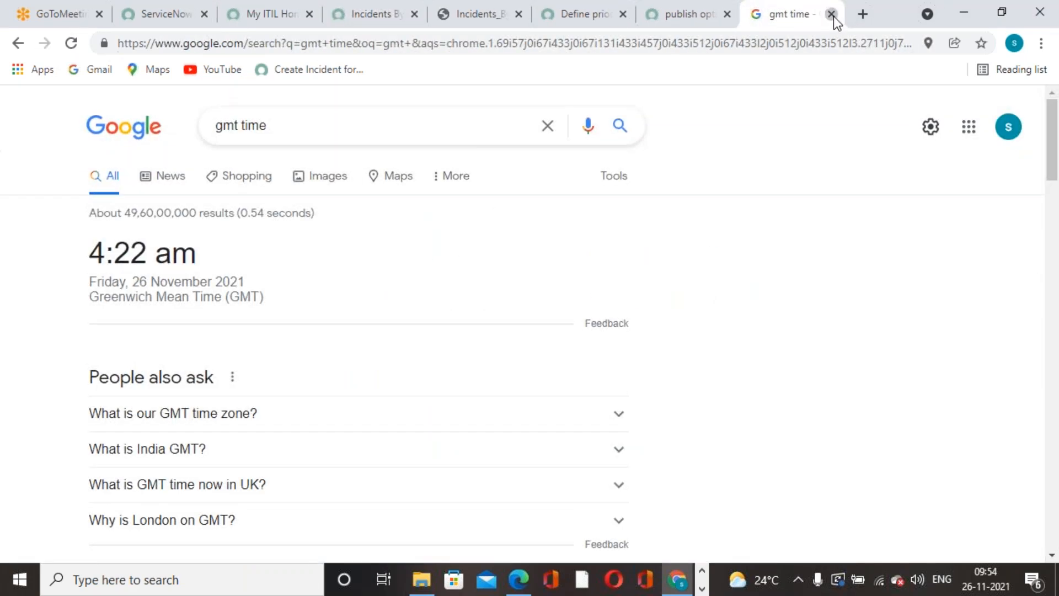
Close the GMT search and community tabs and open Gmail in a new tab.
click(832, 15)
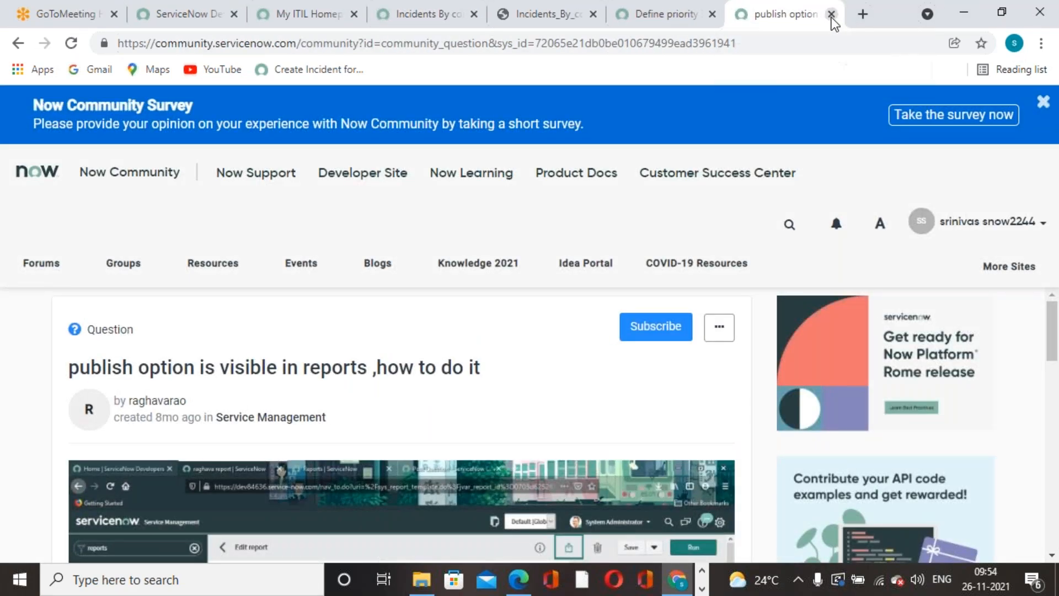
click(831, 14)
click(862, 15)
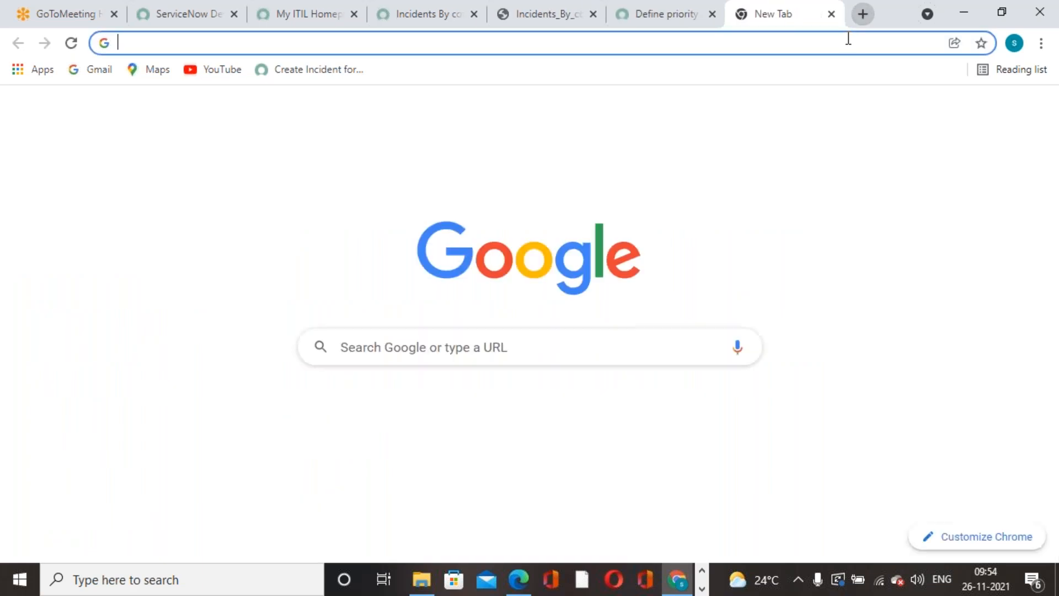
click(888, 114)
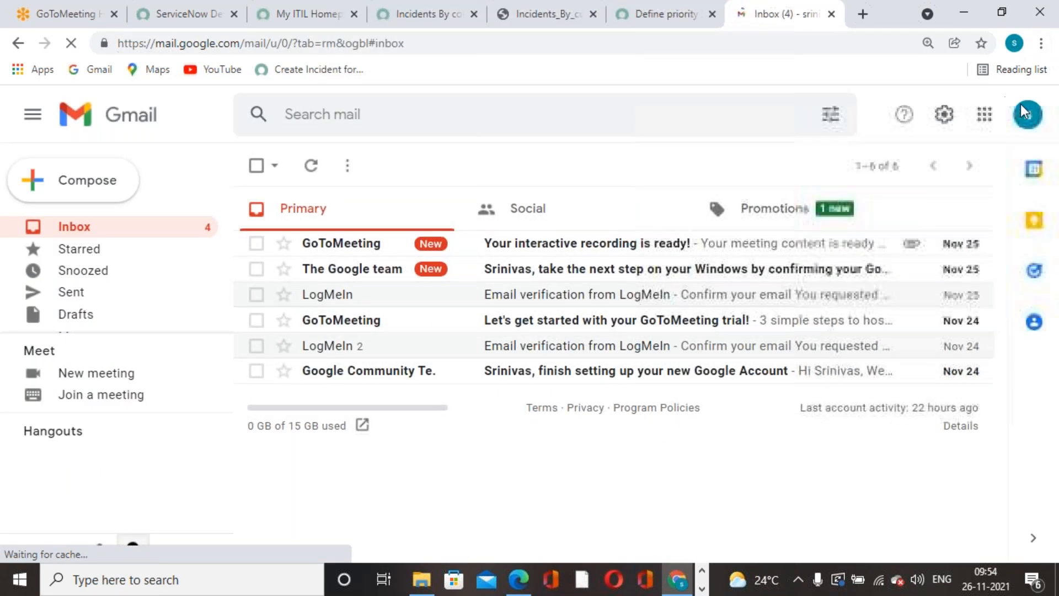
Sign in to Gmail with another account's e-mail and password, skipping the setup prompt.
click(1025, 113)
scroll(808, 450, down, 5)
click(857, 399)
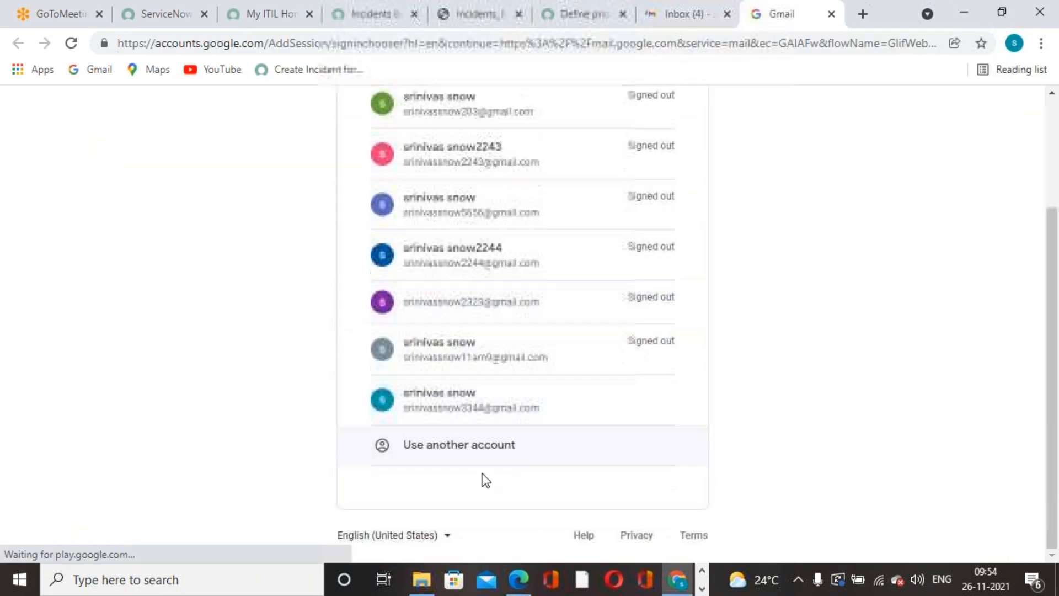
click(464, 446)
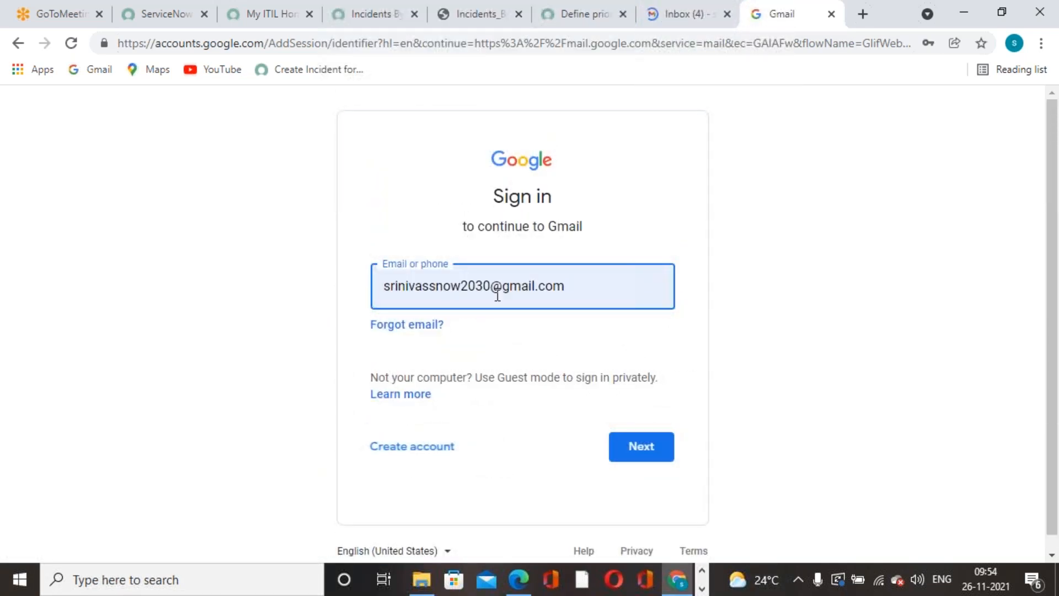
click(492, 288)
key(BackSpace)
key(BackSpace)
key(BackSpace)
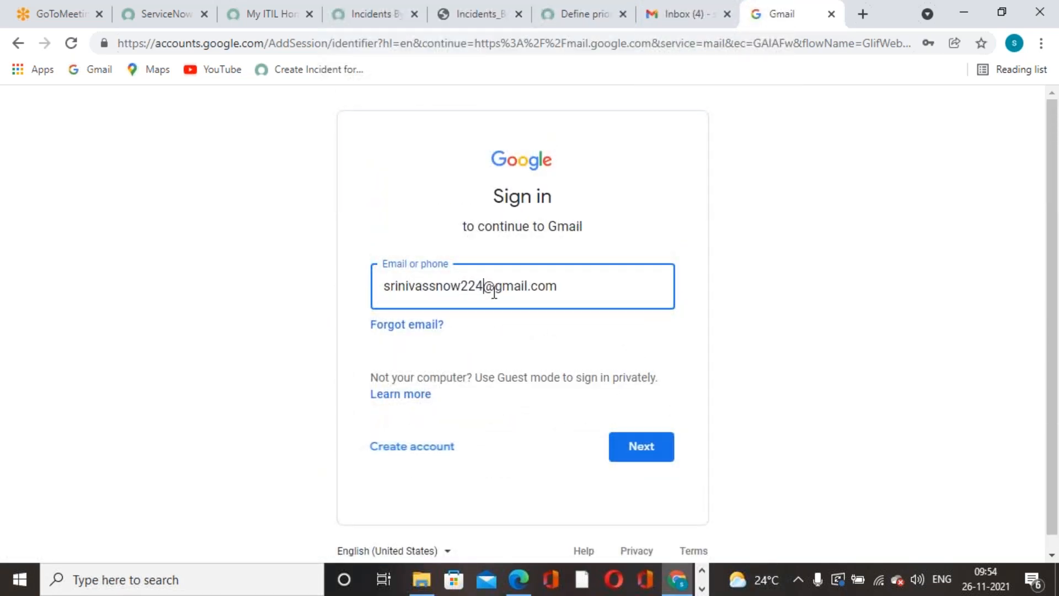
click(641, 446)
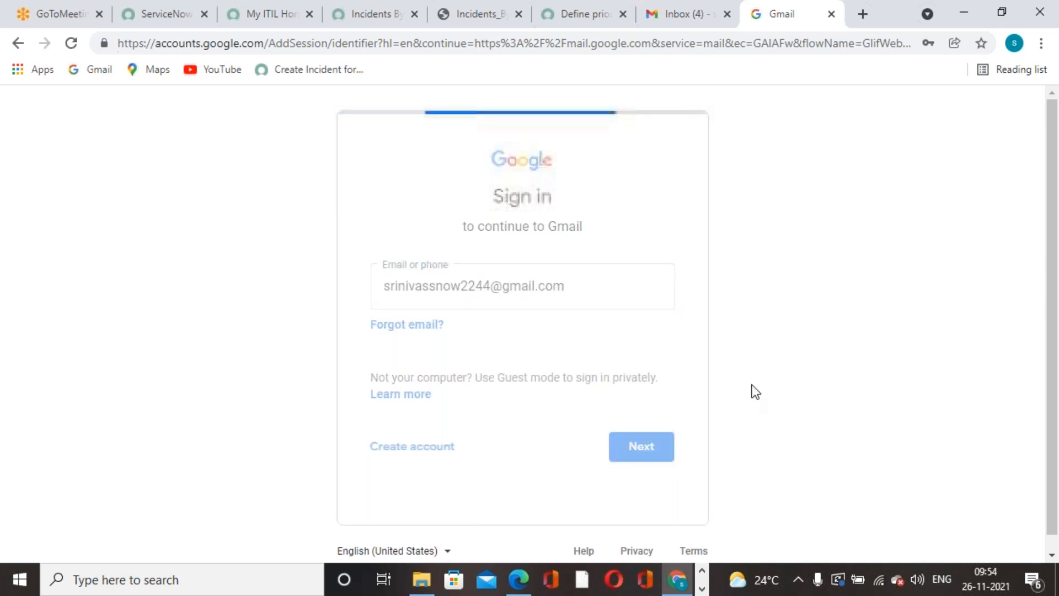
click(654, 322)
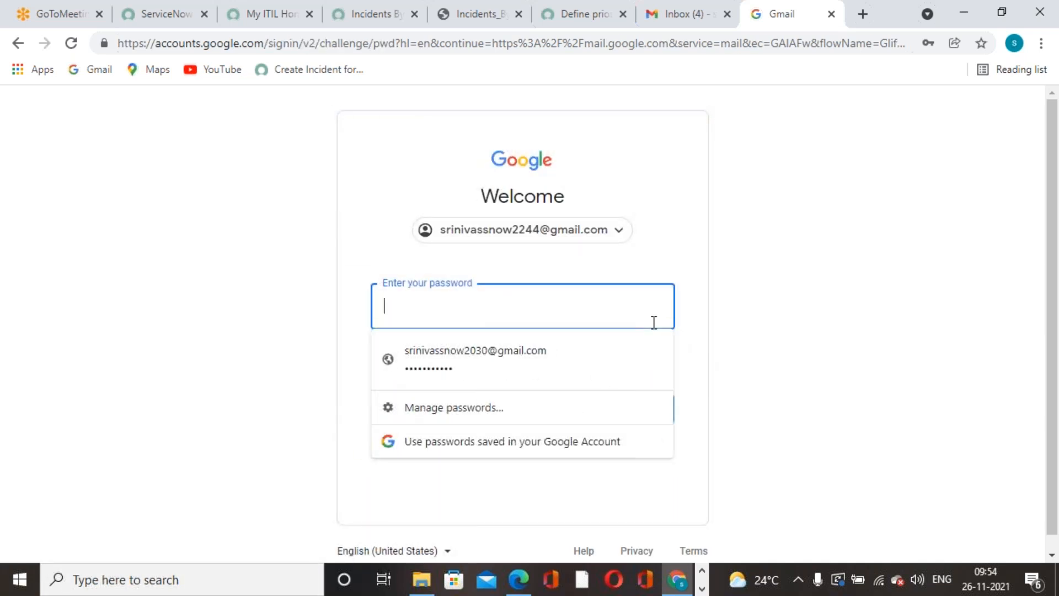
text(********)
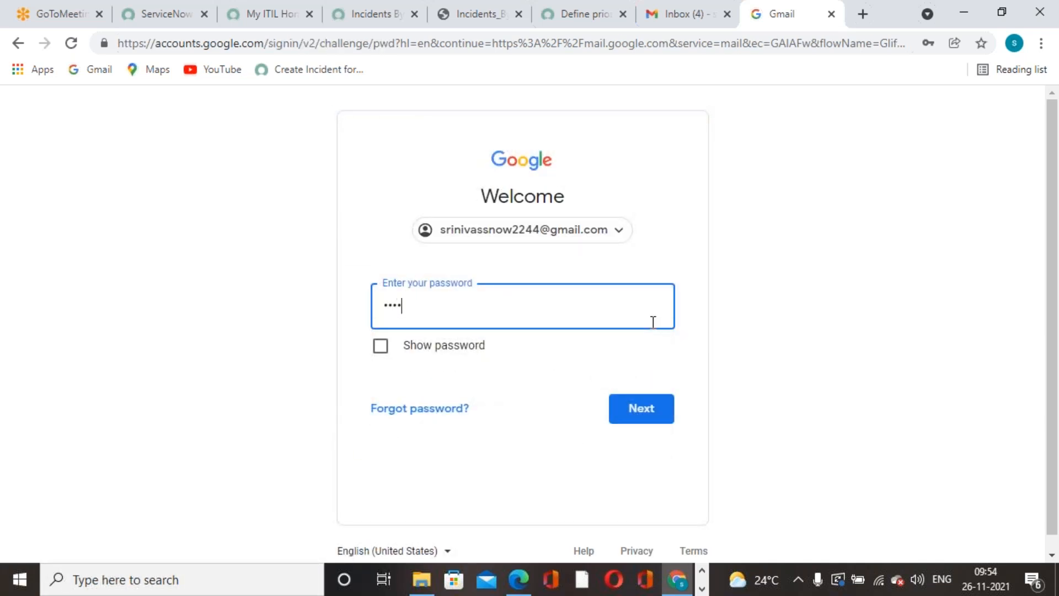
text(****)
click(655, 411)
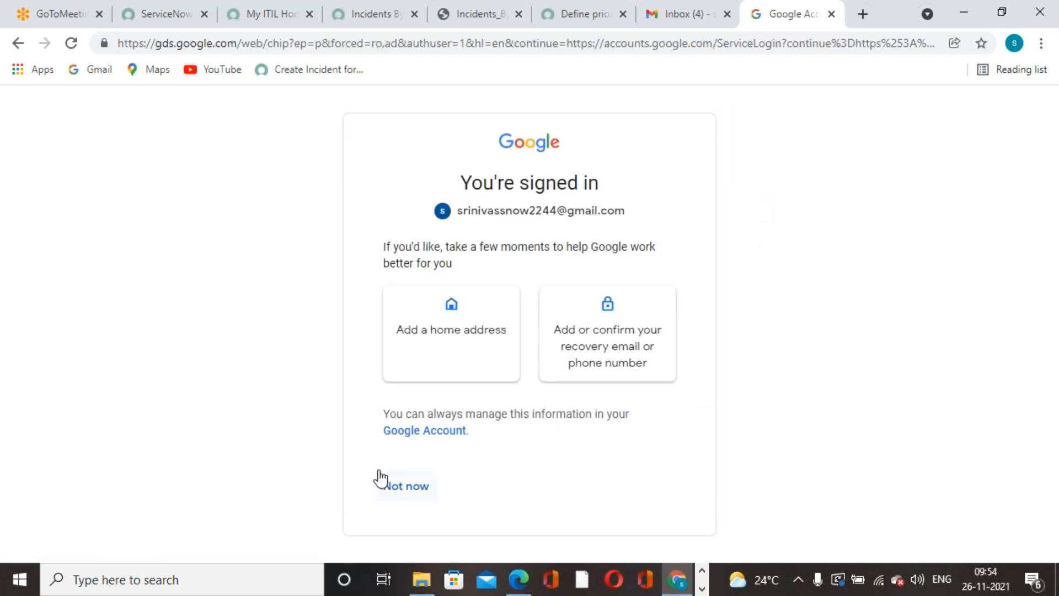
click(404, 488)
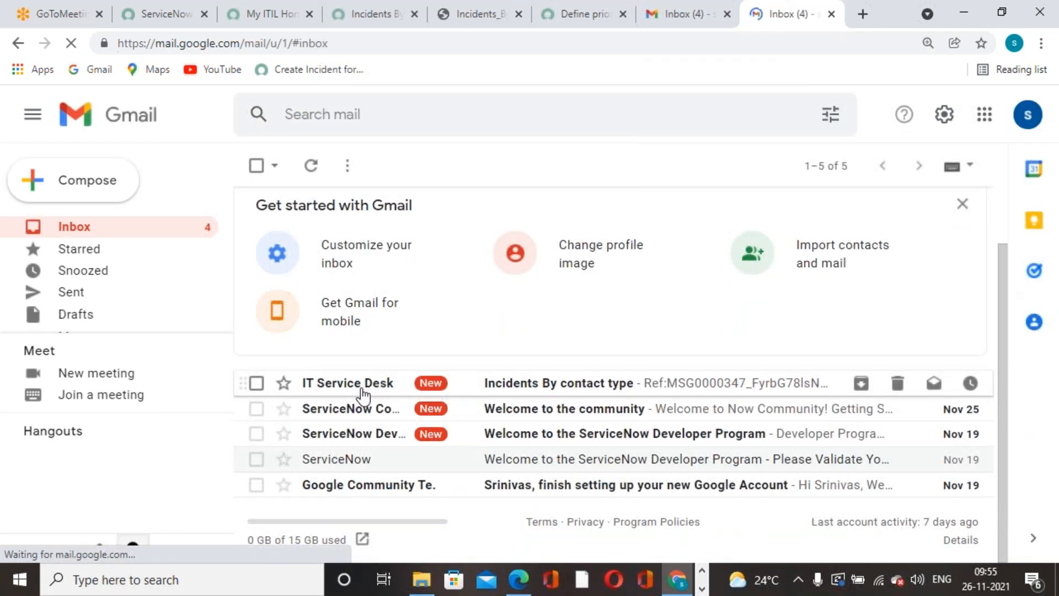
Open the IT Service Desk 'Incidents By contact type' email, preview its PDF chart, and return to the inbox.
click(568, 389)
click(408, 404)
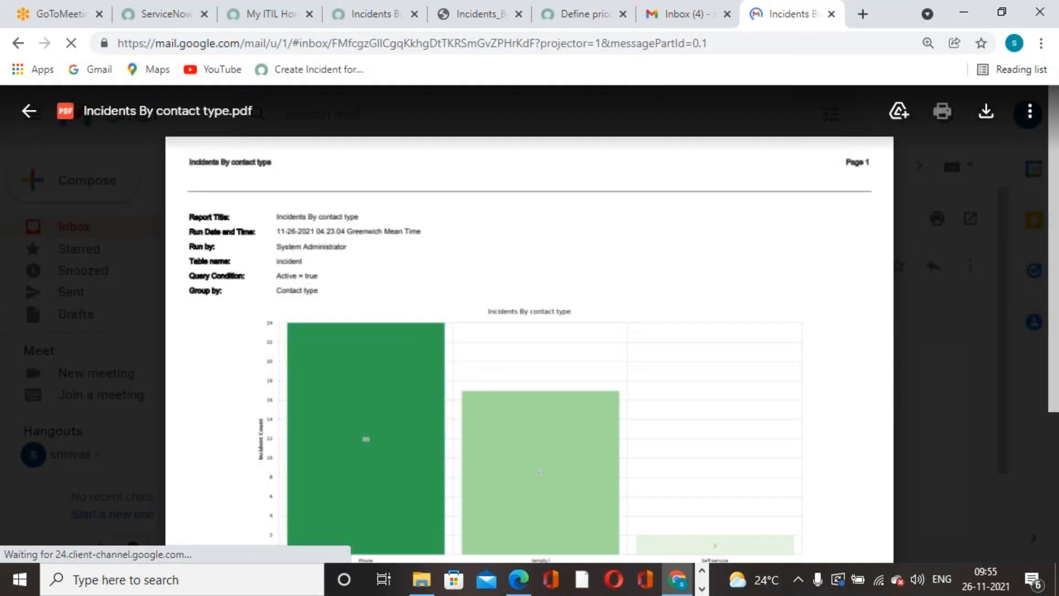
scroll(560, 284, down, 3)
scroll(387, 296, up, 2)
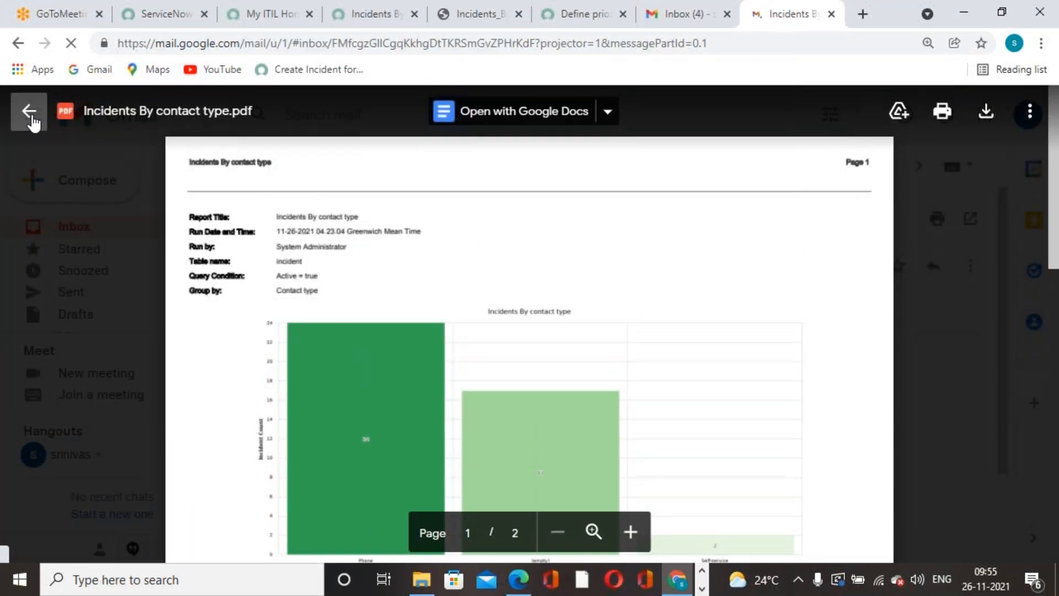
click(38, 115)
click(258, 167)
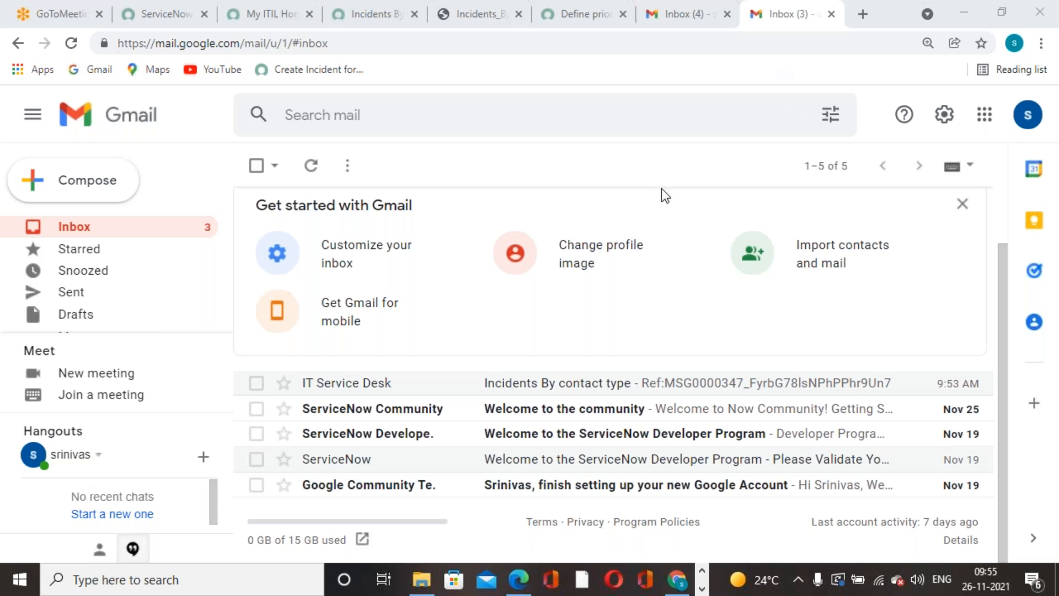
click(261, 17)
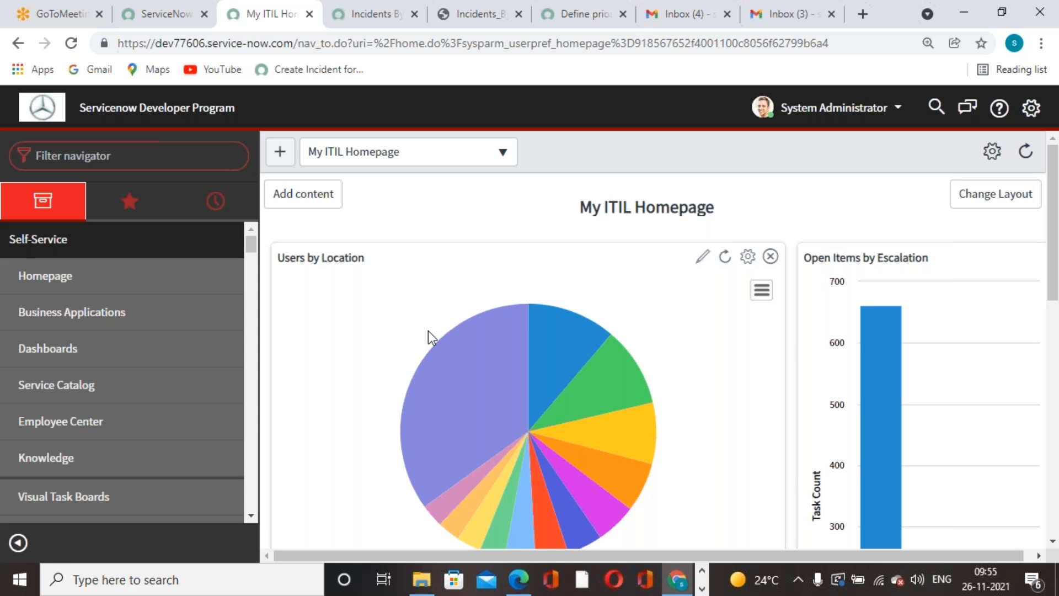
Enter 'inc' in the Filter navigator, then clear the filter text.
click(159, 159)
text(inc)
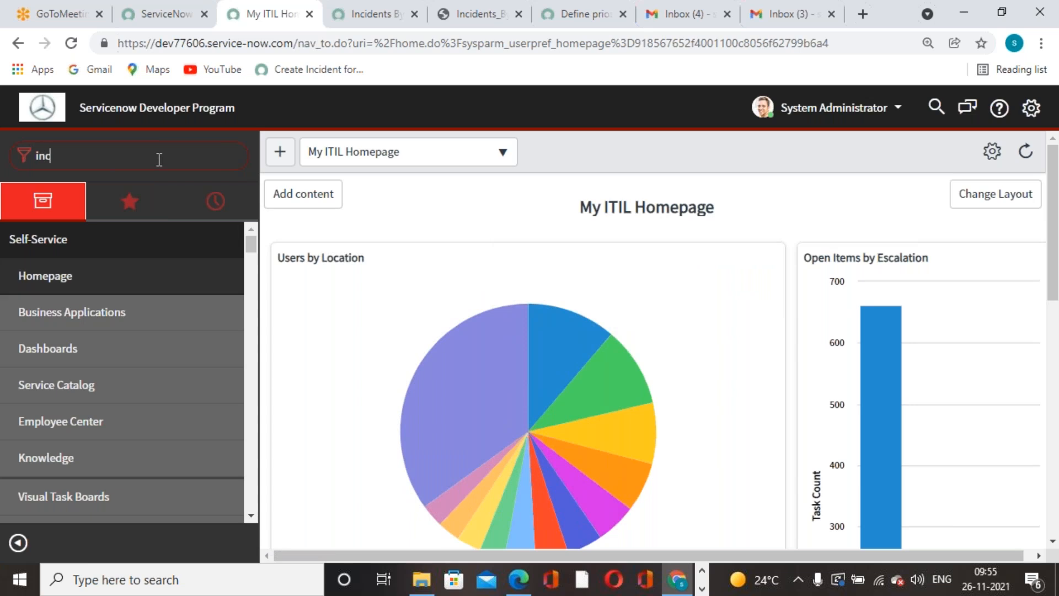
key(BackSpace)
key(BackSpace)
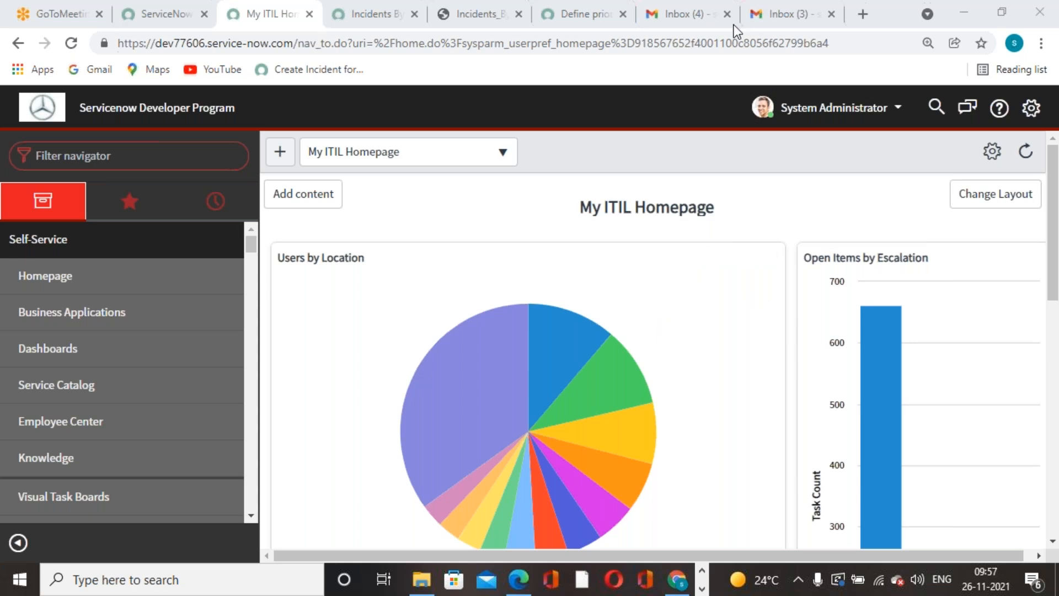
Inspect the Users by Location pie chart on the My ITIL Homepage.
mouse_move(359, 404)
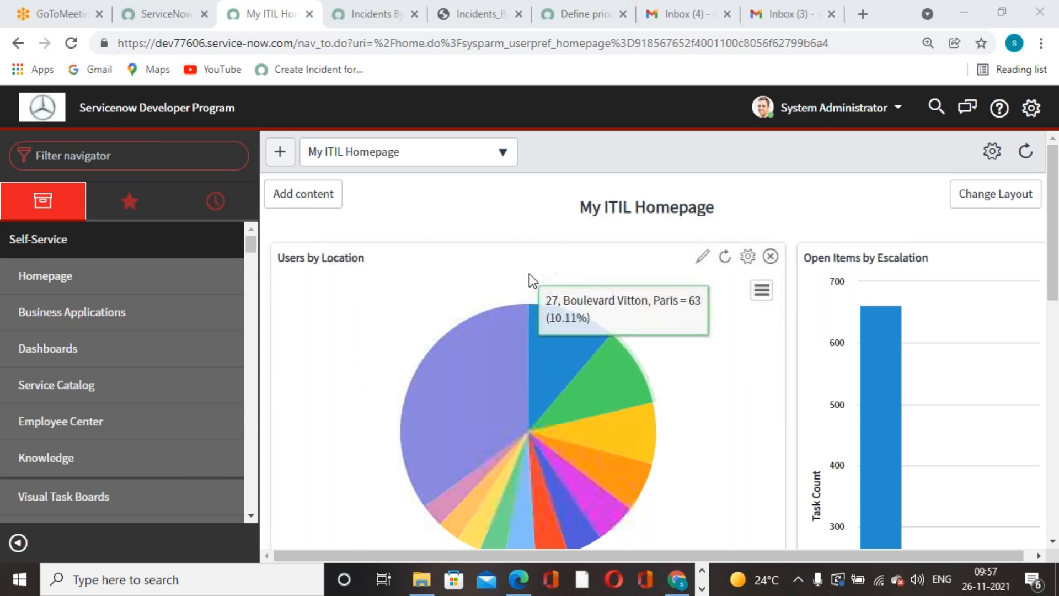
scroll(441, 380, down, 3)
scroll(469, 315, up, 3)
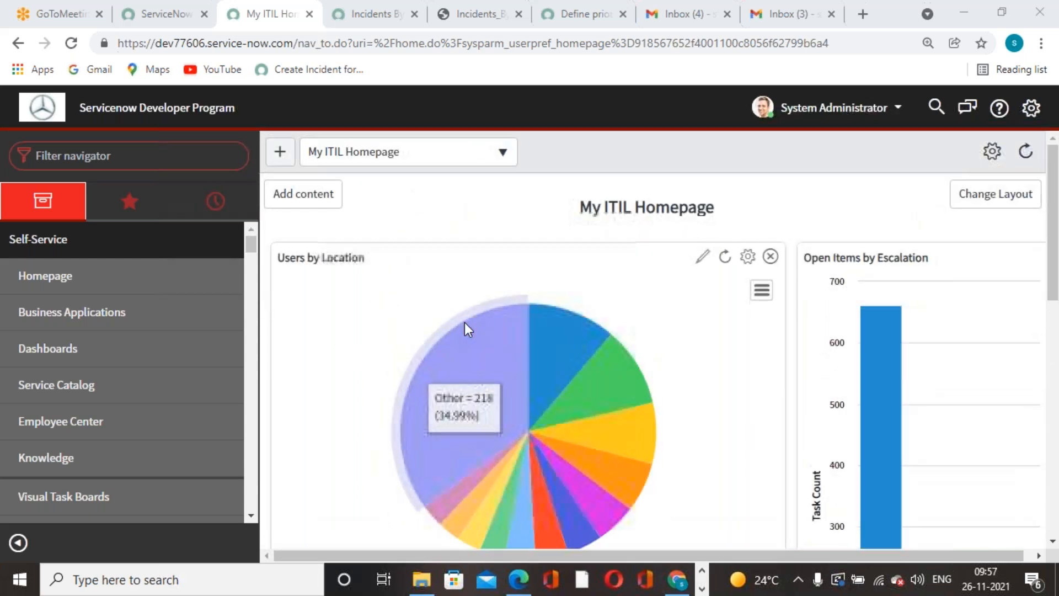